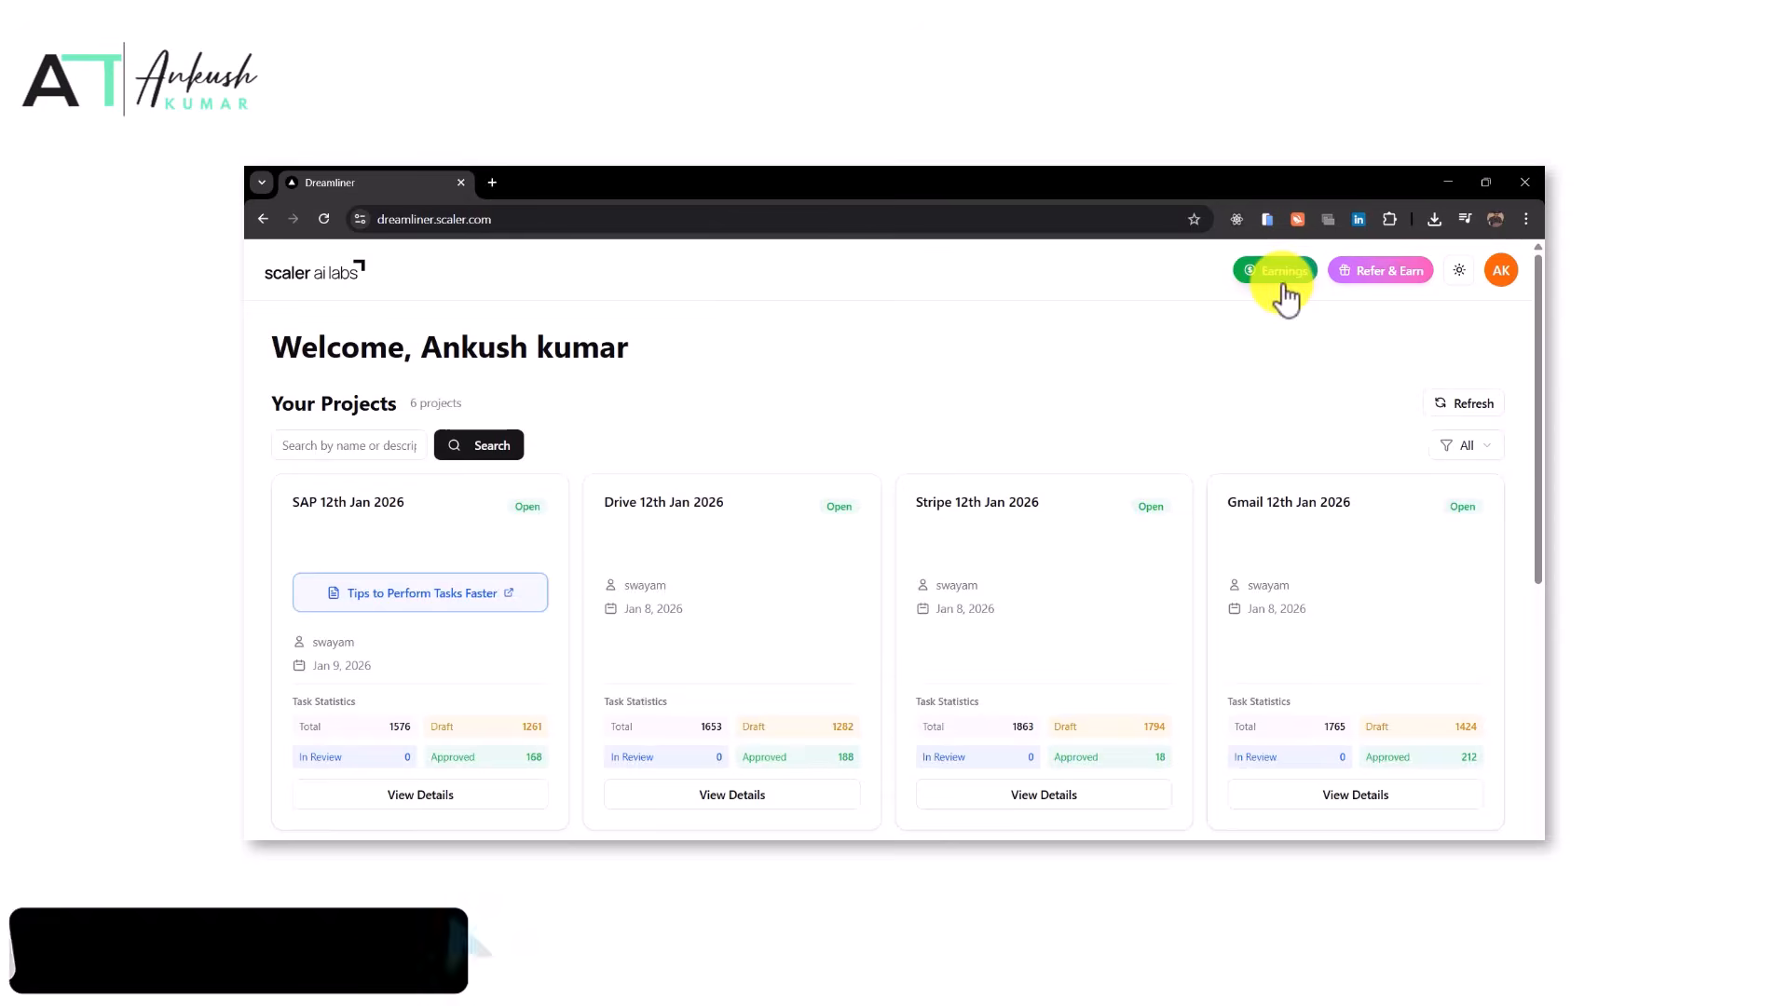
left_click(1282, 281)
scroll(1001, 613, "down", 1)
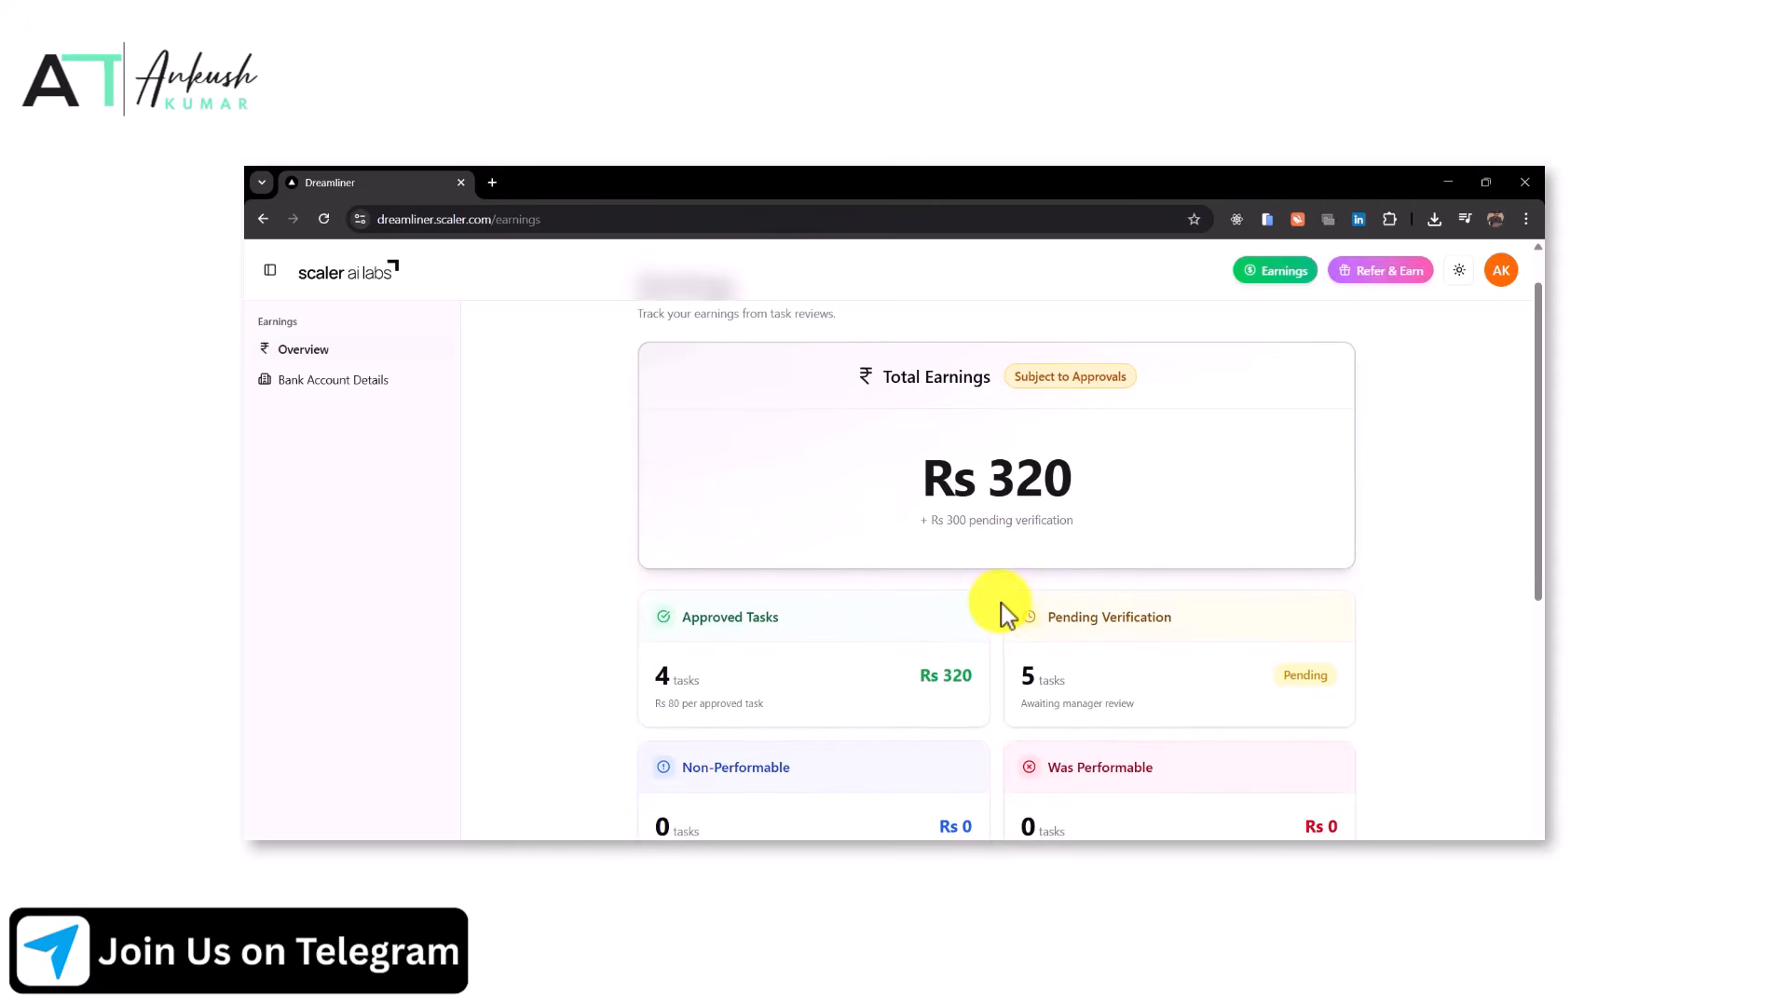
Examine the earnings summary and the list of available projects on the dashboard
scroll(1002, 613, "down", 3)
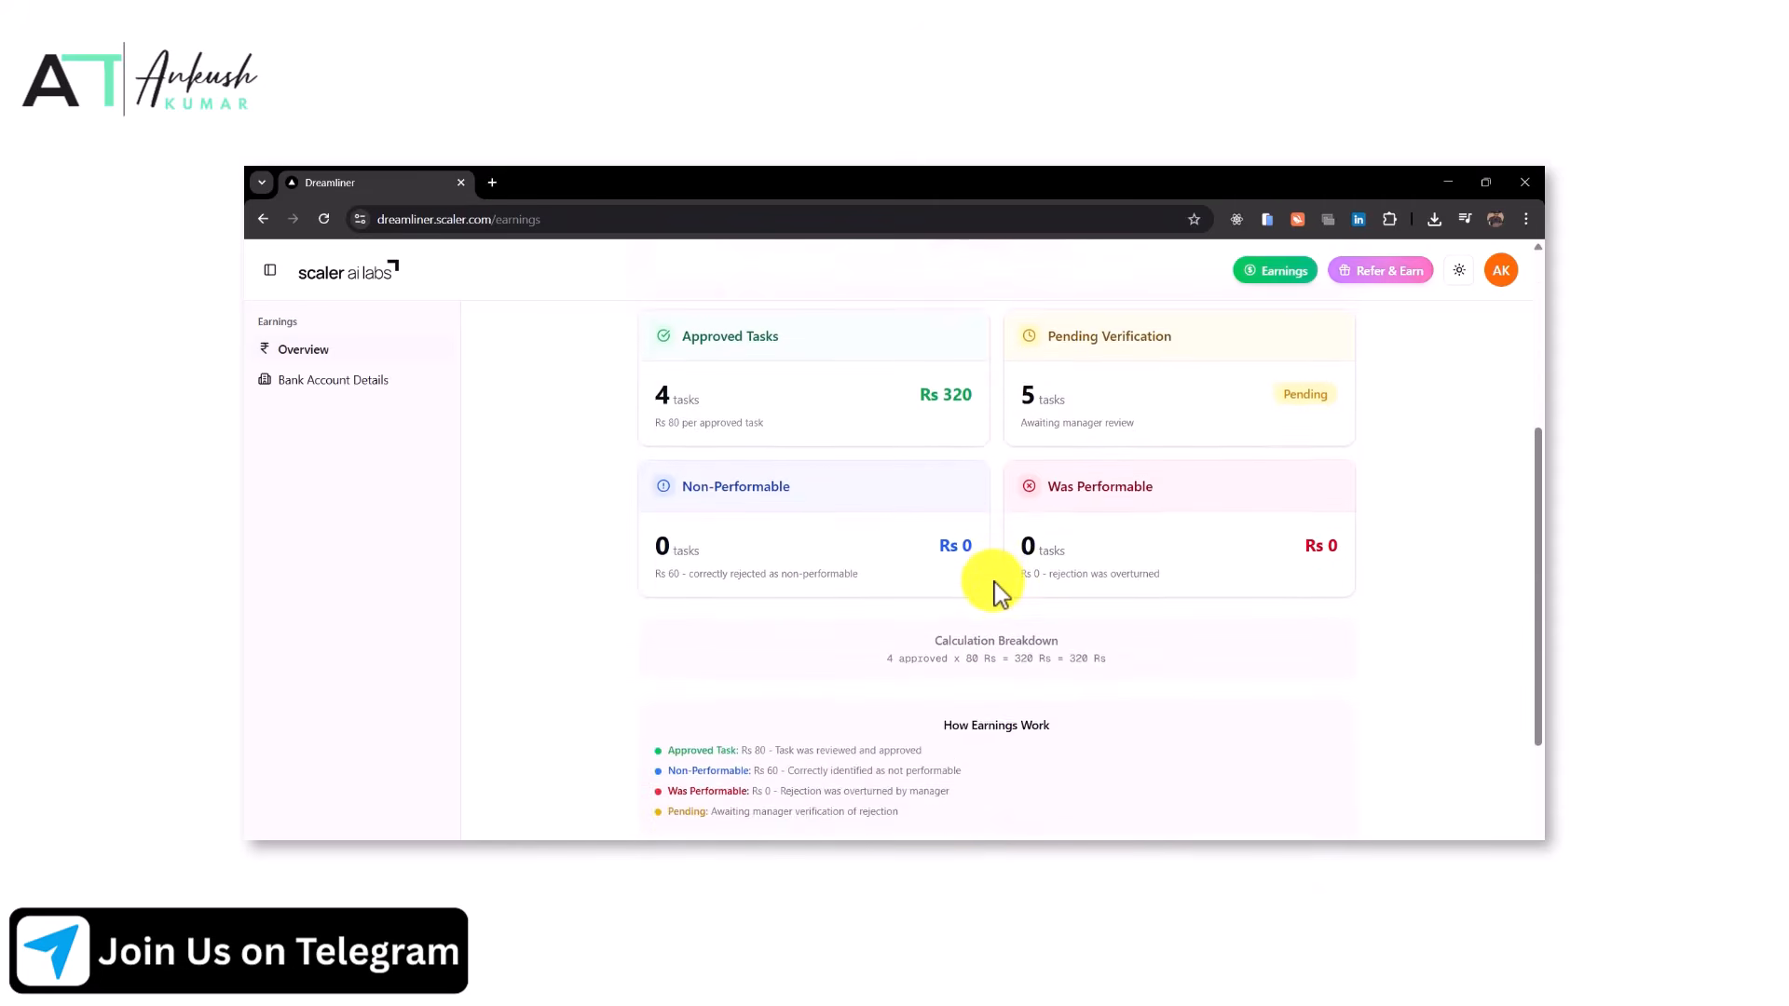
scroll(997, 589, "up", 4)
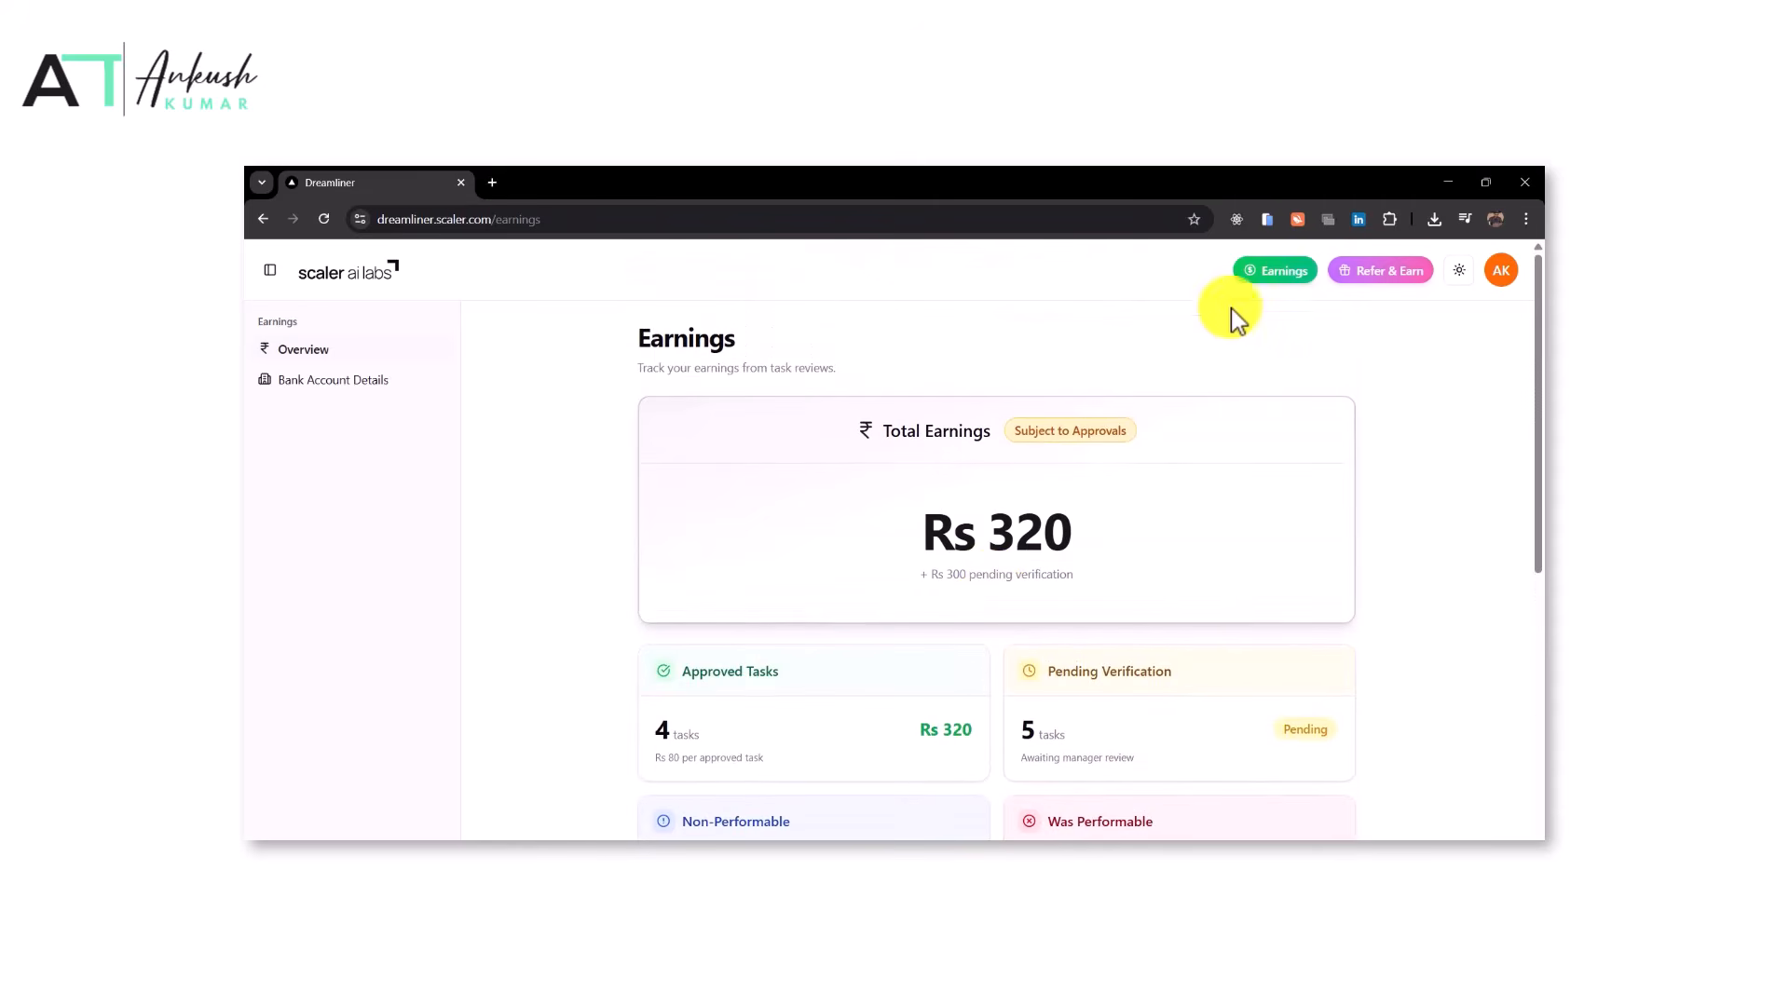
left_click(344, 281)
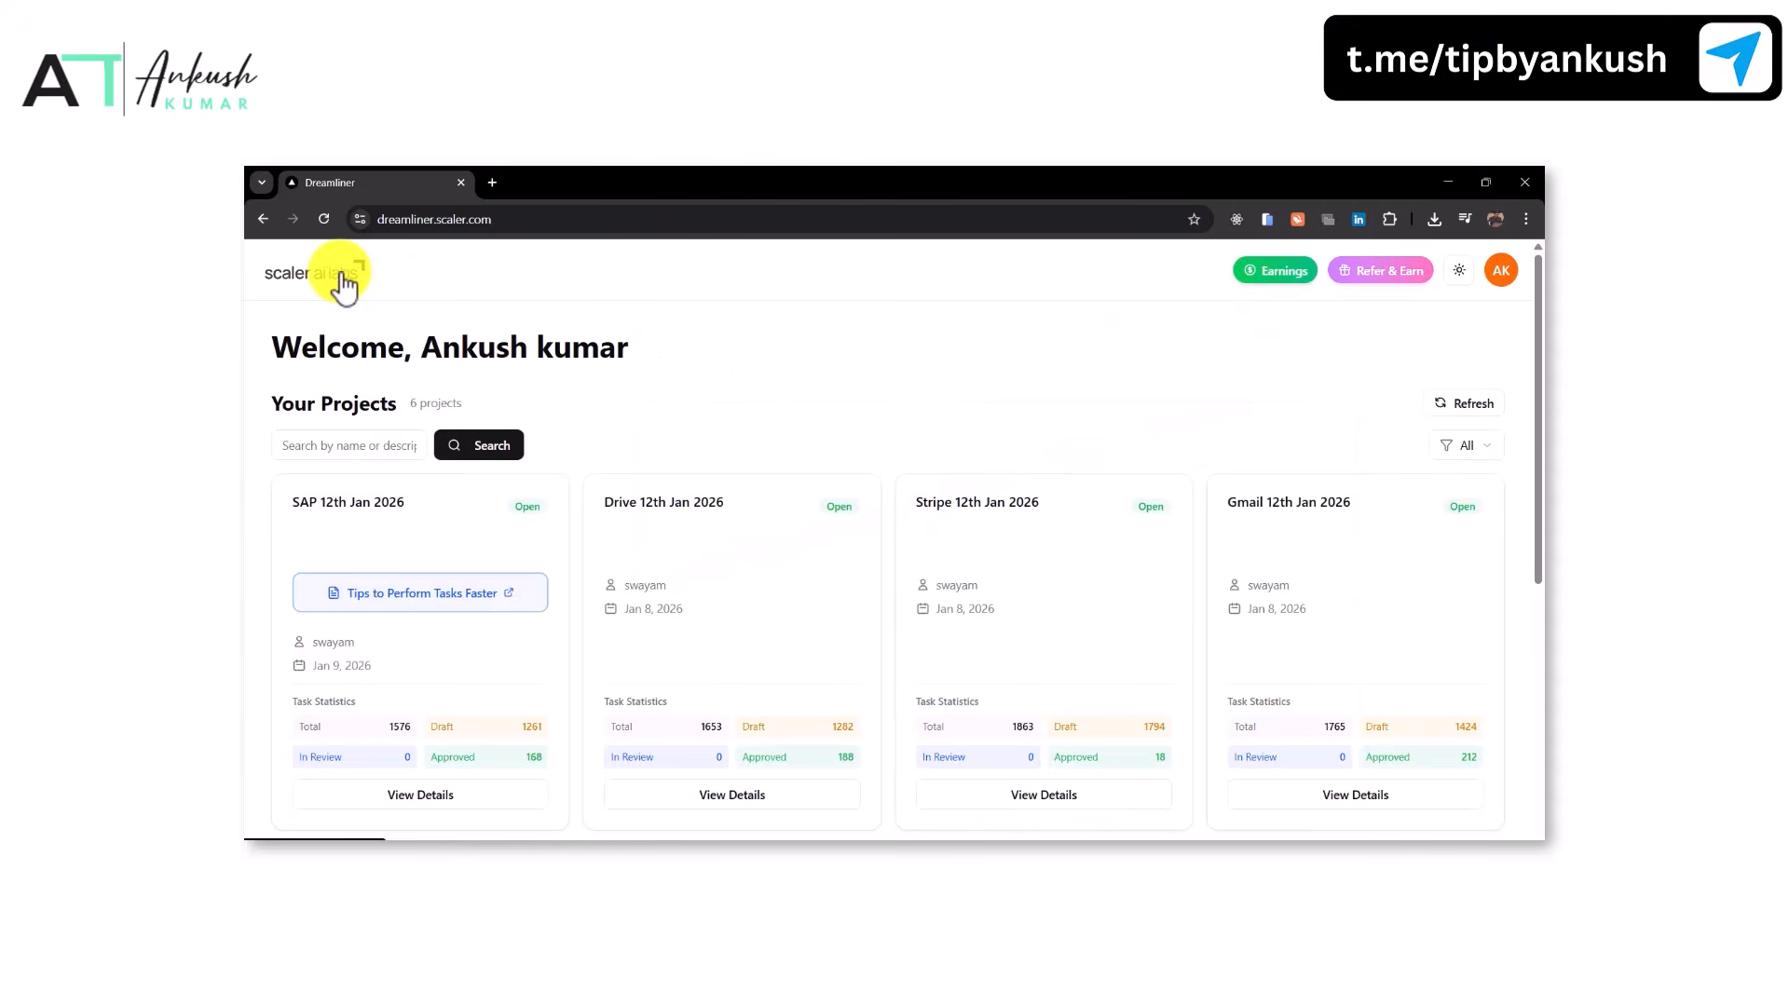
scroll(778, 419, "down", 2)
scroll(902, 701, "down", 3)
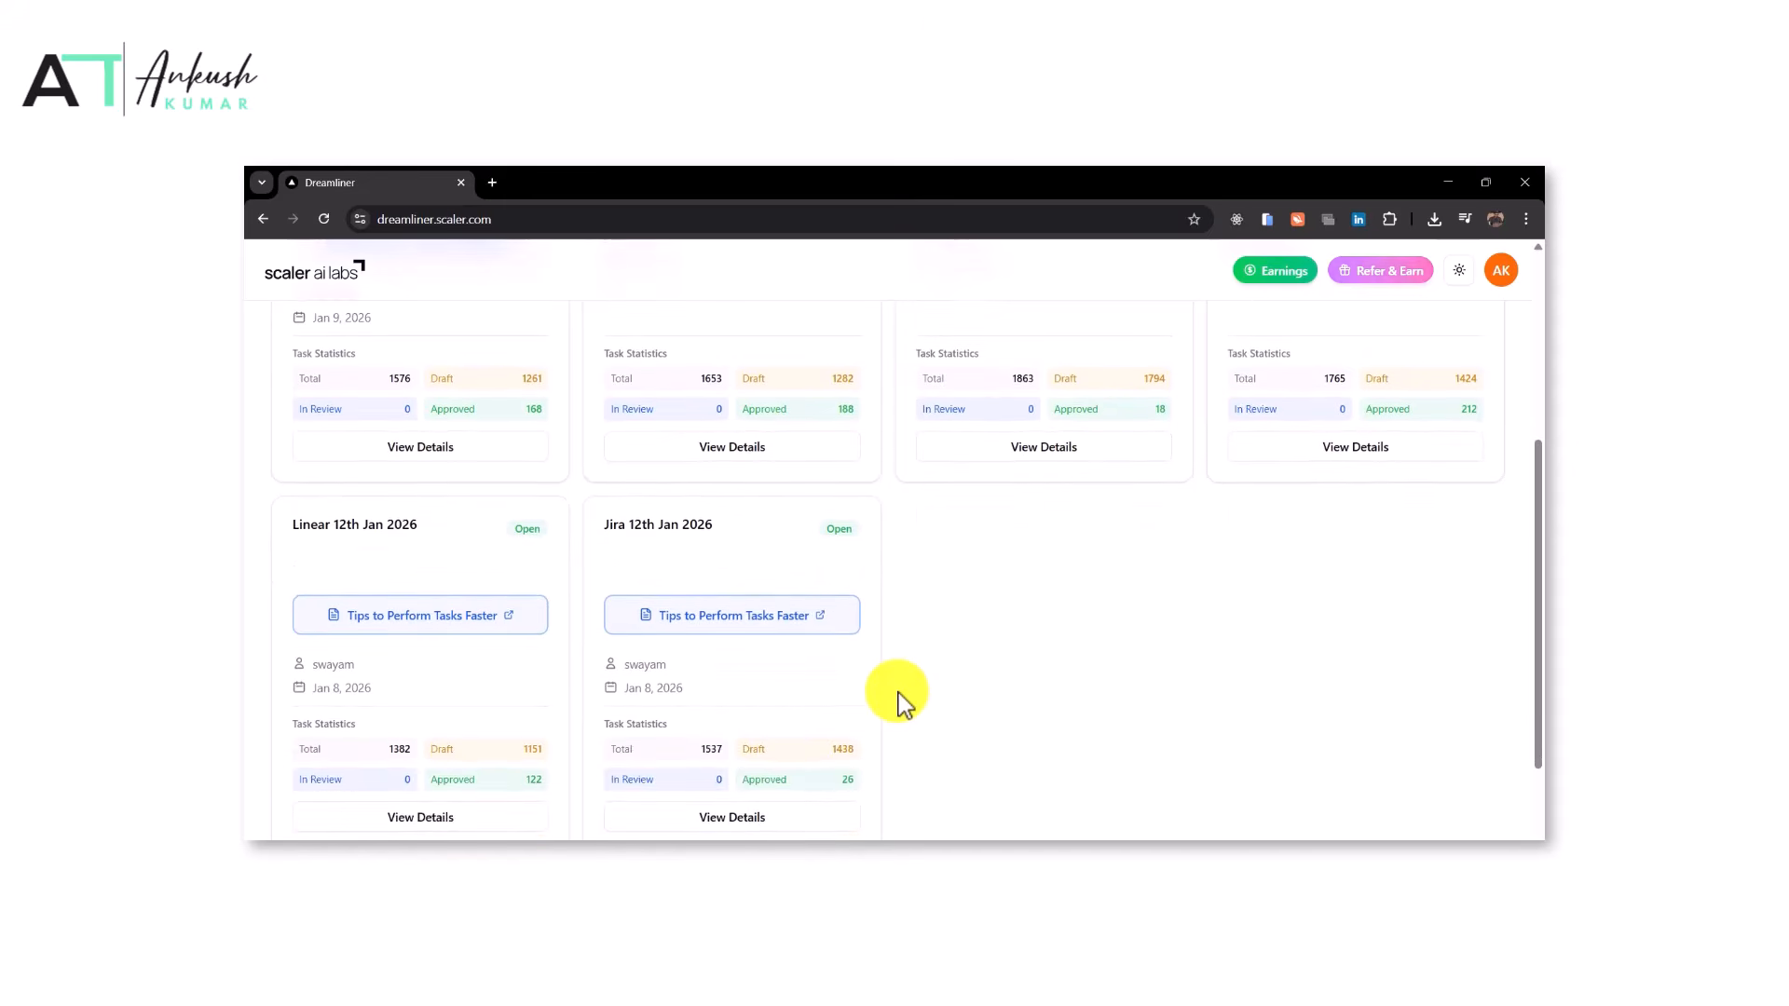
scroll(901, 700, "up", 1)
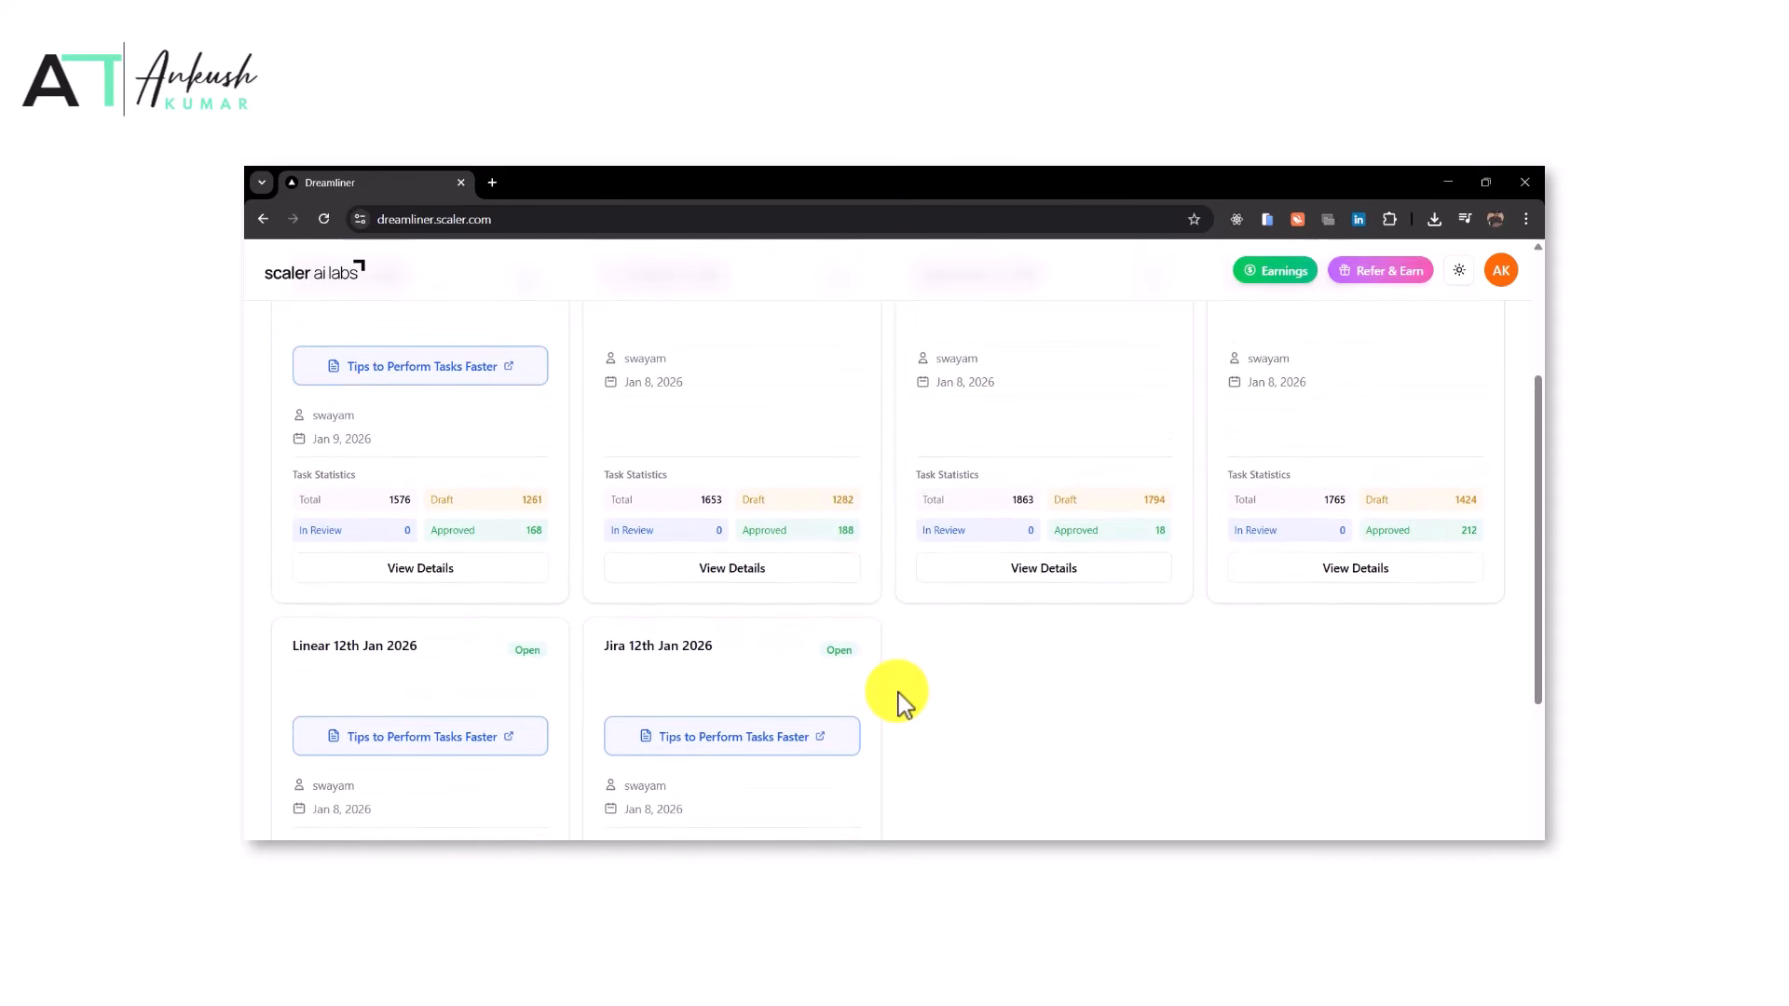
scroll(839, 680, "up", 1)
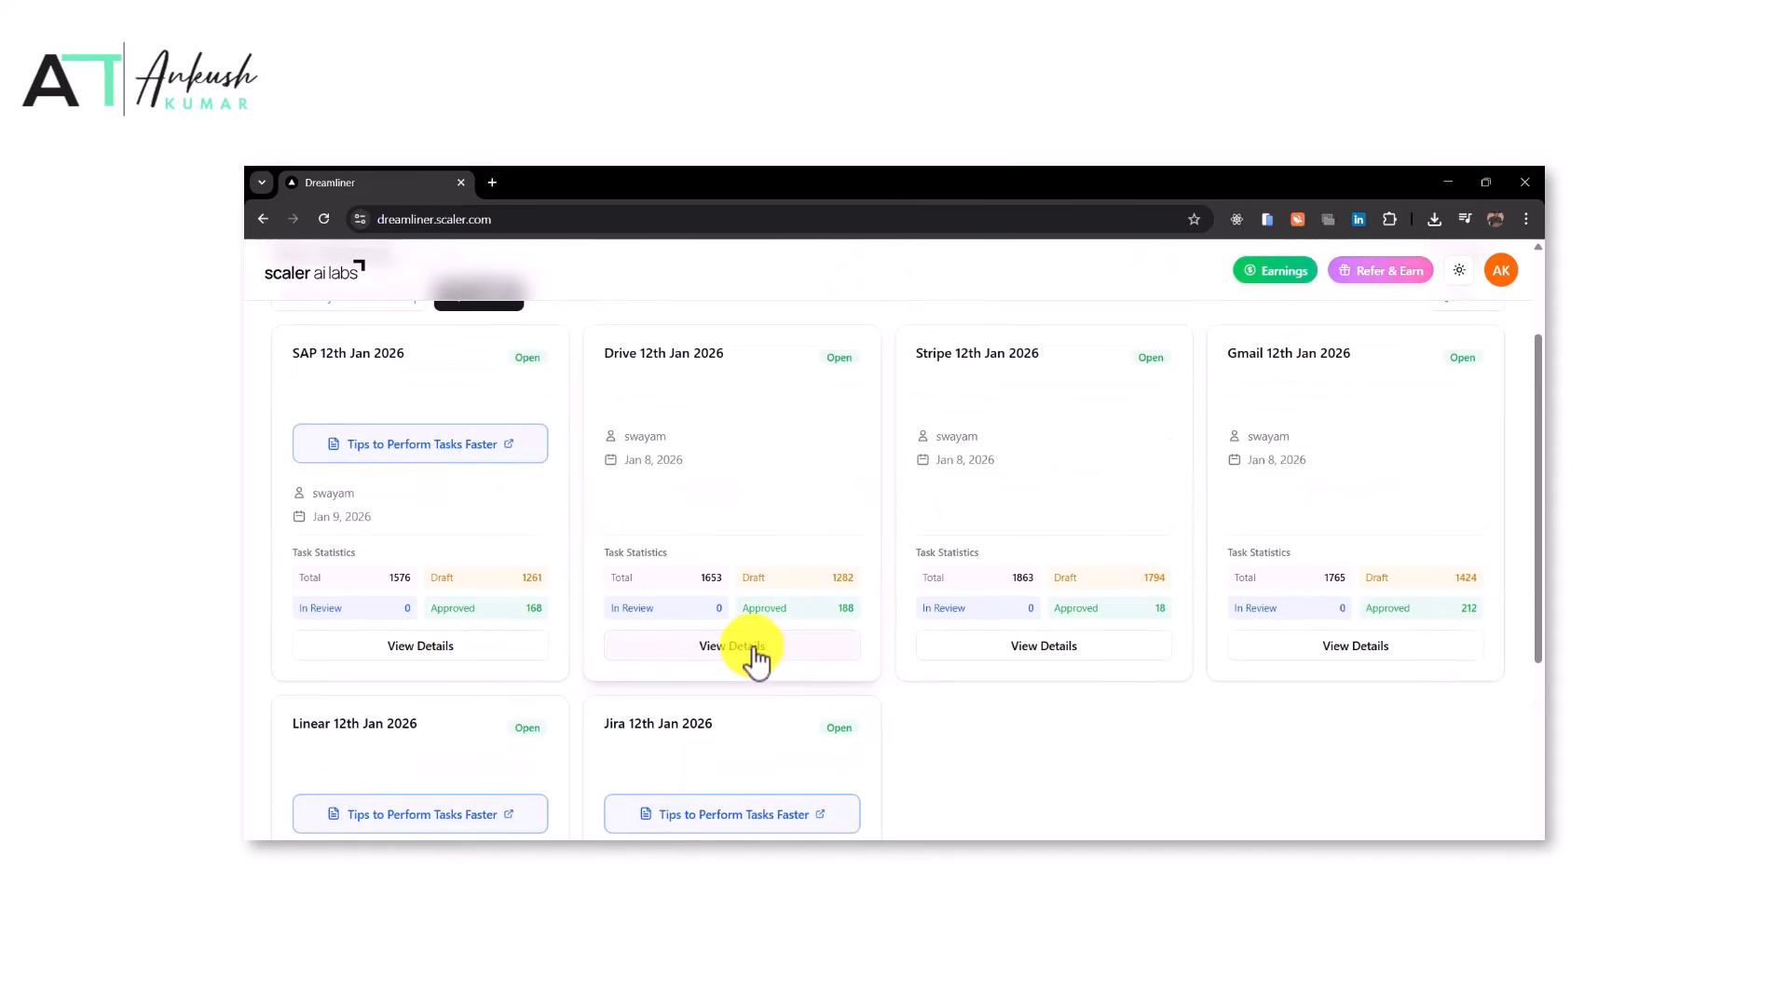
Try to get a new task from the Drive 12th Jan 2026 project
left_click(756, 652)
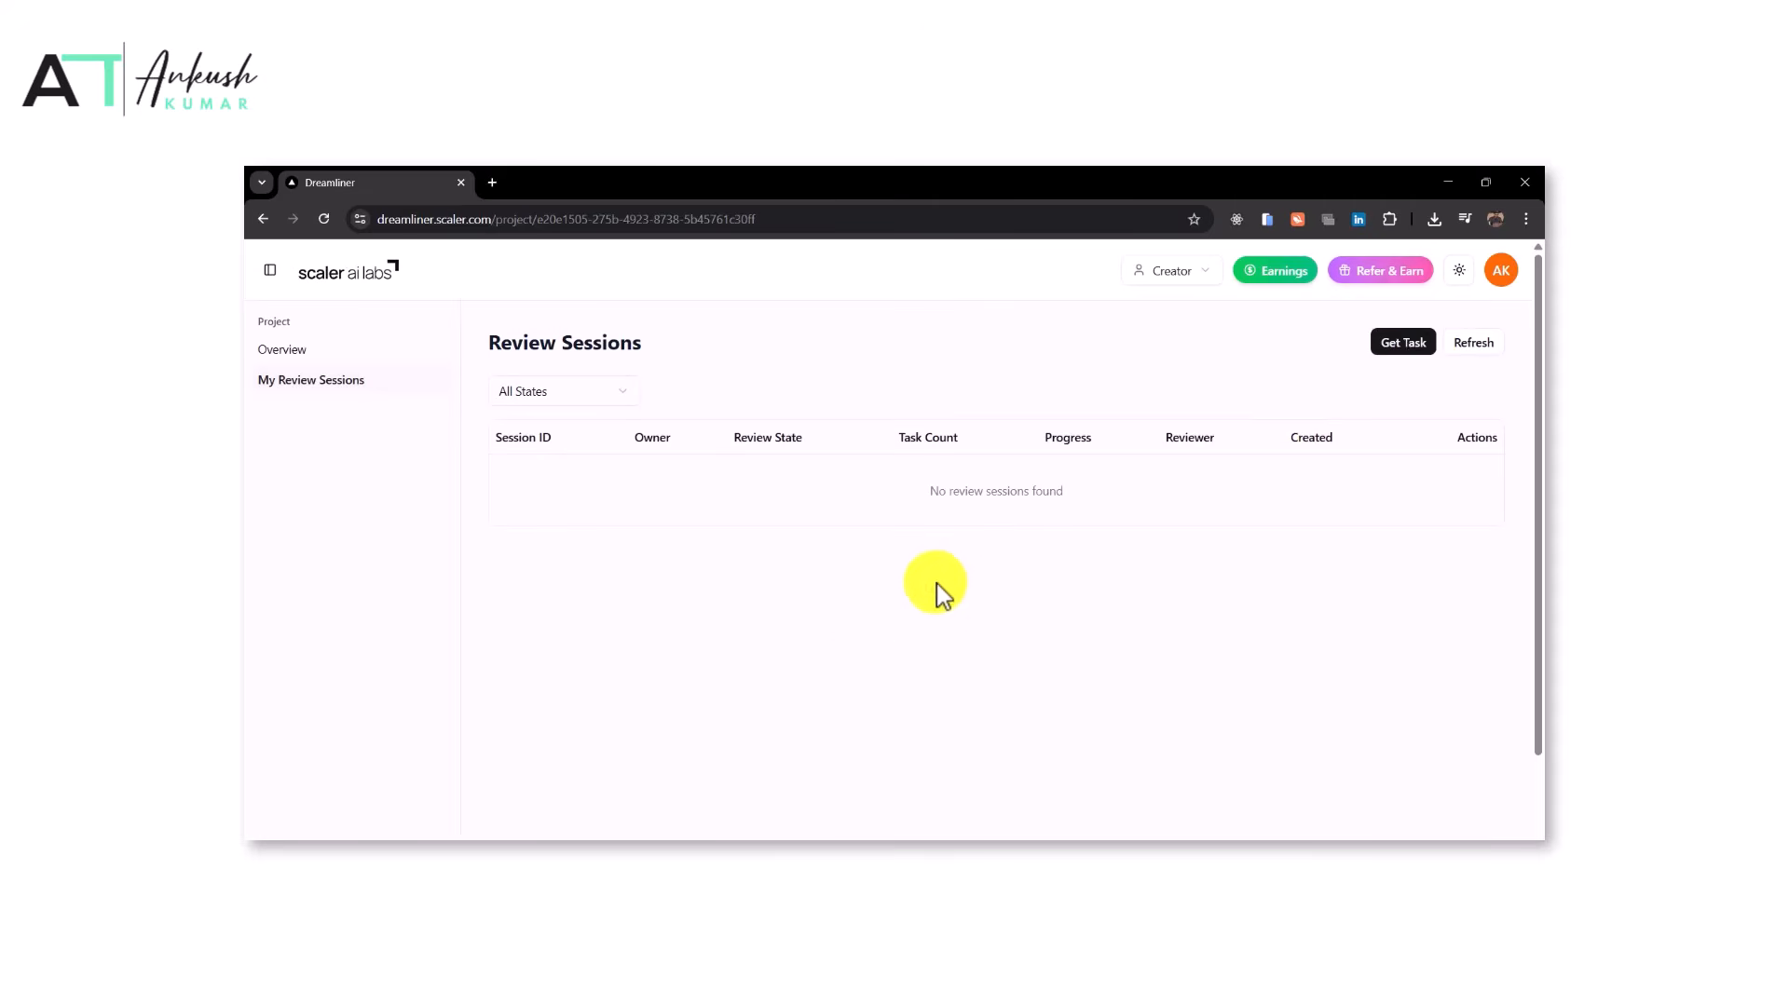
left_click(1386, 372)
left_click(1389, 354)
Open the SAP 12th Jan 2026 project and get a new review task
scroll(645, 454, "left", 5)
scroll(554, 658, "up", 1)
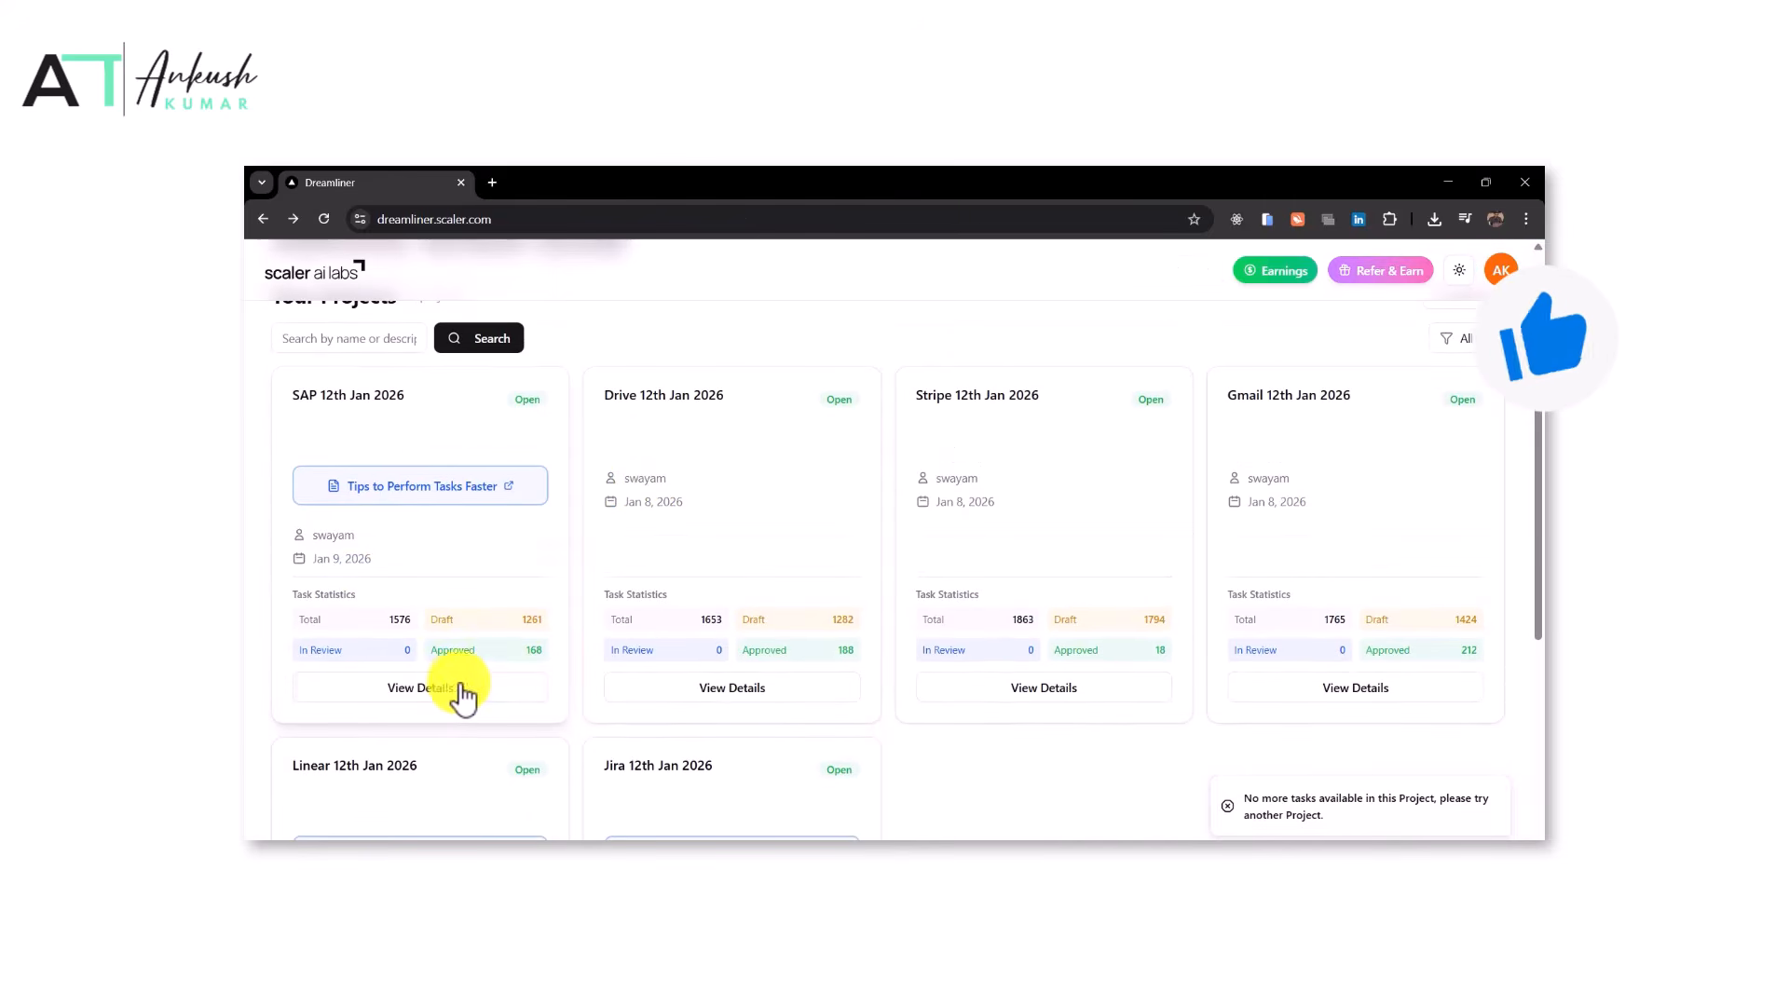
left_click(438, 689)
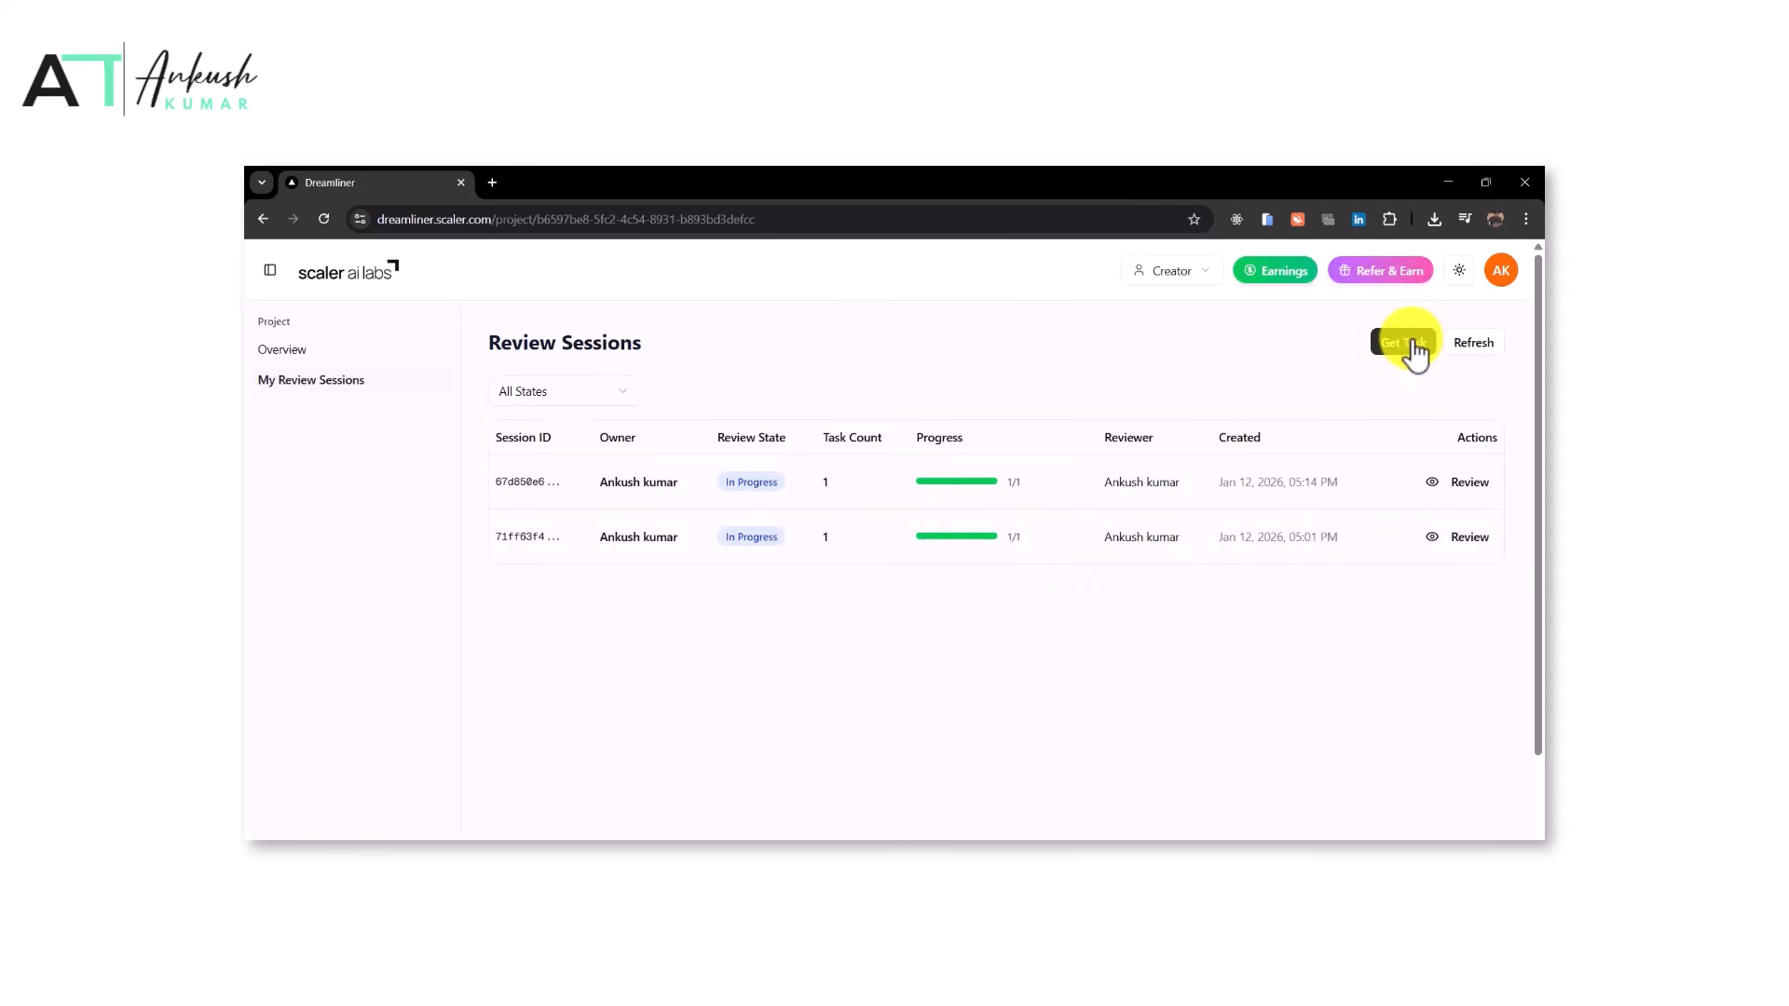
left_click(1410, 343)
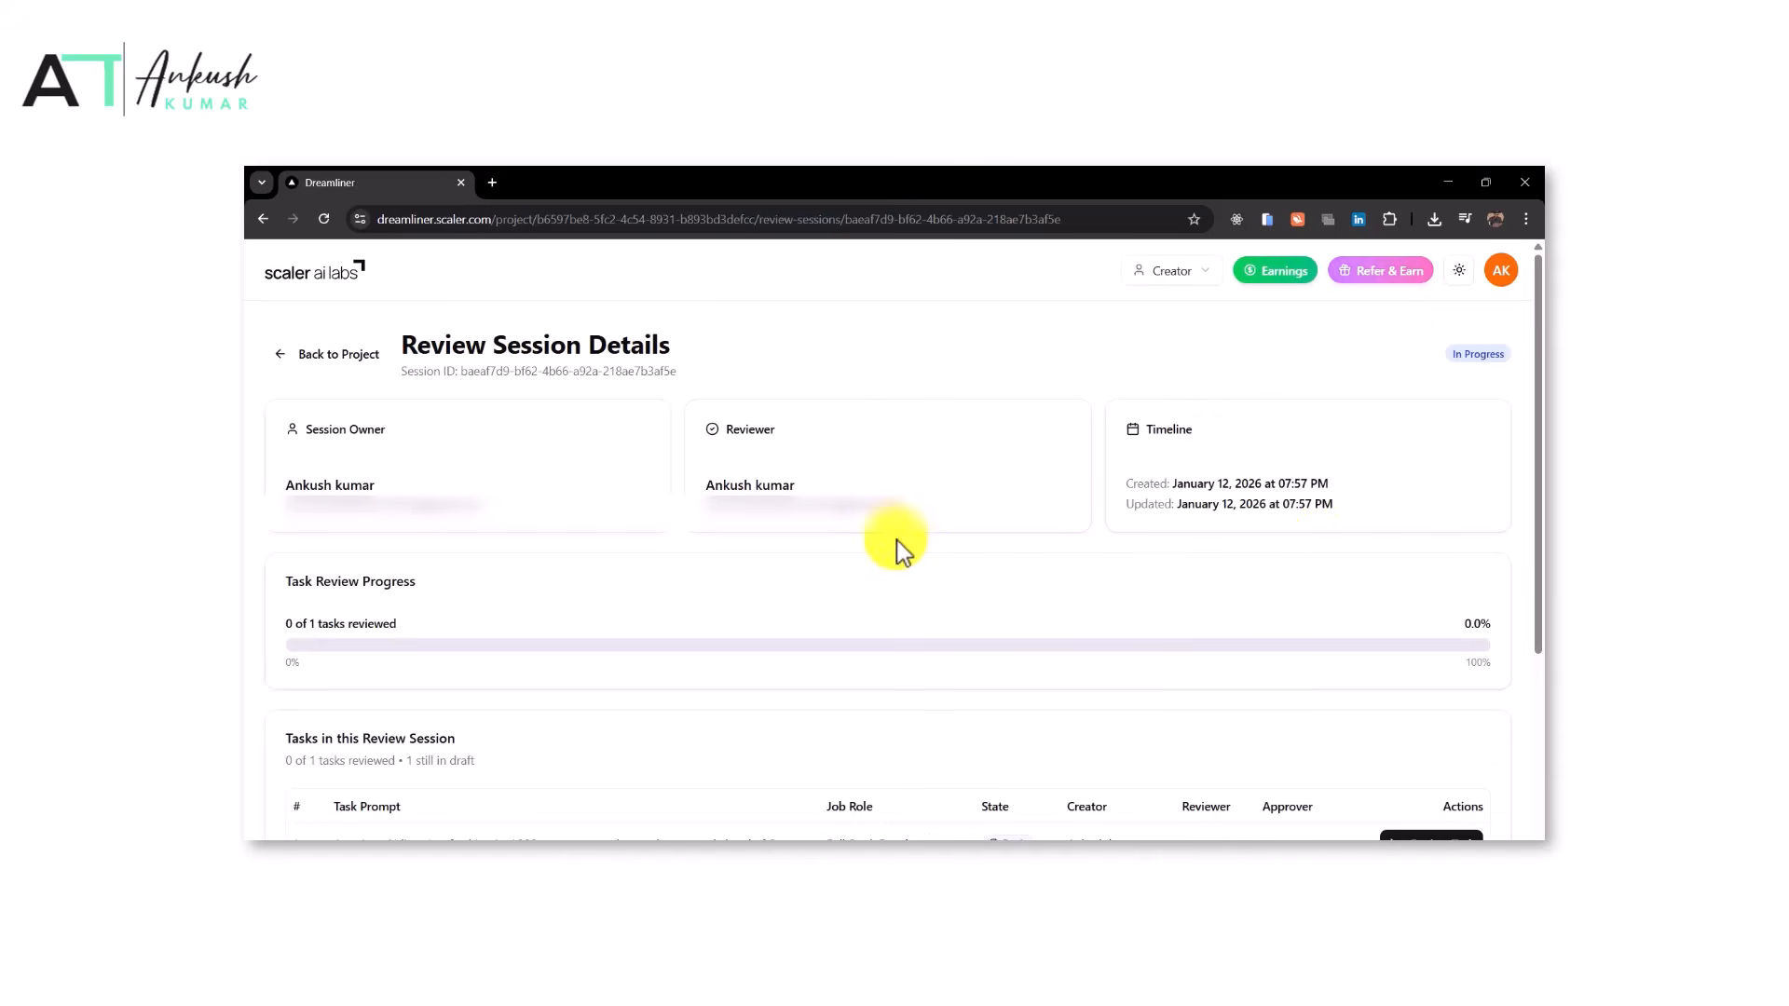
Open the drafted task in the review session for reviewing
scroll(1212, 607, "down", 4)
scroll(1213, 608, "up", 4)
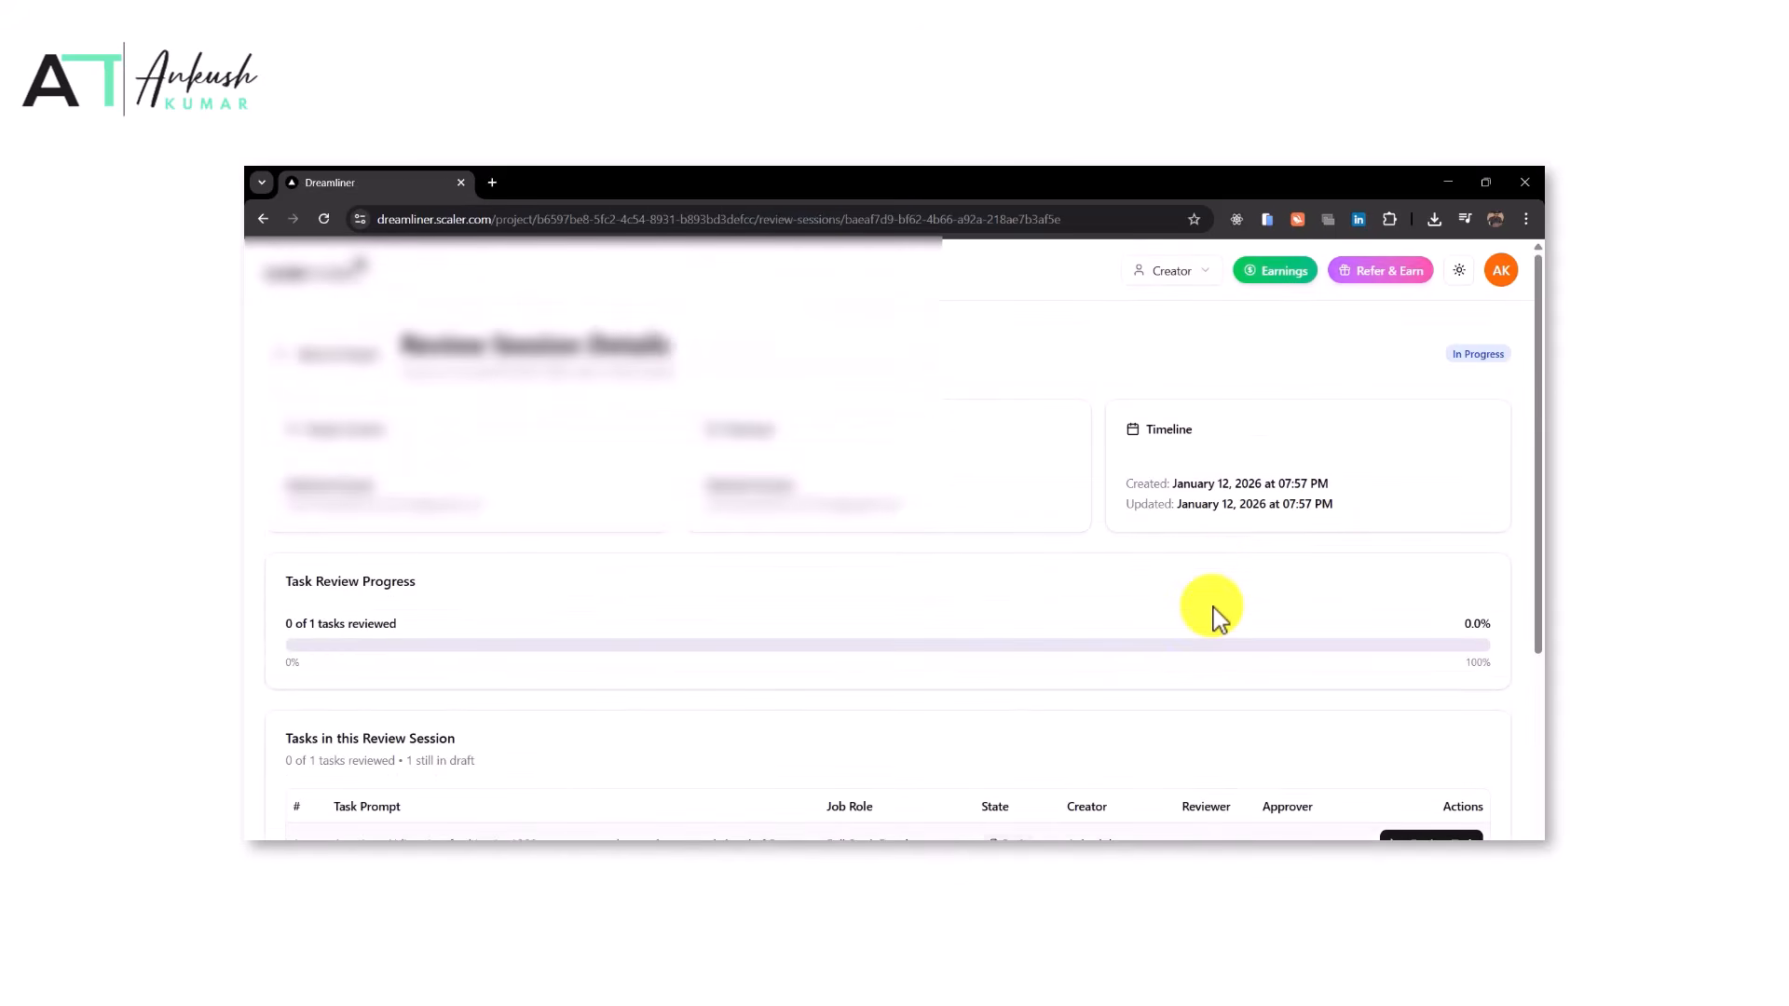
scroll(1206, 573, "down", 3)
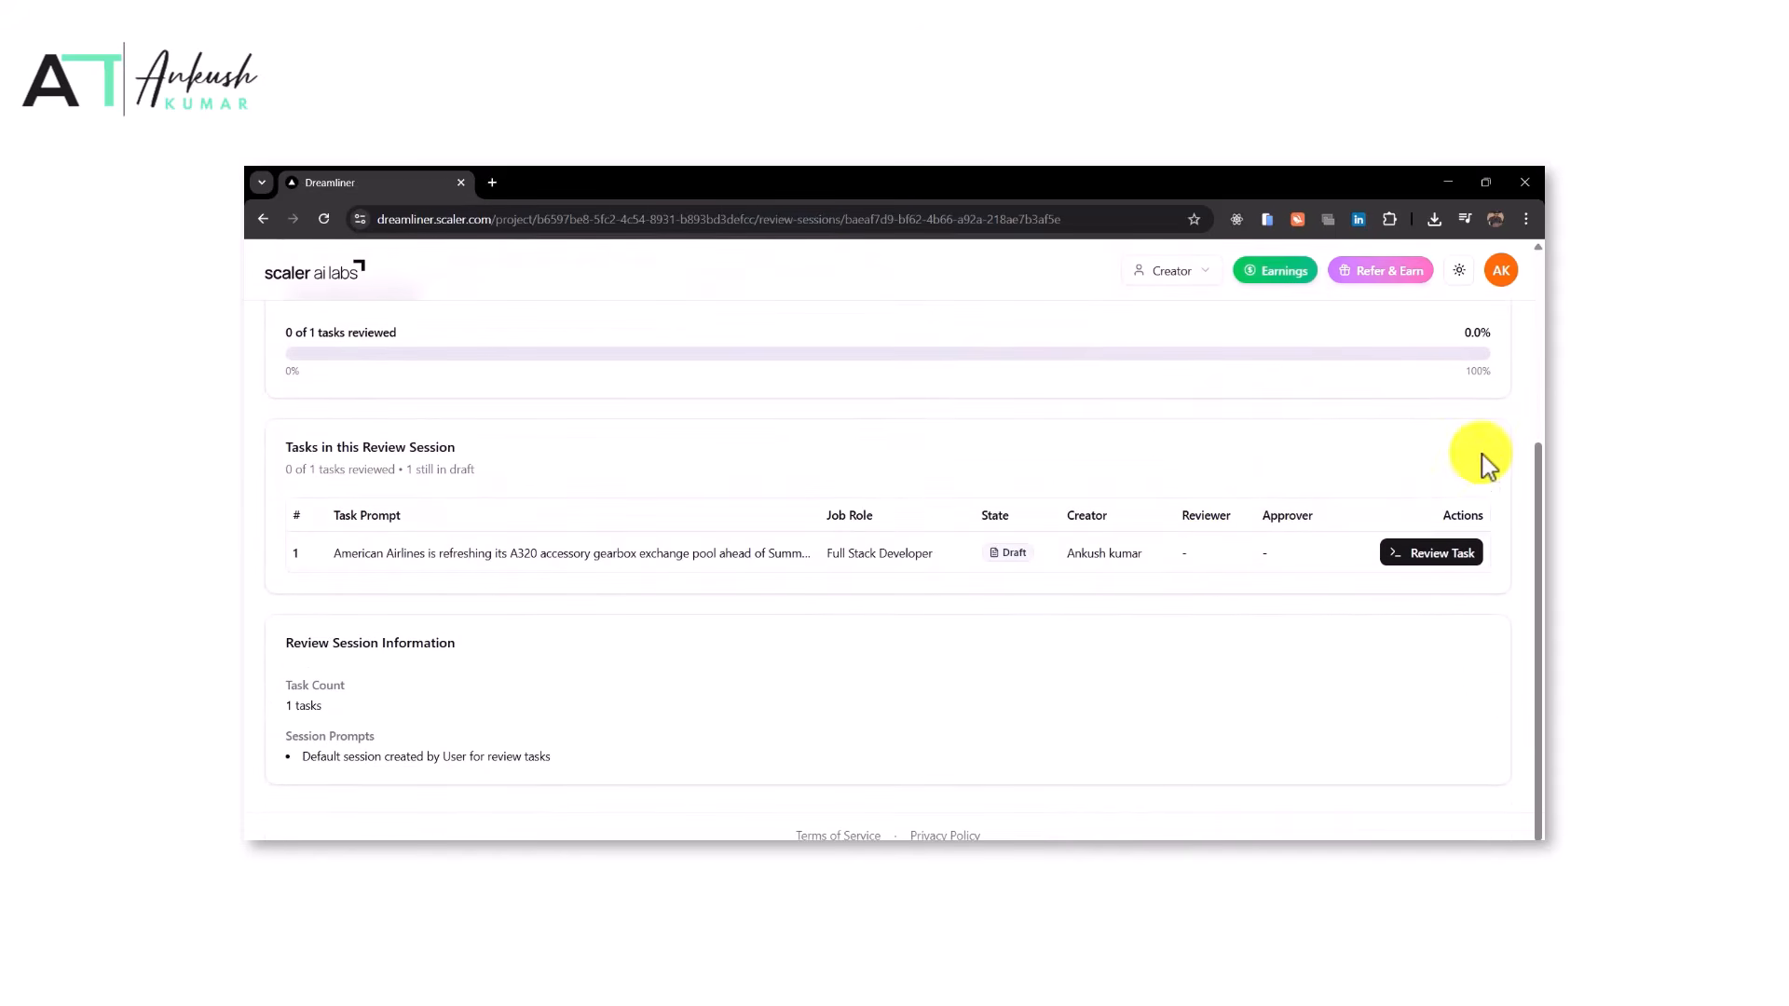
left_click(1422, 561)
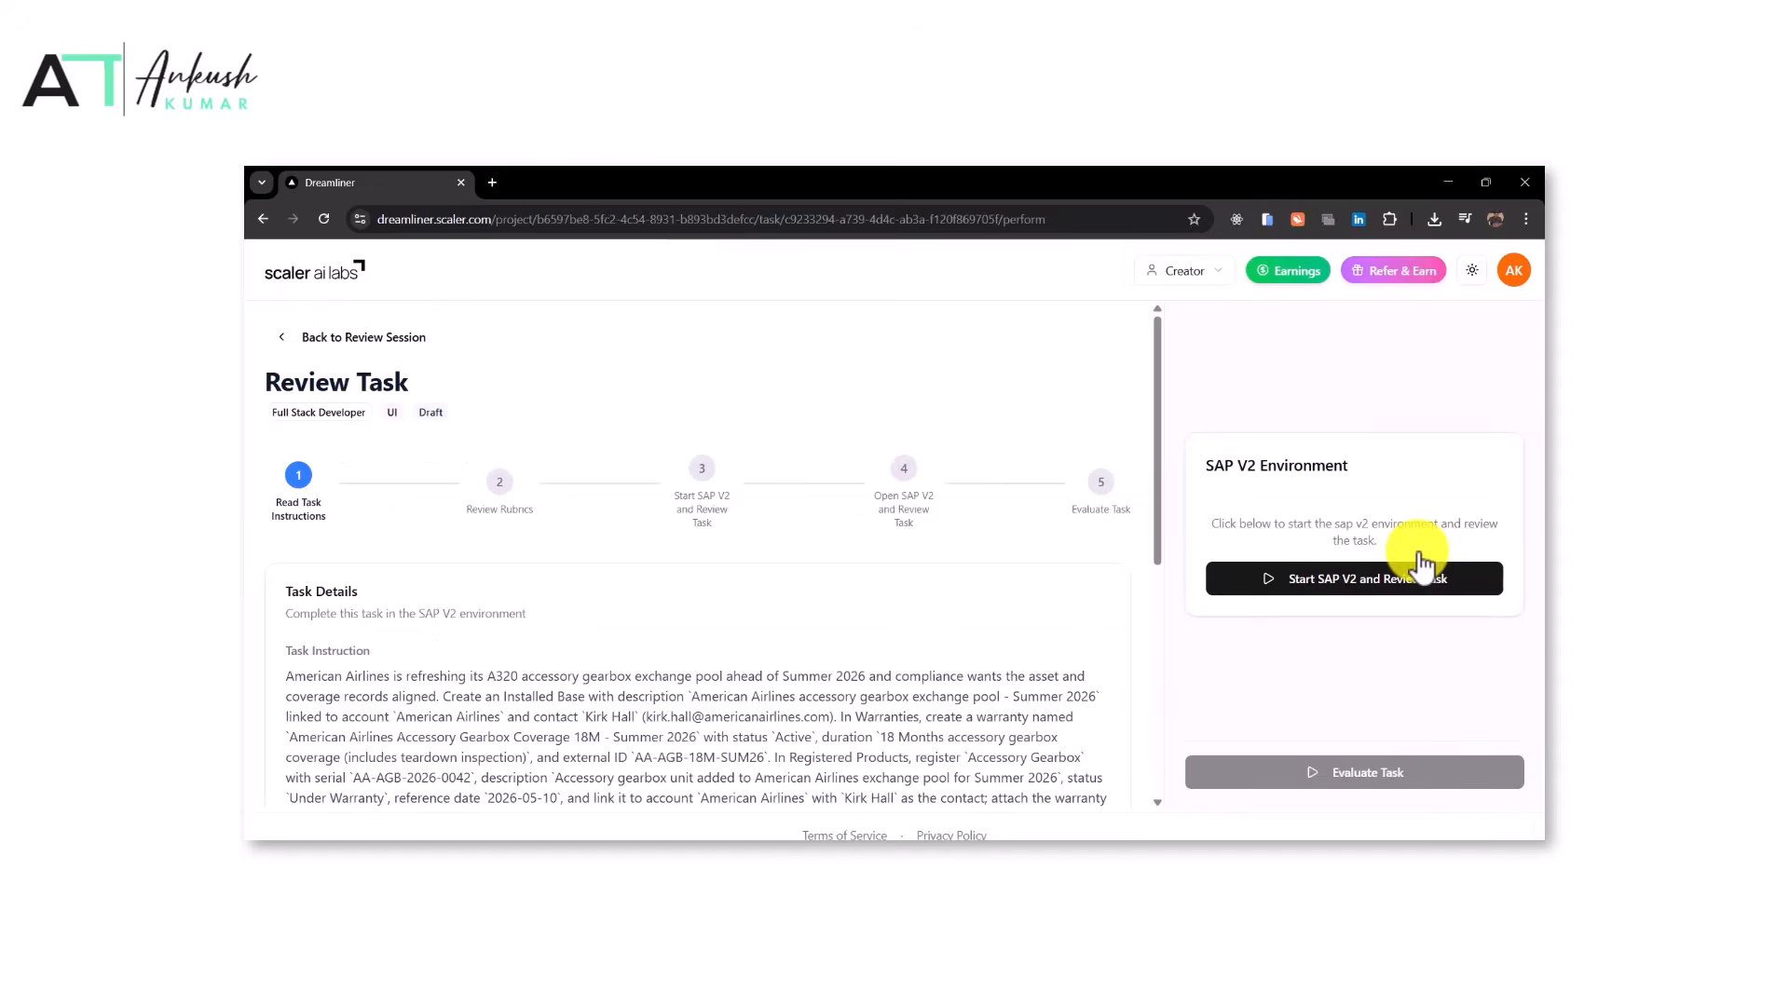
Start the SAP V2 sandbox environment for the task while reading its instruction and evaluation criteria
scroll(938, 590, "down", 2)
left_click(1323, 578)
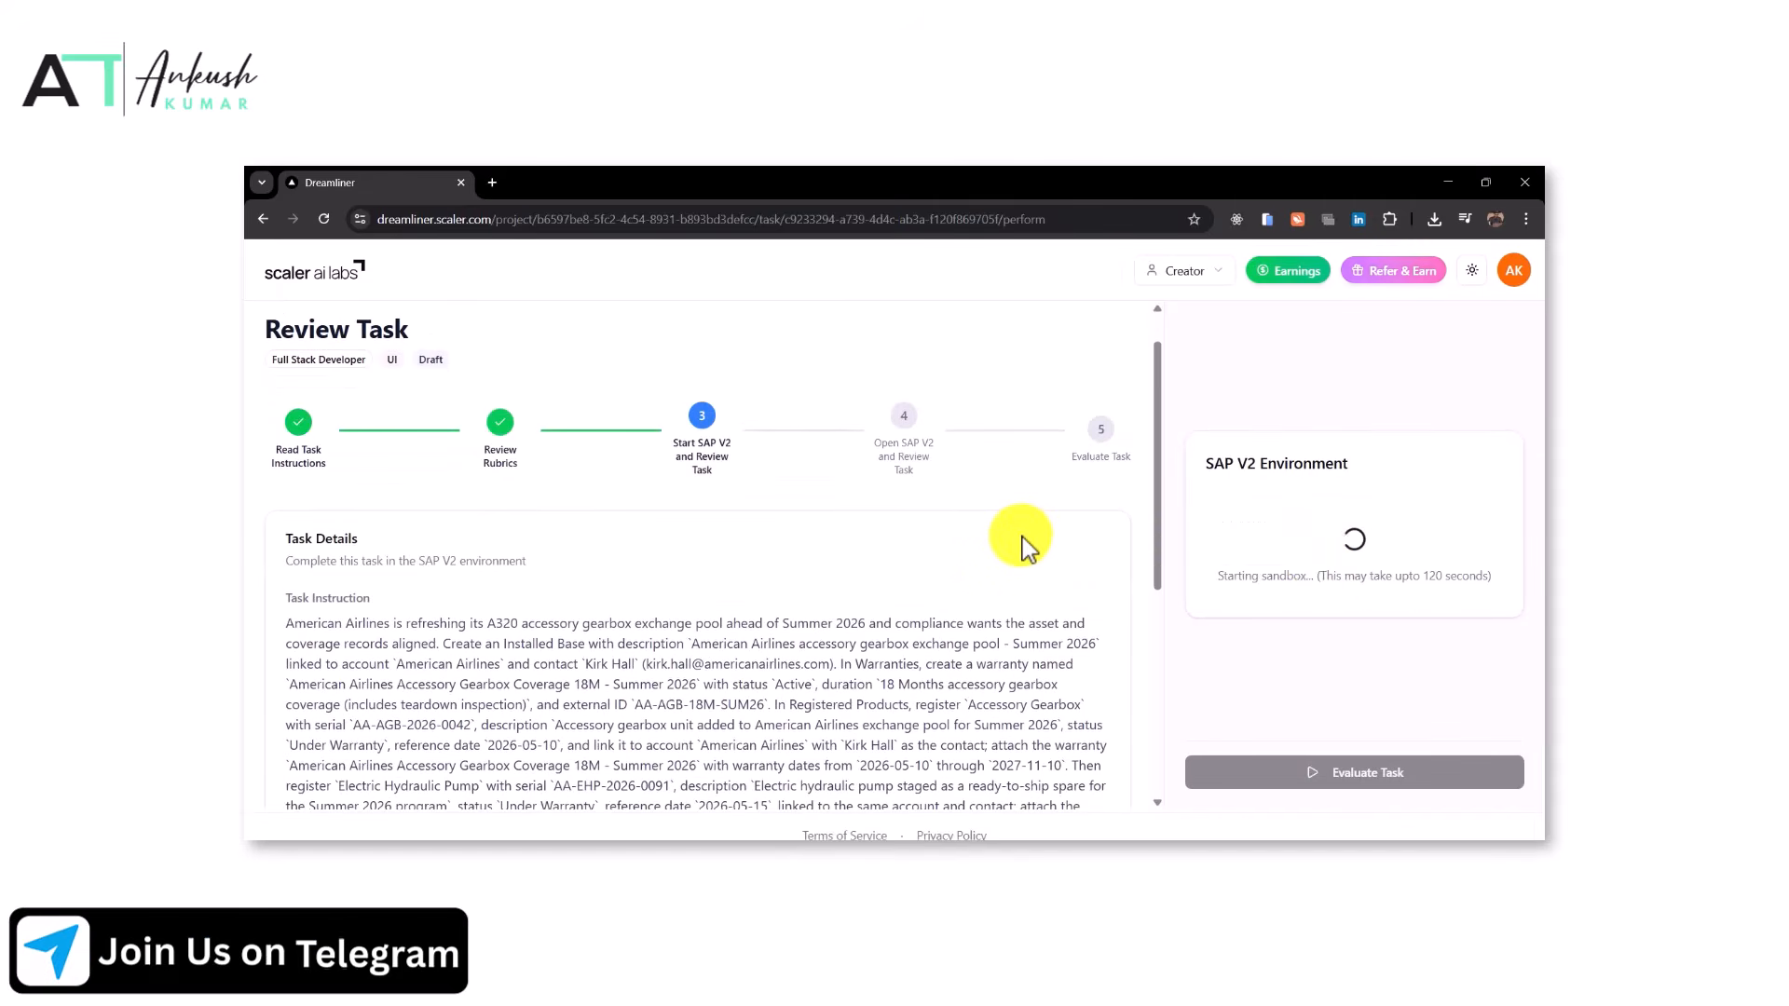
scroll(1021, 537, "down", 2)
scroll(1021, 537, "down", 2)
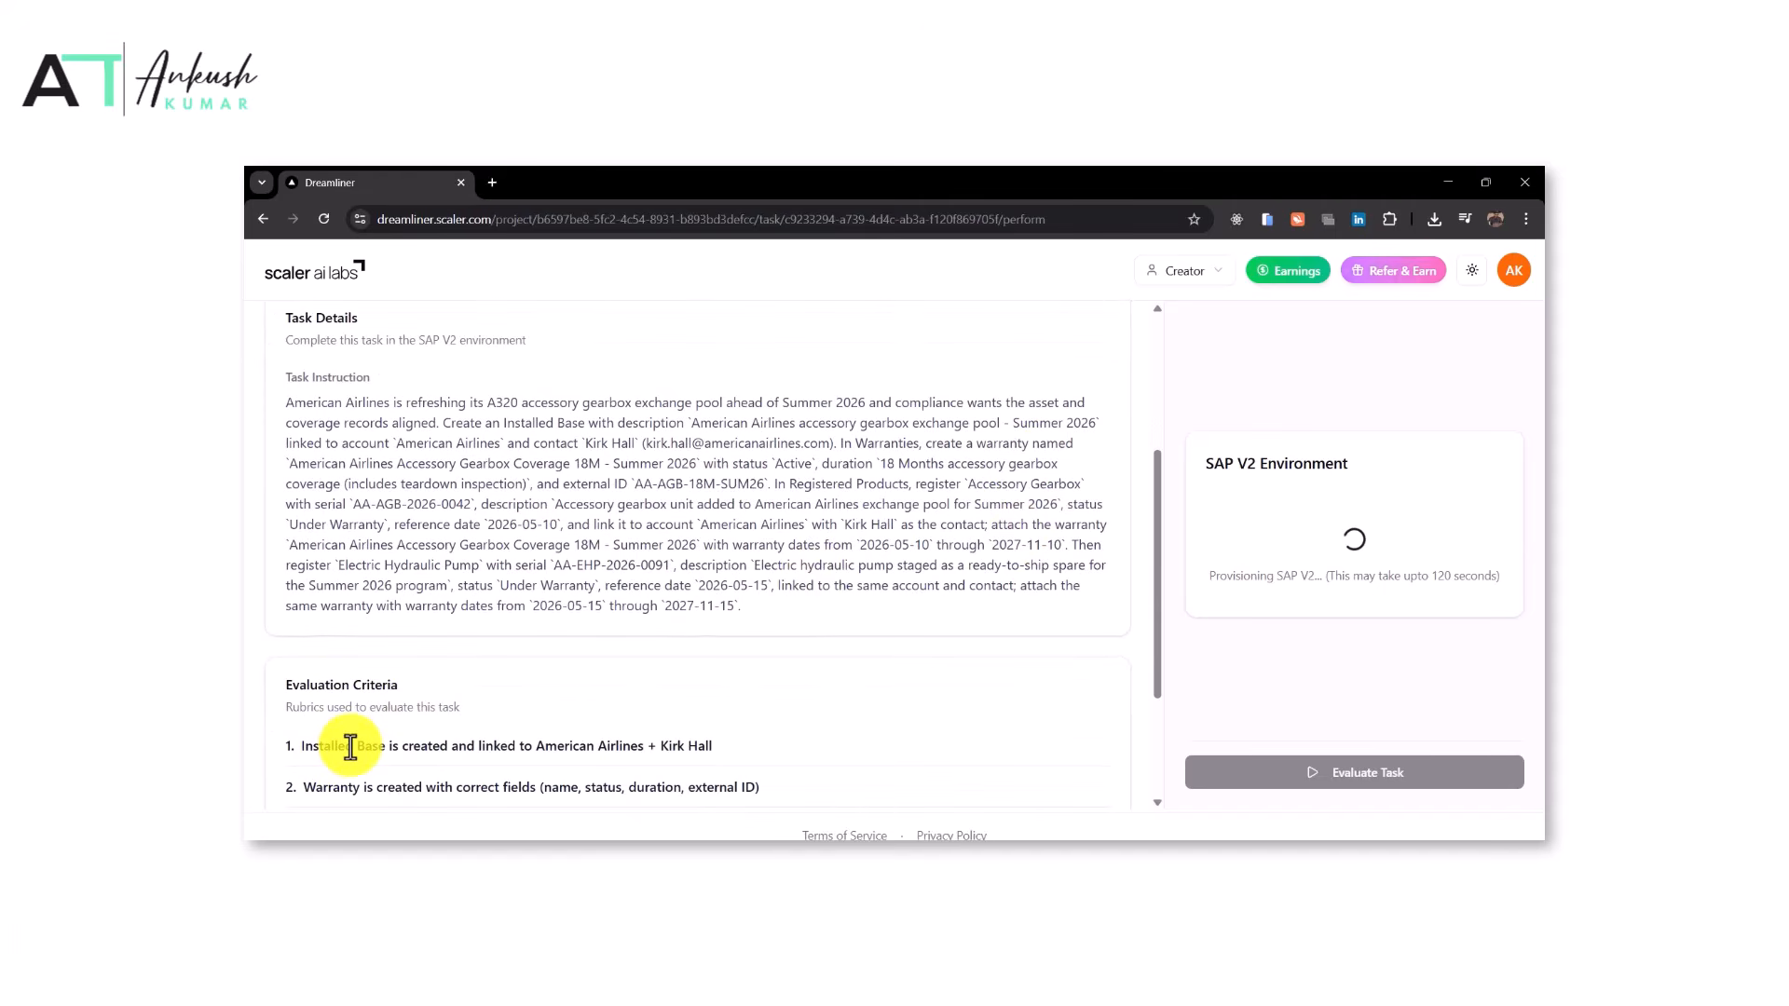
scroll(440, 618, "up", 1)
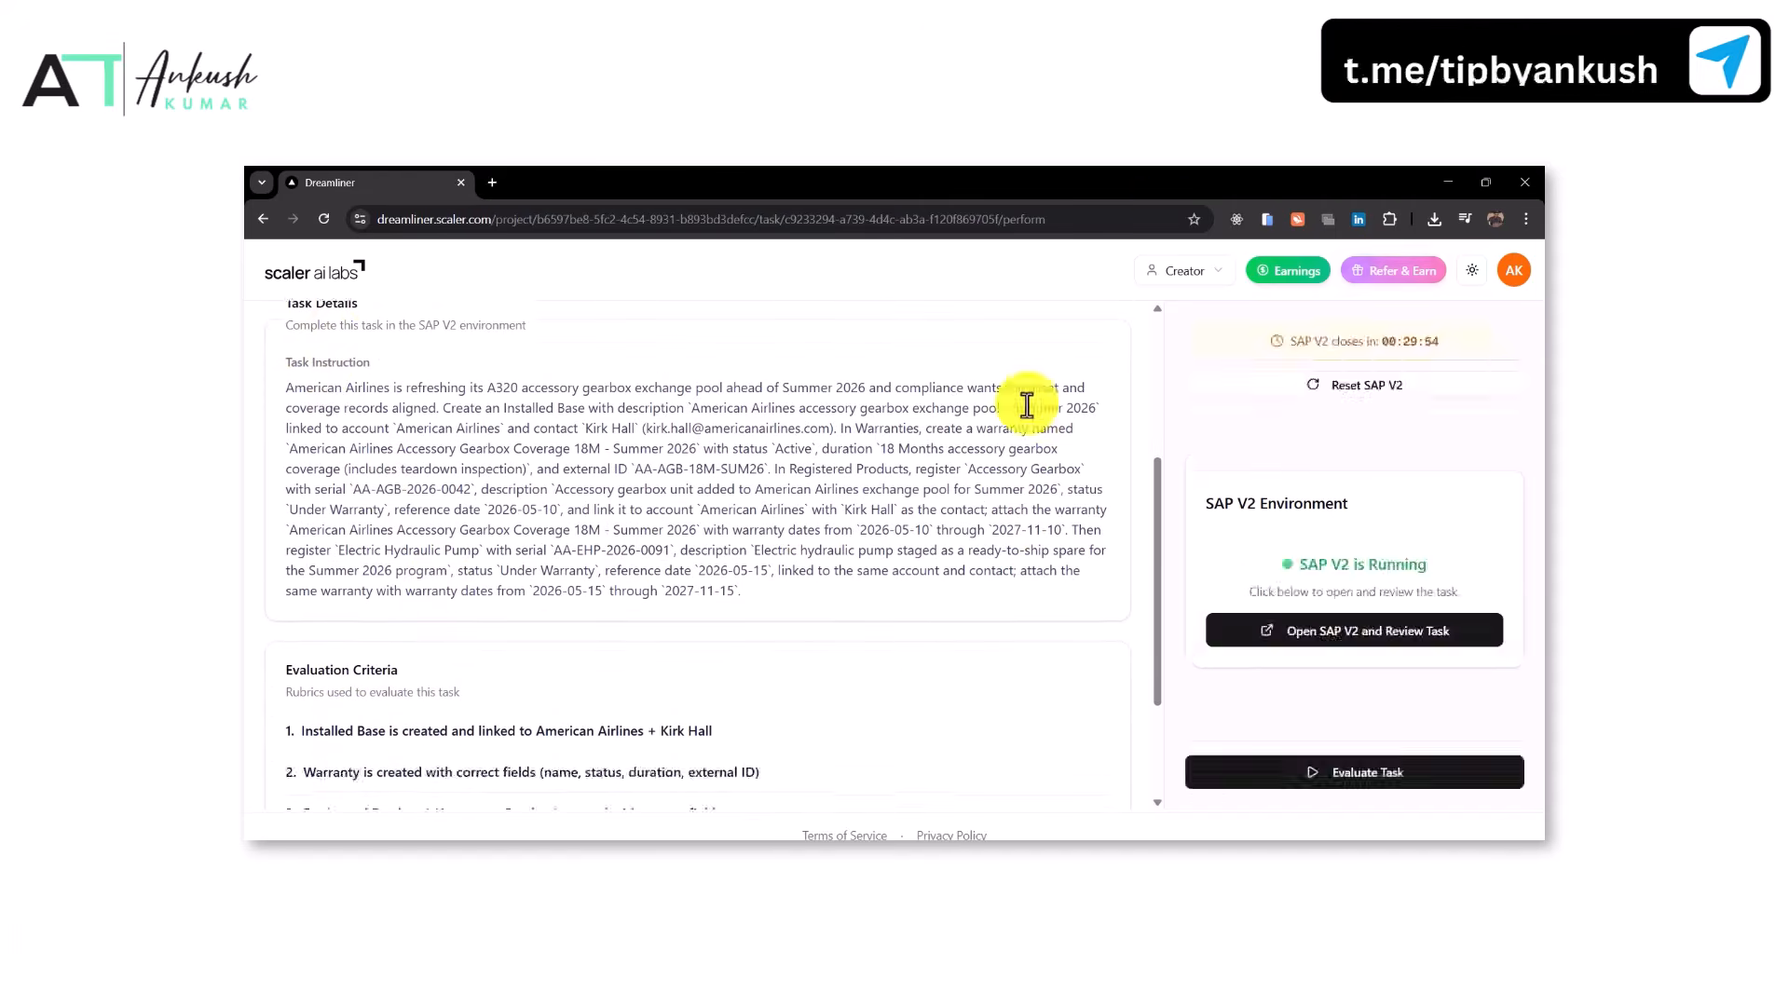
scroll(897, 626, "down", 1)
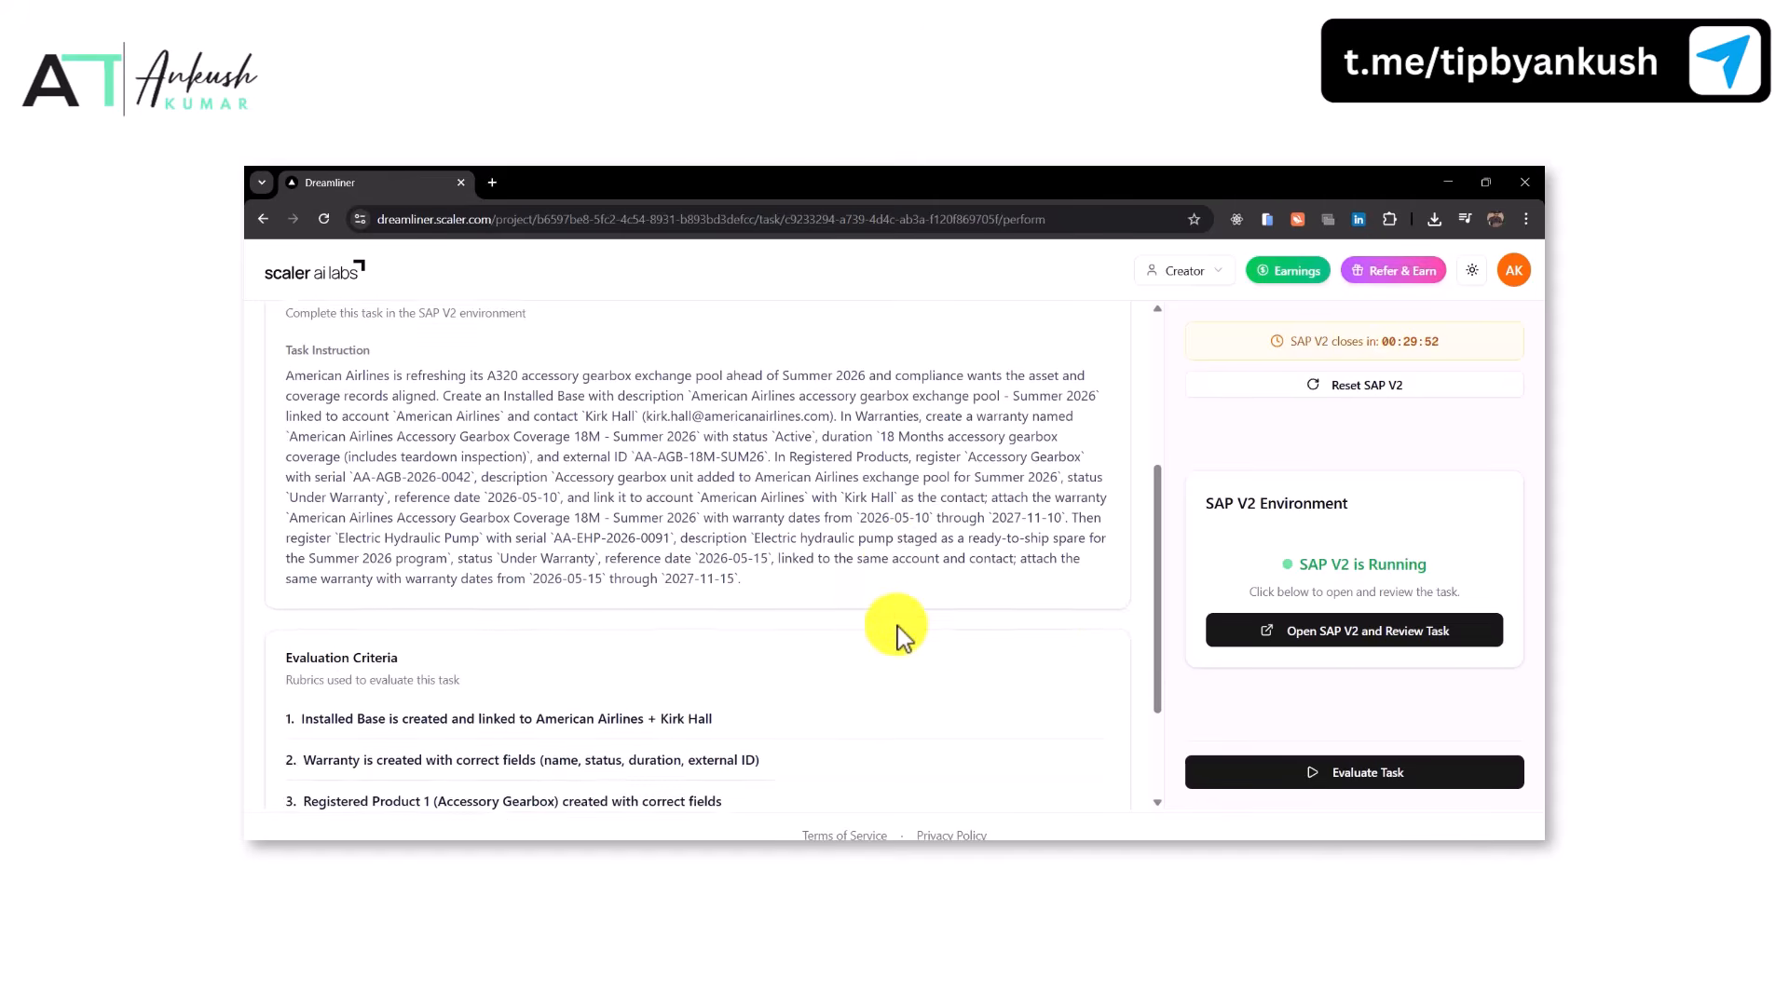
Confirm the pre-start checklist and open the SAP V2 environment
left_click(1291, 633)
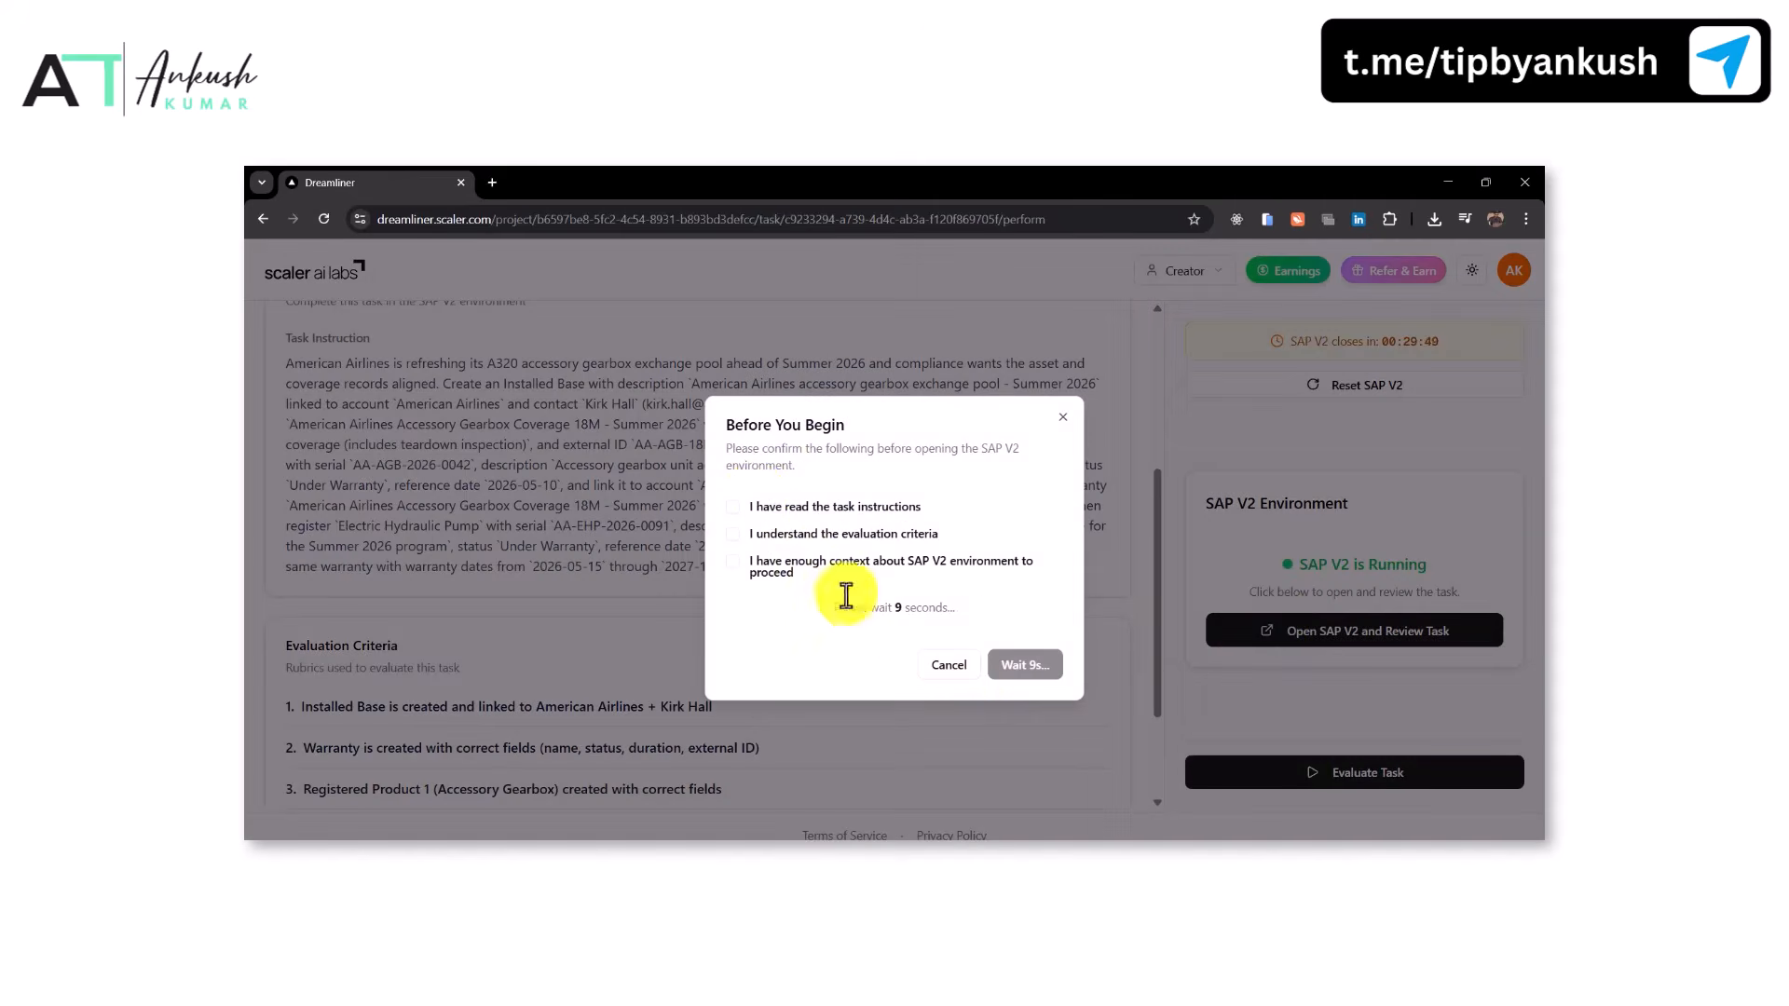
left_click(733, 508)
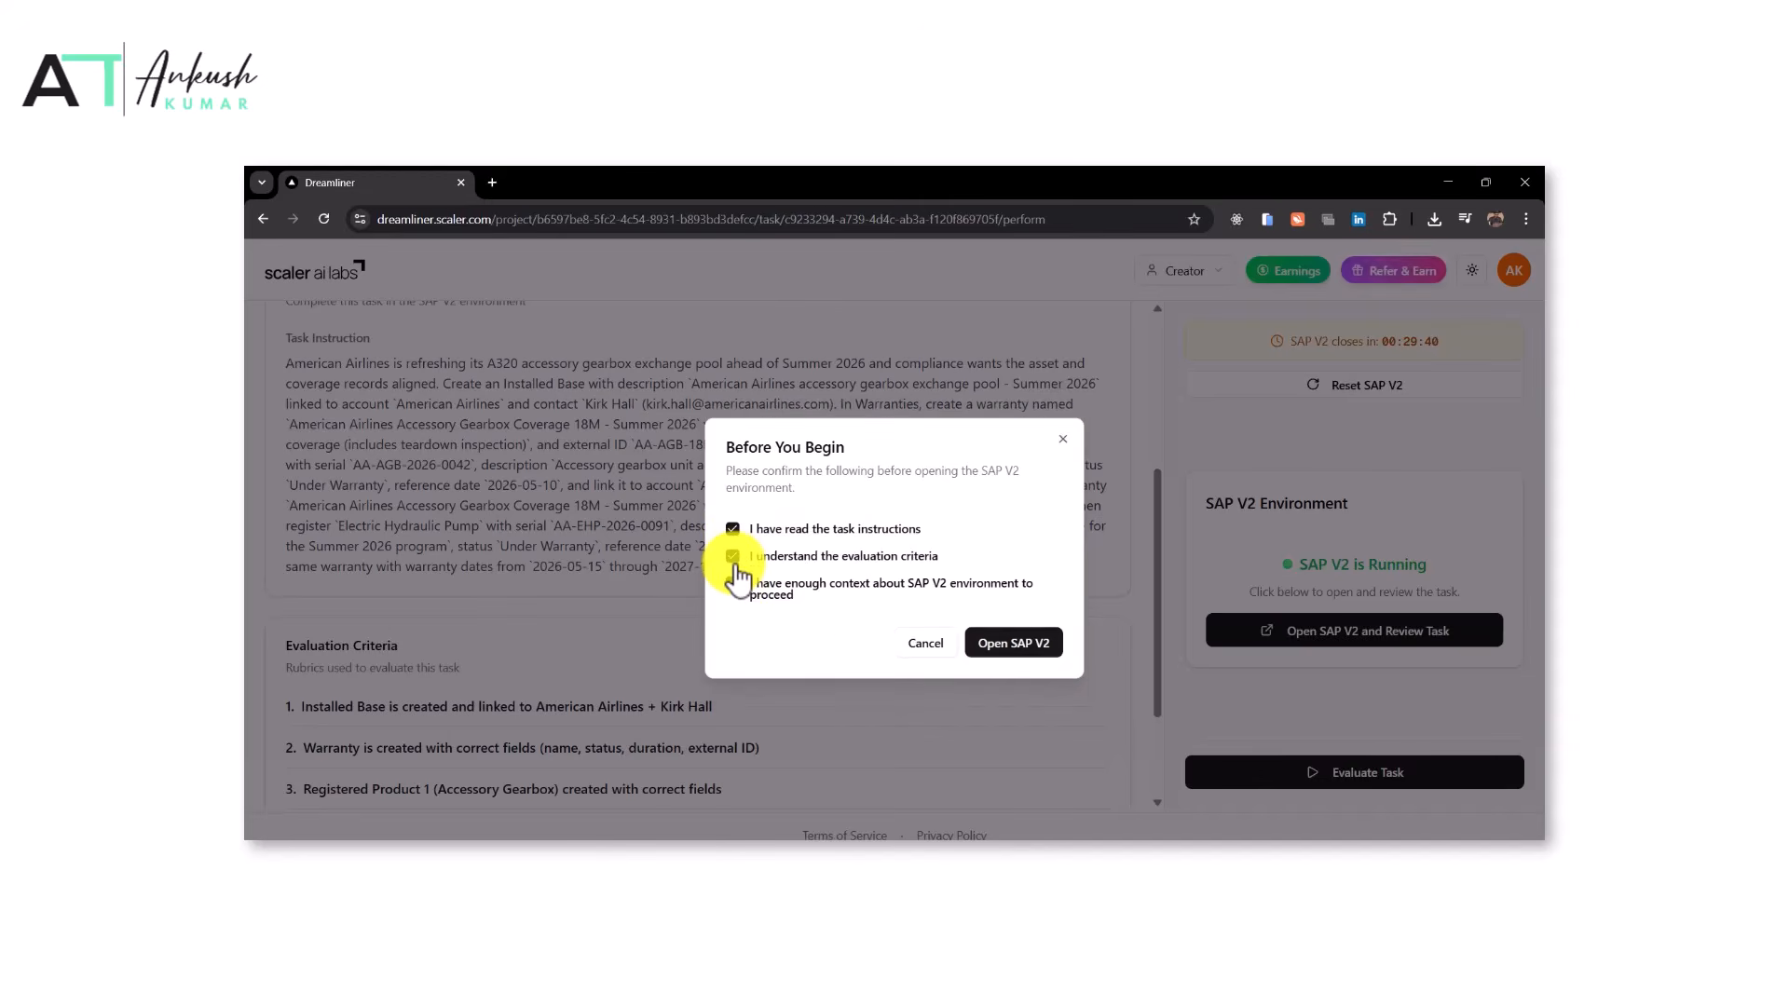
left_click(1008, 647)
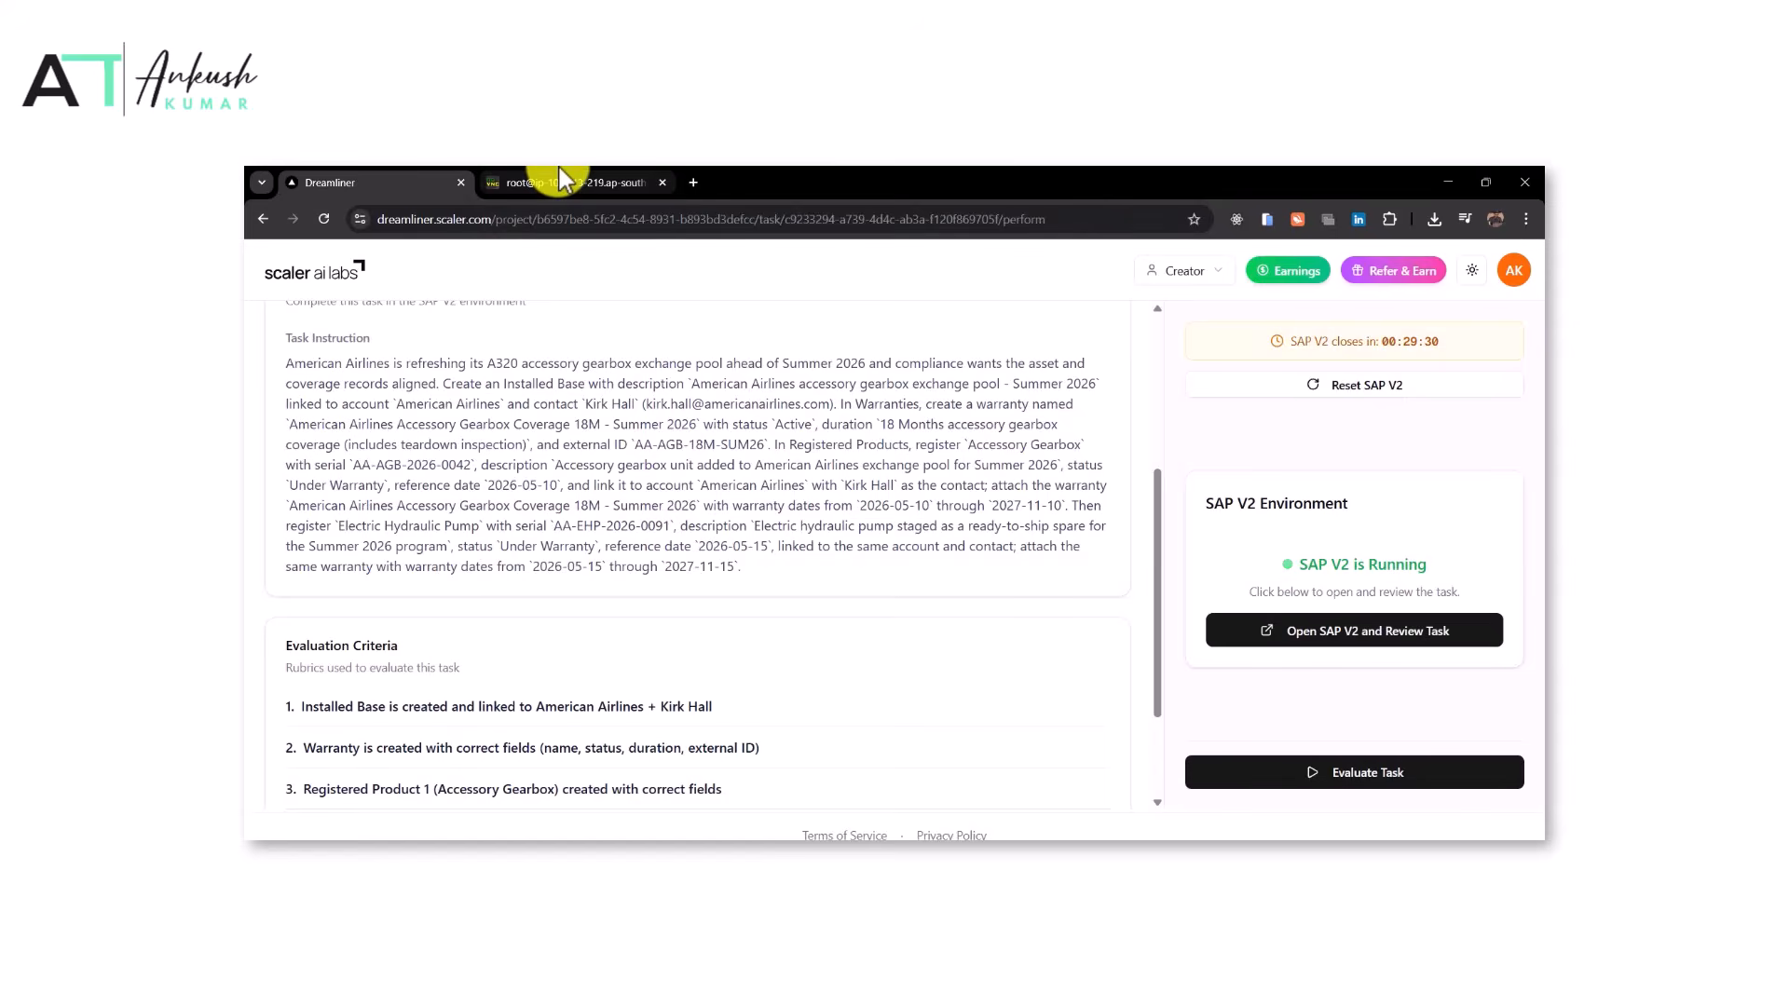
Read the opening sentence of the task instruction
left_click(562, 178)
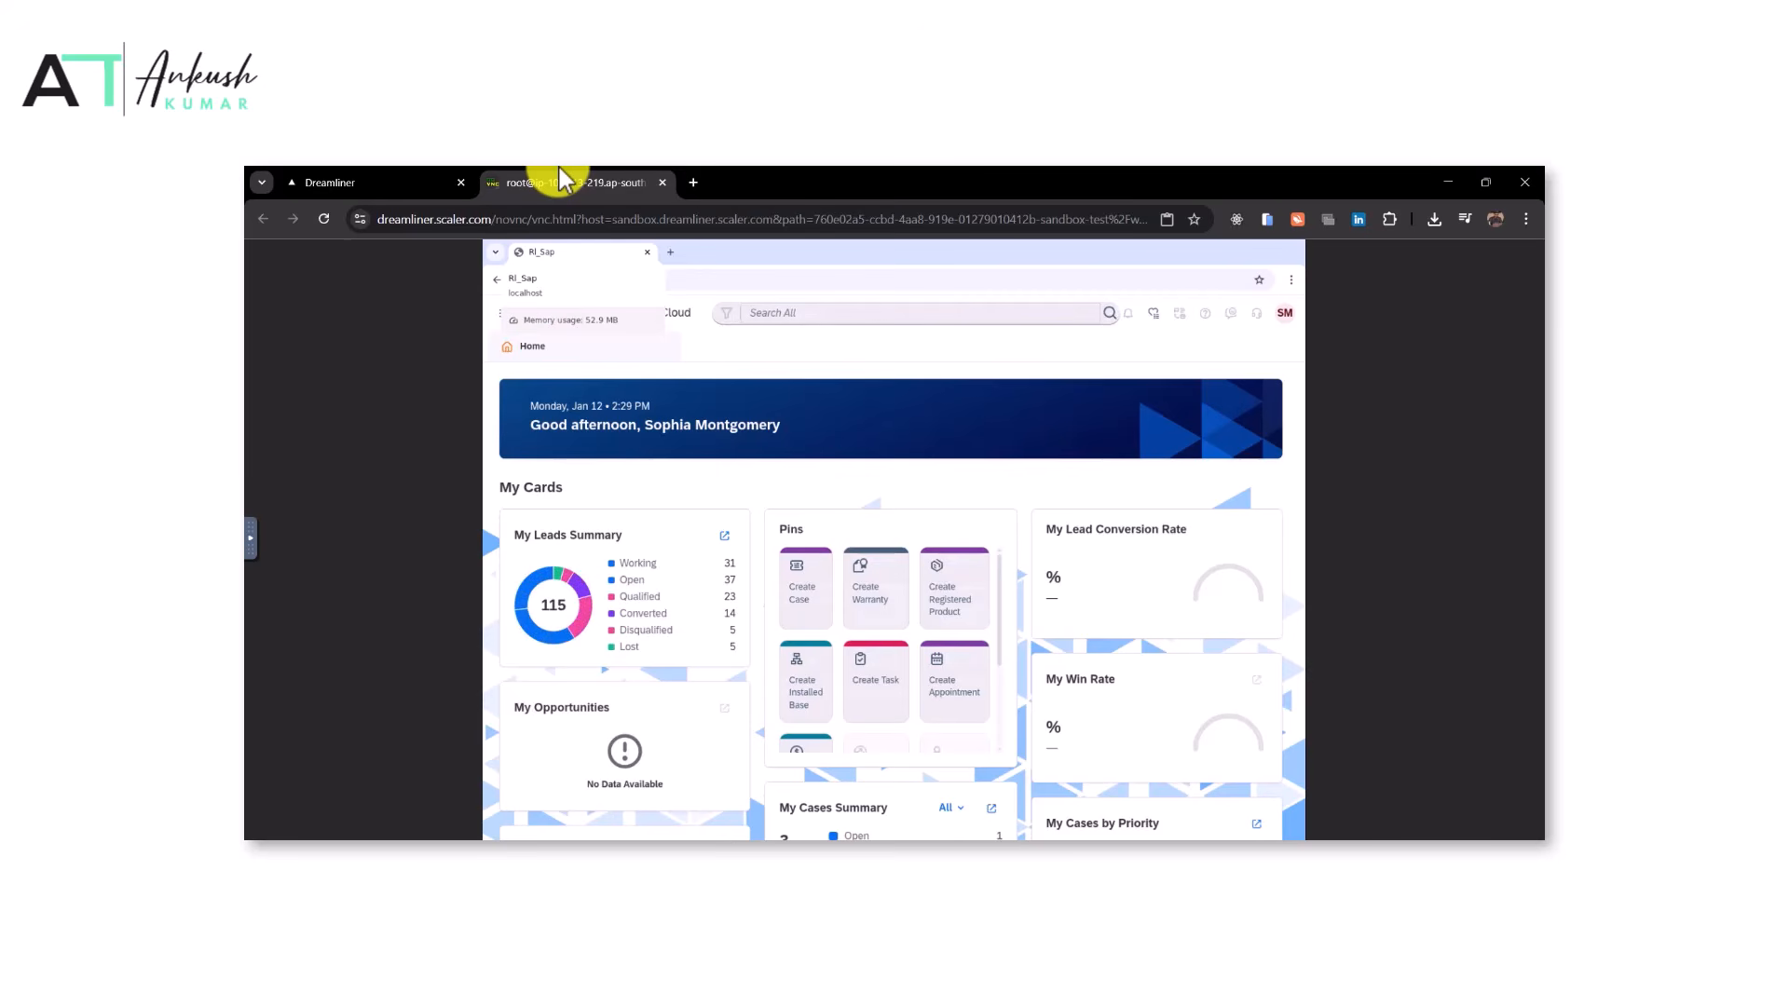
left_click(387, 181)
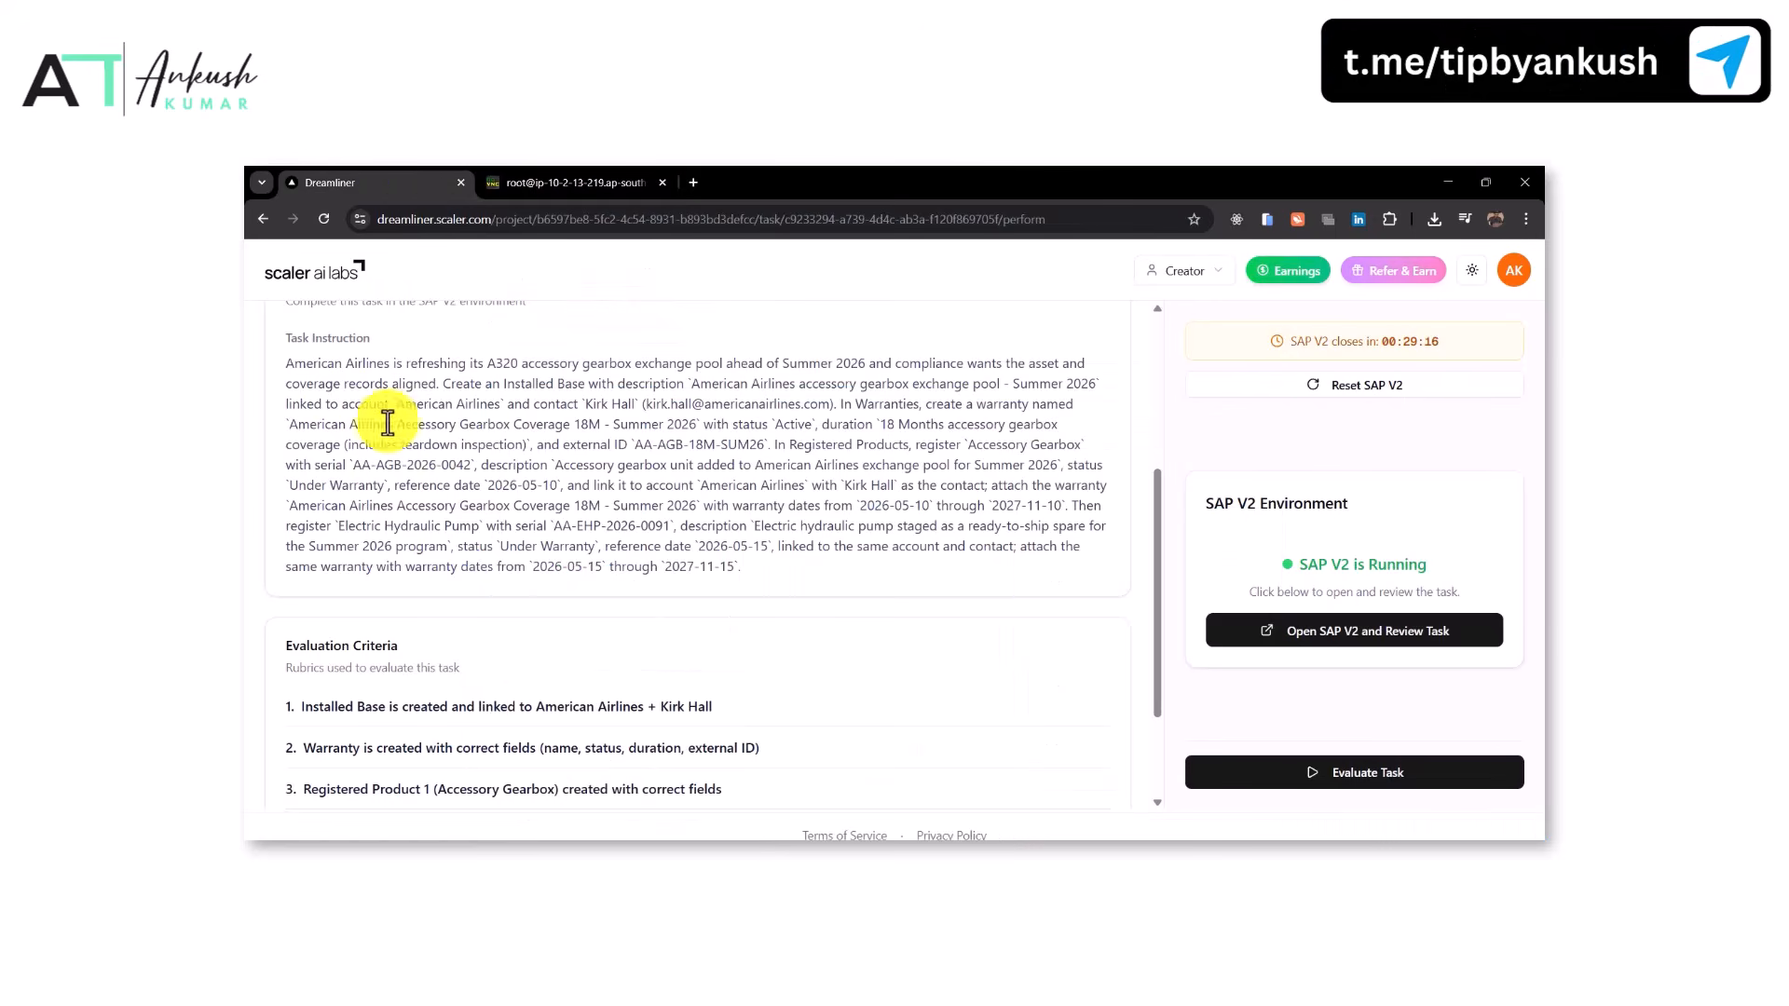
left_click_drag(316, 365, 634, 355)
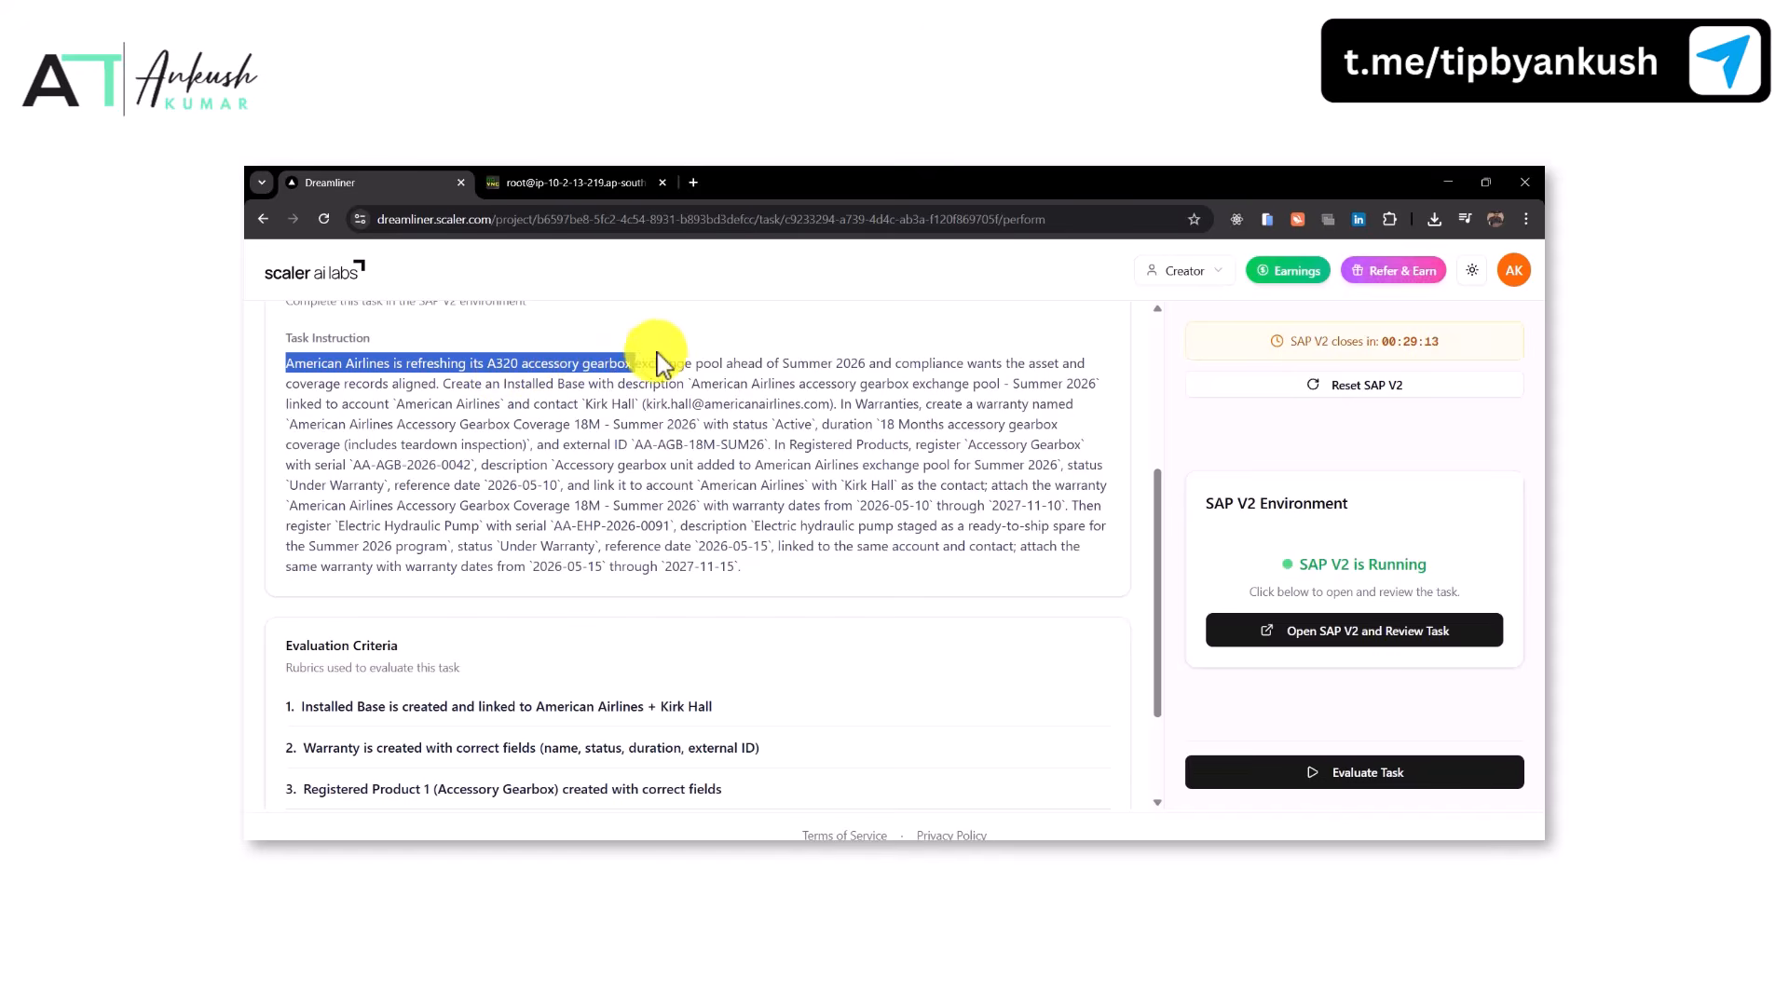
left_click_drag(785, 355, 1069, 364)
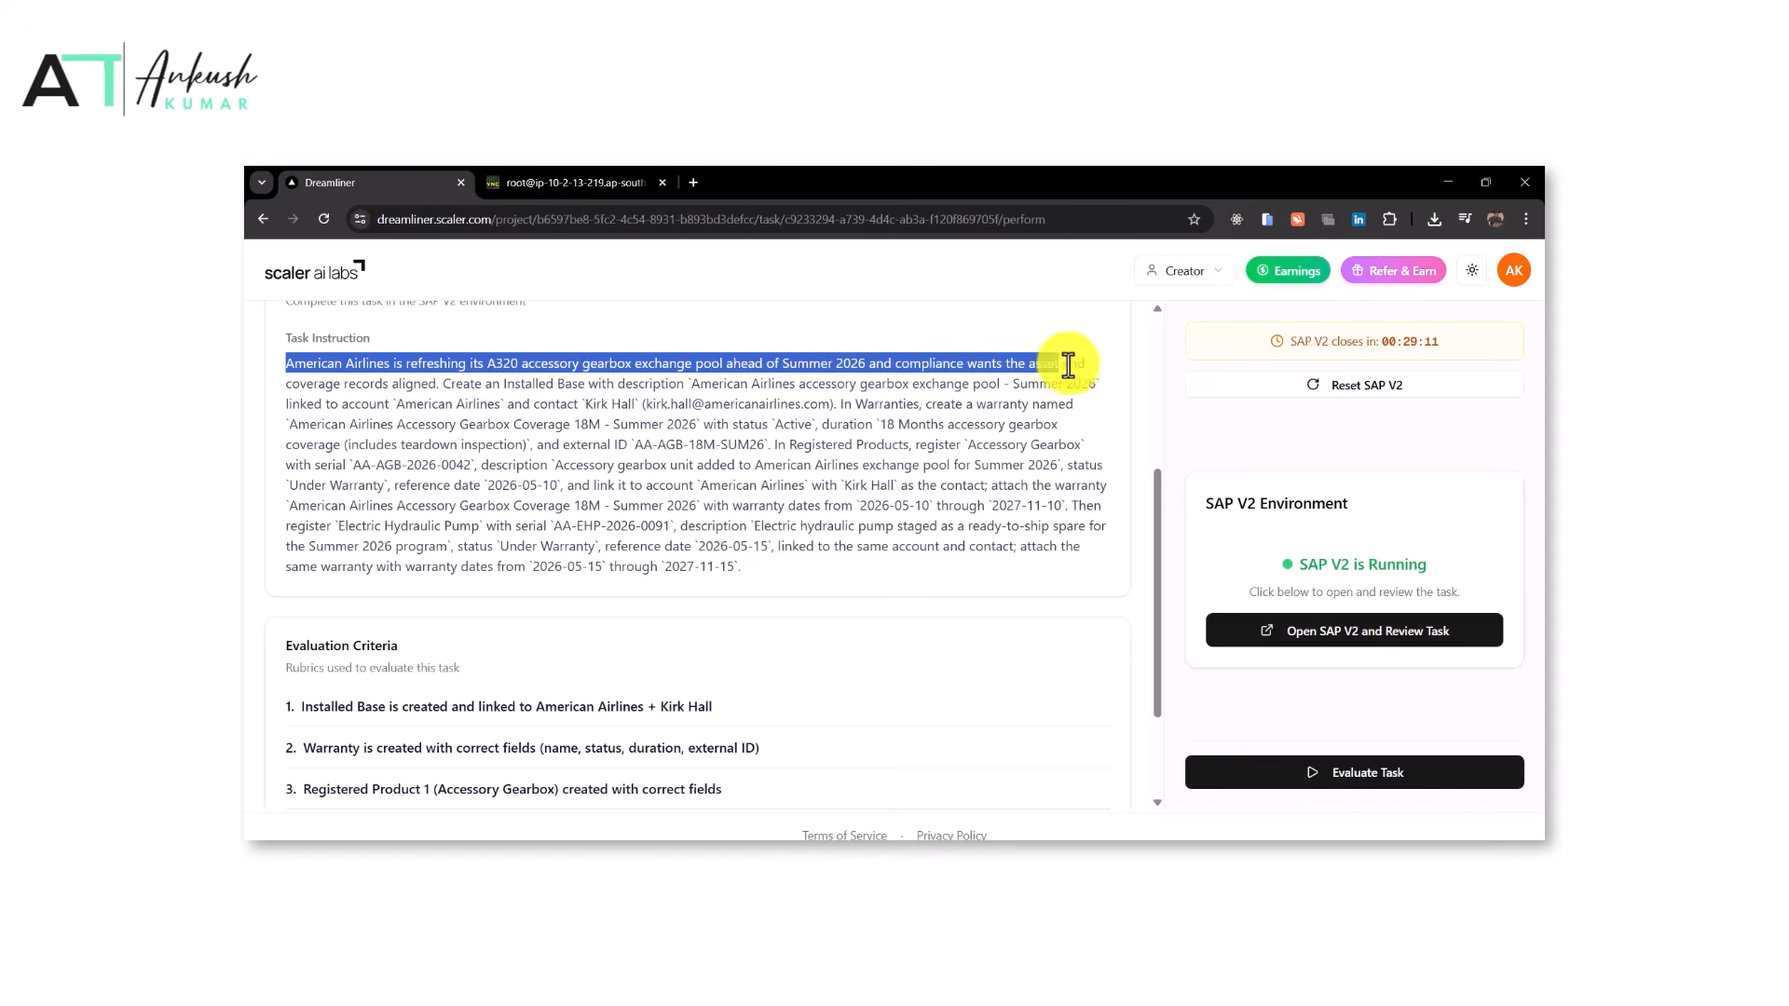
Copy the Installed Base description and start a new Installed Base with description 'American Airlines accessory gearbox exchange pool - Summer 2026'
left_click(436, 389)
left_click_drag(443, 387, 822, 417)
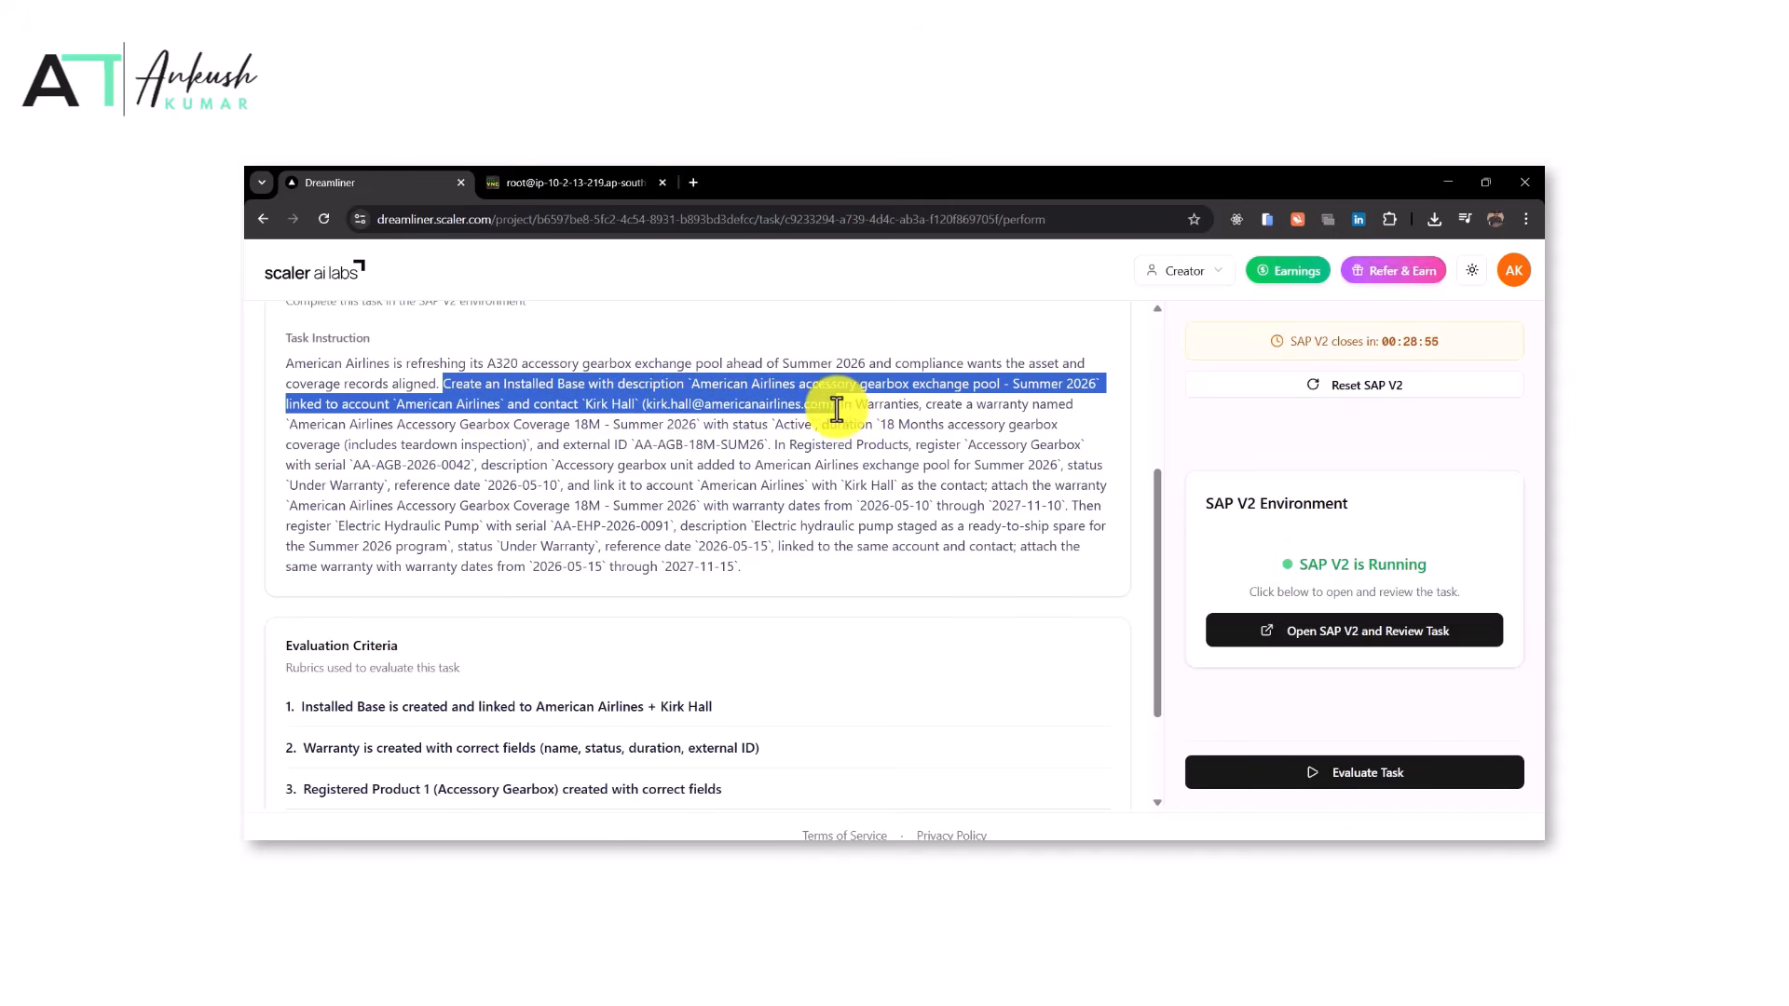
left_click(722, 386)
left_click_drag(691, 385, 1097, 385)
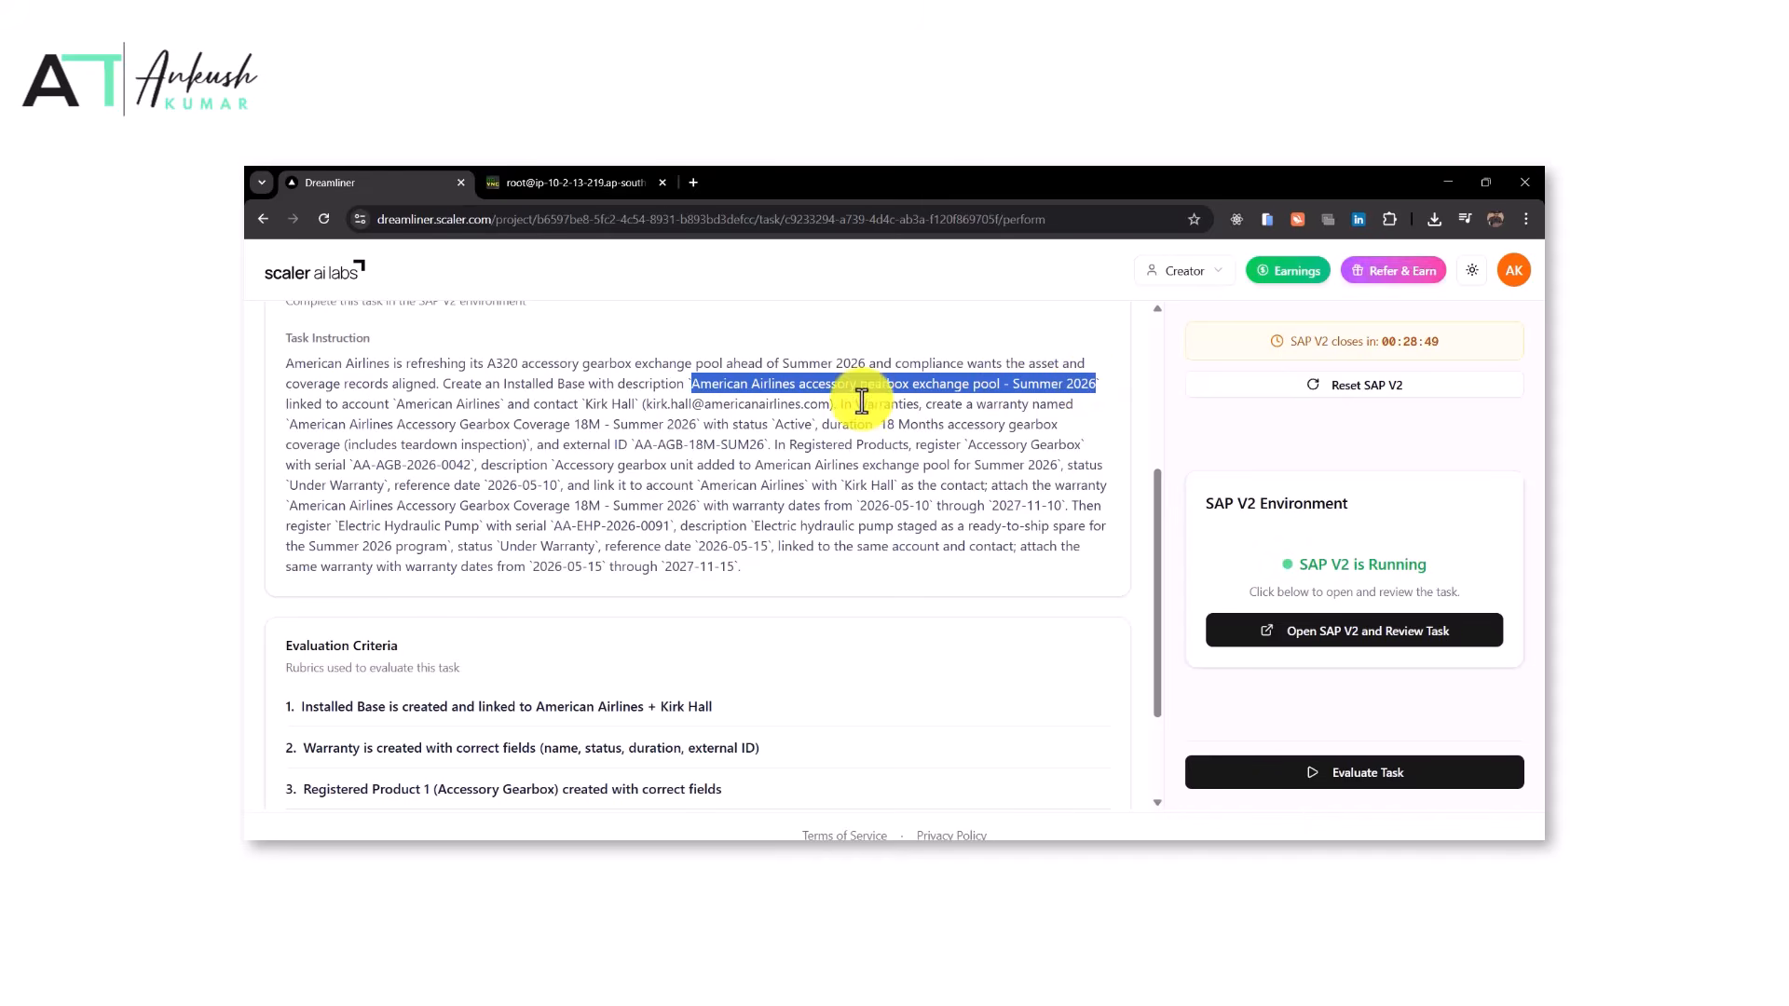
left_click(549, 179)
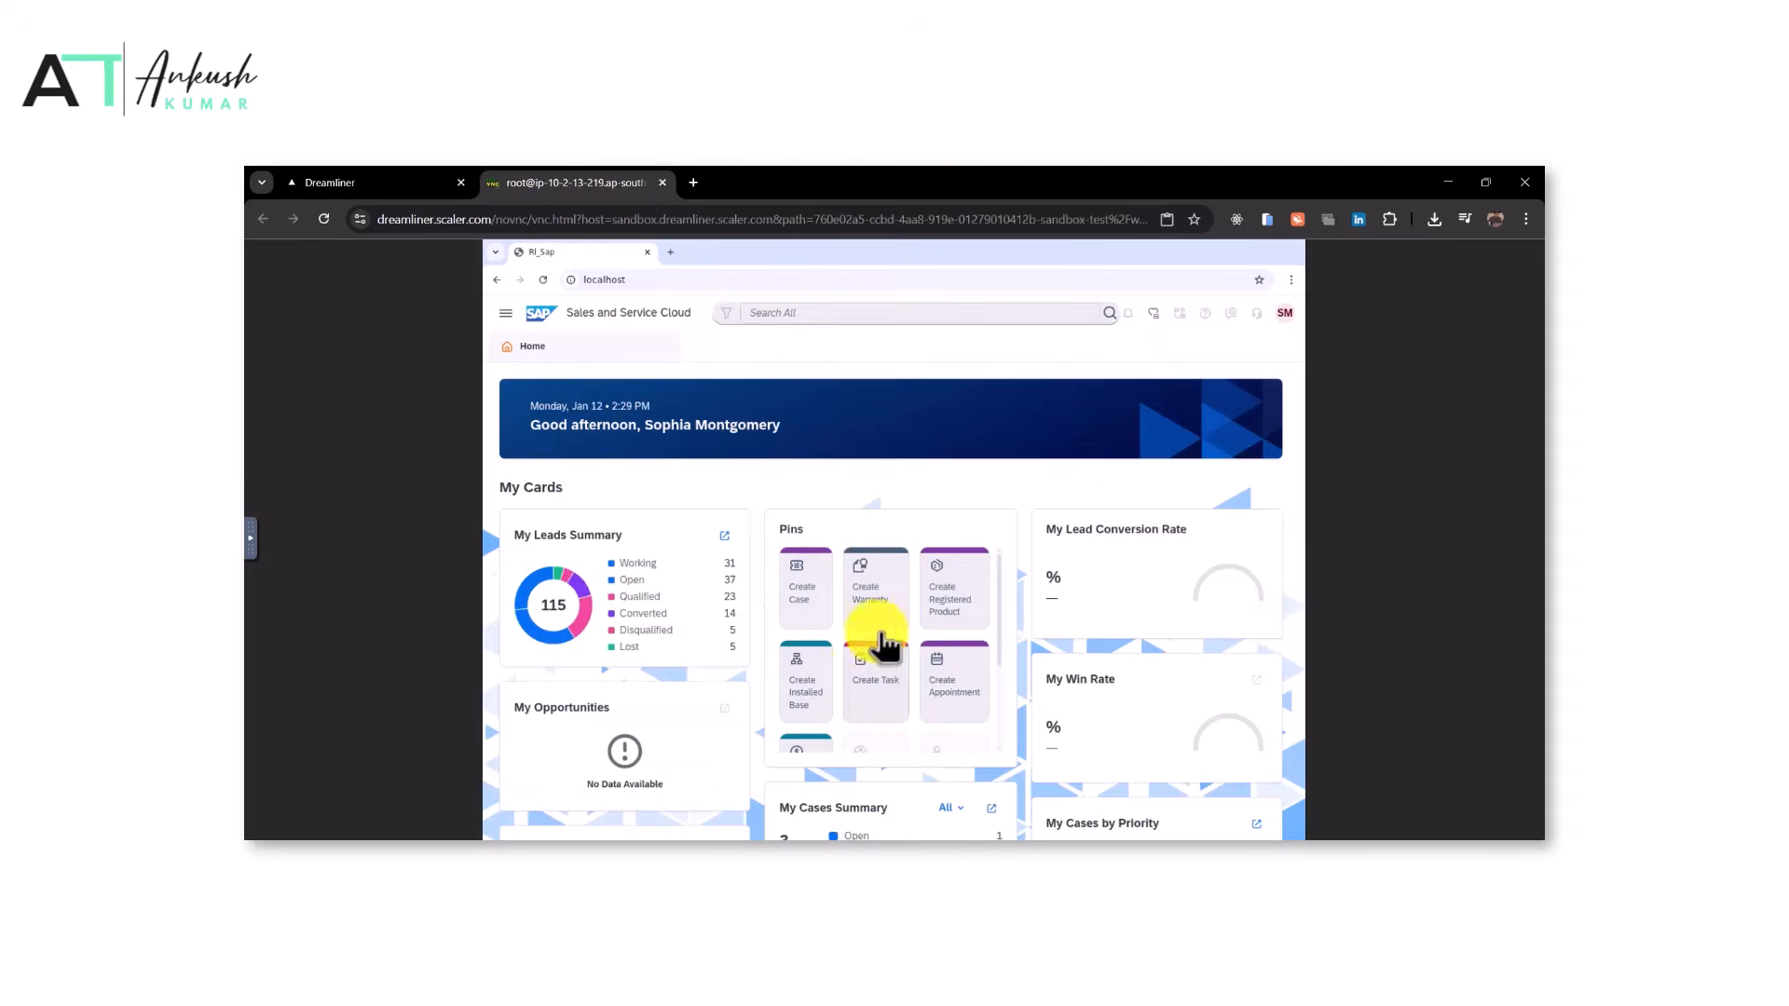
left_click(823, 717)
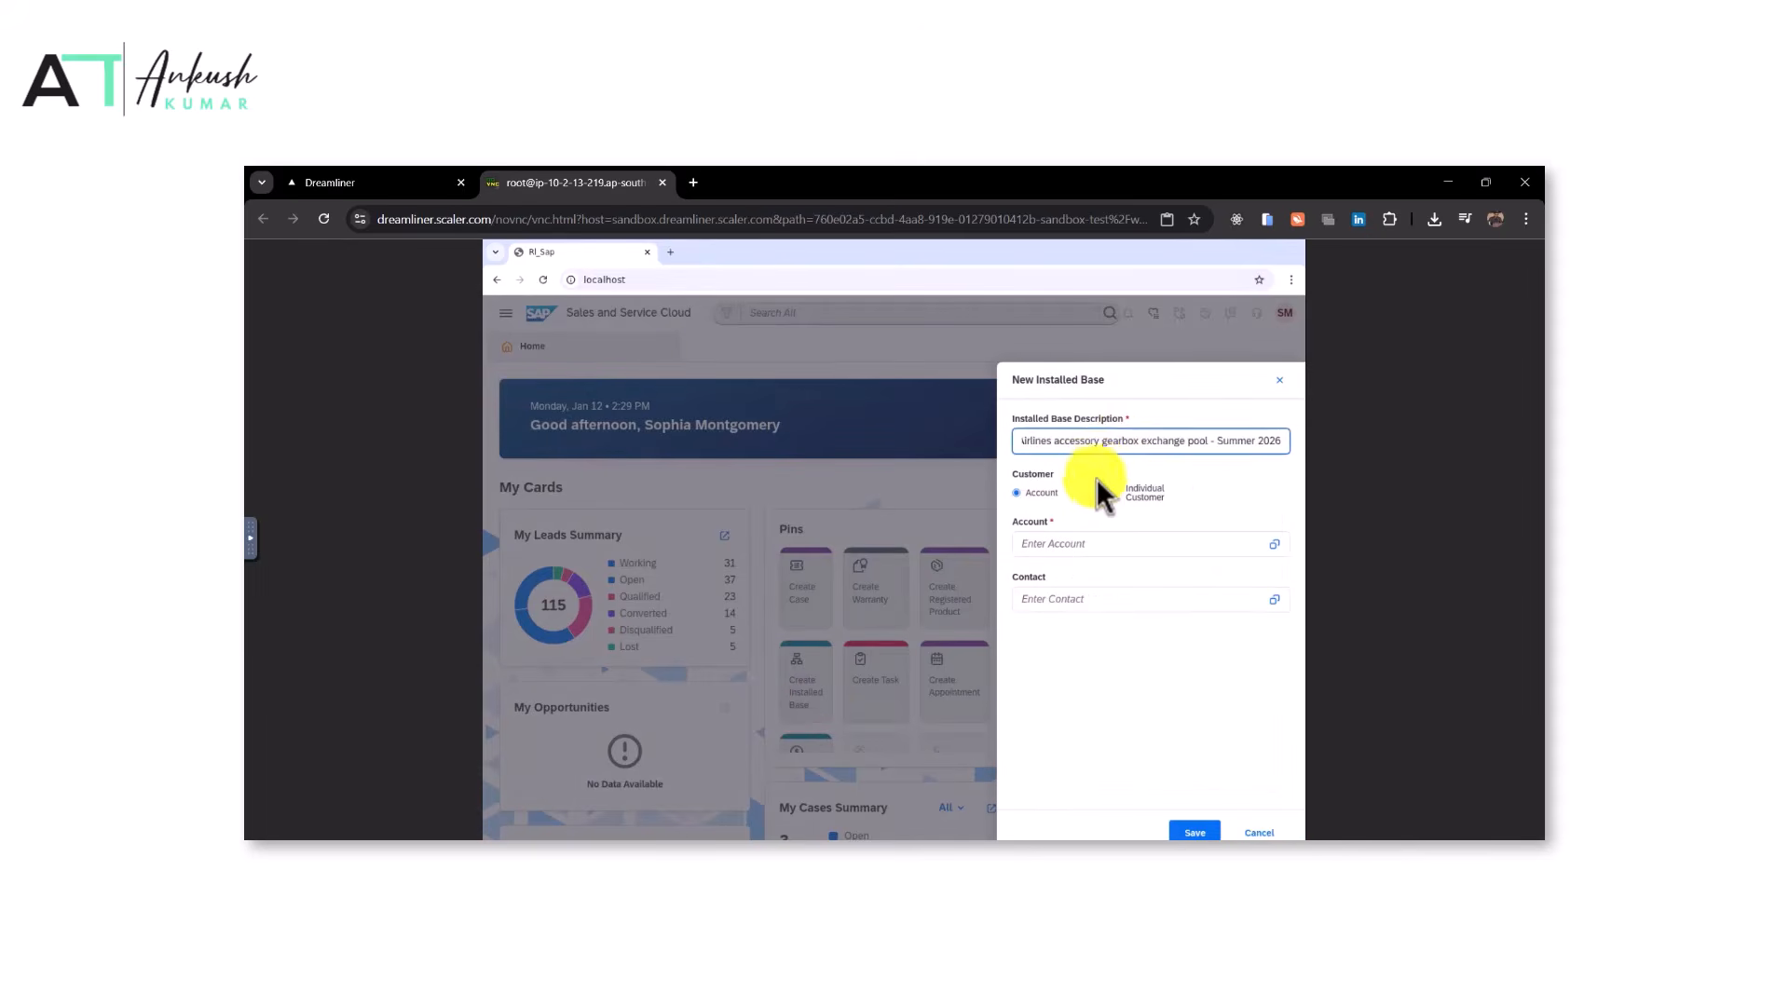
Copy the account name and set the Installed Base account to American Airlines
left_click(400, 180)
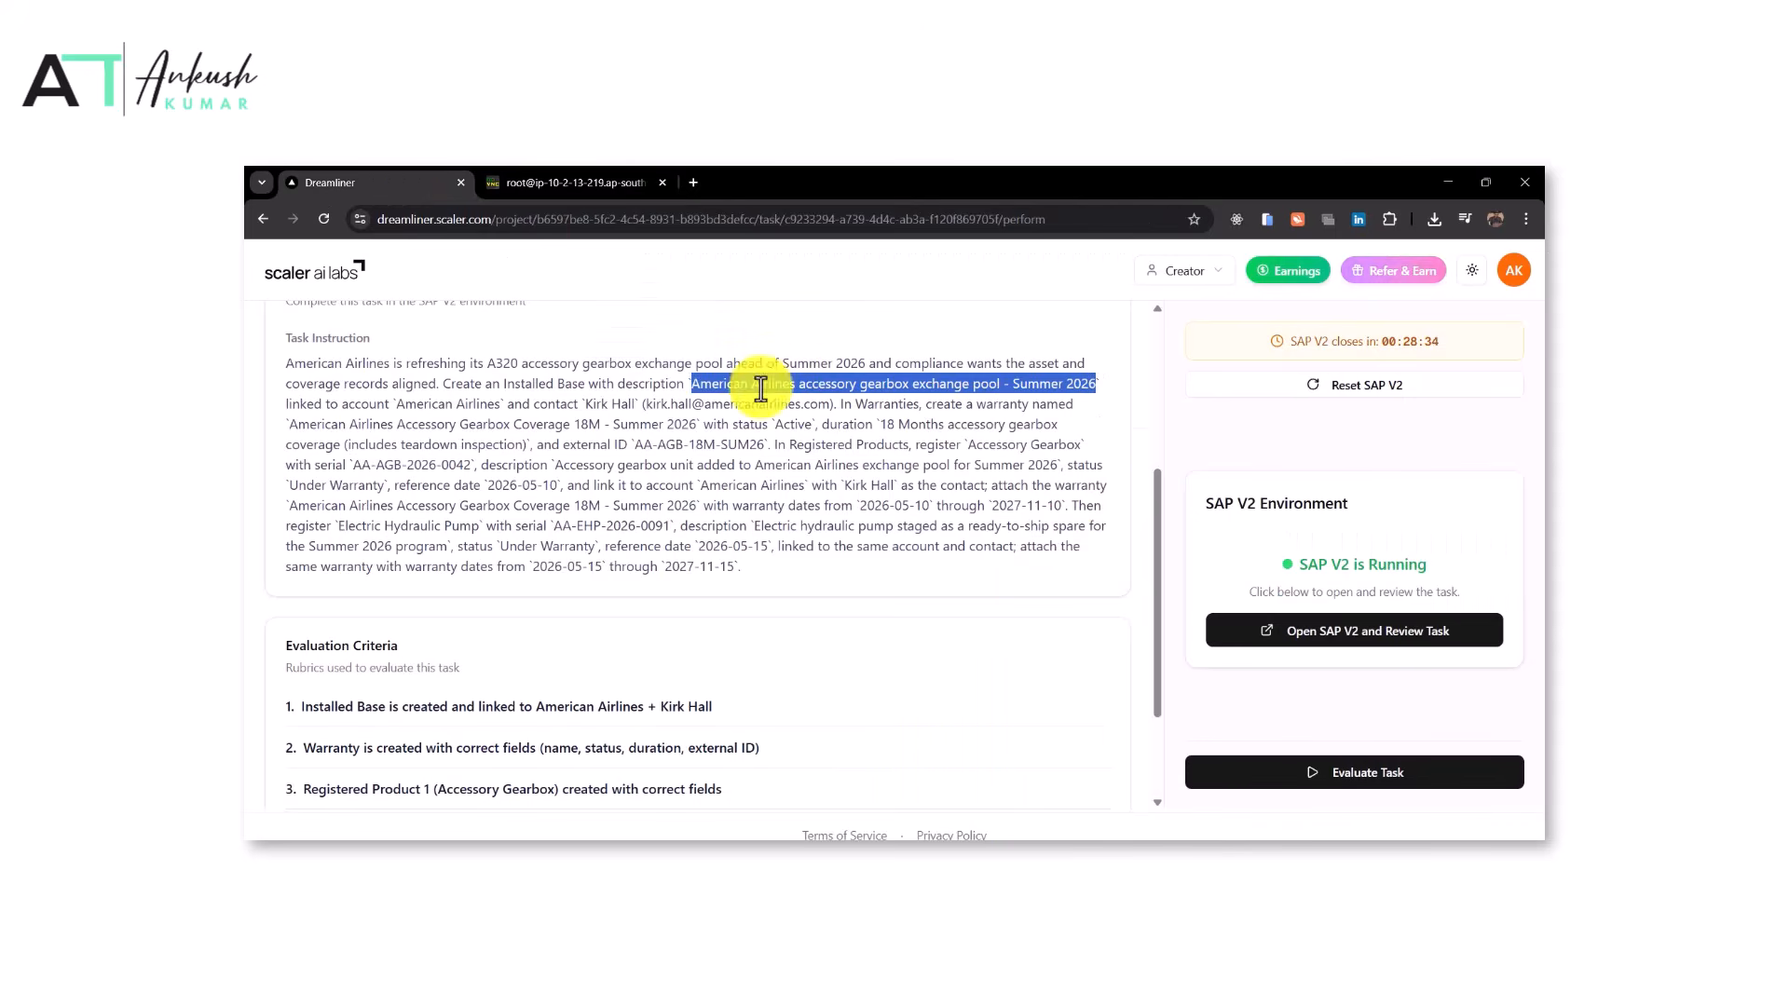
left_click_drag(396, 404, 500, 407)
key("ctrl+c")
left_click(592, 177)
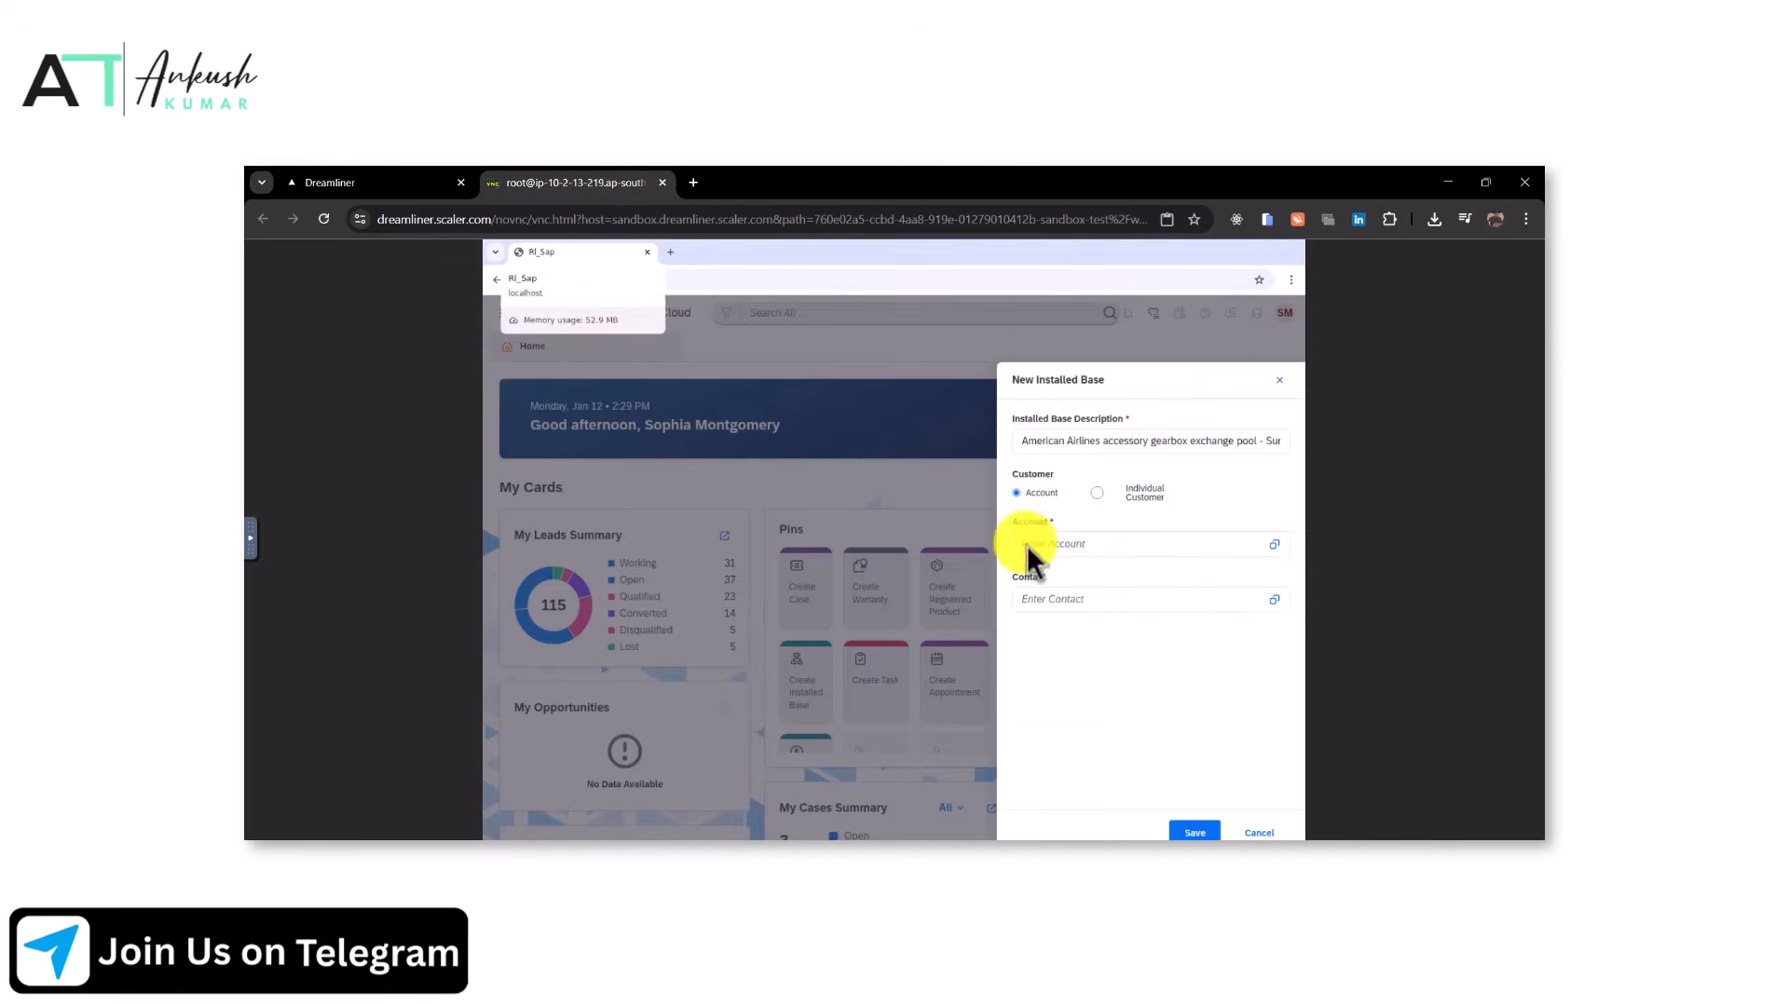
left_click(1036, 541)
key("ctrl+v")
left_click(1081, 575)
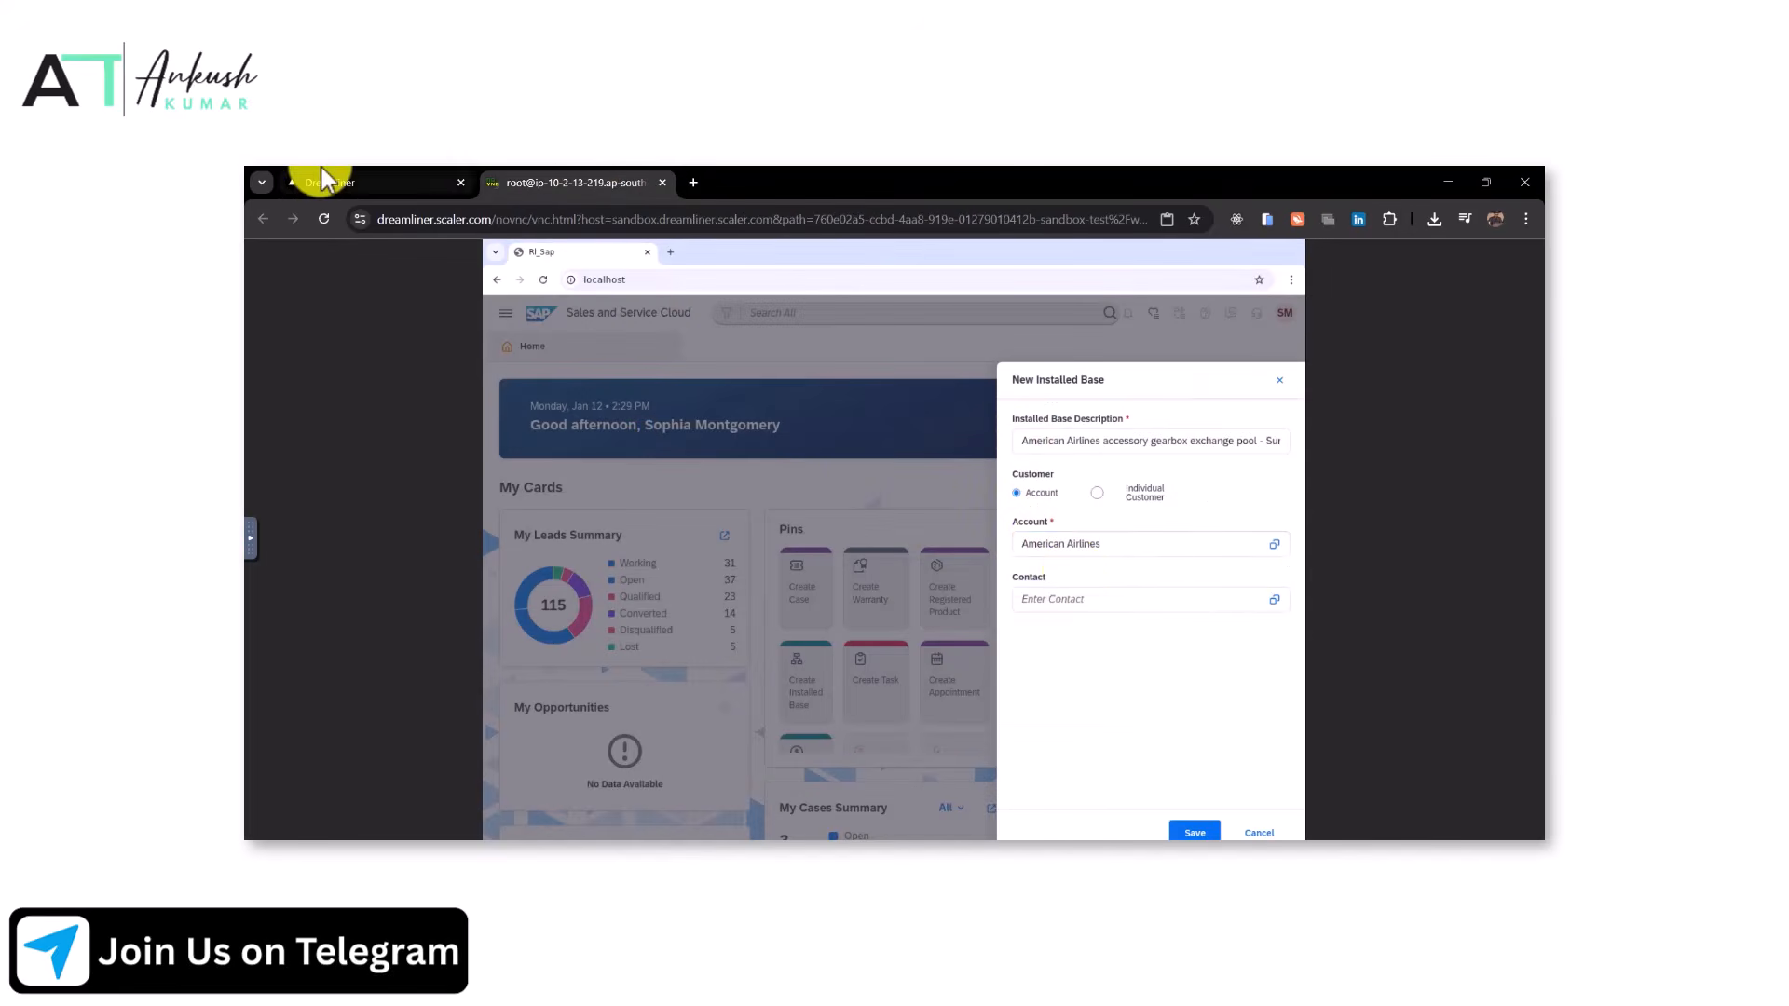
Copy the contact's name from the instruction, set it as the Installed Base contact, and save
left_click(320, 182)
left_click(585, 405)
left_click_drag(585, 405, 631, 403)
key("ctrl+c")
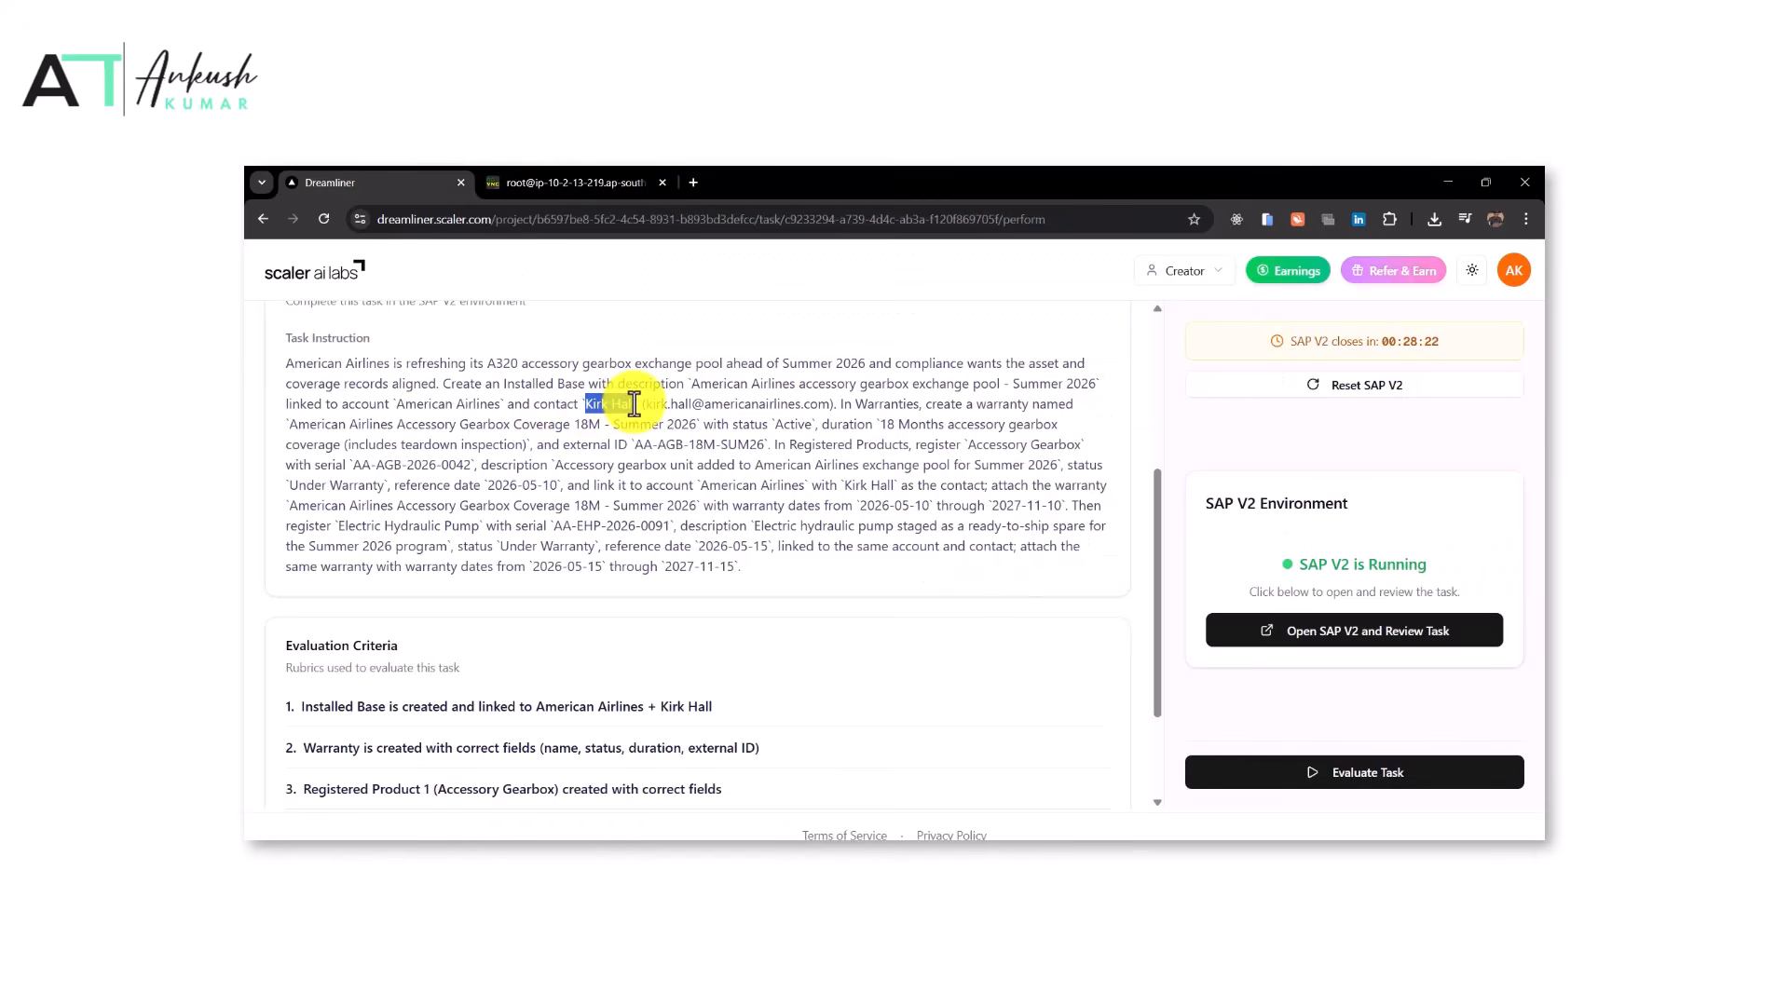
left_click(573, 182)
left_click(1104, 611)
key("ctrl+v")
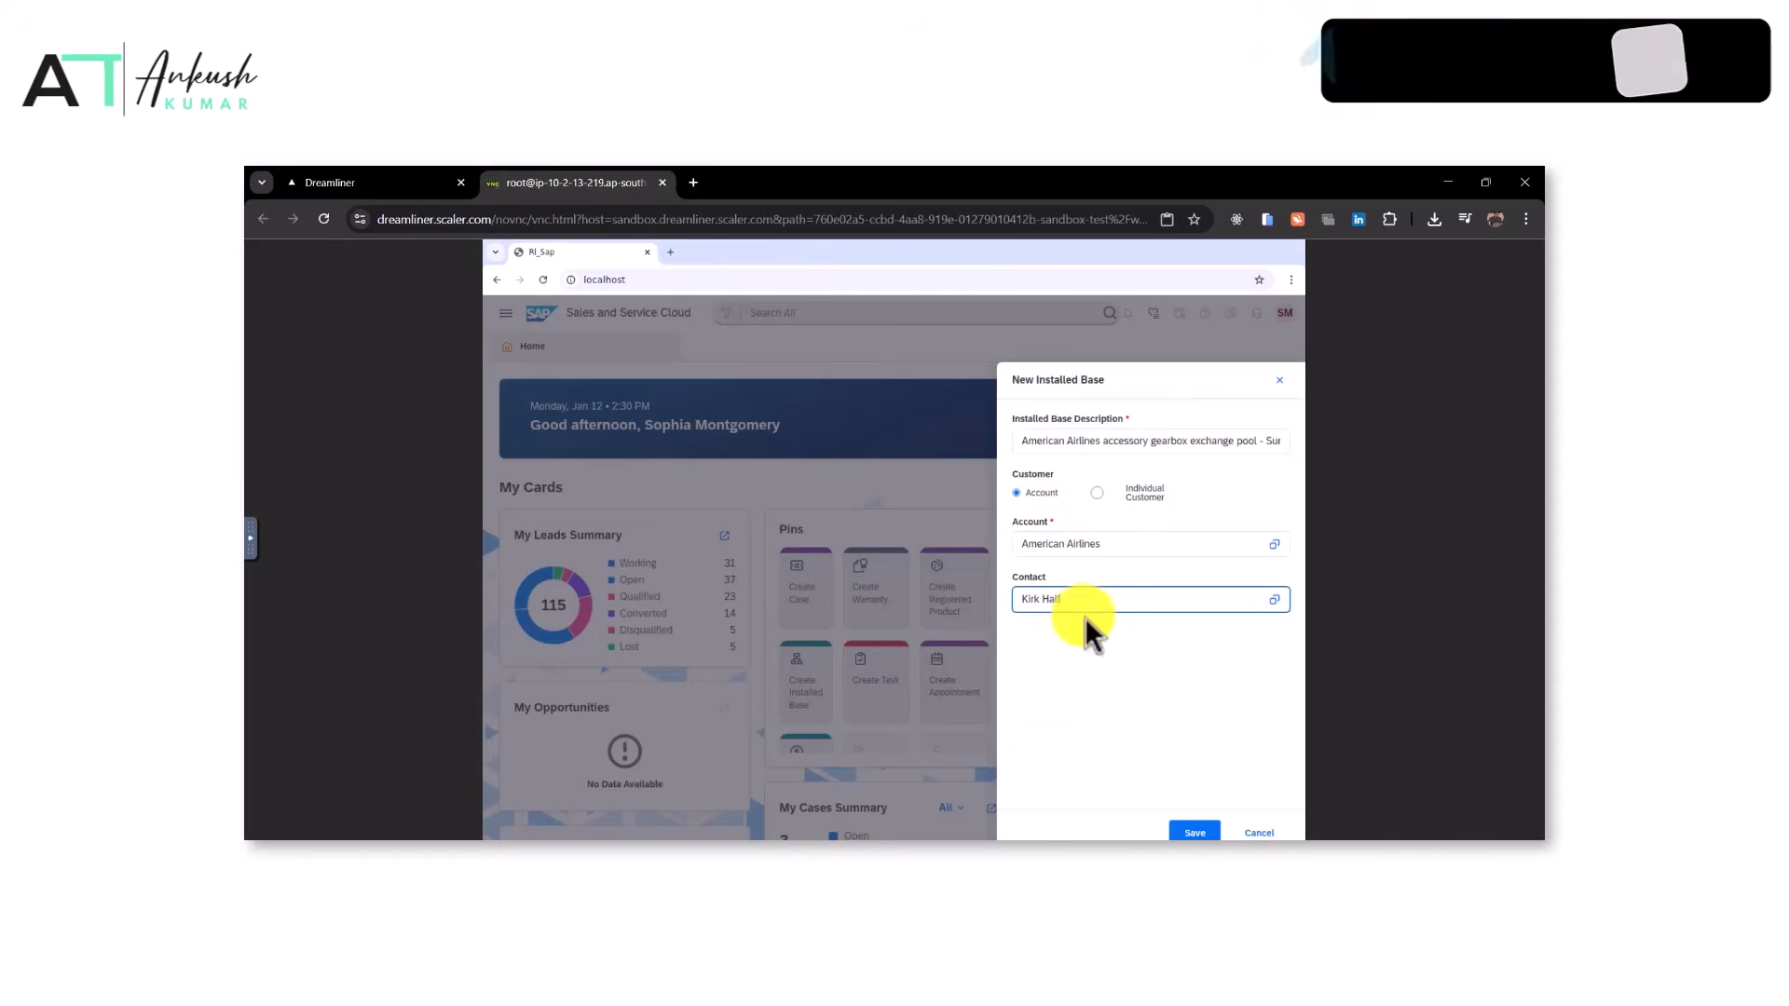
left_click(1062, 641)
left_click(1195, 833)
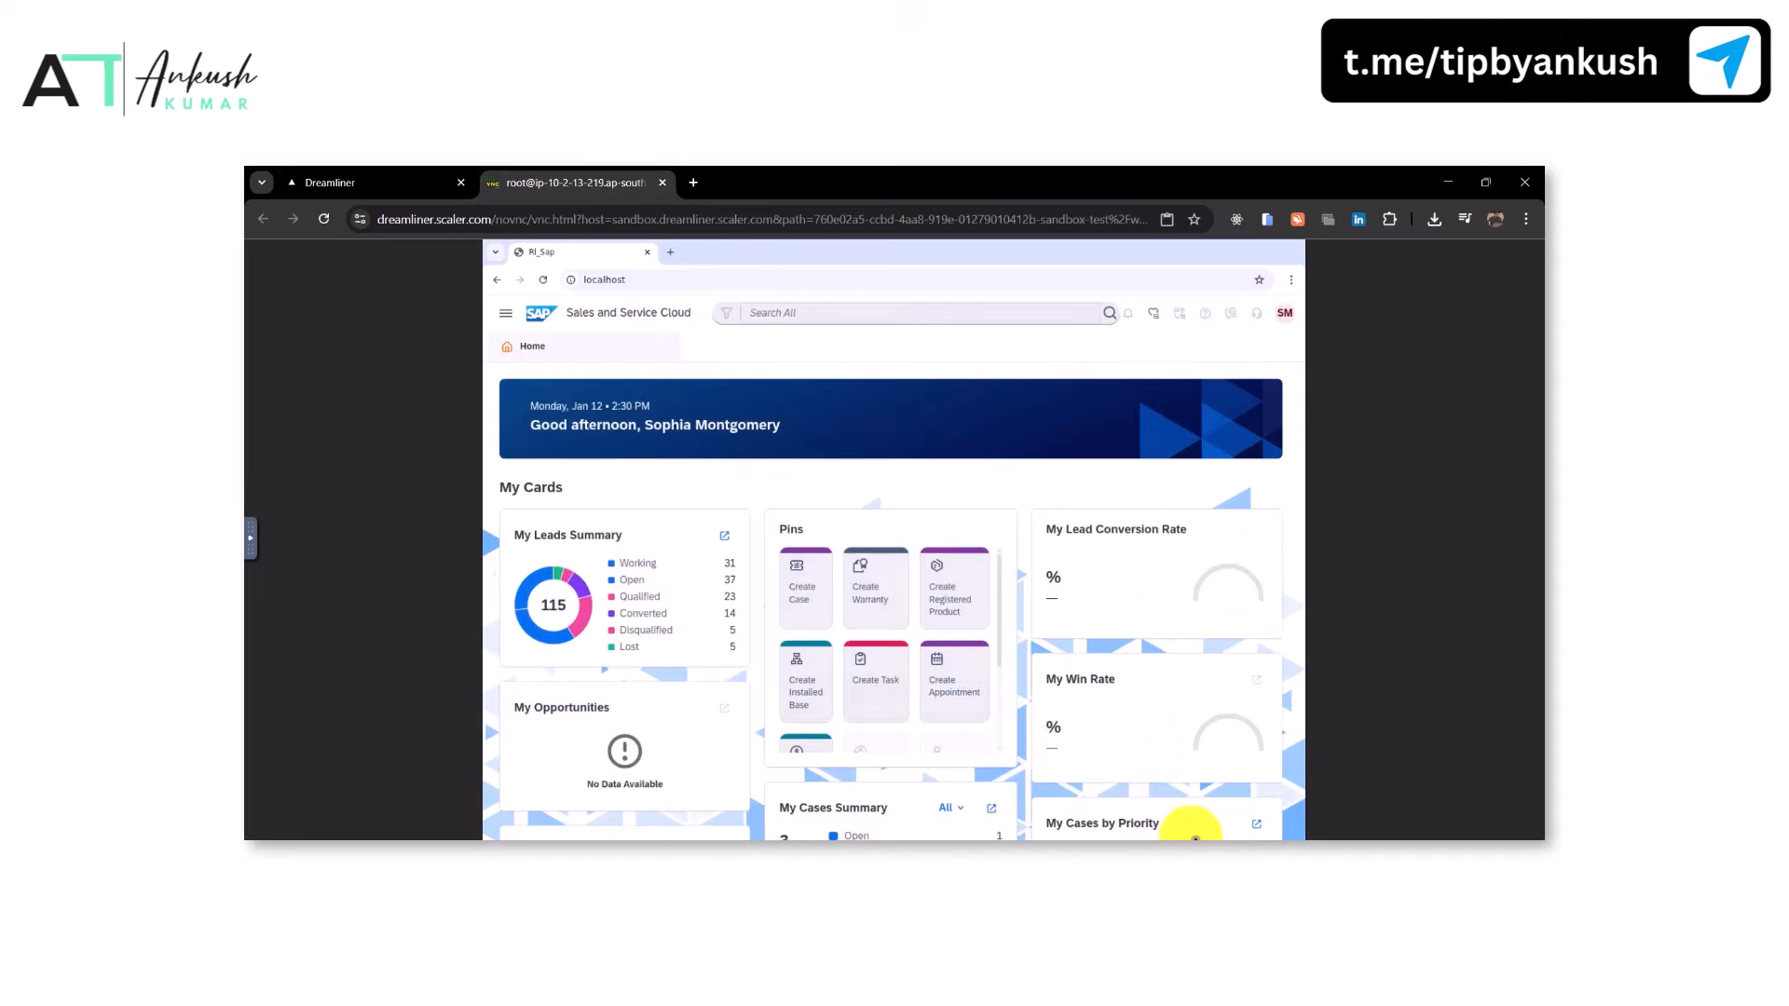
Run the task evaluation and review the rubric results
left_click(421, 182)
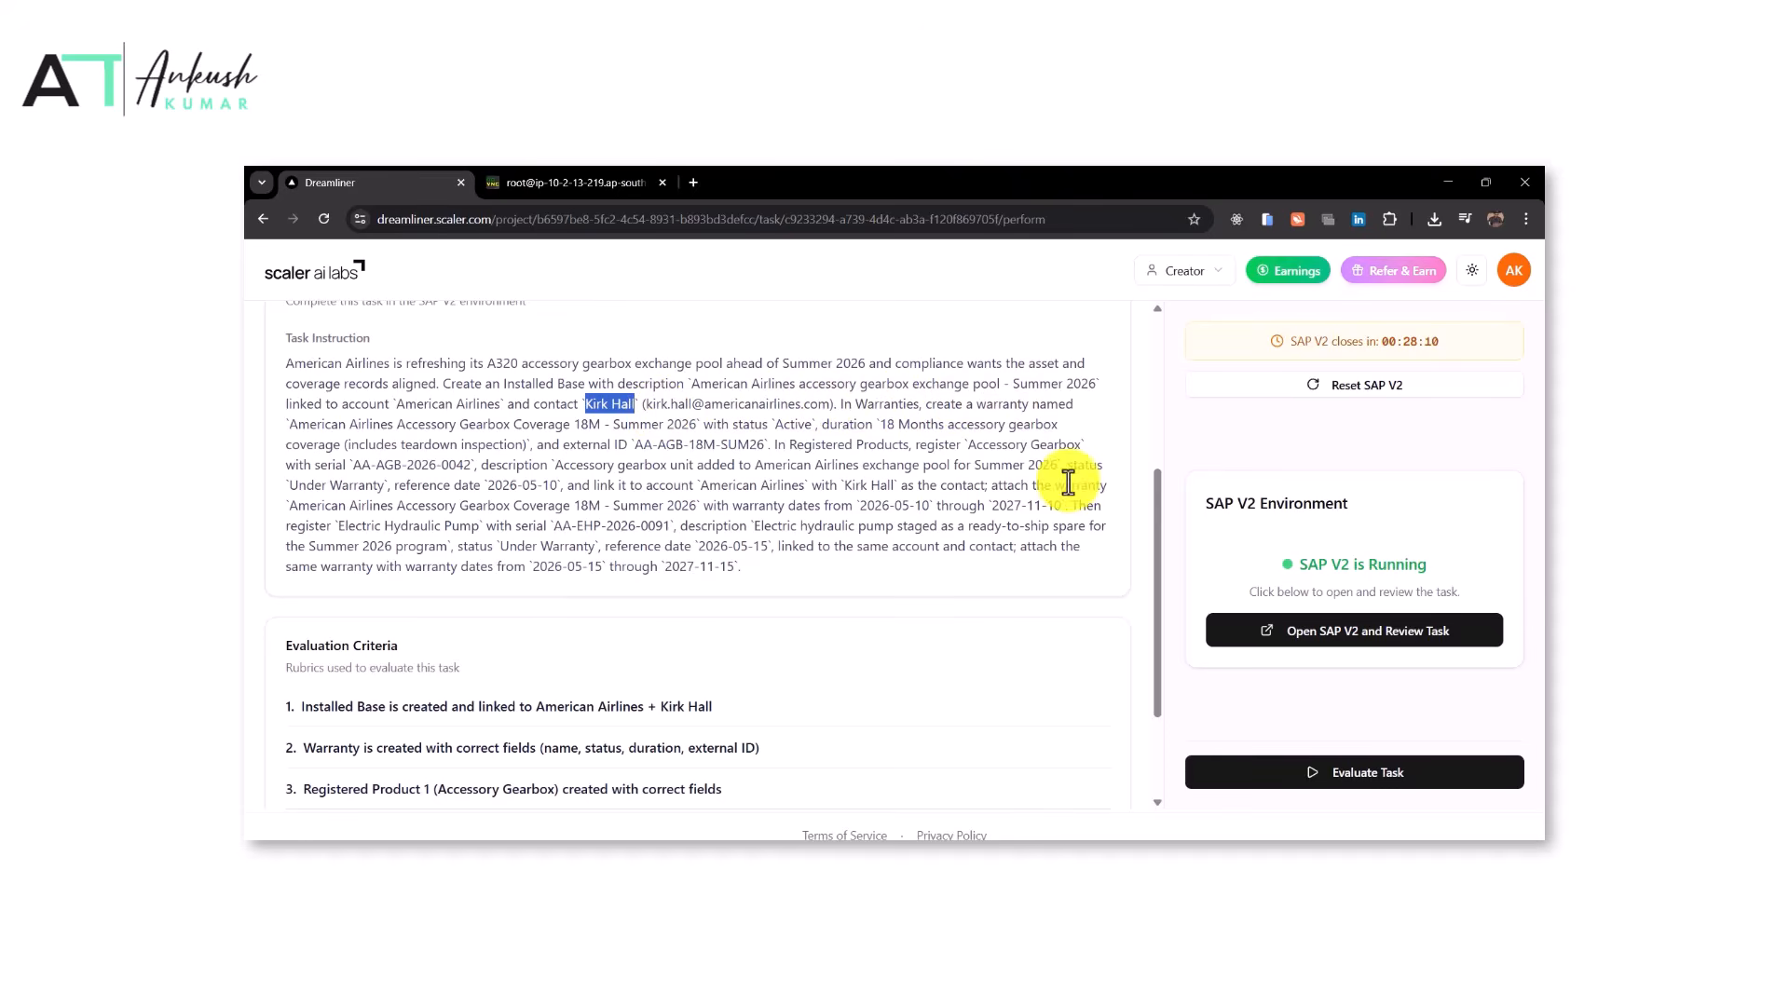
scroll(1034, 606, "down", 2)
left_click(1298, 776)
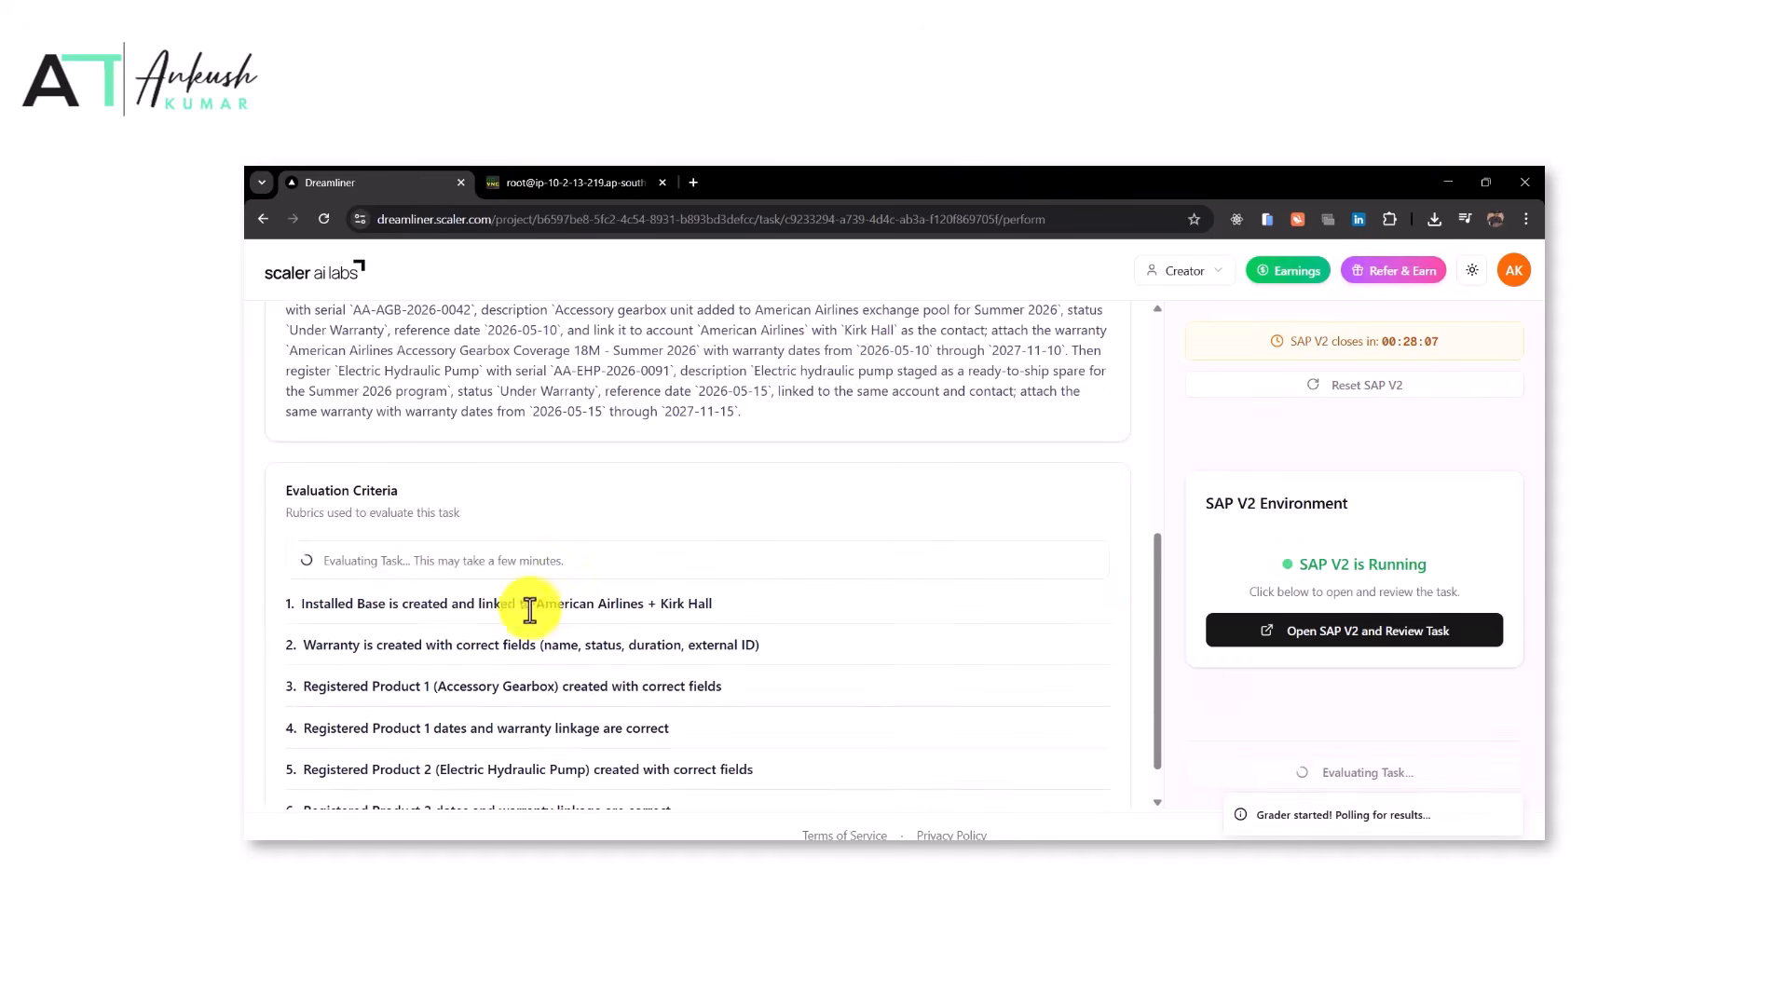
scroll(699, 606, "down", 1)
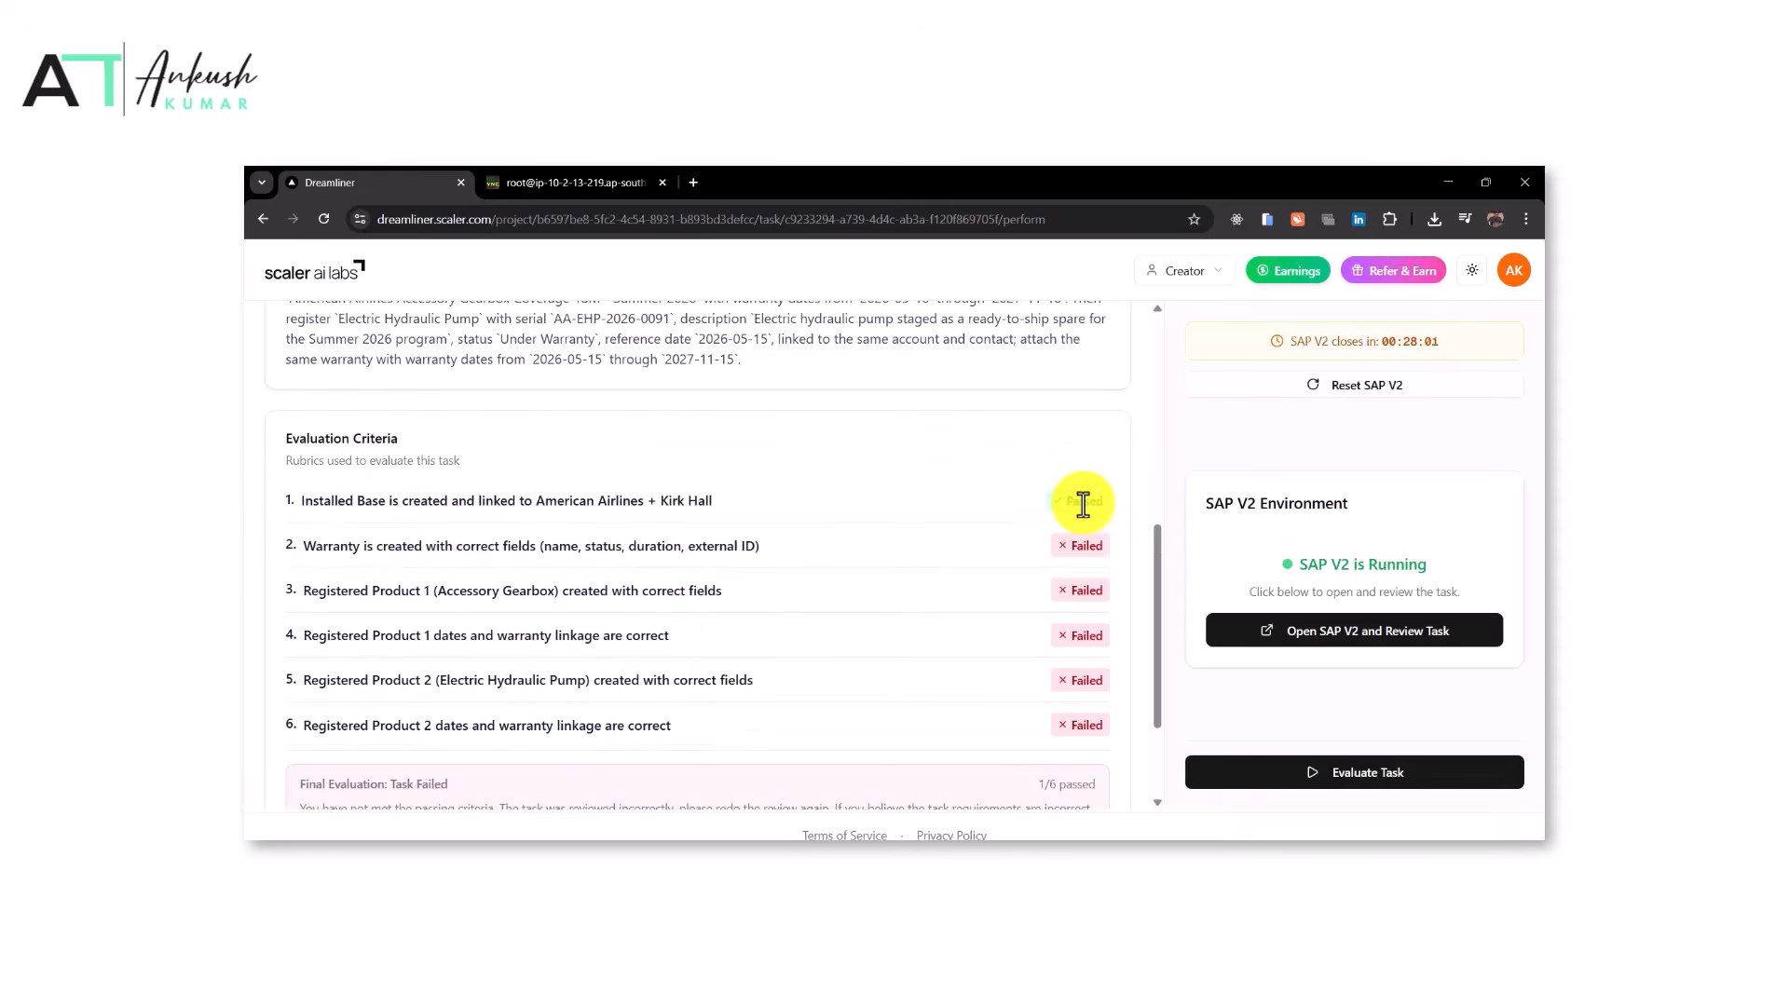
scroll(1081, 504, "up", 5)
Copy the warranty name and start a new Warranty named 'American Airlines Accessory Gearbox Coverage 18M - Summer 2026'
left_click_drag(842, 618, 1070, 618)
left_click_drag(291, 633, 698, 642)
key("ctrl+c")
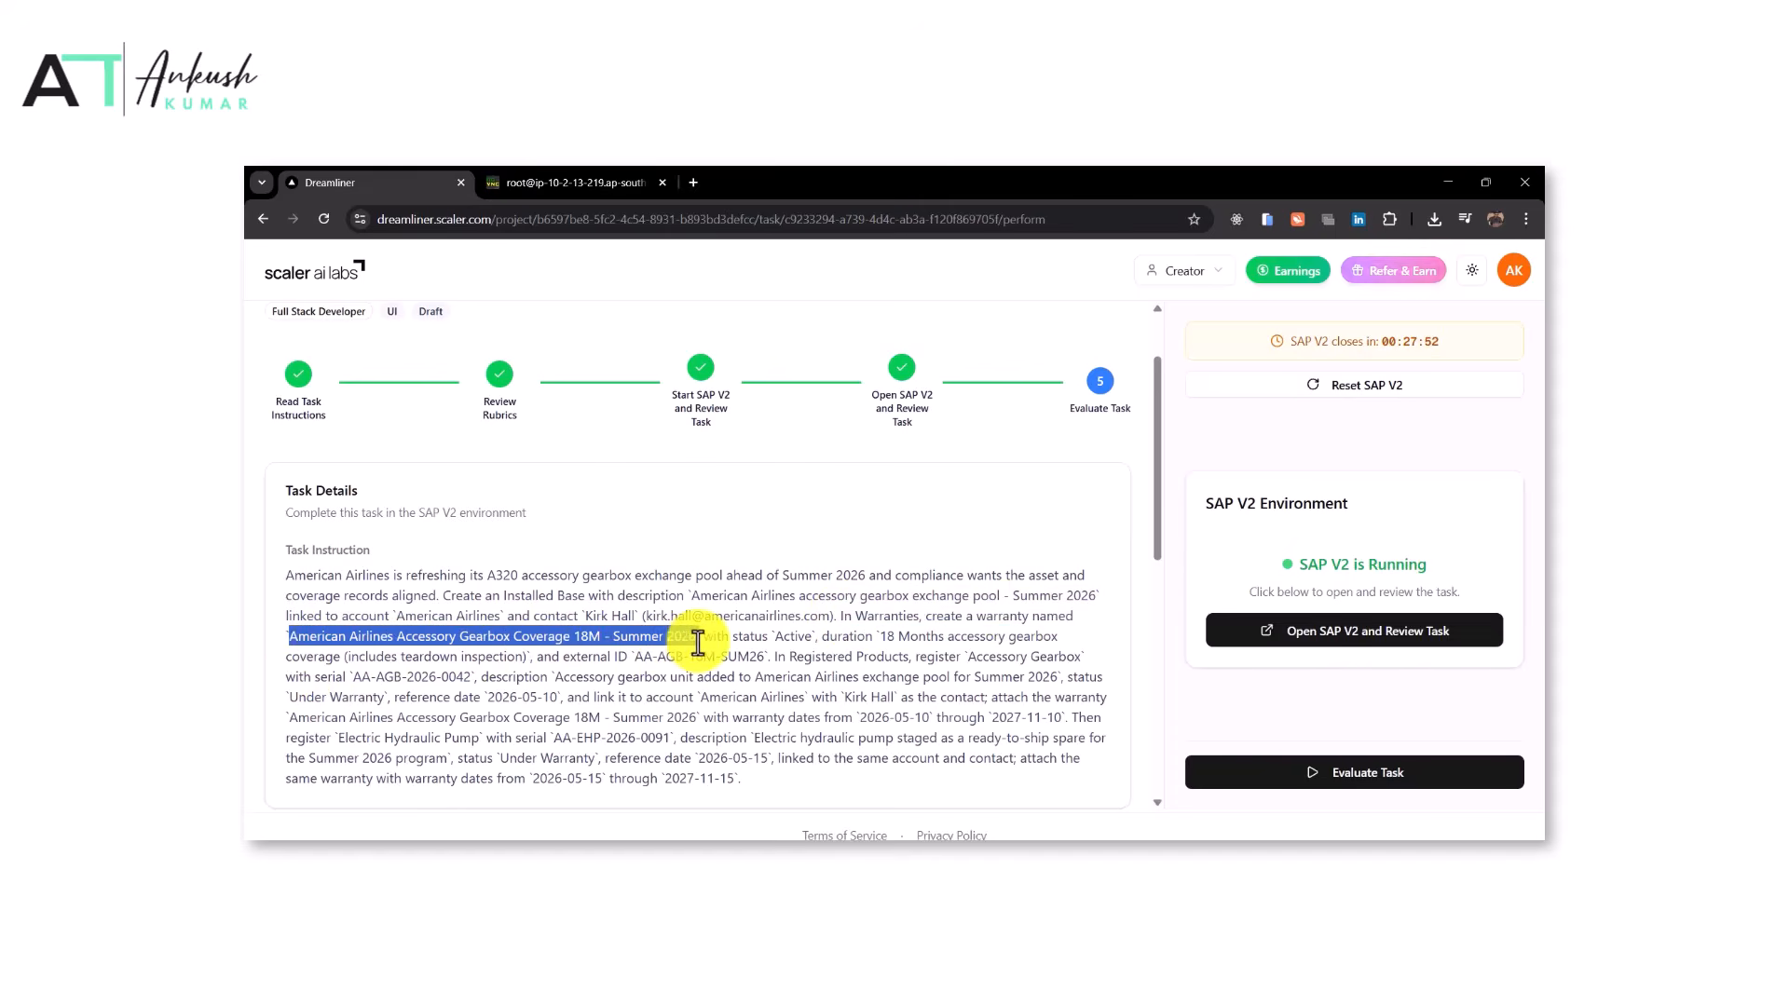
left_click(619, 183)
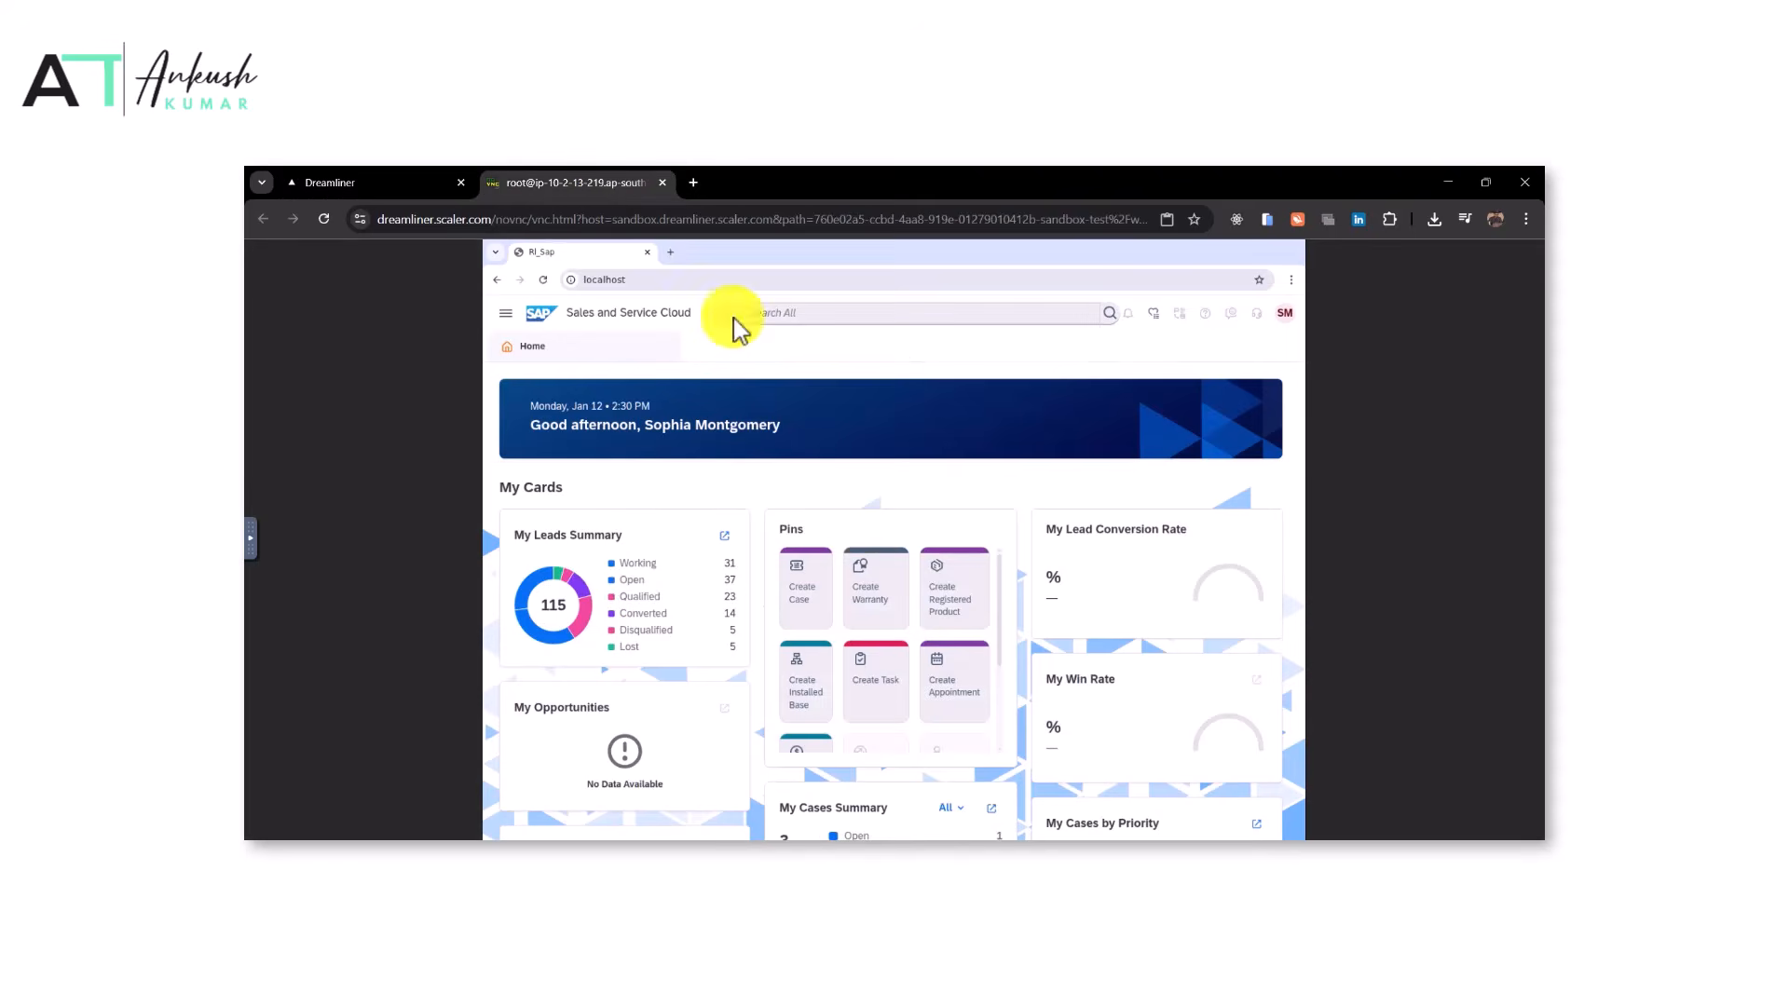
left_click(880, 614)
left_click(1084, 444)
key("ctrl+v")
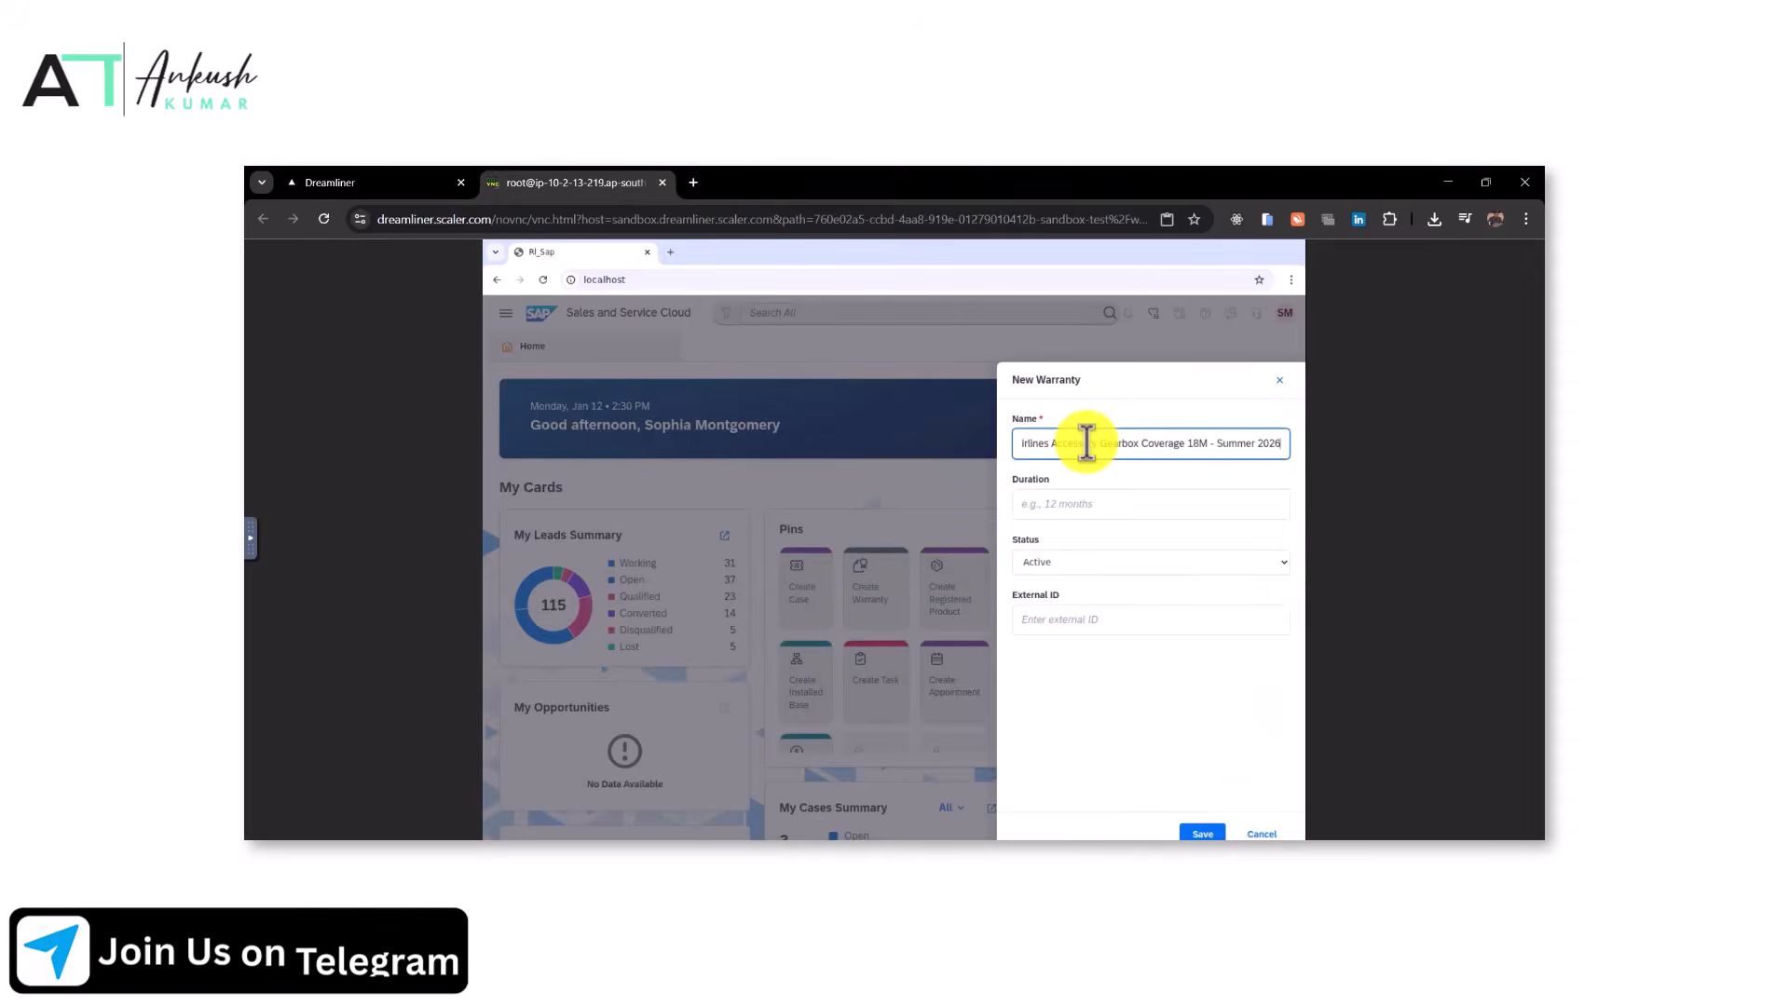
Copy the duration and set the warranty duration to '18 Months accessory gearbox coverage (includes teardown inspection)'
left_click(419, 183)
left_click_drag(880, 639, 528, 656)
key("ctrl+c")
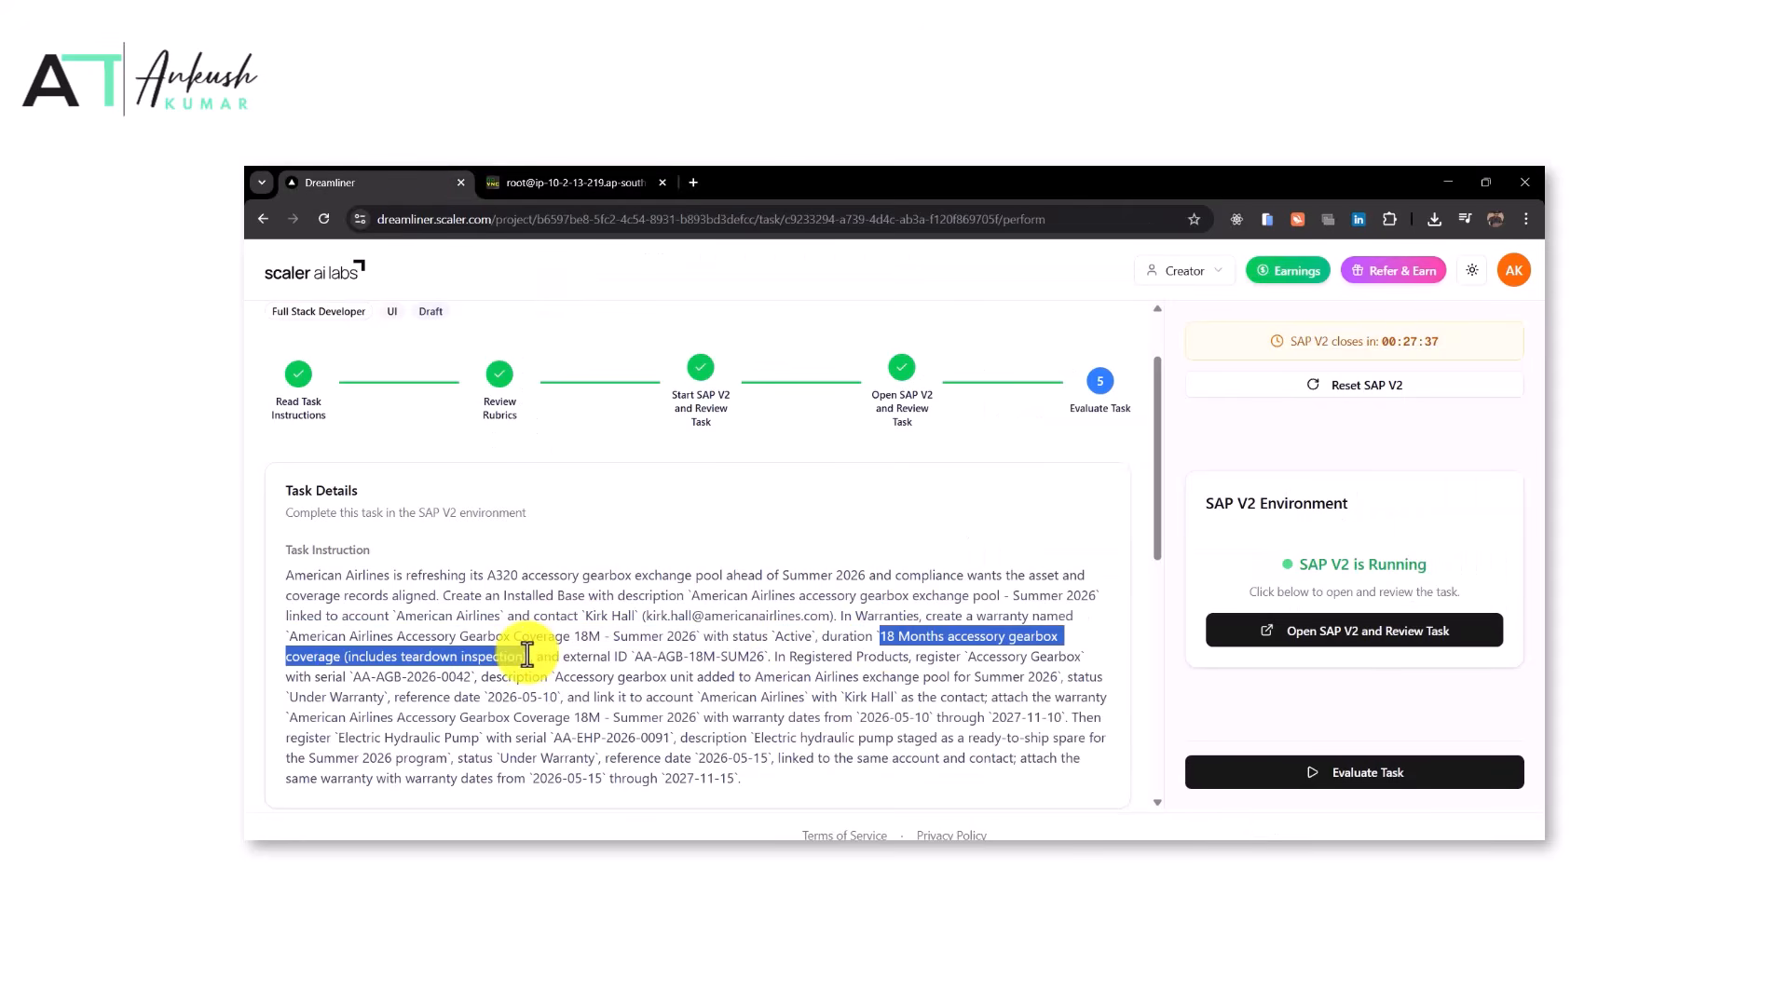
left_click(571, 177)
left_click(1070, 504)
key("ctrl+v")
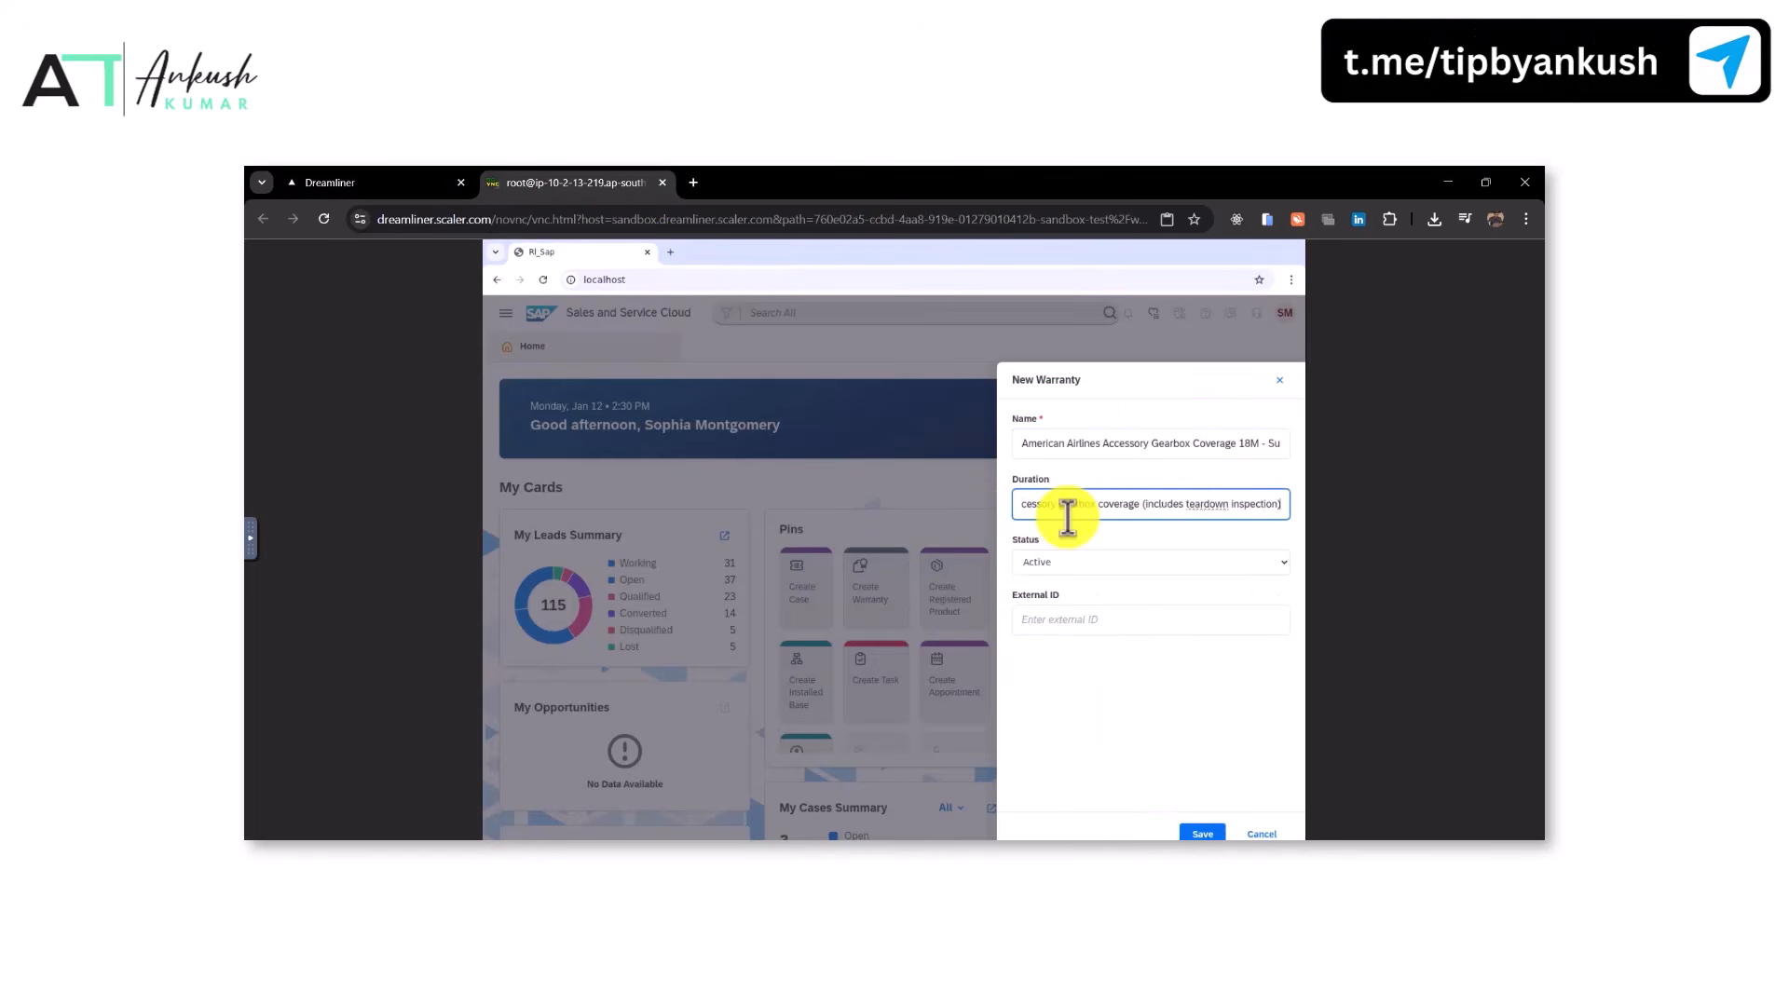
Copy the external ID, set the warranty's External ID to AA-AGB-18M-SUM26, and save the warranty
left_click(411, 177)
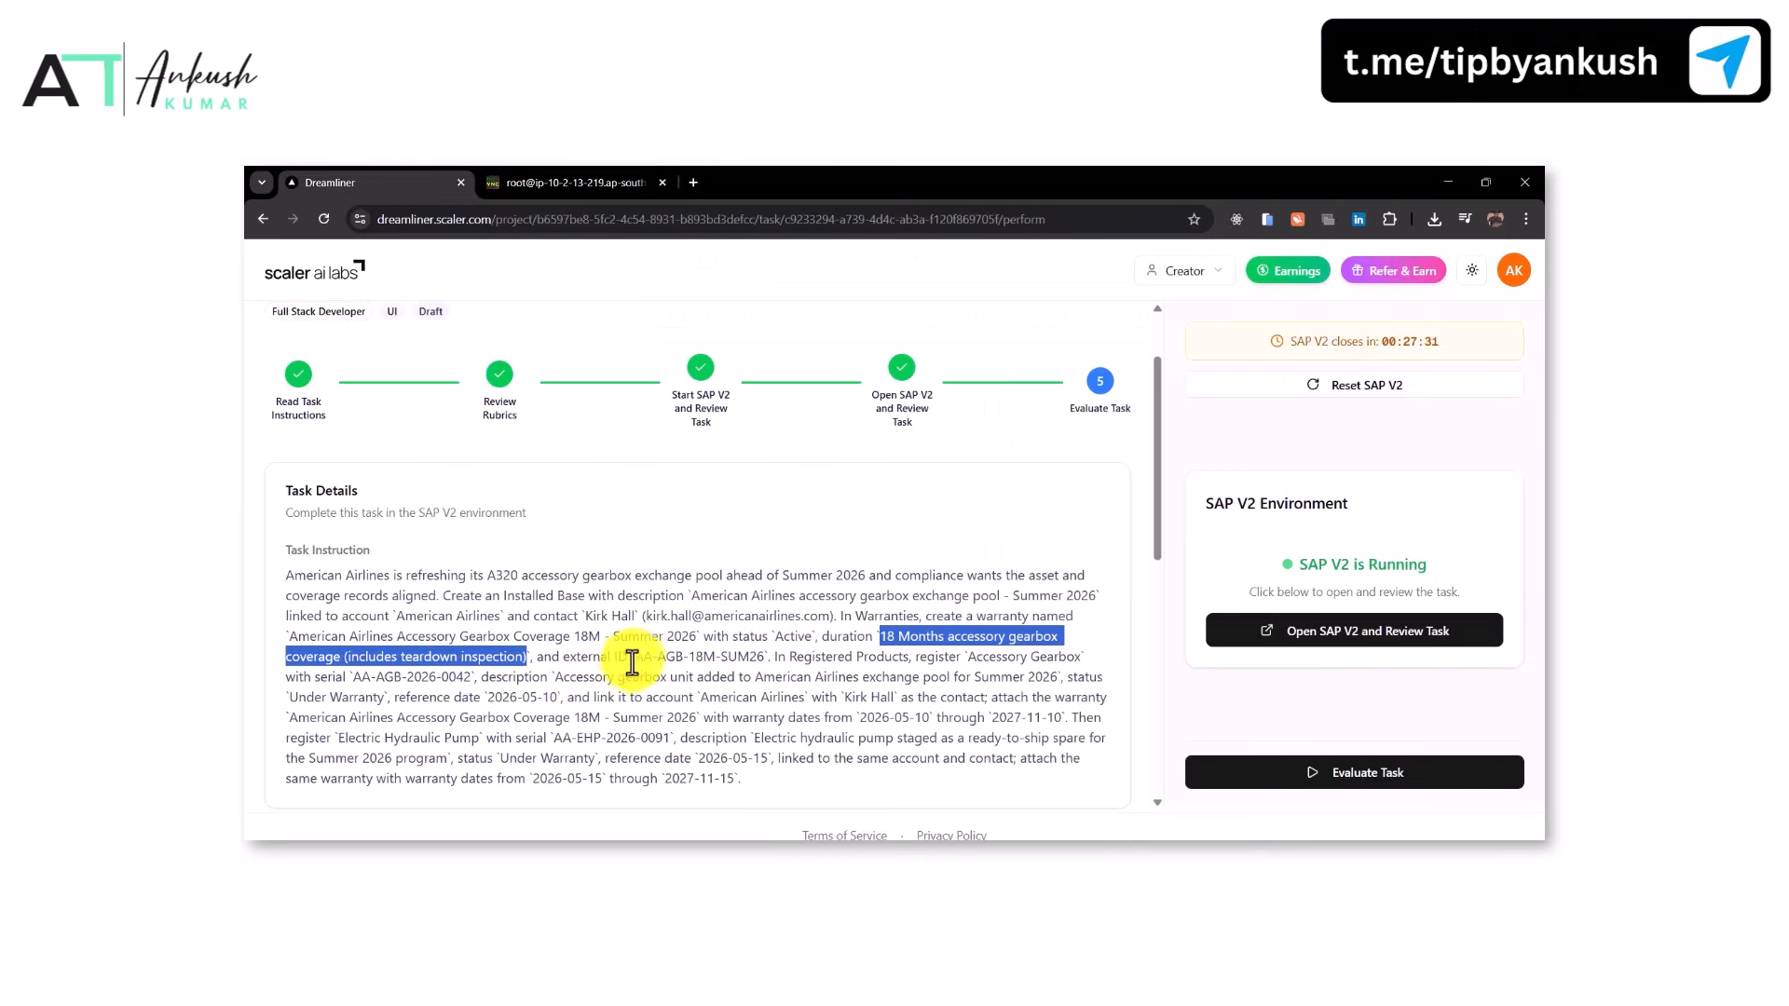
left_click_drag(634, 659, 762, 661)
key("ctrl+c")
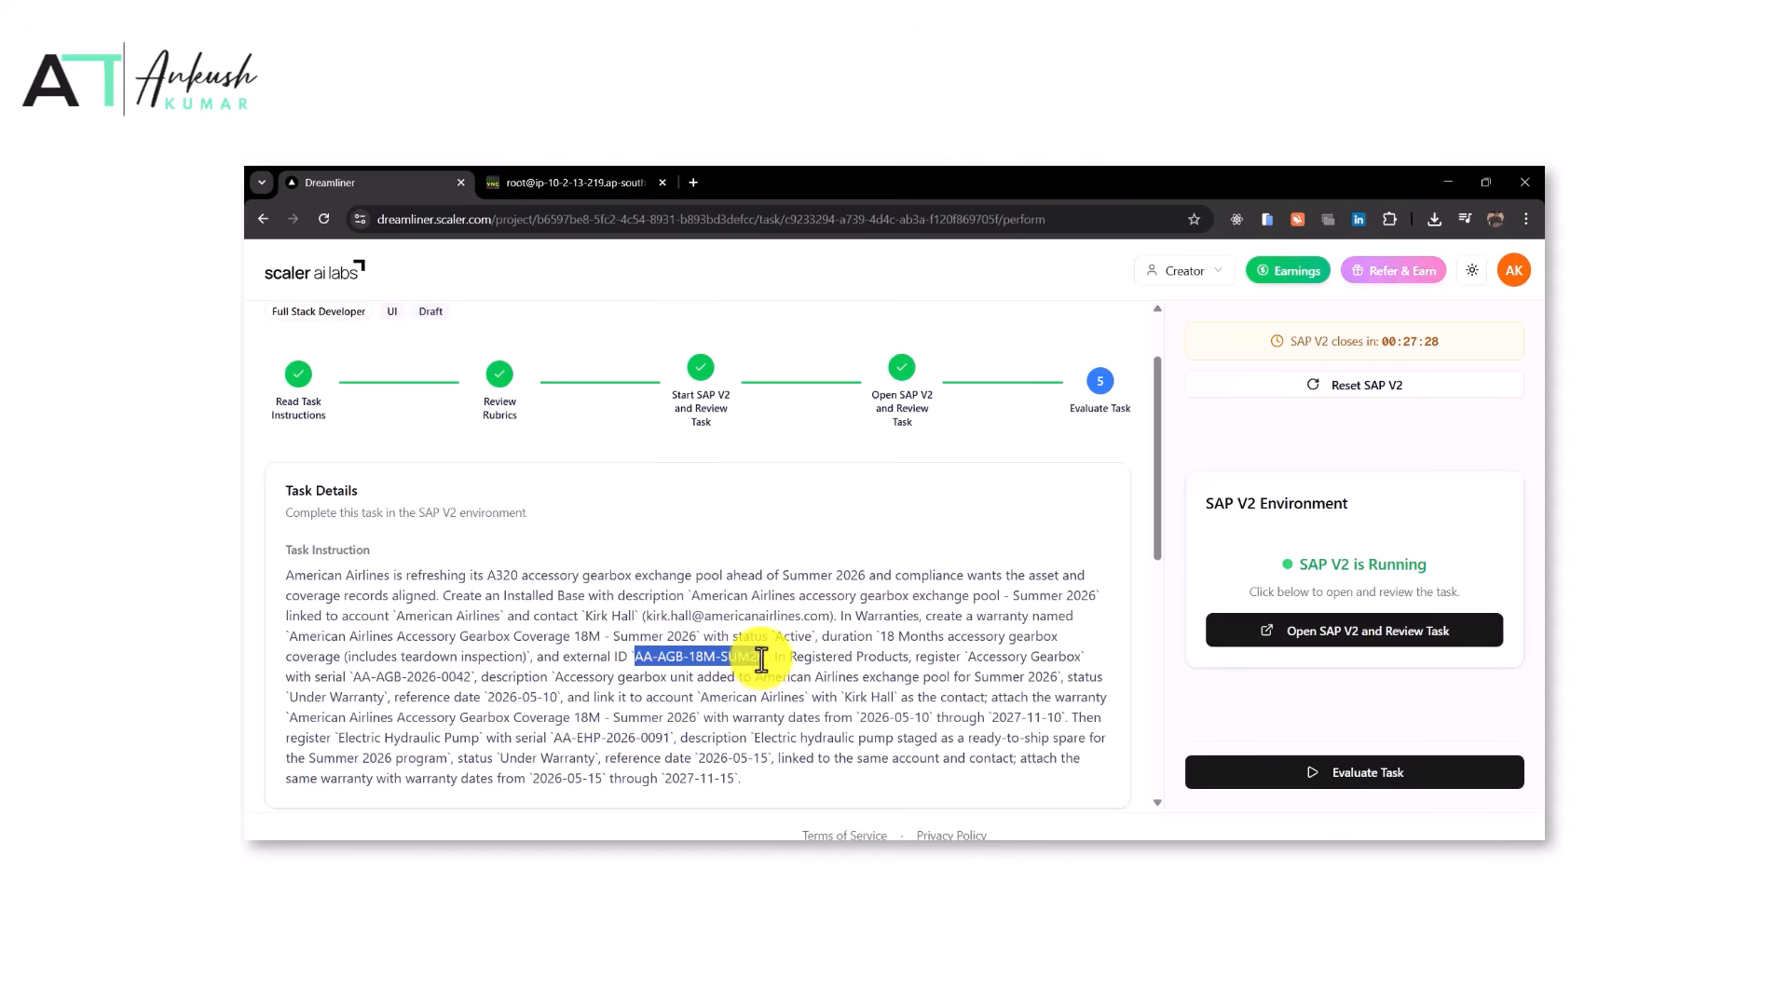
left_click(571, 182)
left_click(1067, 621)
key("ctrl+v")
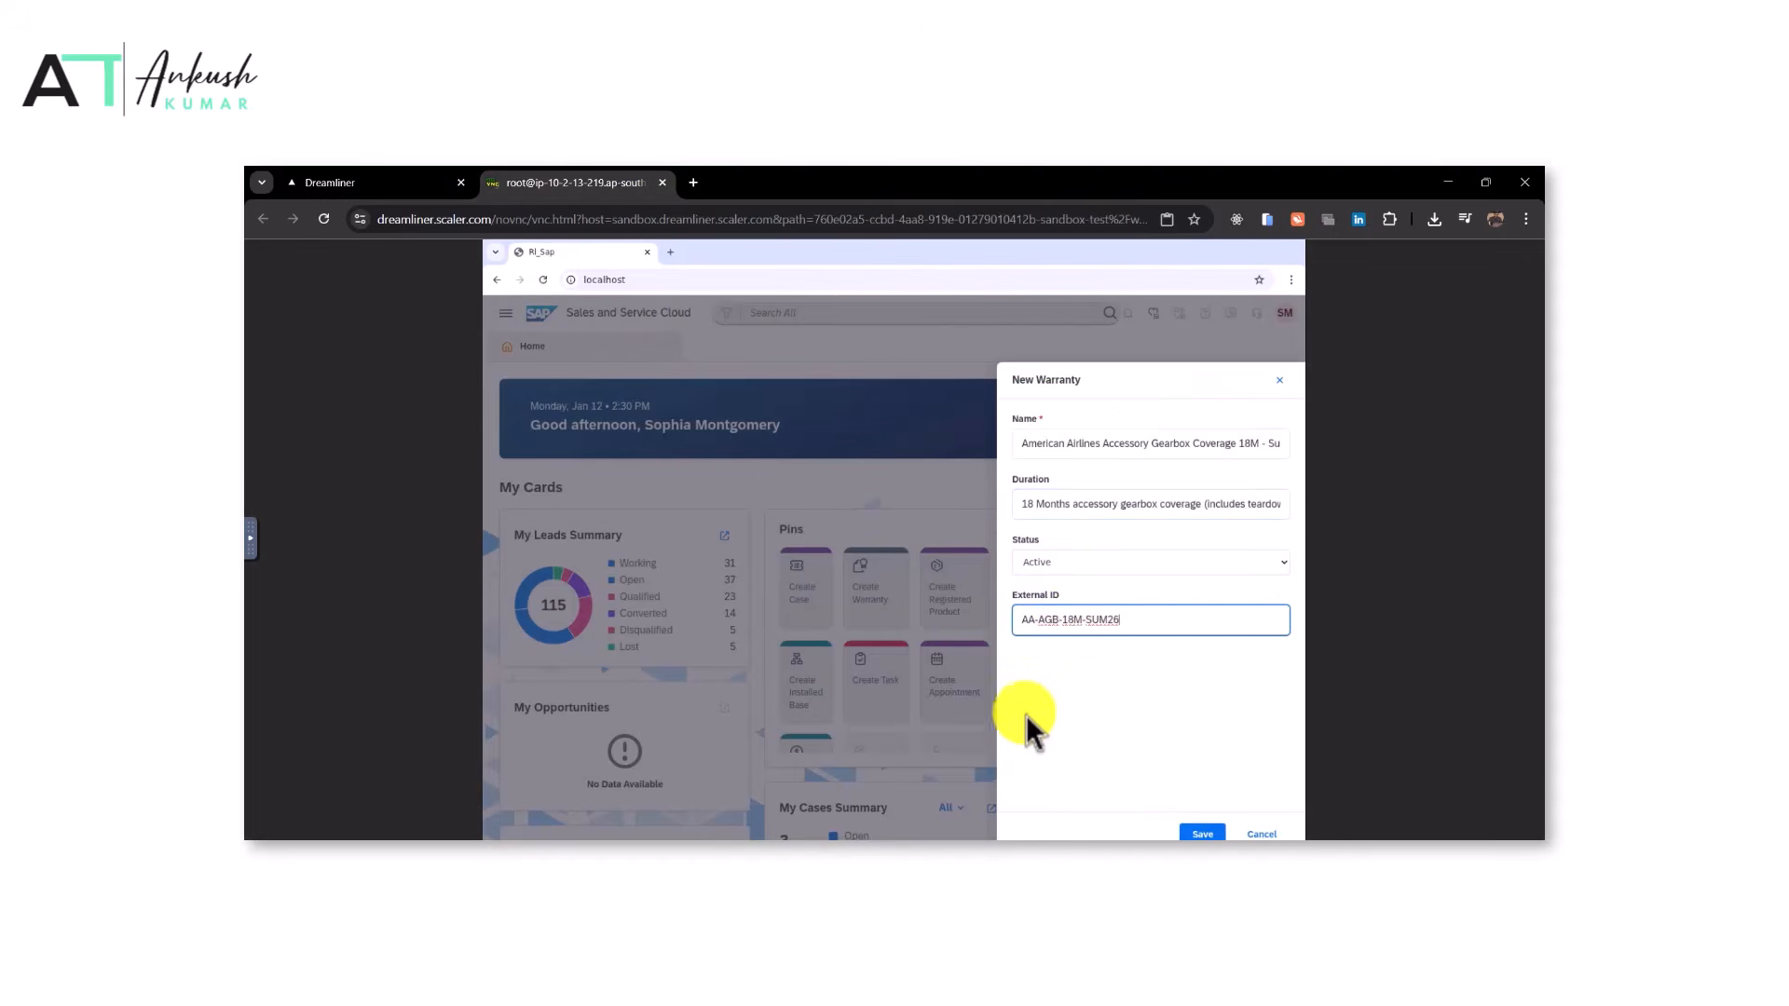
left_click(1210, 835)
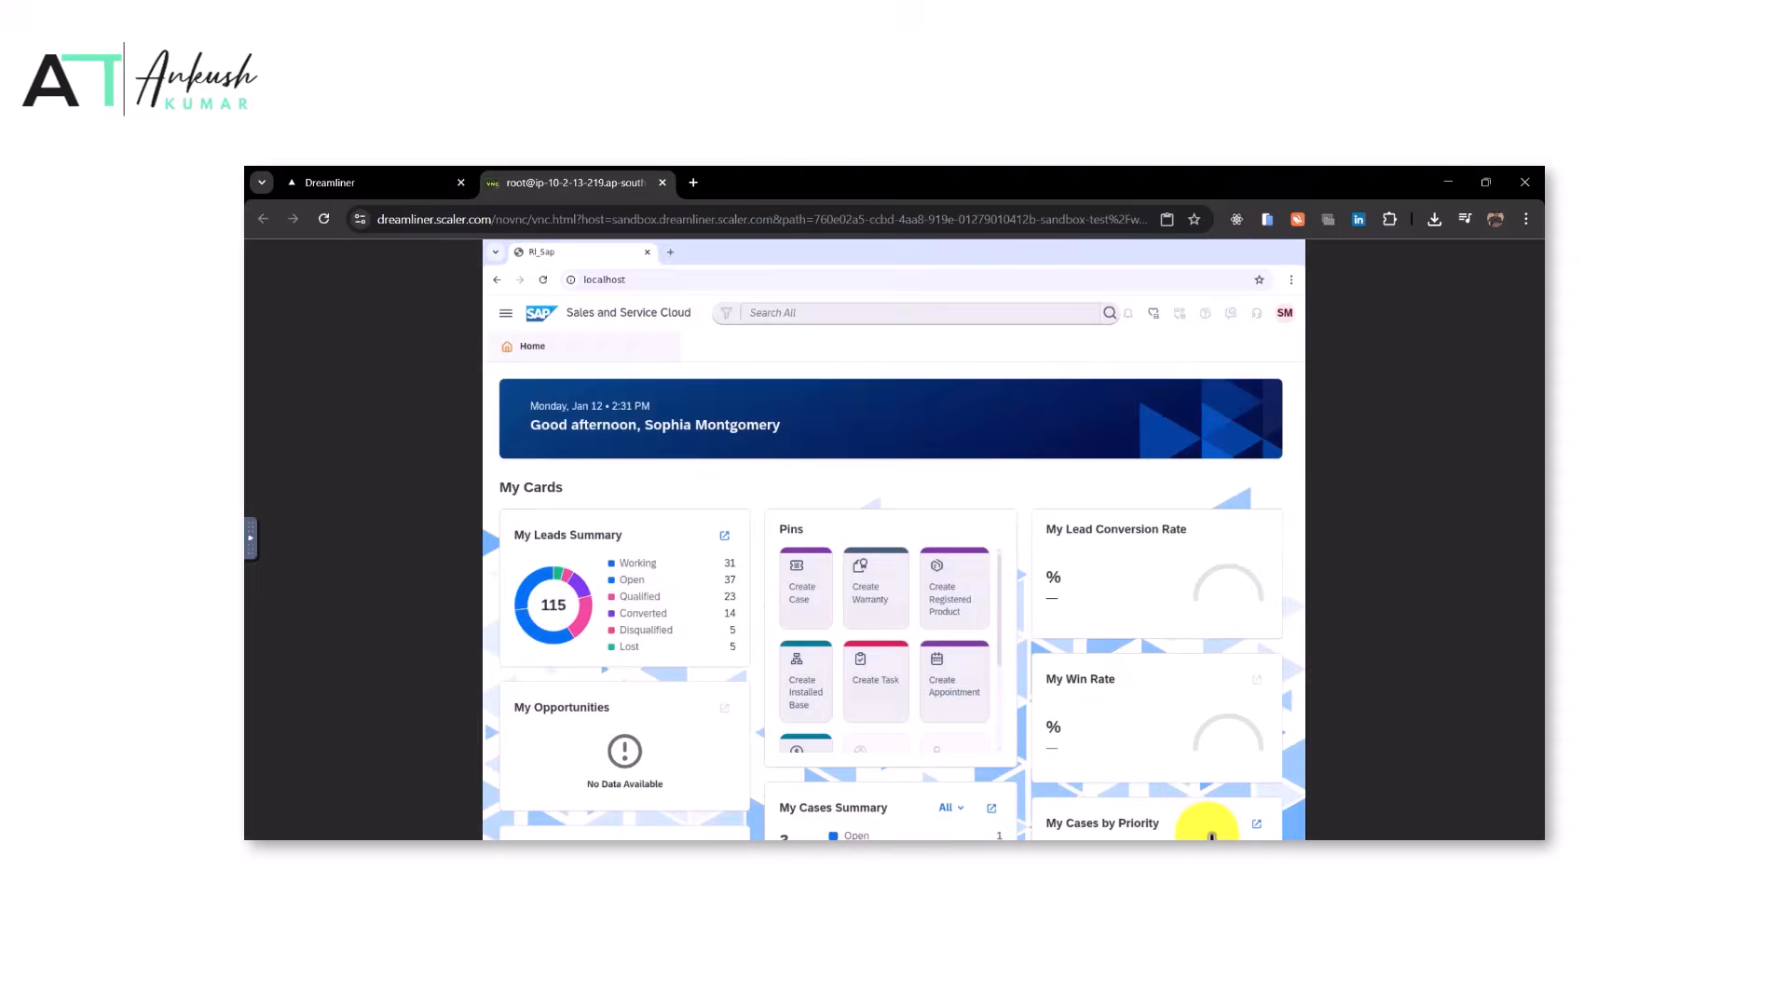
Re-run the task evaluation and review the rubric results
left_click(329, 183)
scroll(1086, 667, "down", 5)
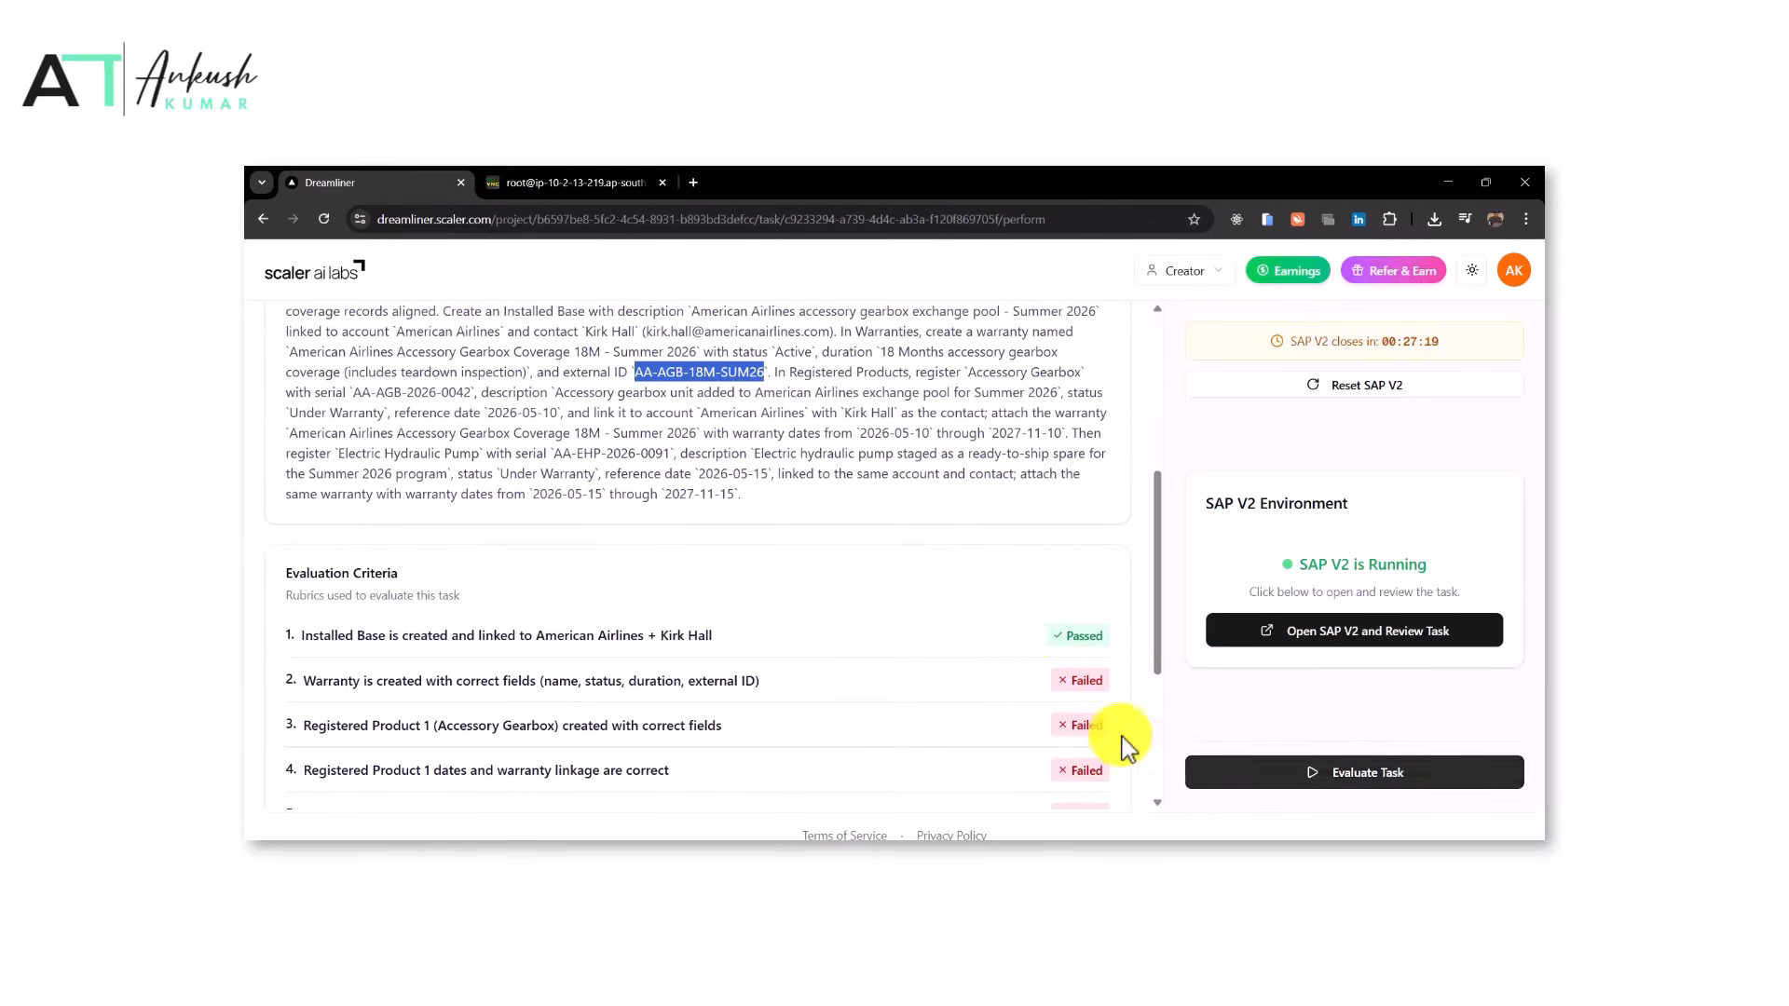
left_click(1269, 772)
scroll(965, 671, "down", 2)
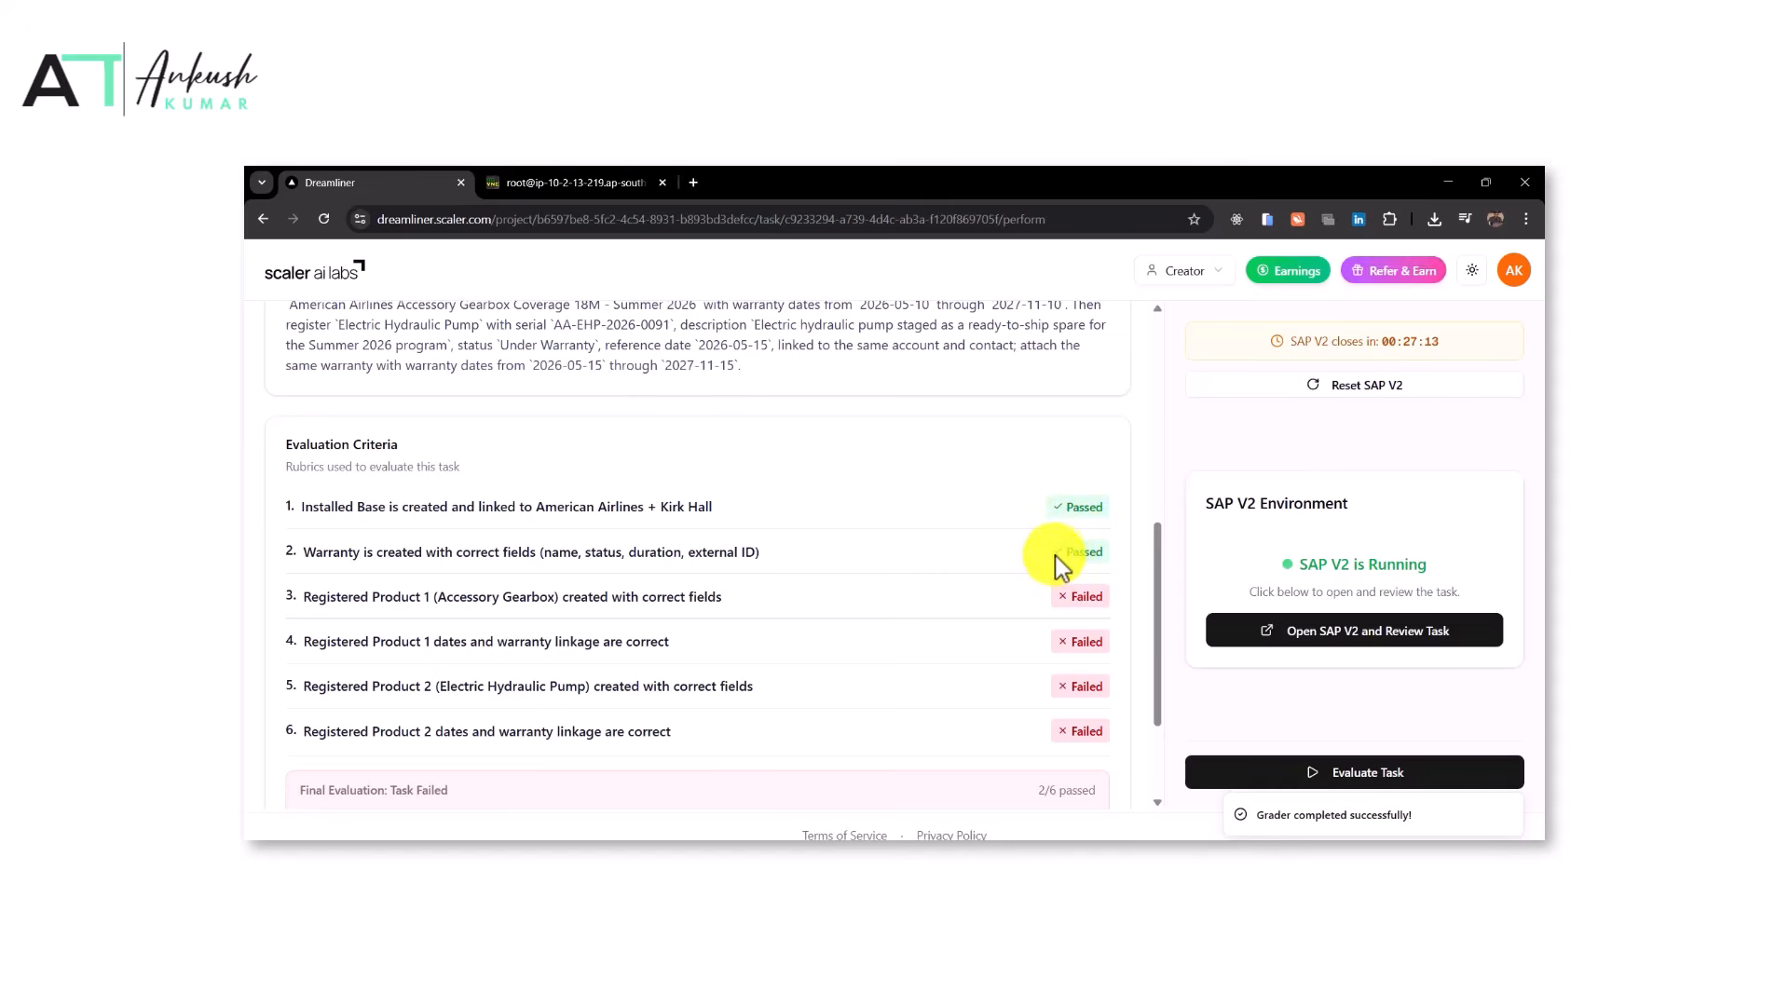
scroll(981, 529, "up", 3)
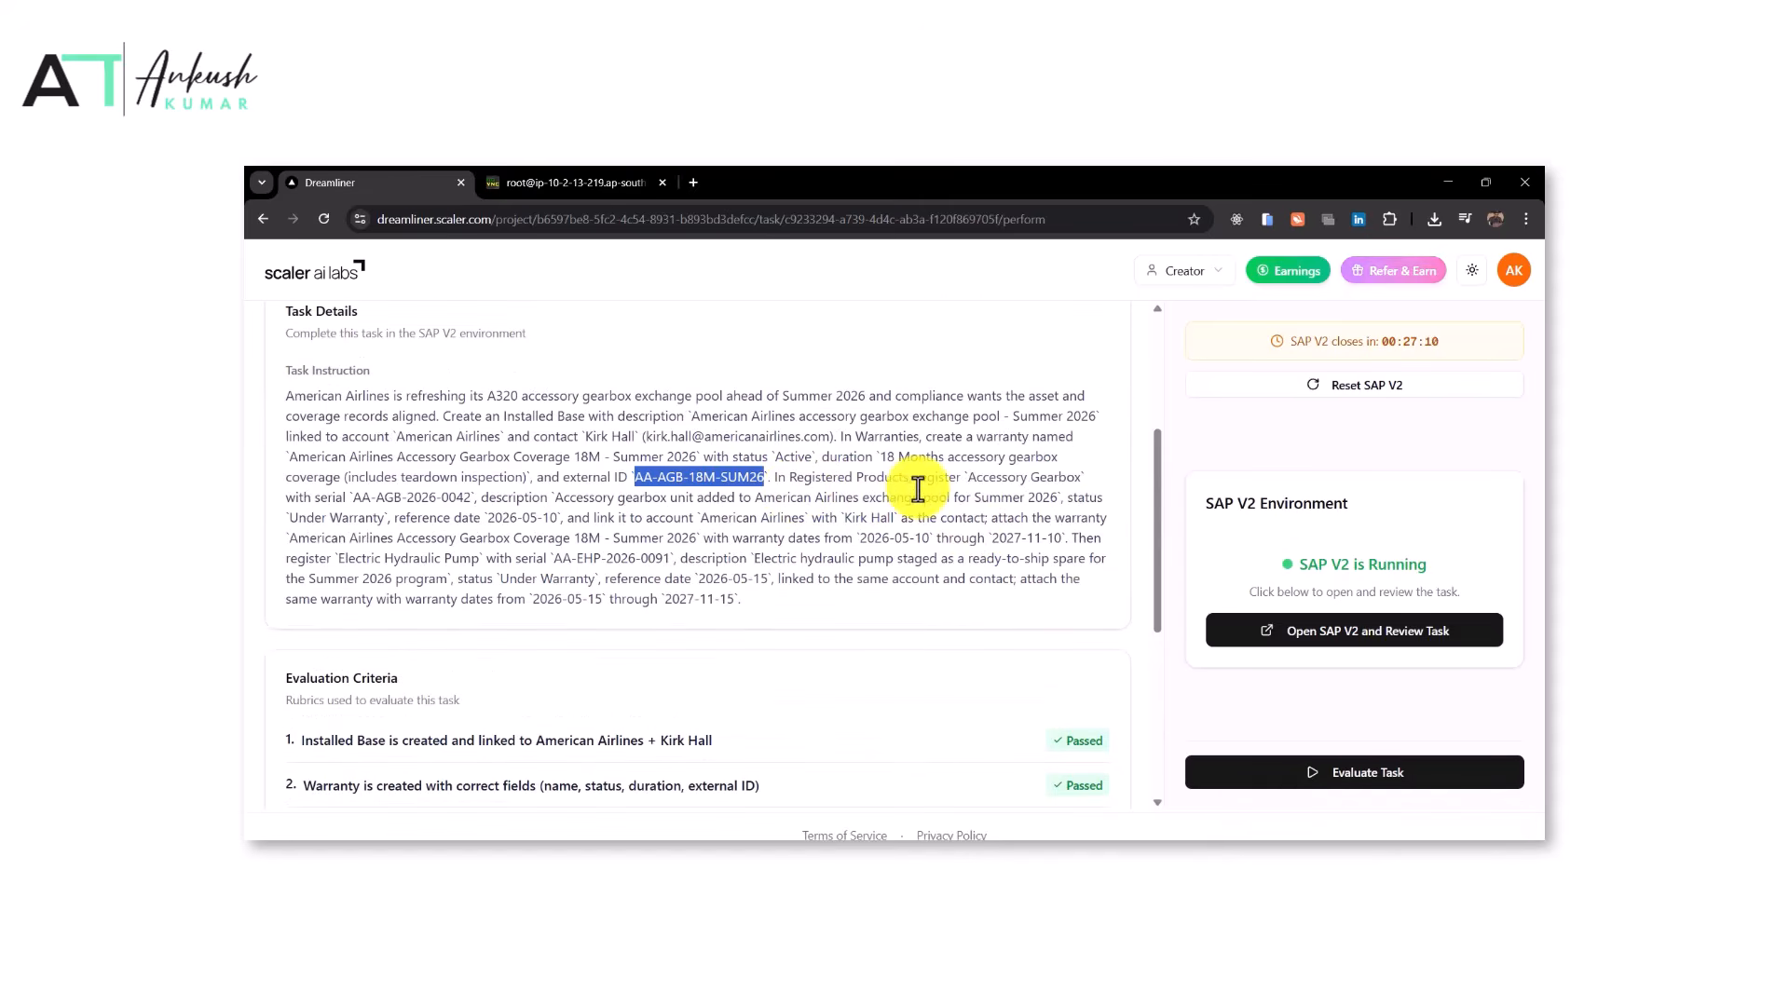
Copy the product name and start a new Registered Product with product 'Accessory Gearbox'
left_click_drag(986, 480, 1075, 478)
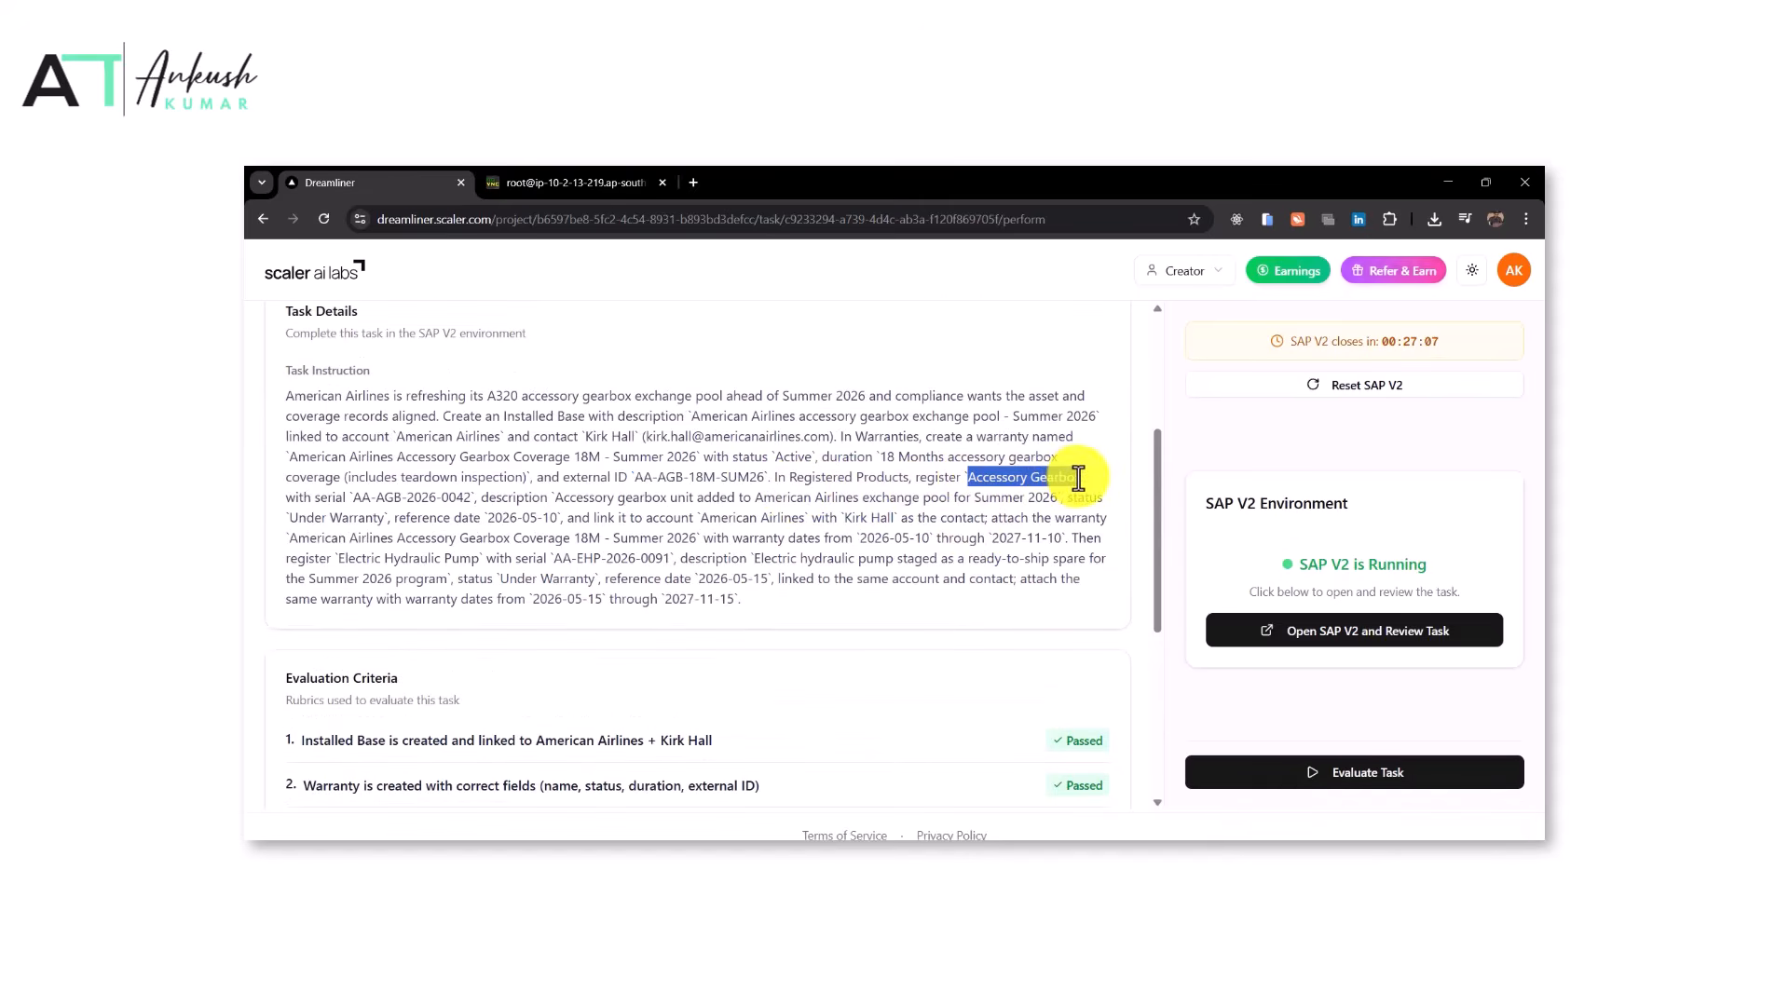
left_click(570, 180)
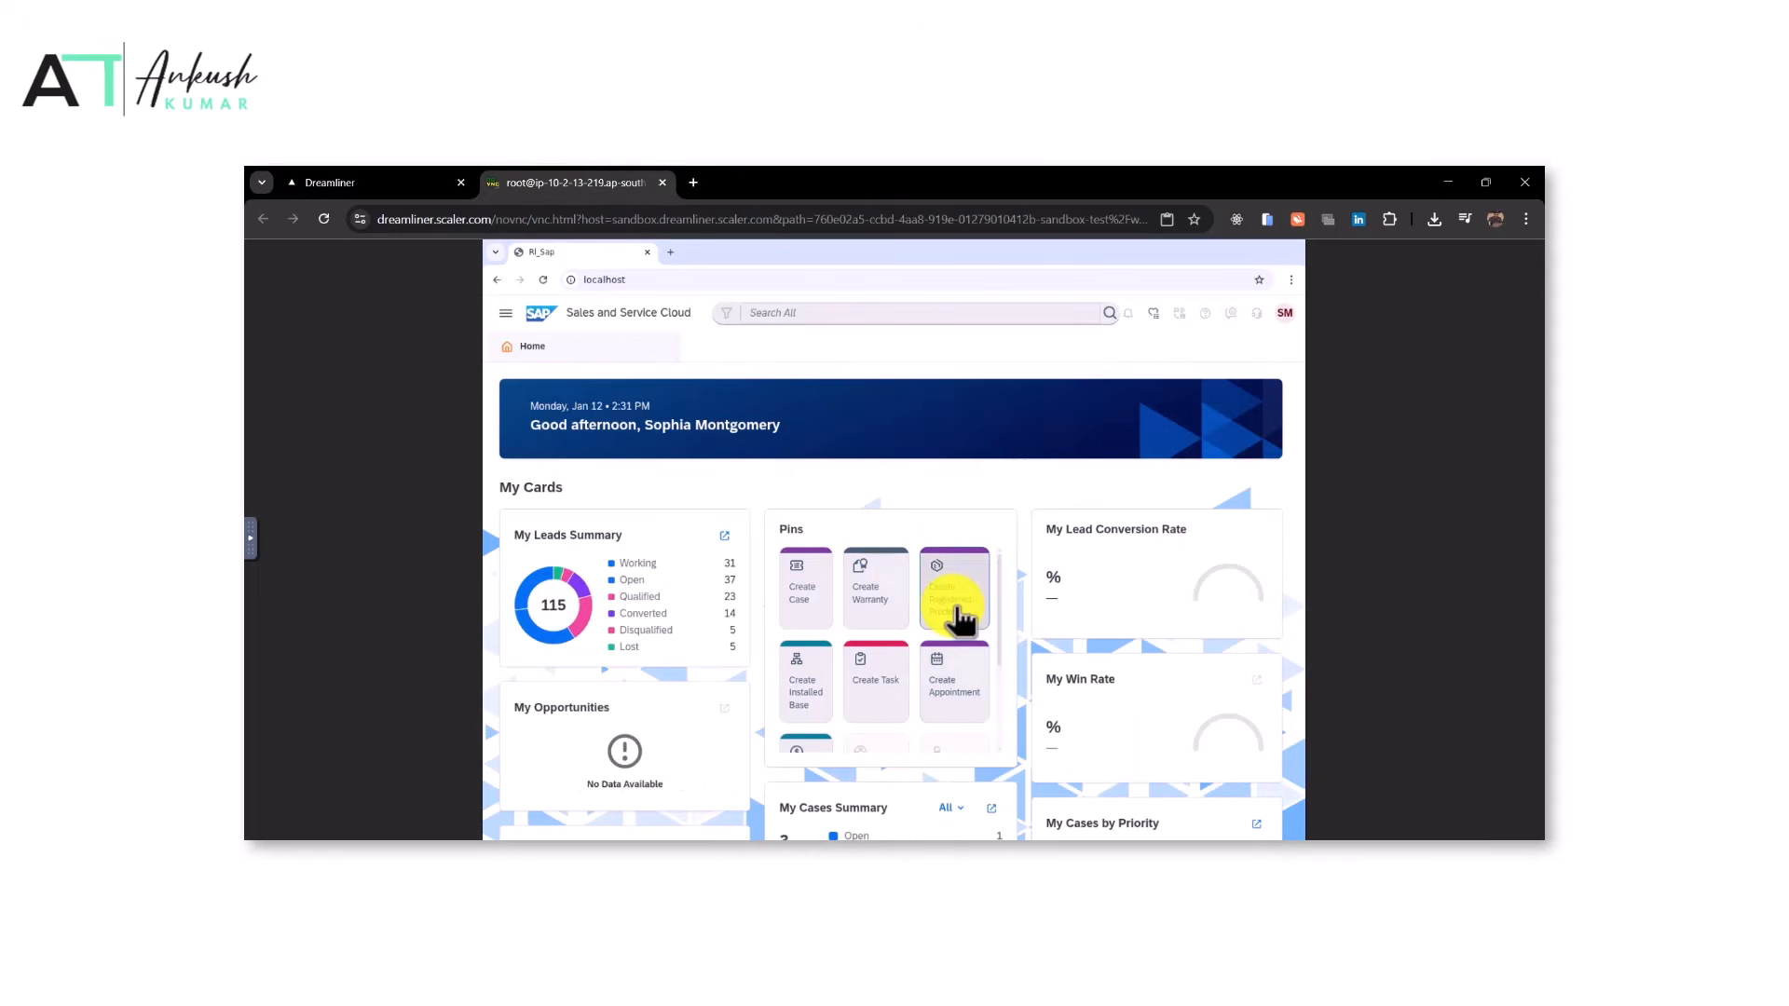
left_click(954, 601)
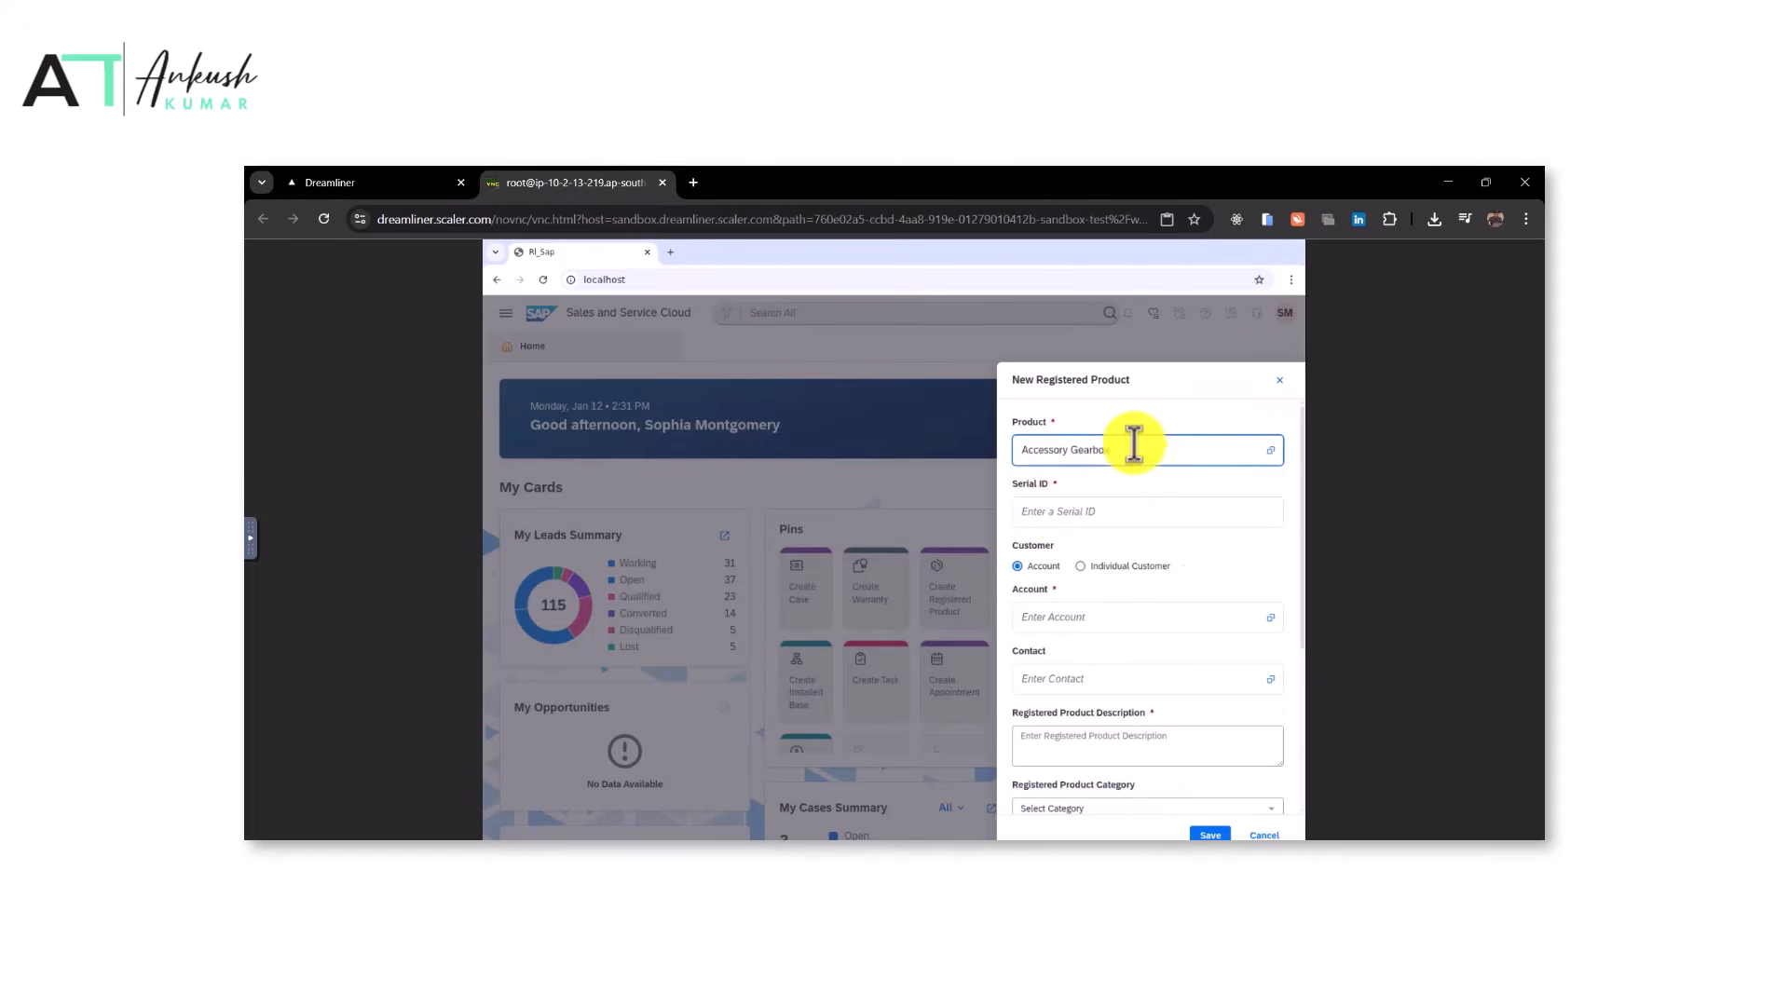
type("Accessory Gearbox")
left_click(1071, 501)
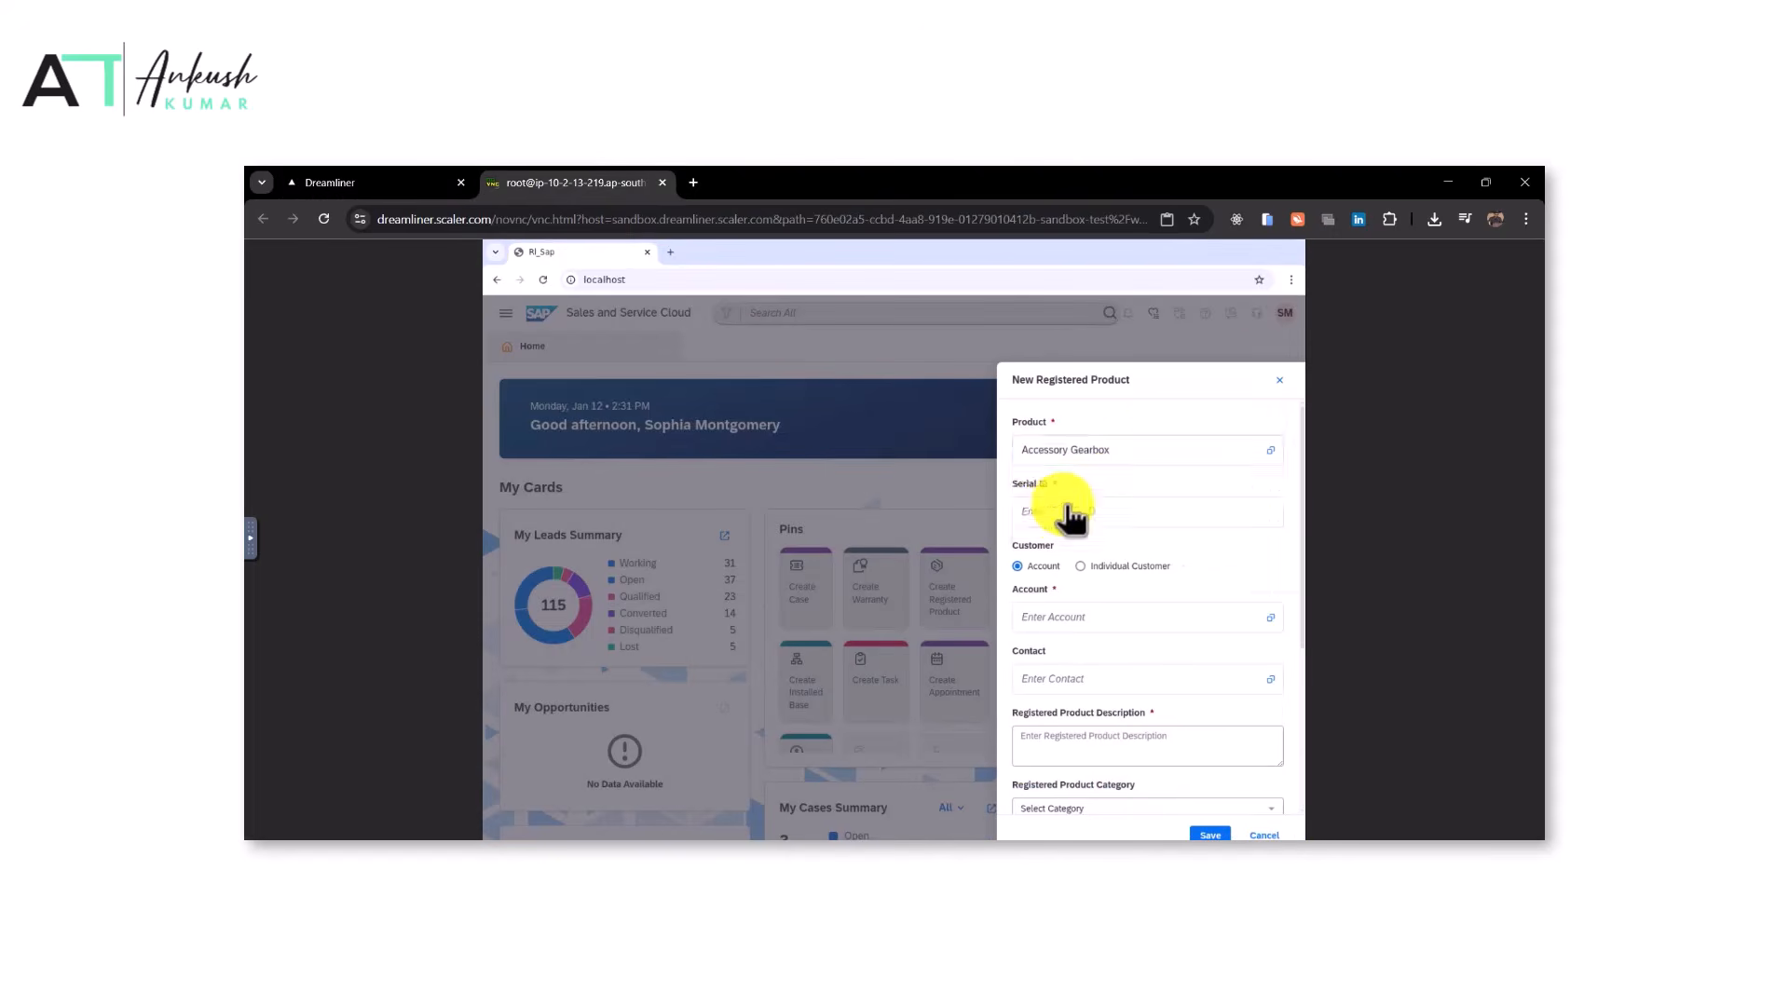
Copy the serial from the instruction and set the Serial ID to AA-AGB-2026-0042
left_click(417, 177)
left_click_drag(353, 498, 468, 497)
left_click(570, 183)
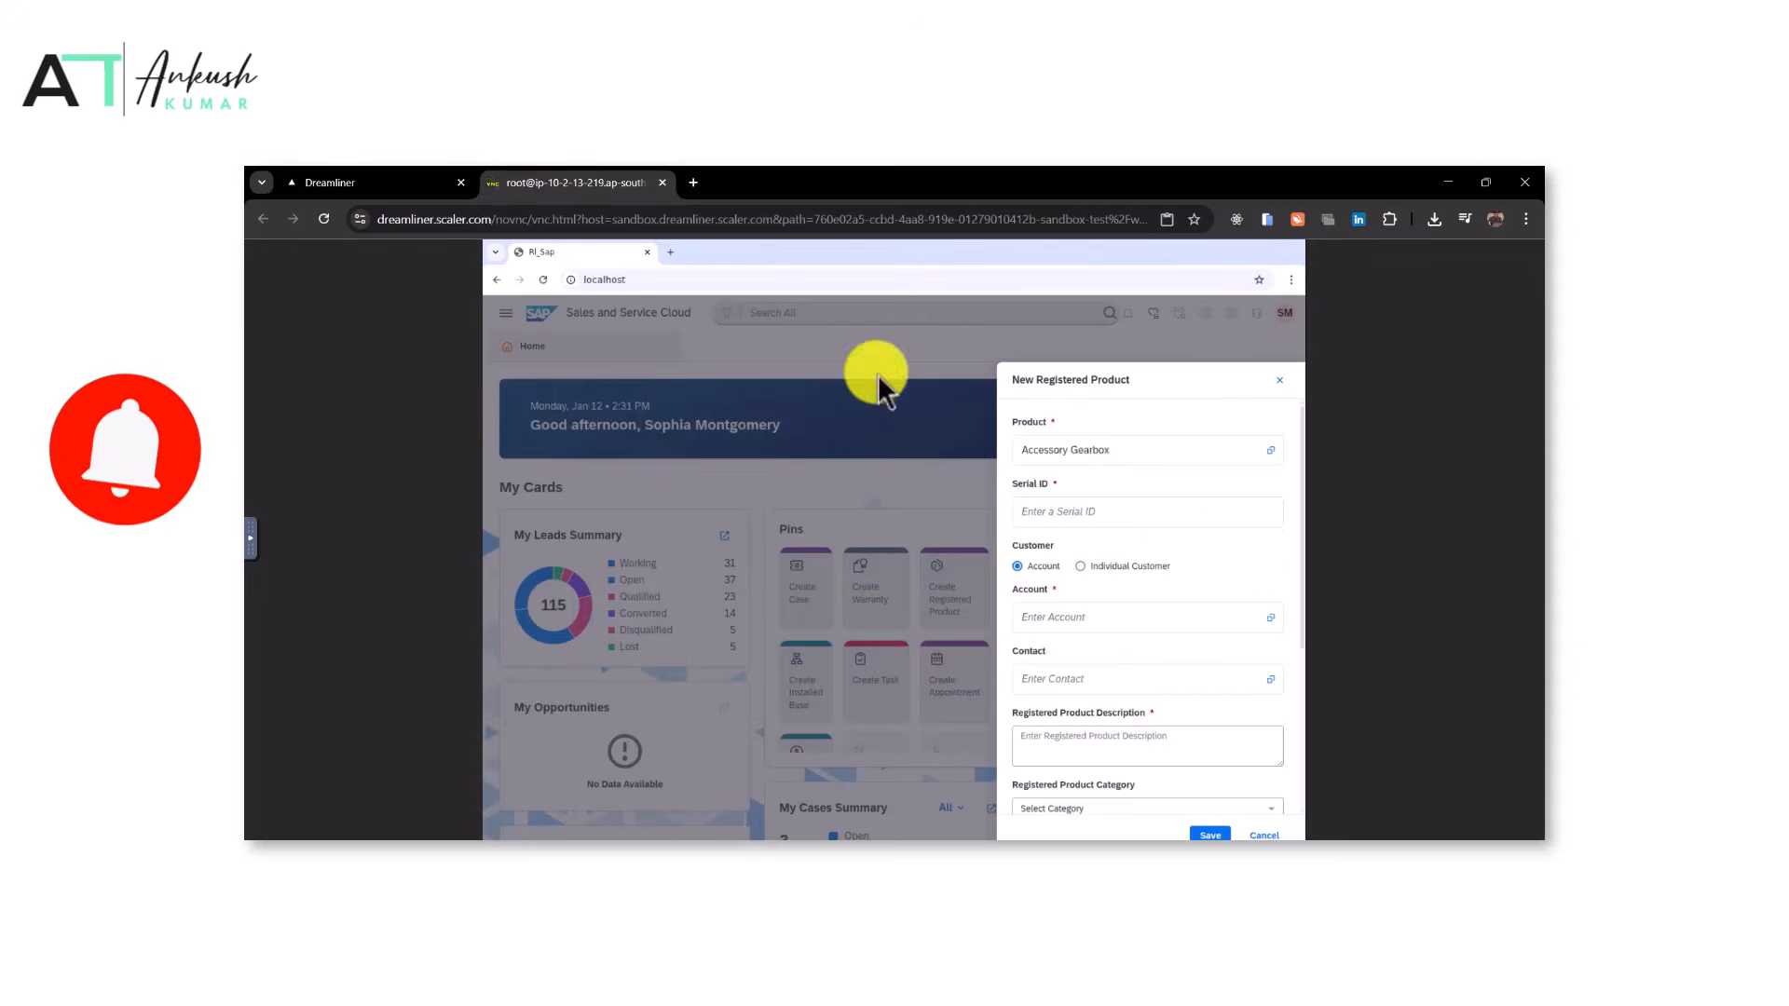
left_click(1081, 512)
key("ctrl+v")
Copy the description and set it to 'Accessory gearbox unit added to American Airlines exchange pool for Summer 2026'
left_click(373, 183)
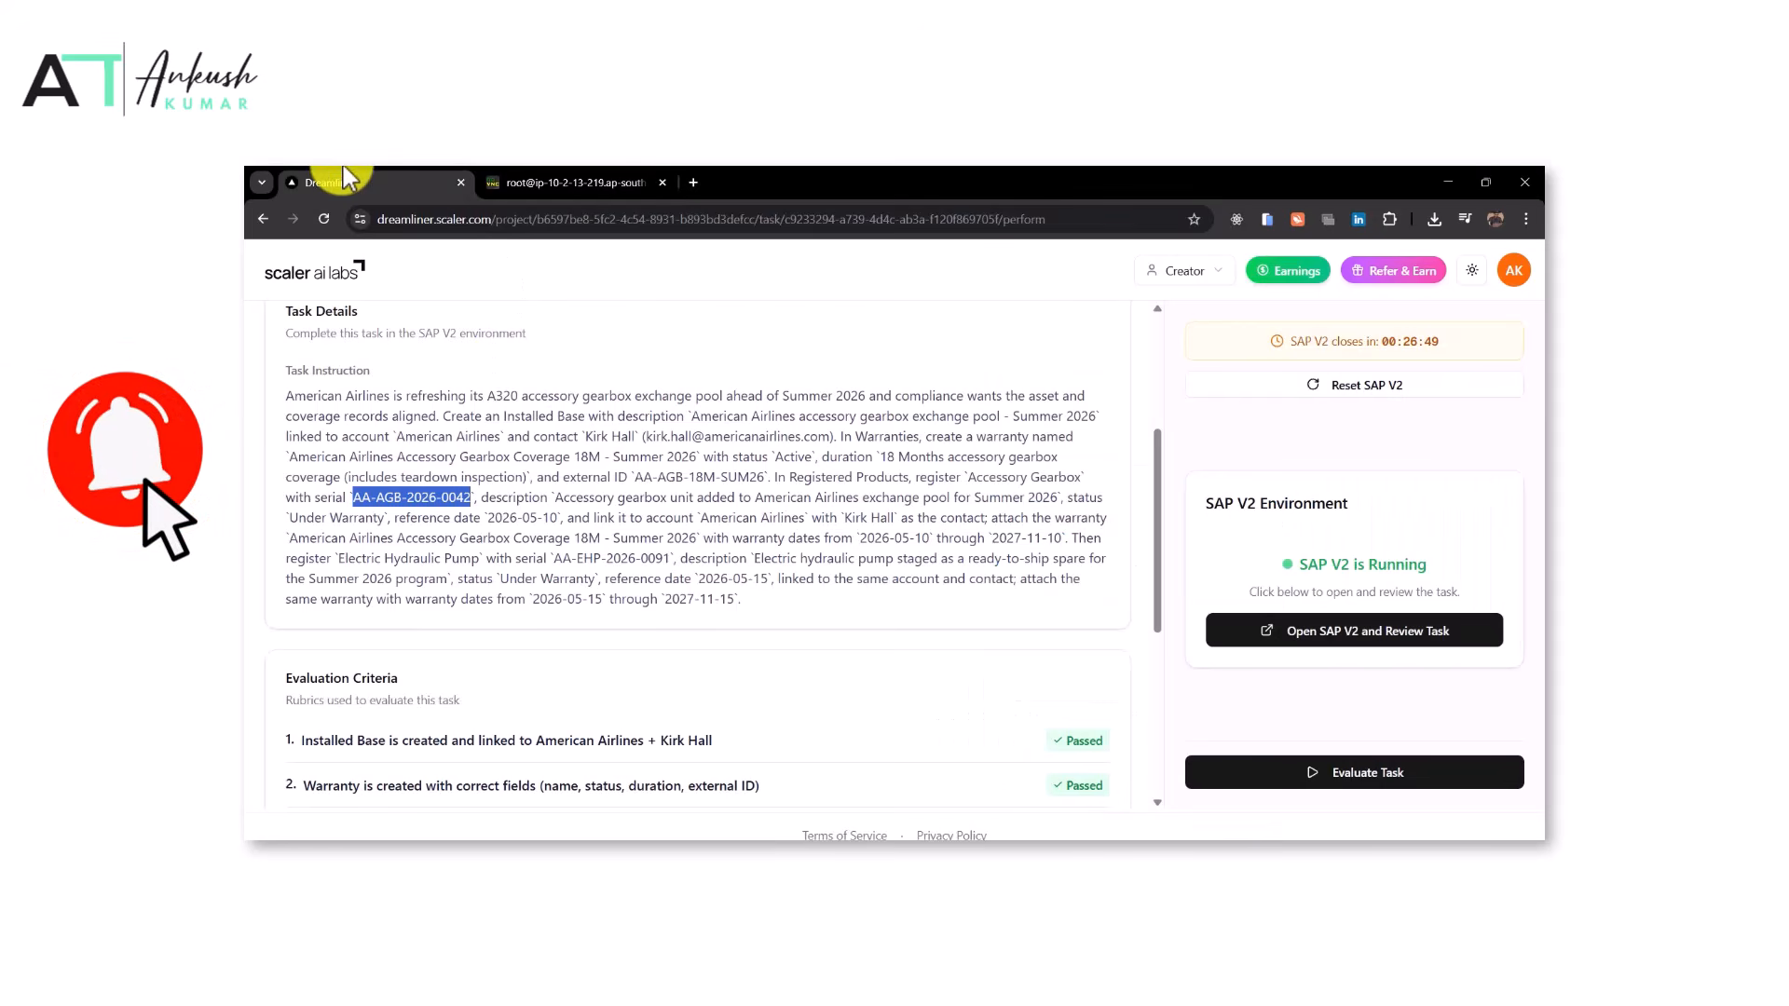
left_click_drag(556, 500, 1040, 496)
key("ctrl+c")
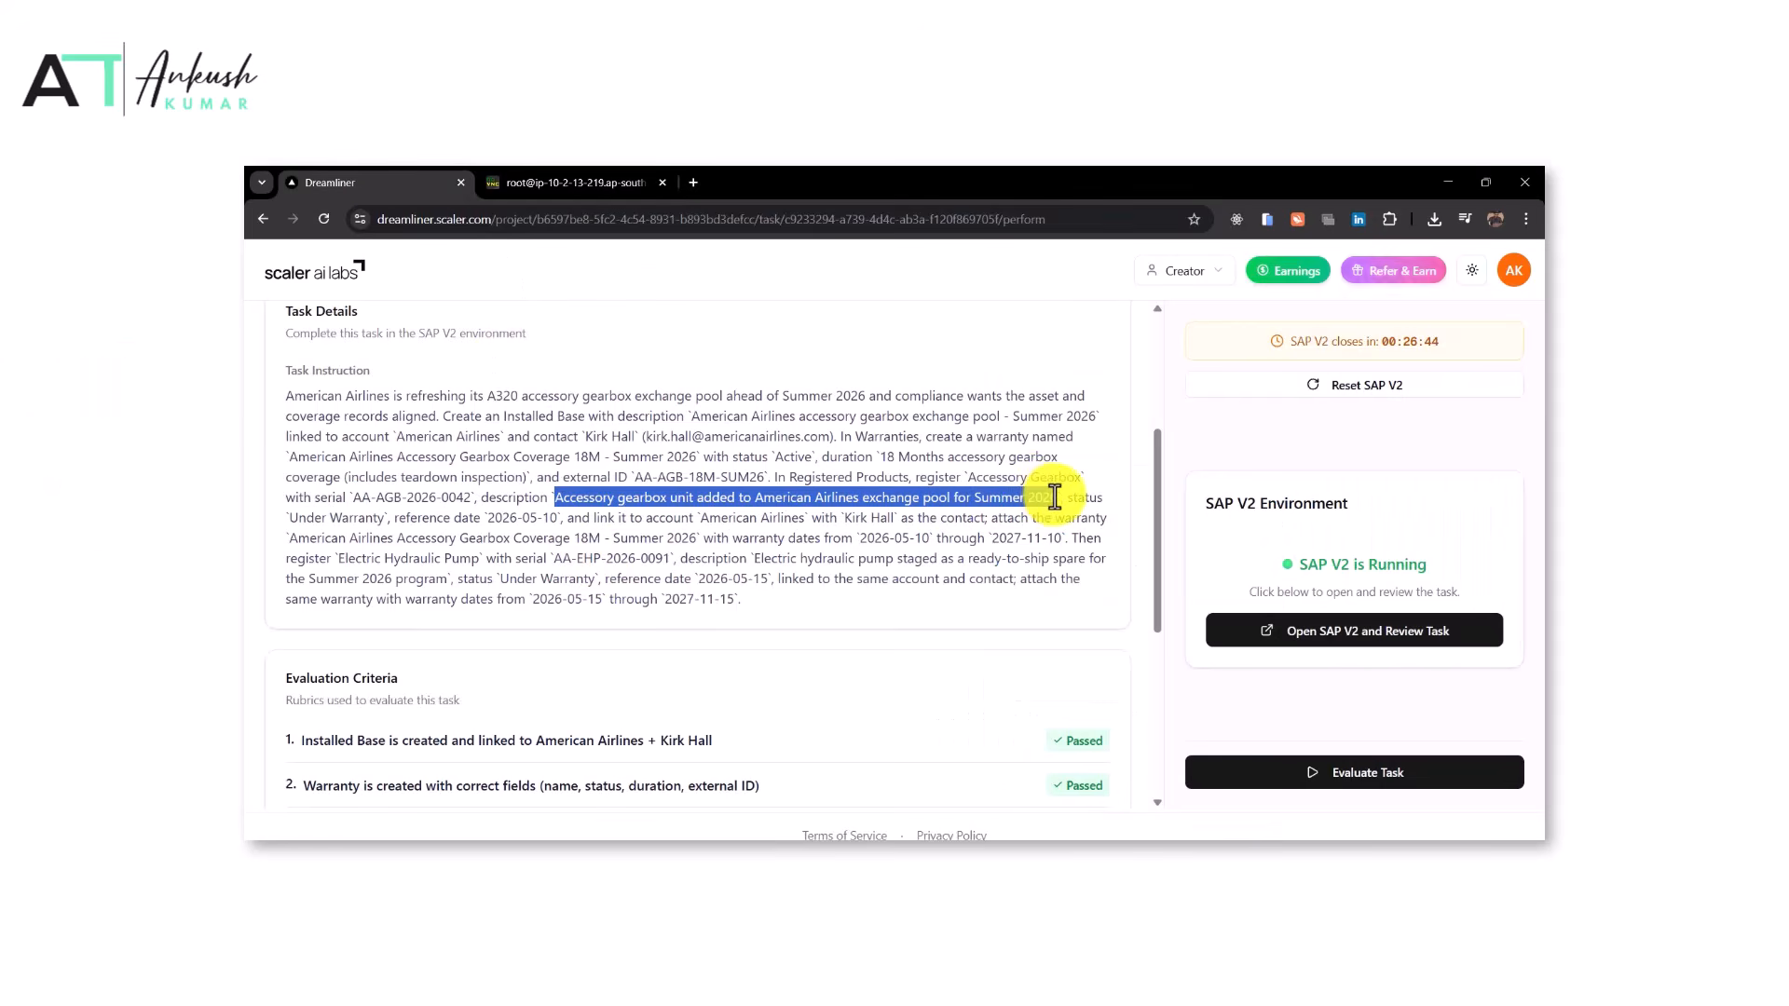
left_click(562, 183)
key("ctrl+v")
Copy the status 'Under Warranty' and look through the registered product form for a status field
left_click(359, 180)
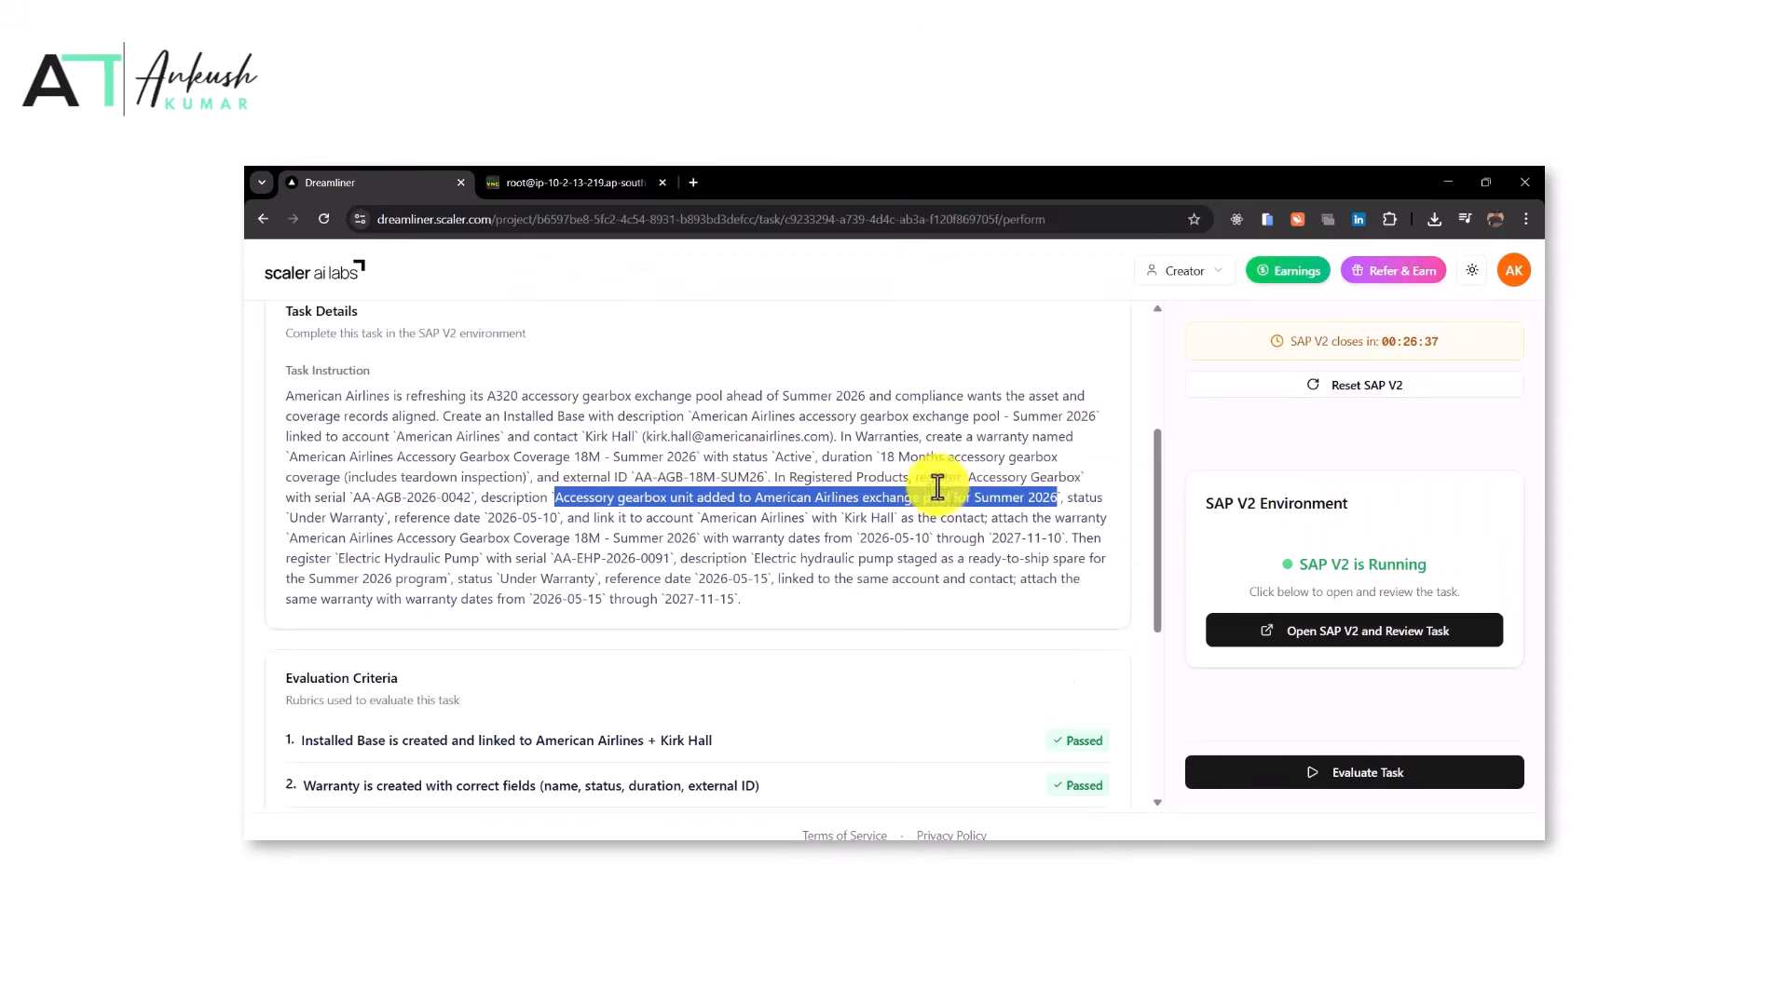
left_click(288, 517)
left_click_drag(288, 520, 381, 524)
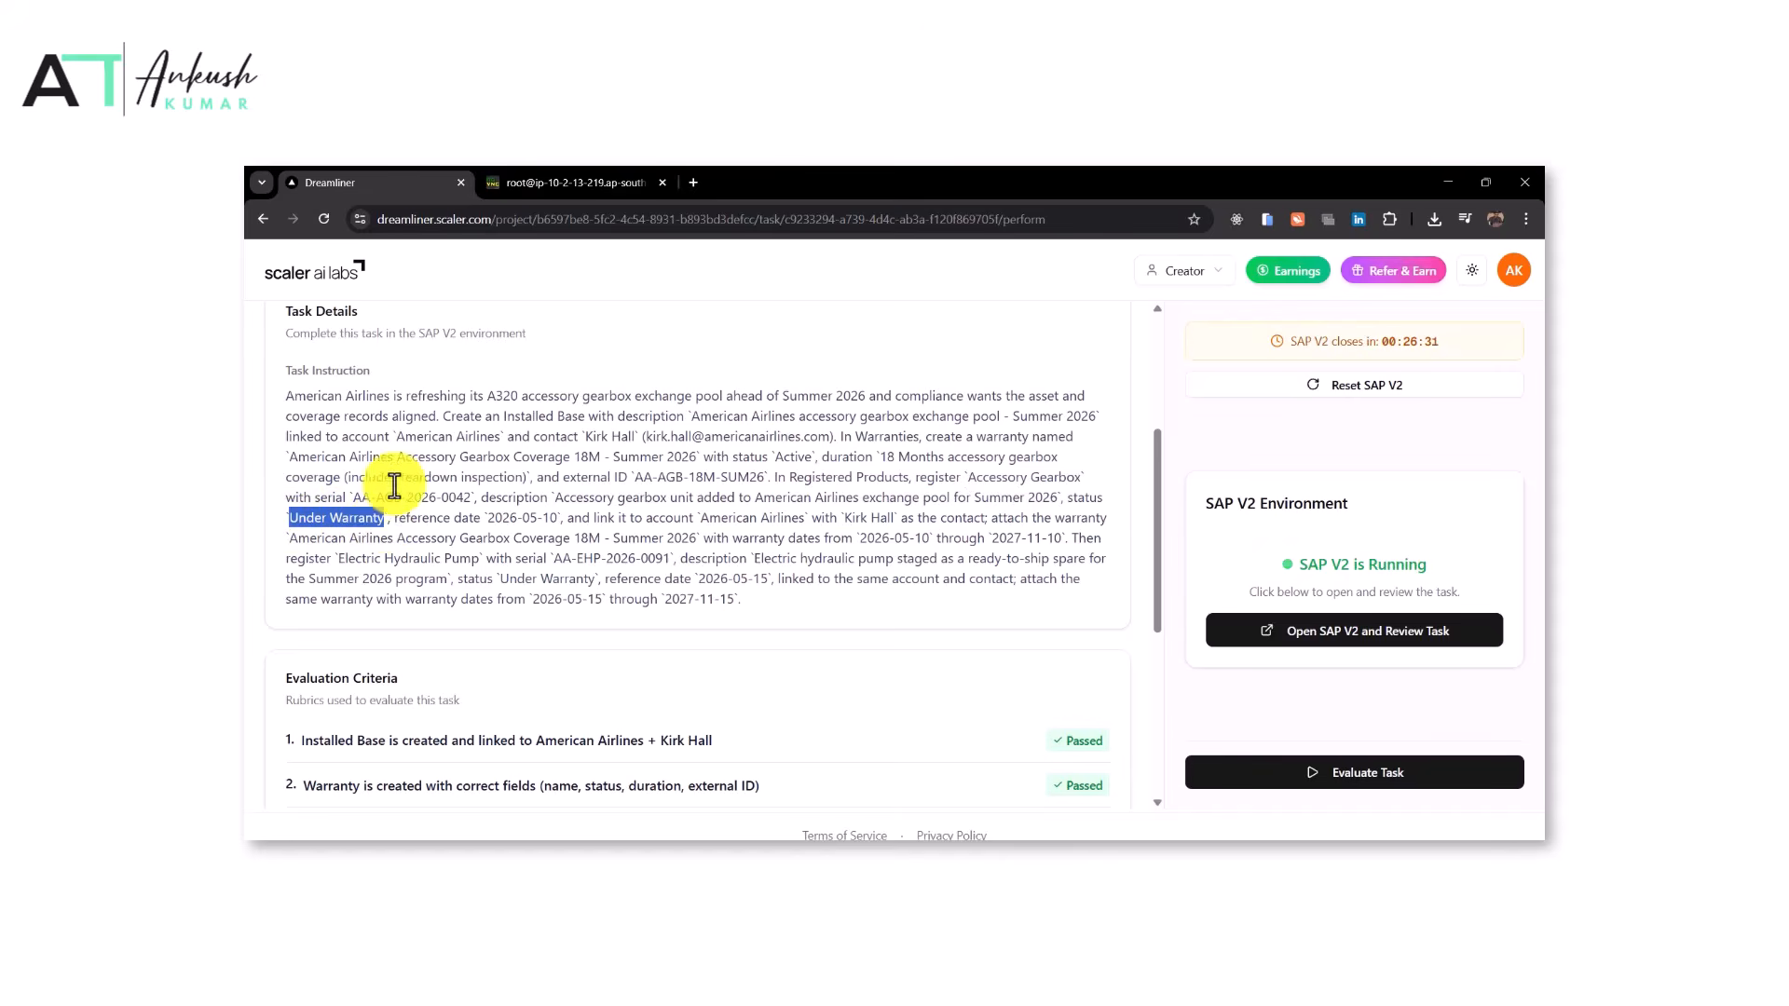
left_click(568, 182)
scroll(1120, 719, "down", 5)
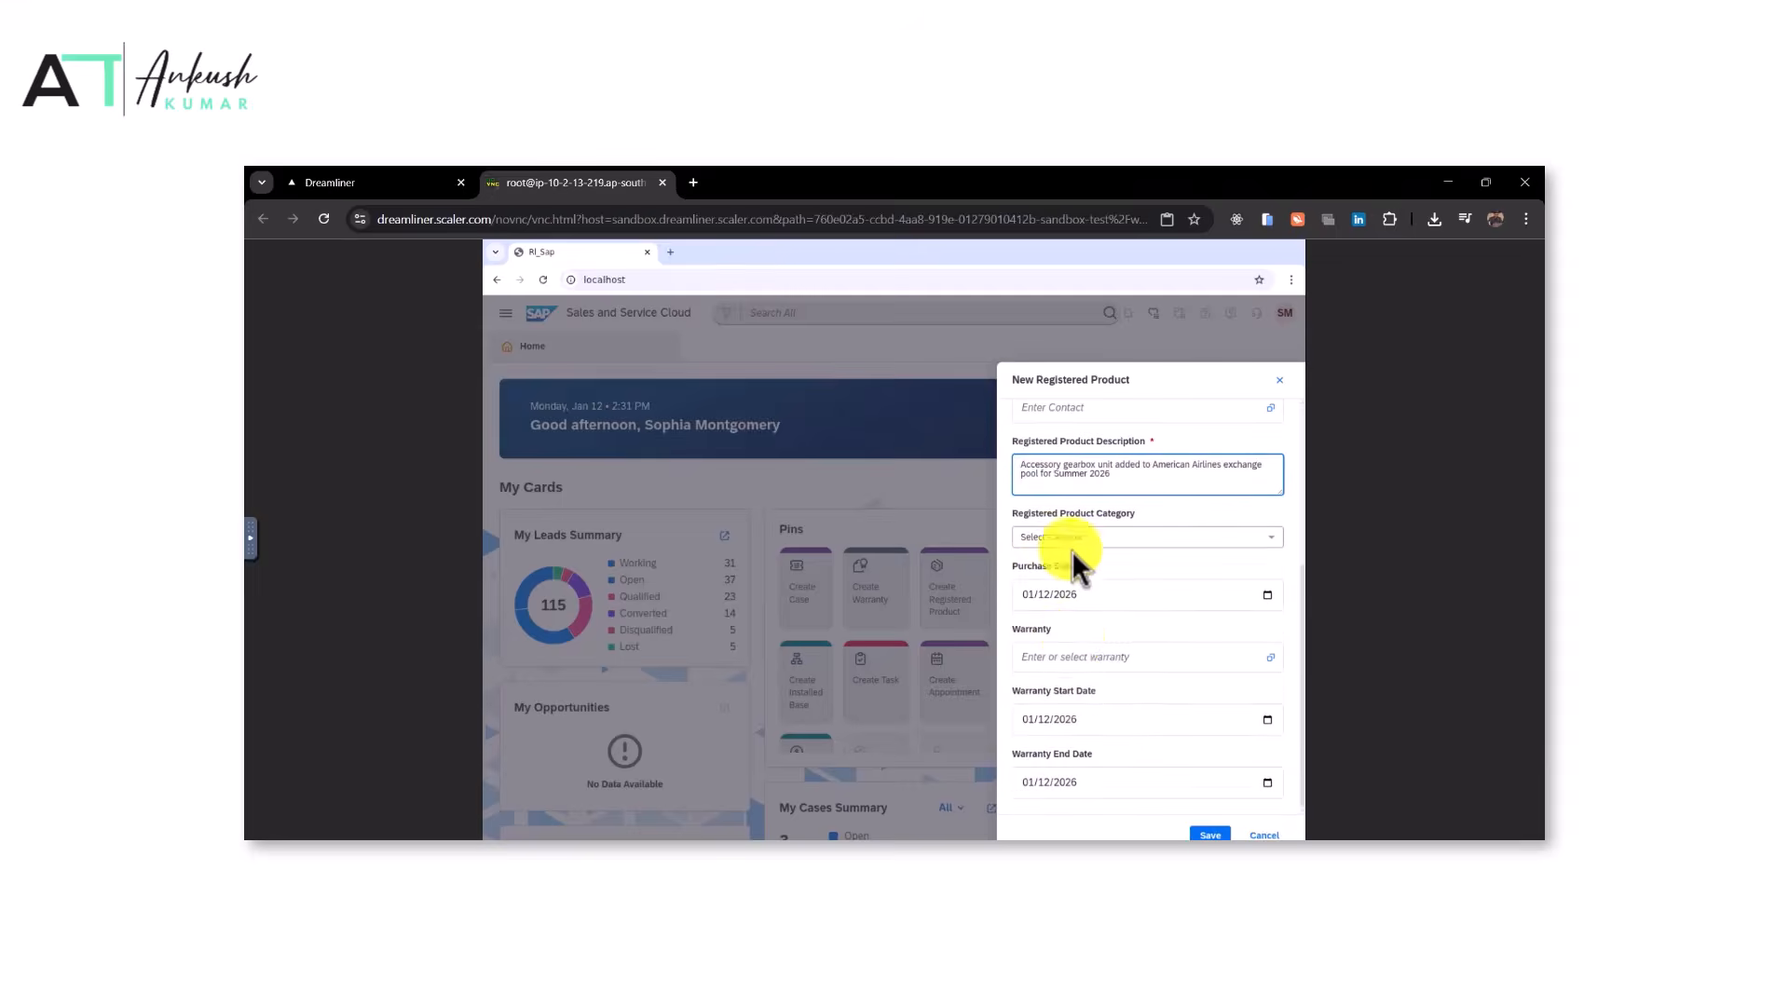
scroll(1093, 662, "up", 3)
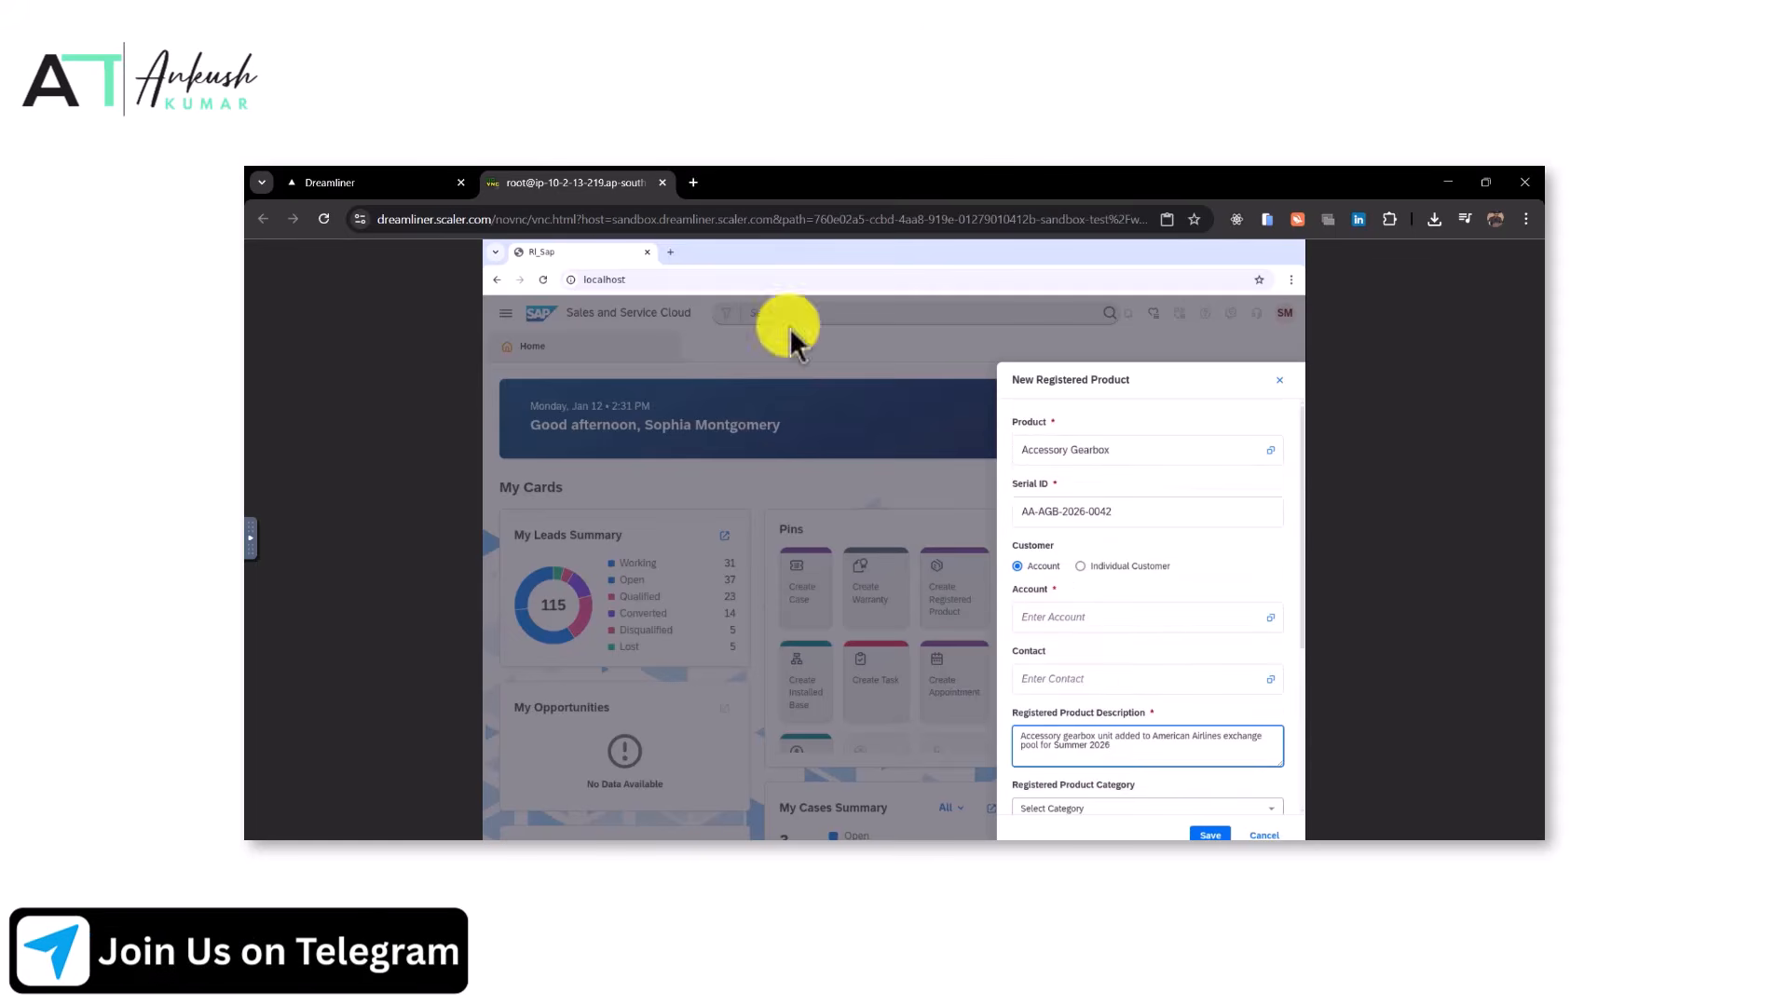
left_click(428, 183)
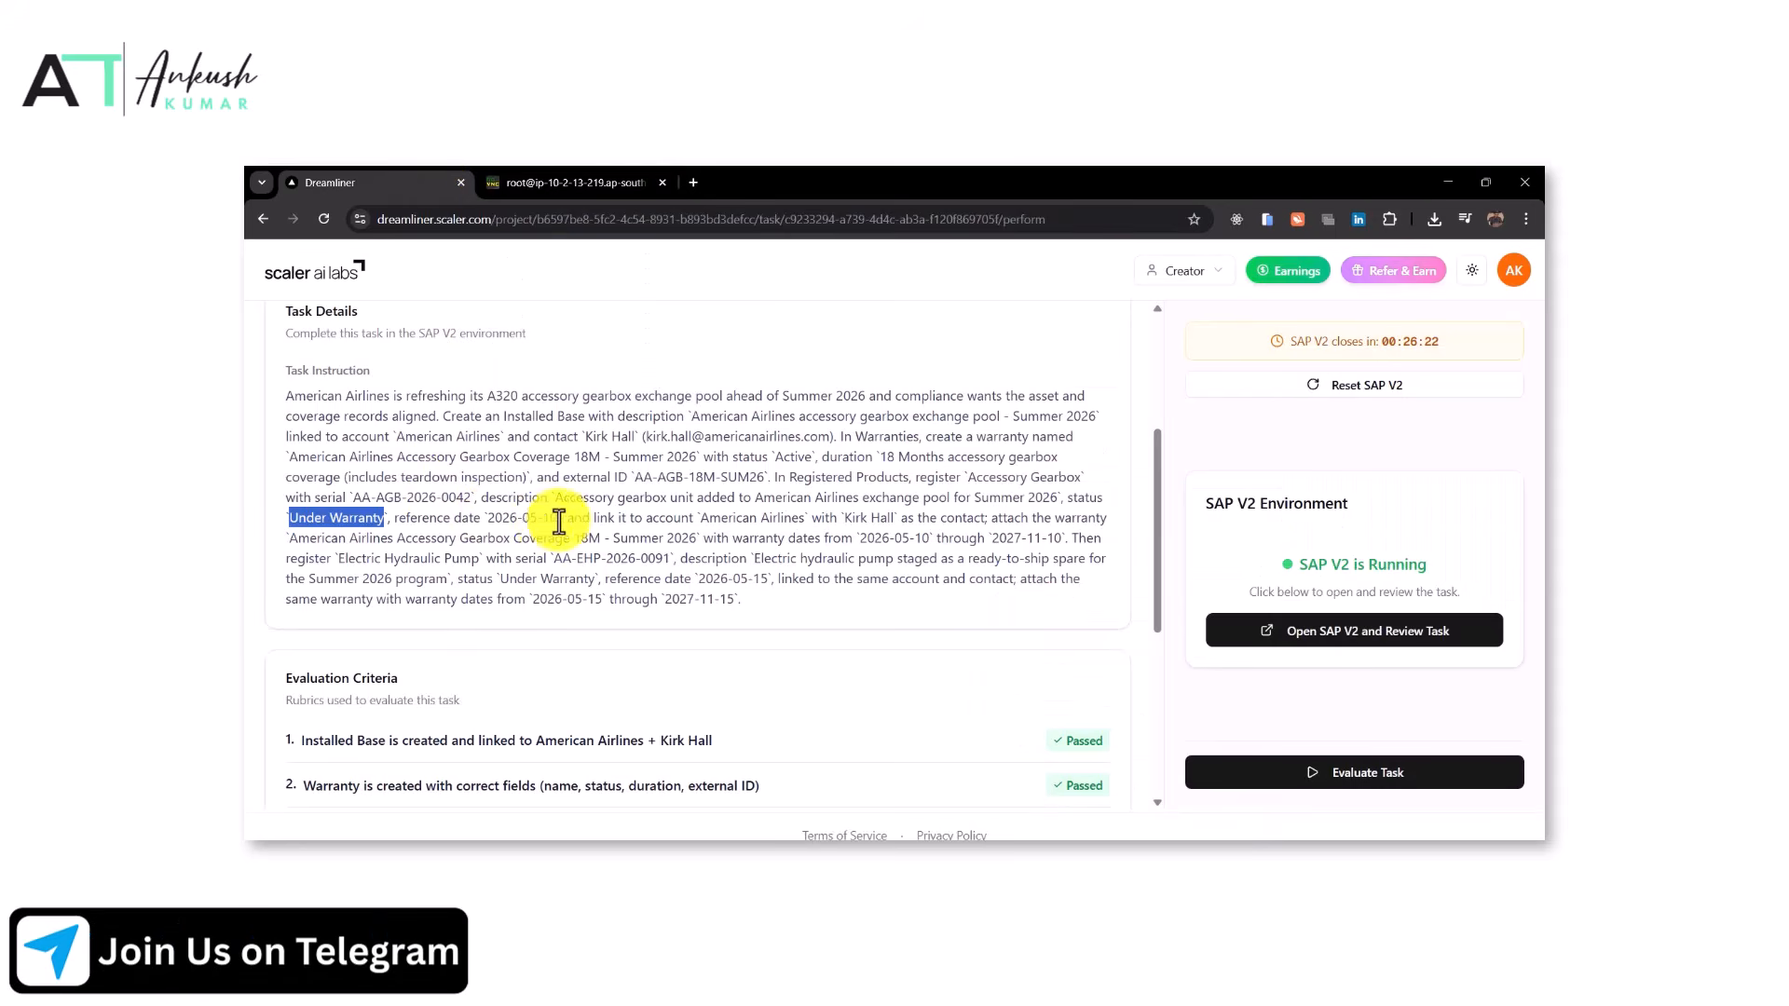
left_click(615, 182)
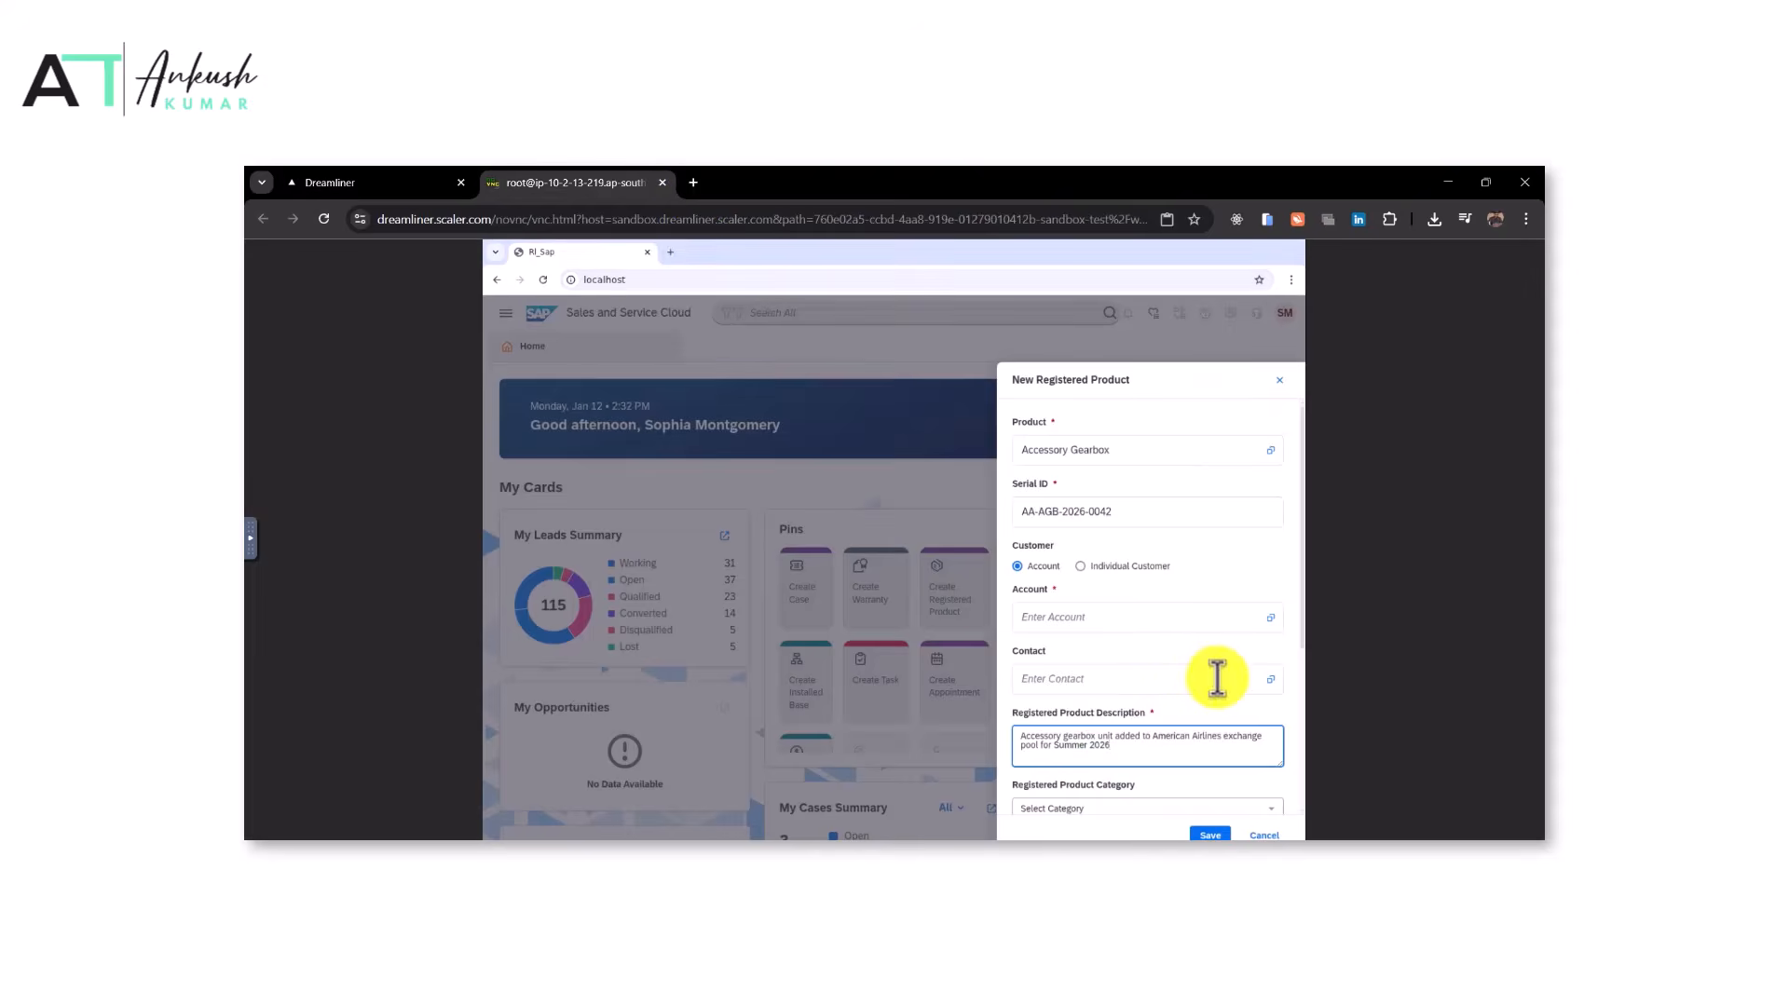
Set the registered product's purchase date to 05/10/2026
scroll(1217, 677, "down", 3)
left_click(1267, 595)
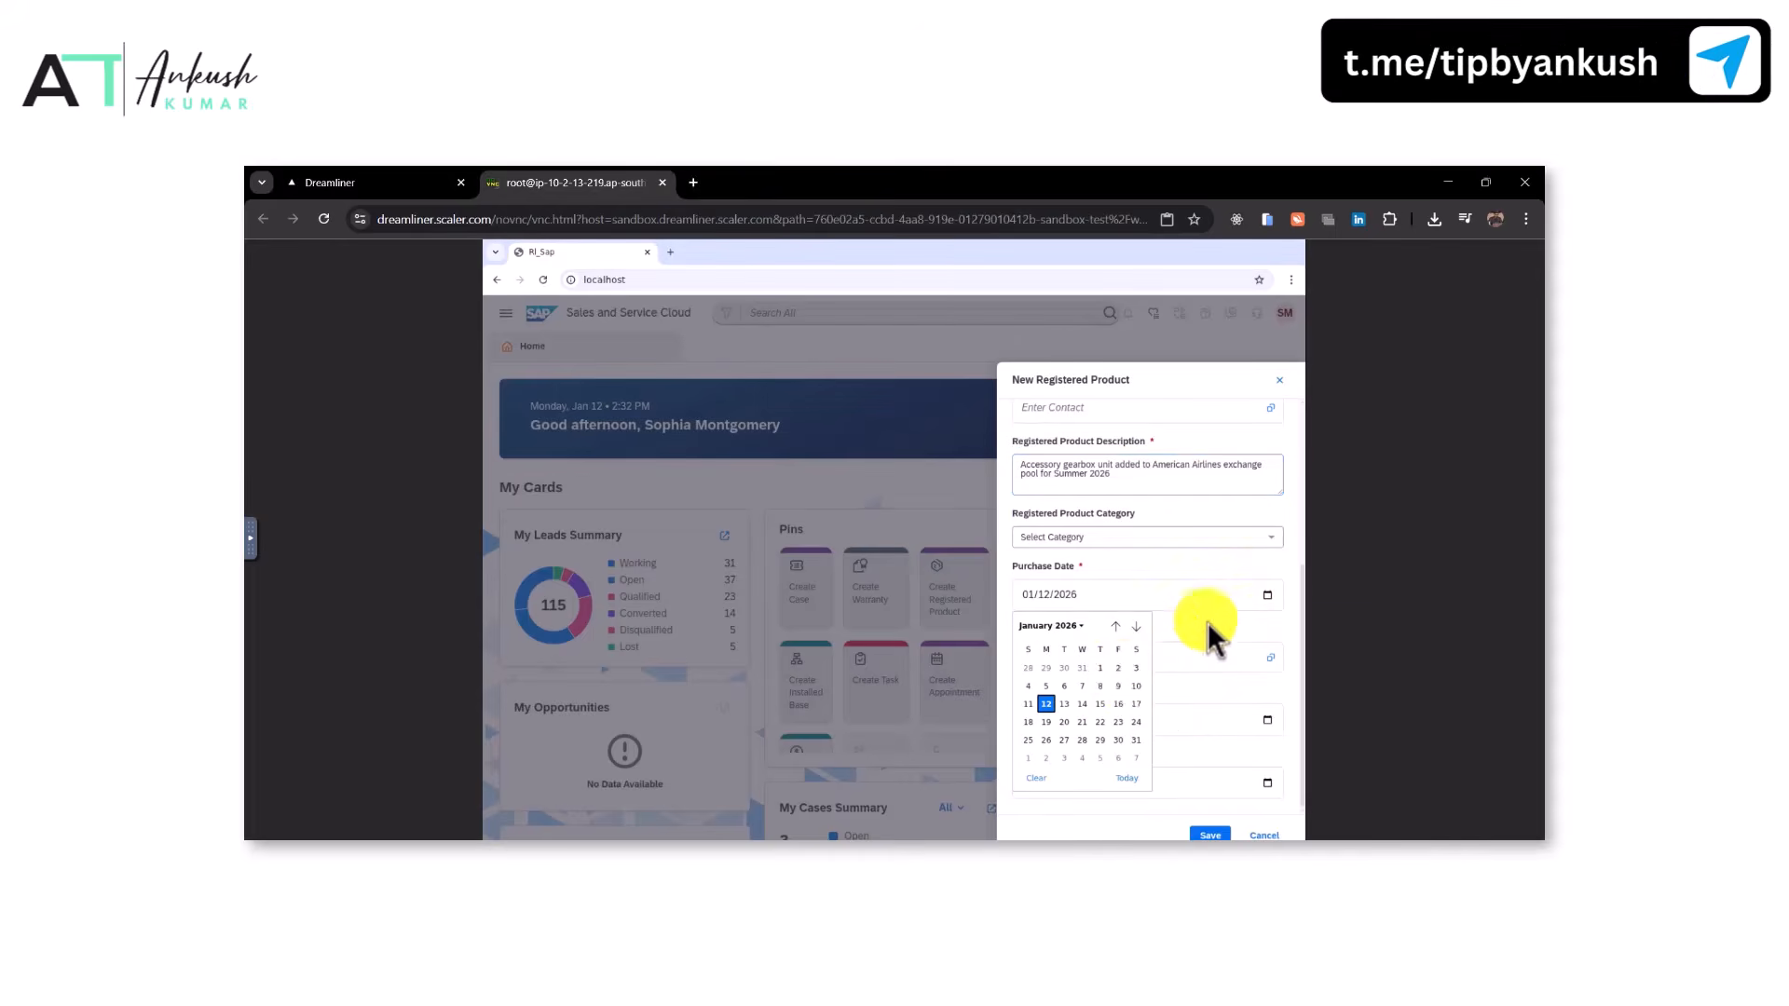
left_click(1136, 627)
left_click(1136, 627)
left_click(1135, 627)
left_click(1136, 627)
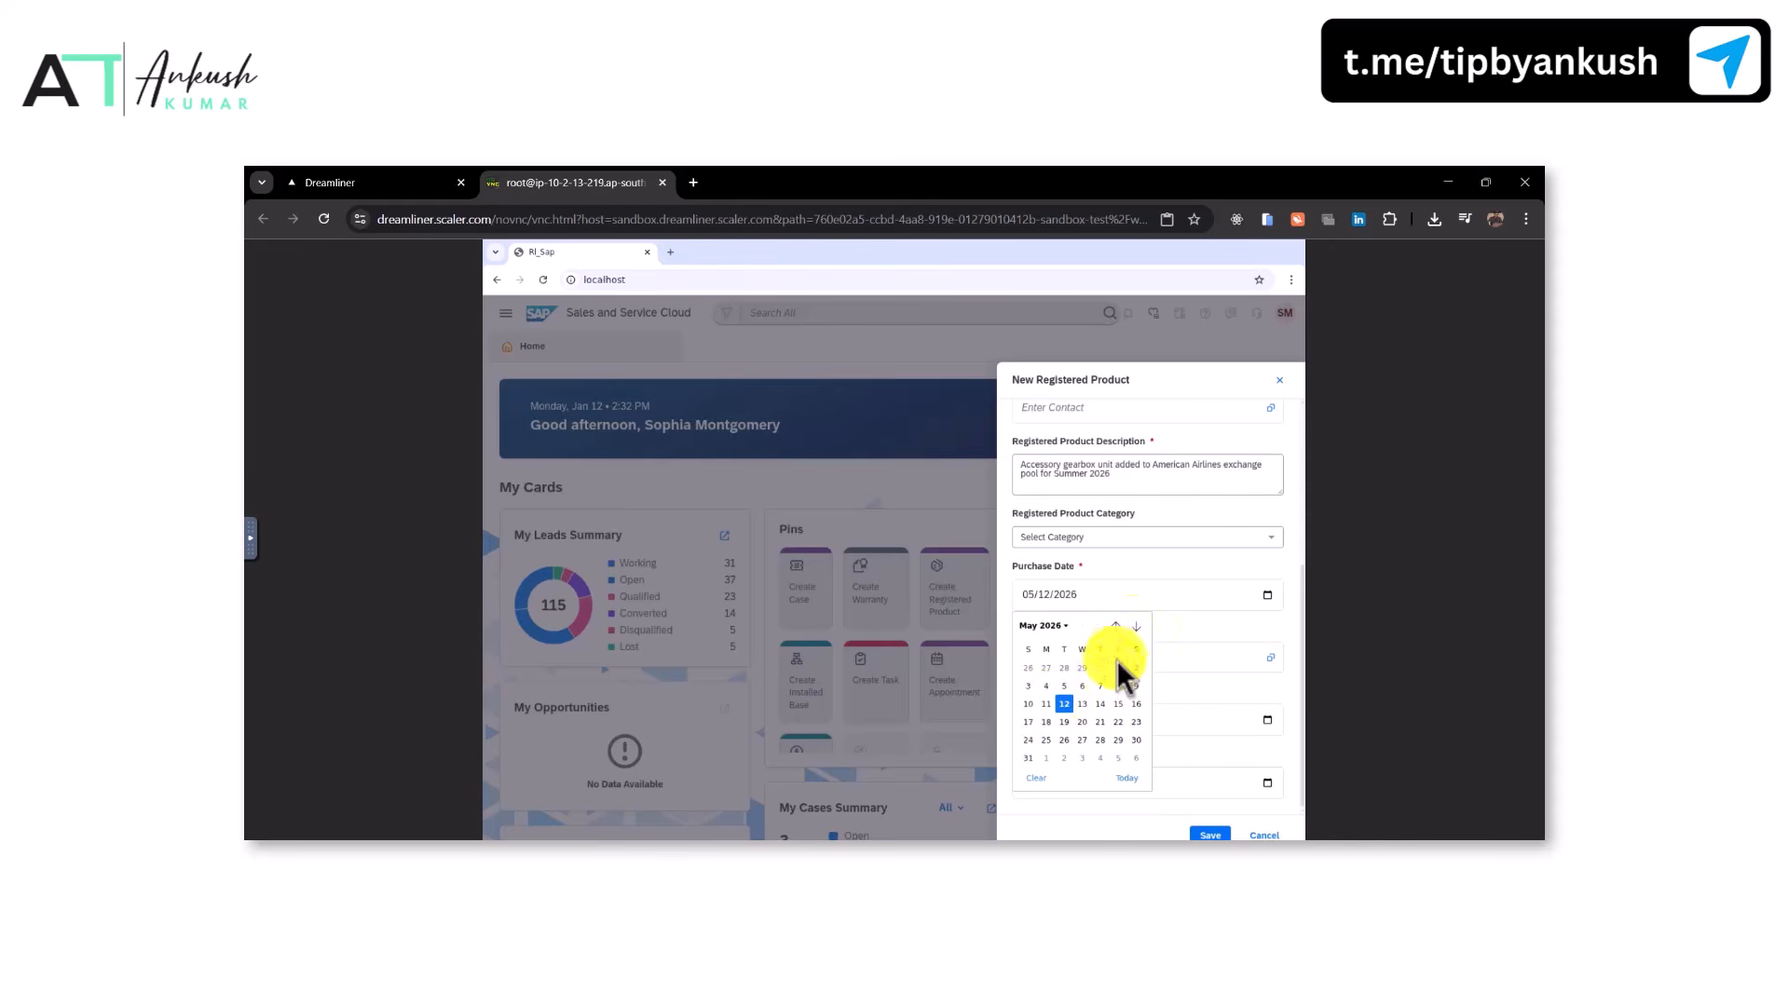
left_click(1029, 703)
Copy the account name and set the registered product's account to American Airlines
left_click(440, 179)
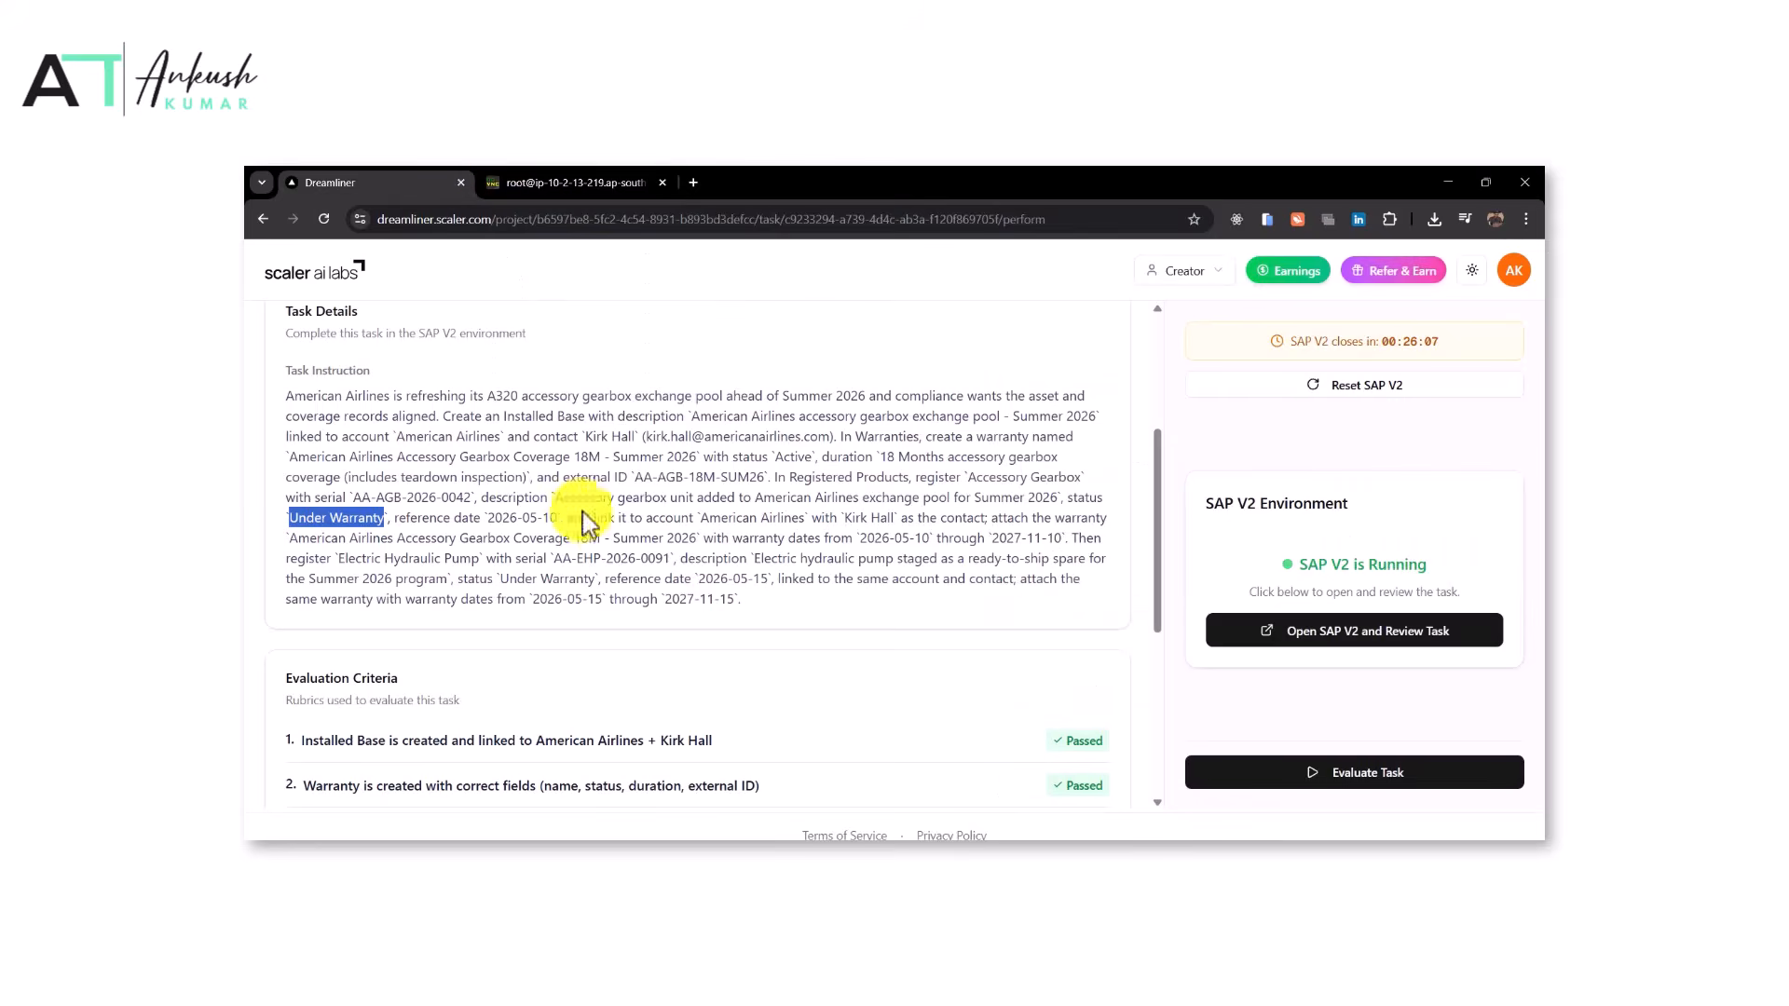
left_click_drag(701, 519, 792, 519)
key("ctrl+c")
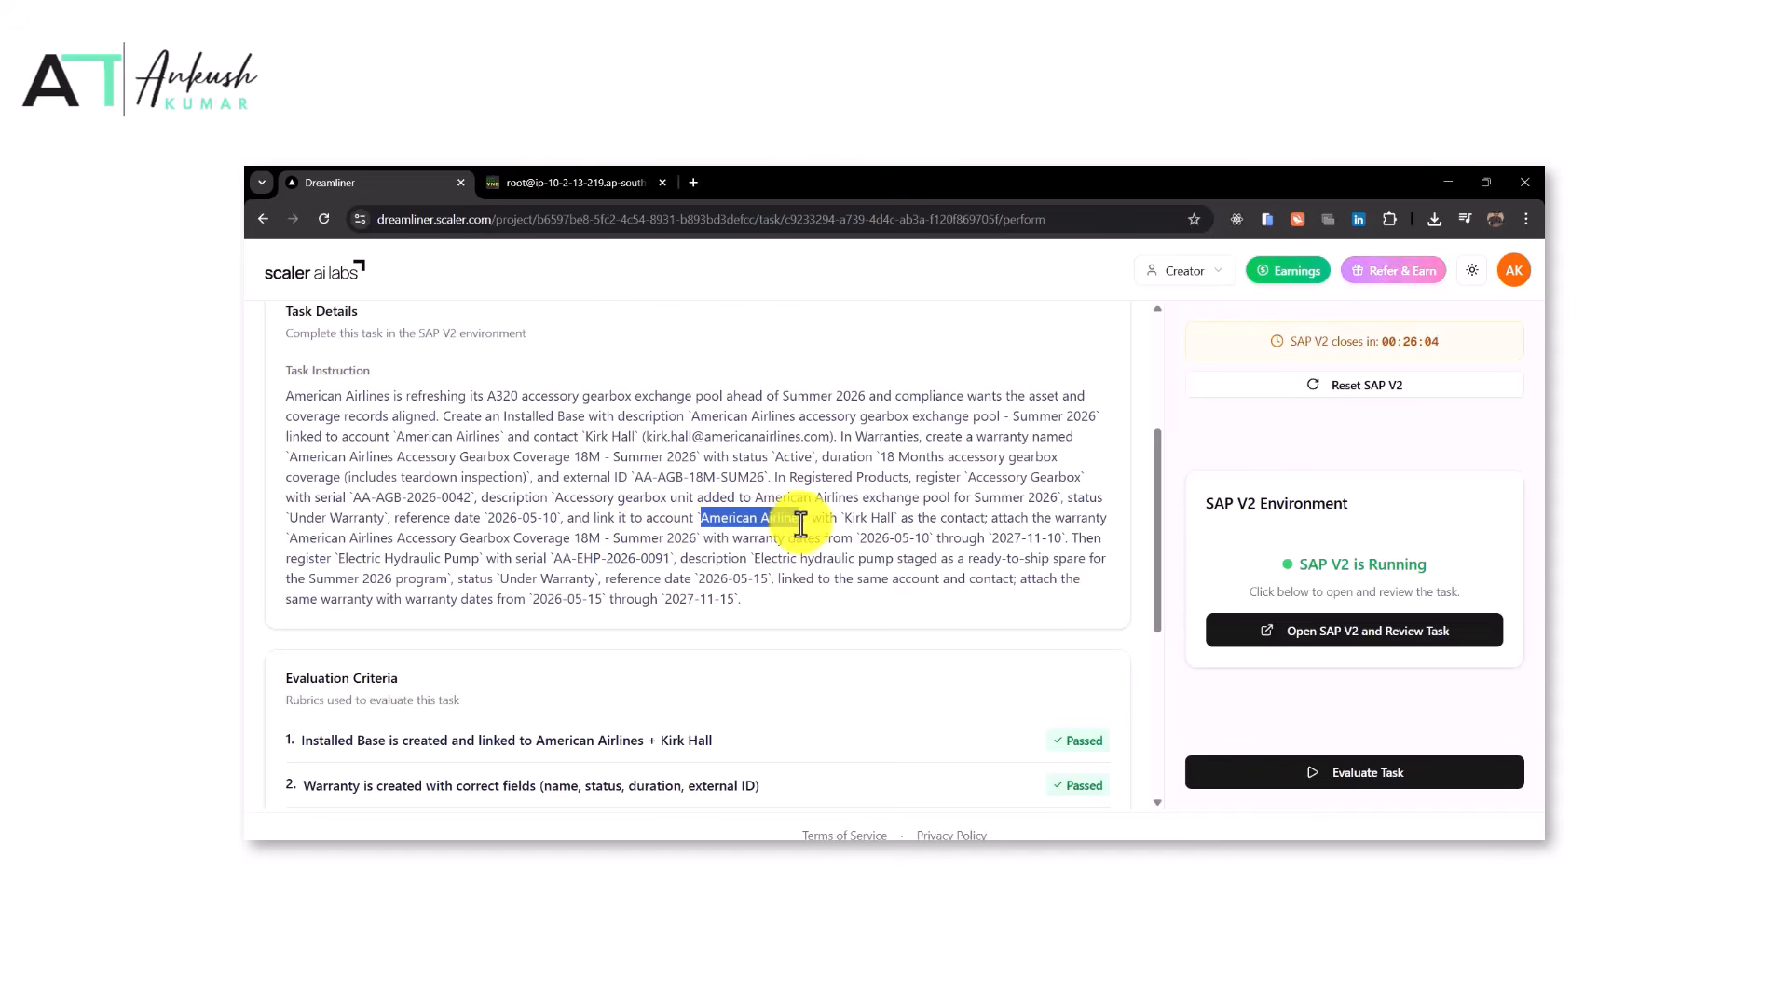
left_click(508, 179)
scroll(1072, 680, "up", 3)
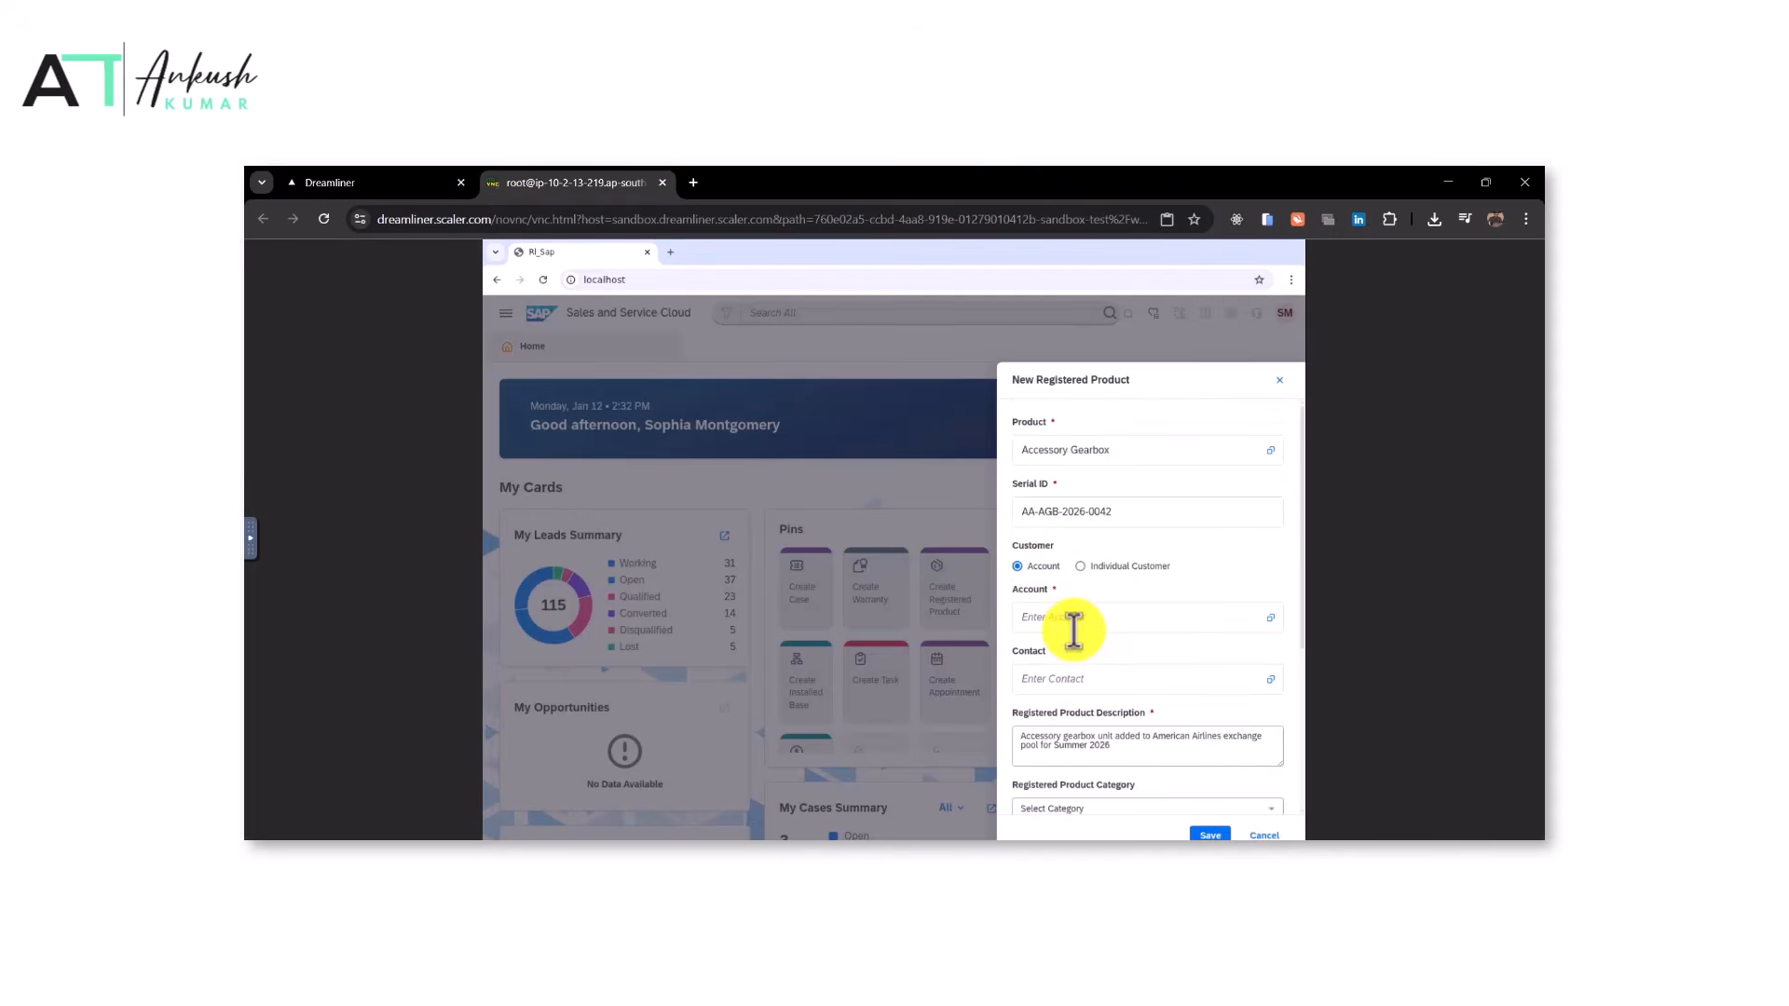
key("ctrl+v")
left_click(1062, 672)
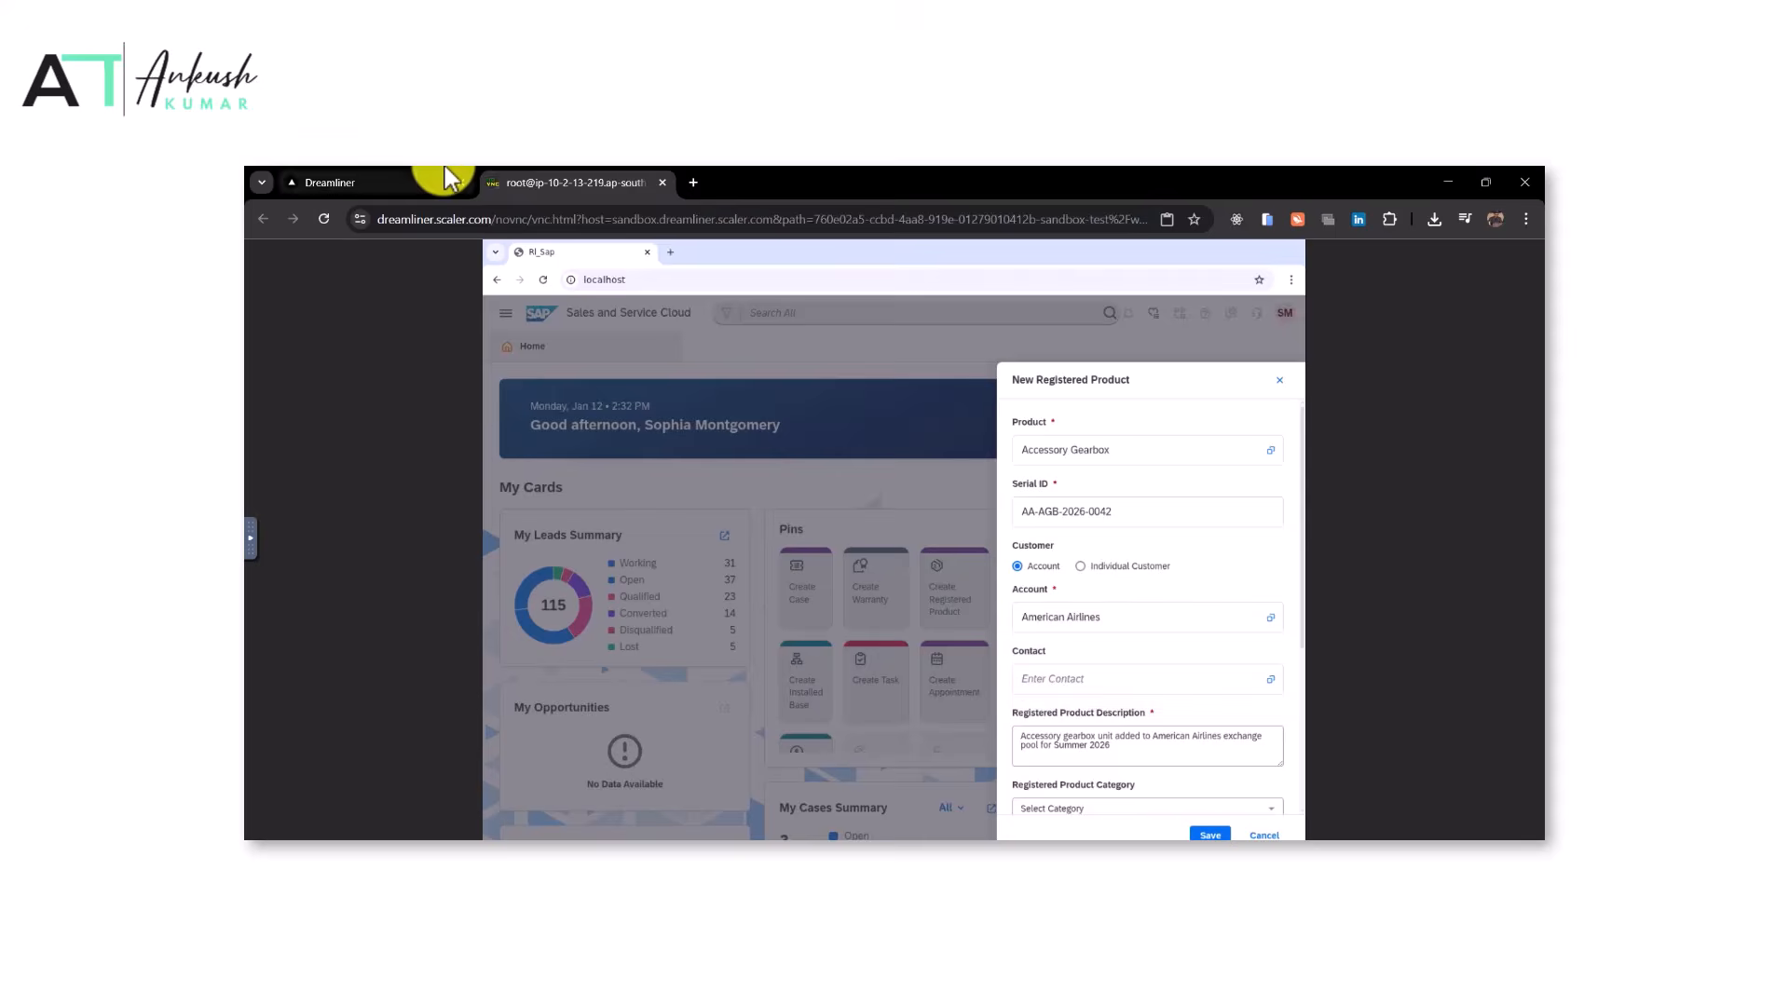
left_click(372, 181)
left_click_drag(847, 522, 891, 524)
key("ctrl+c")
left_click(596, 182)
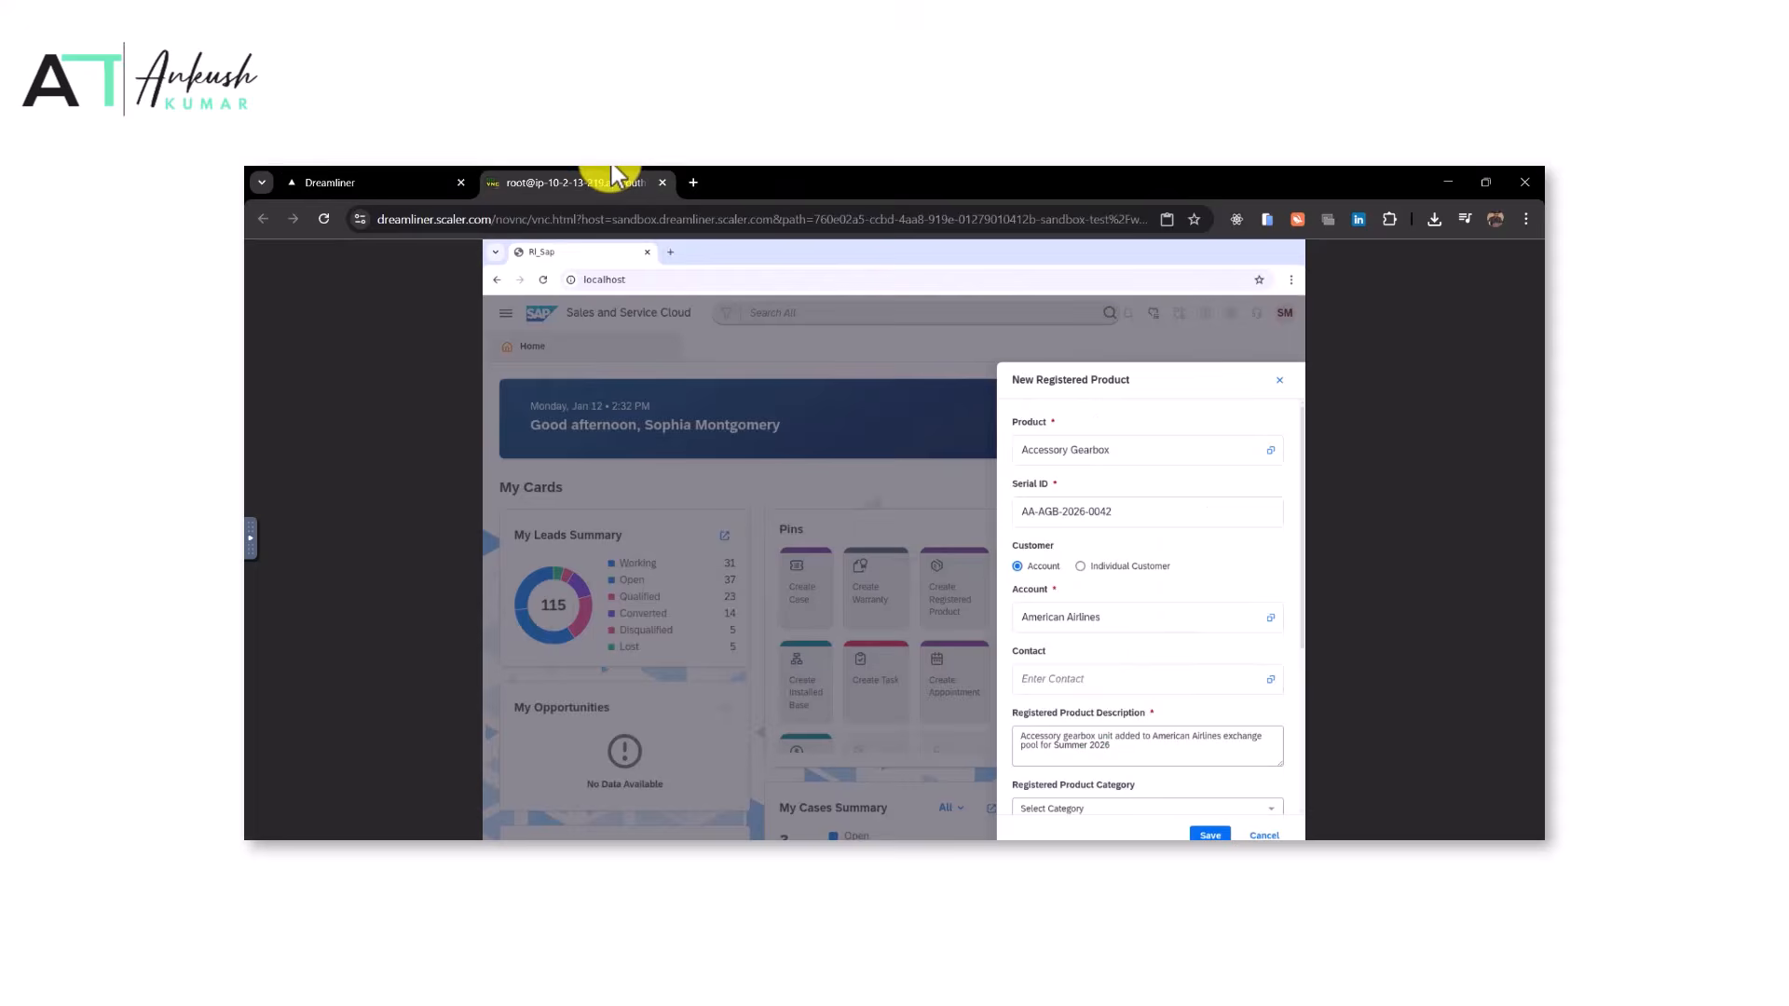
key("ctrl+v")
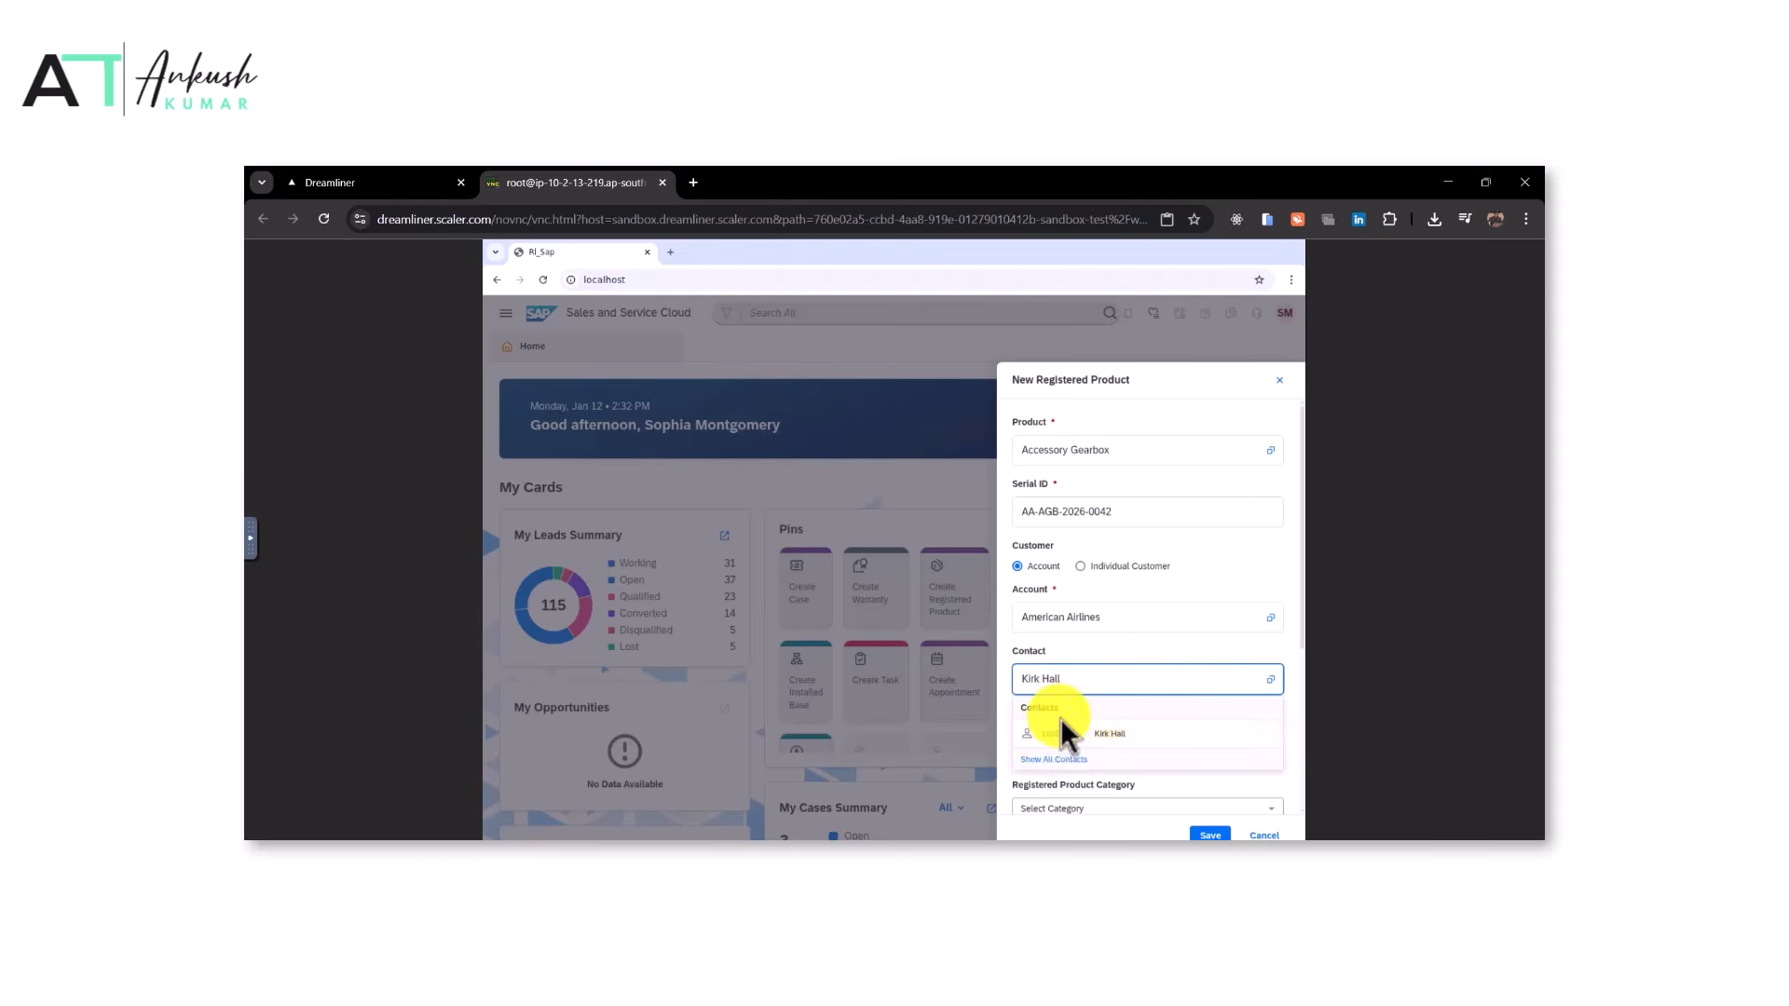
Copy the warranty name and link the registered product to the warranty 'American Airlines Accessory Gearbox Coverage 18M - Summer 2026'
left_click(391, 182)
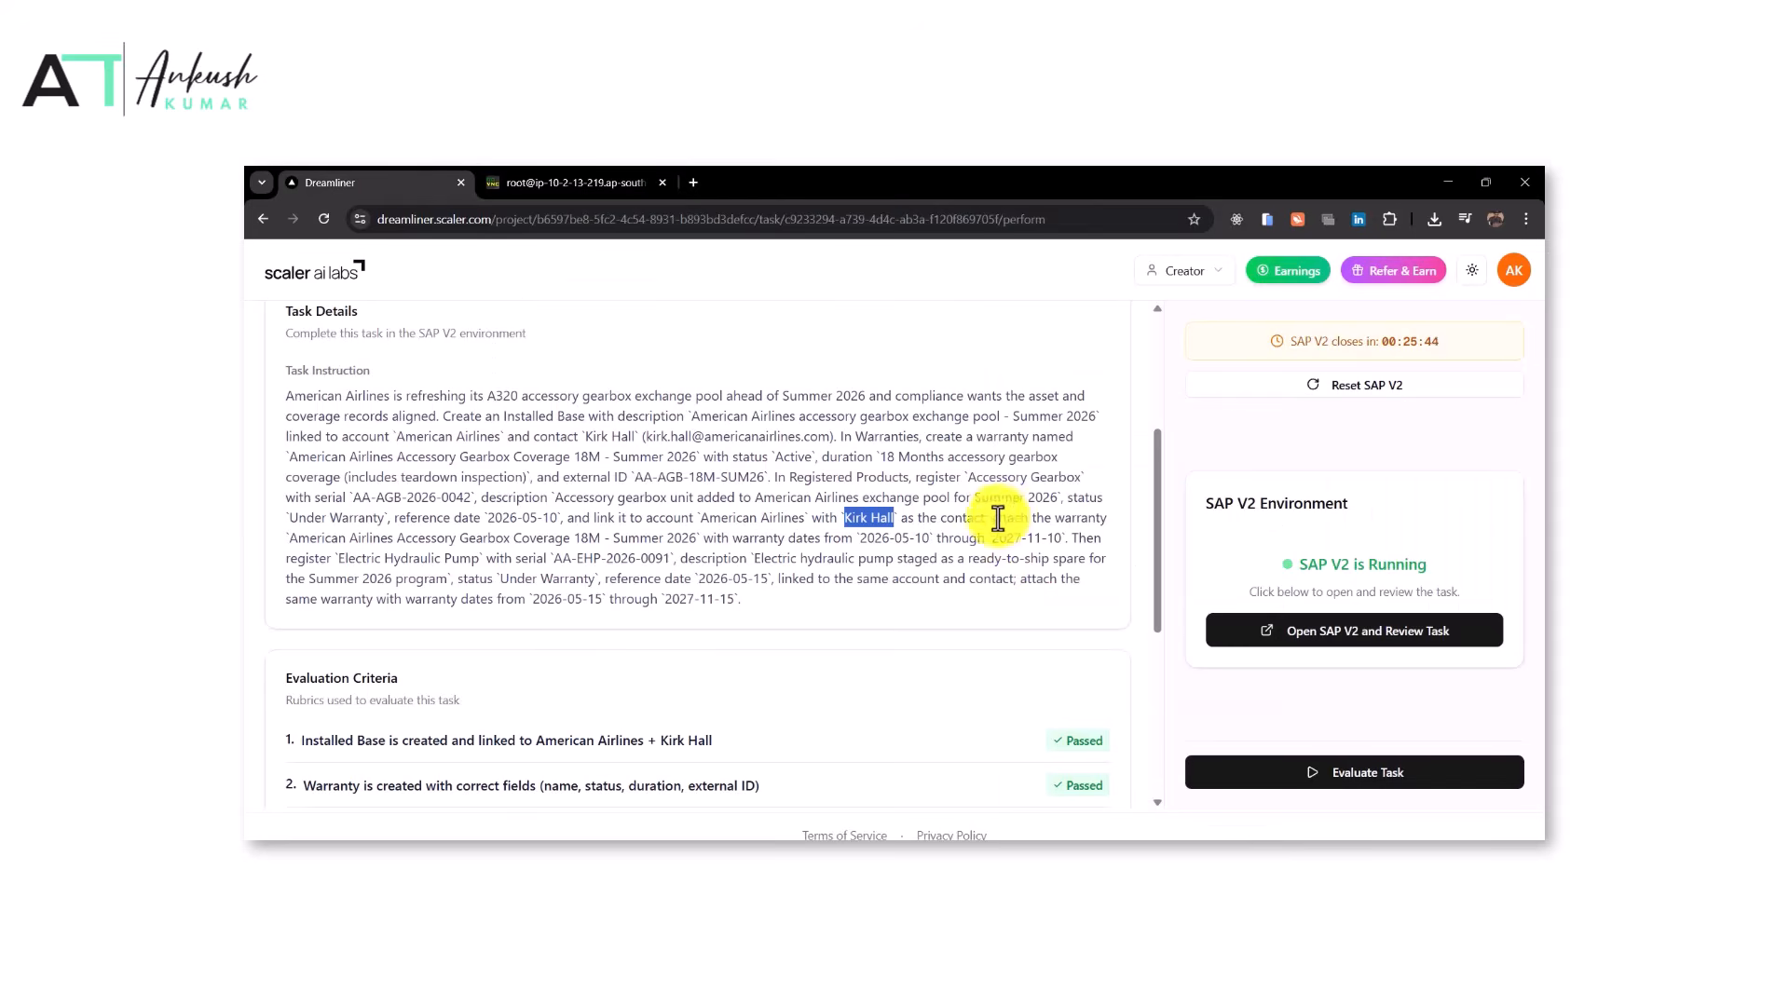
left_click_drag(290, 537, 698, 538)
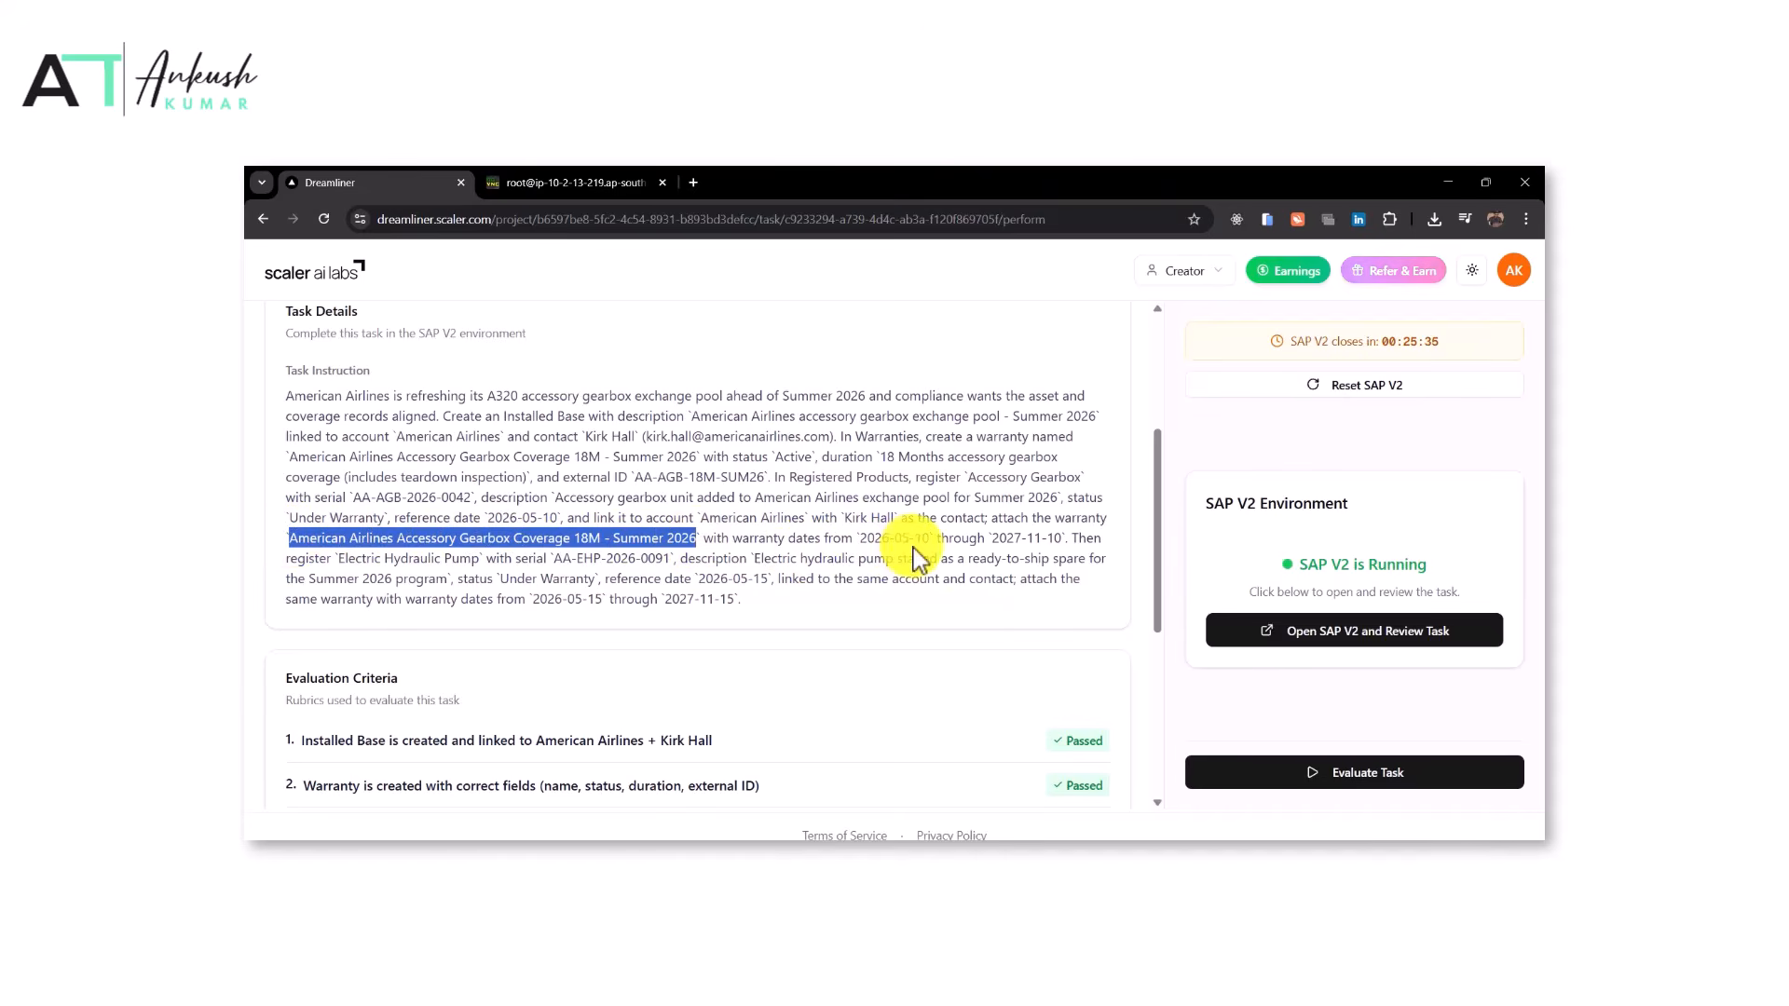
left_click(568, 183)
scroll(1118, 706, "down", 3)
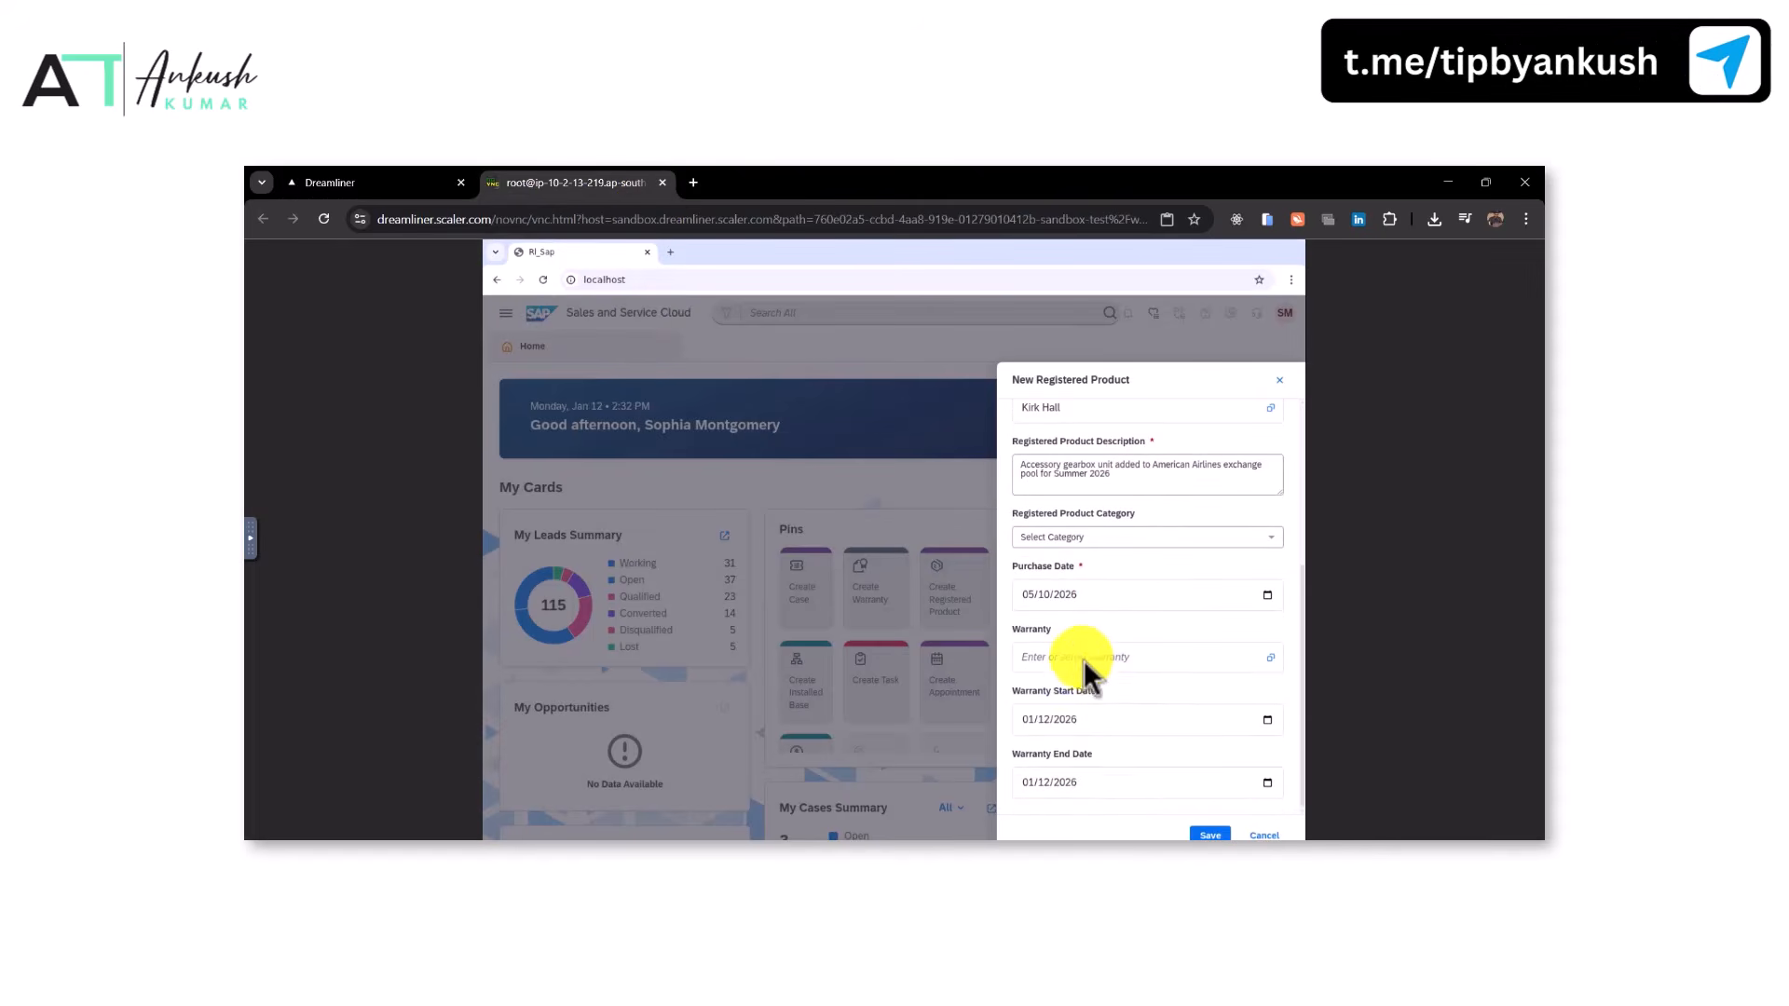
left_click(1080, 658)
left_click(1118, 689)
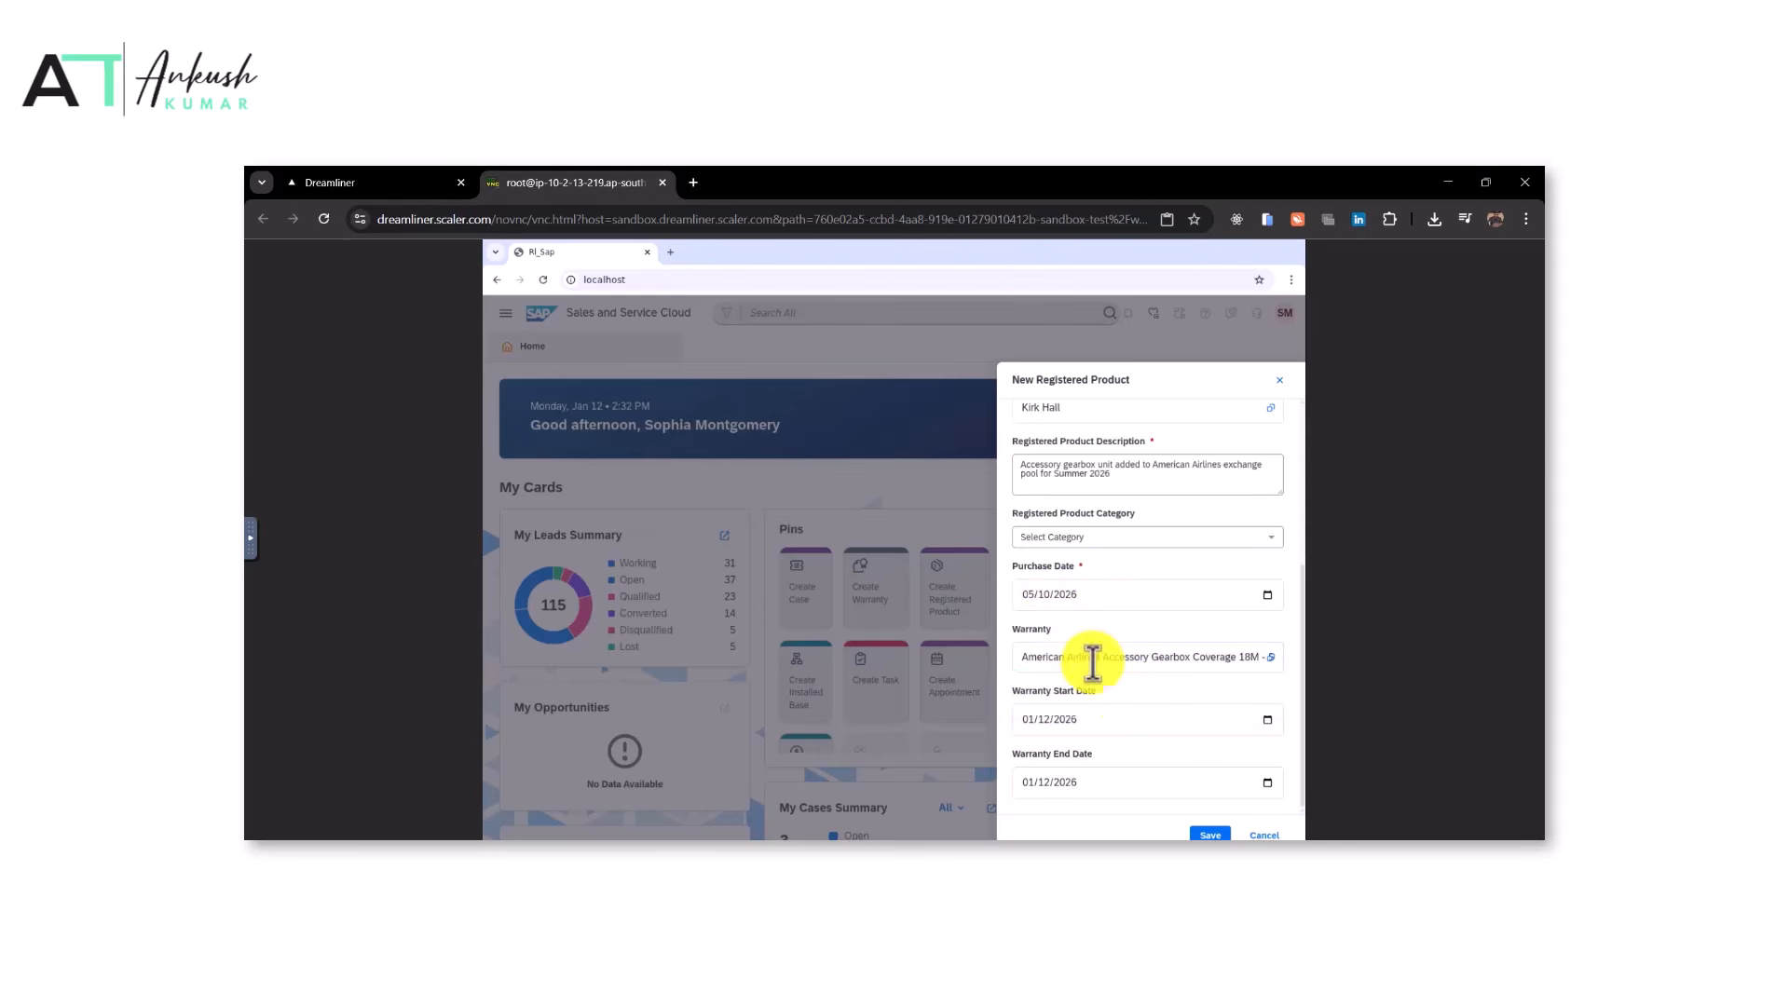
Set the registered product's warranty start date to 05/10/2026
left_click(1267, 720)
left_click(1133, 537)
left_click(1134, 537)
left_click(1134, 537)
left_click(1134, 537)
left_click(1026, 613)
Copy the end date from the task and set the warranty end date to 11/10/2027
key("ctrl+Tab")
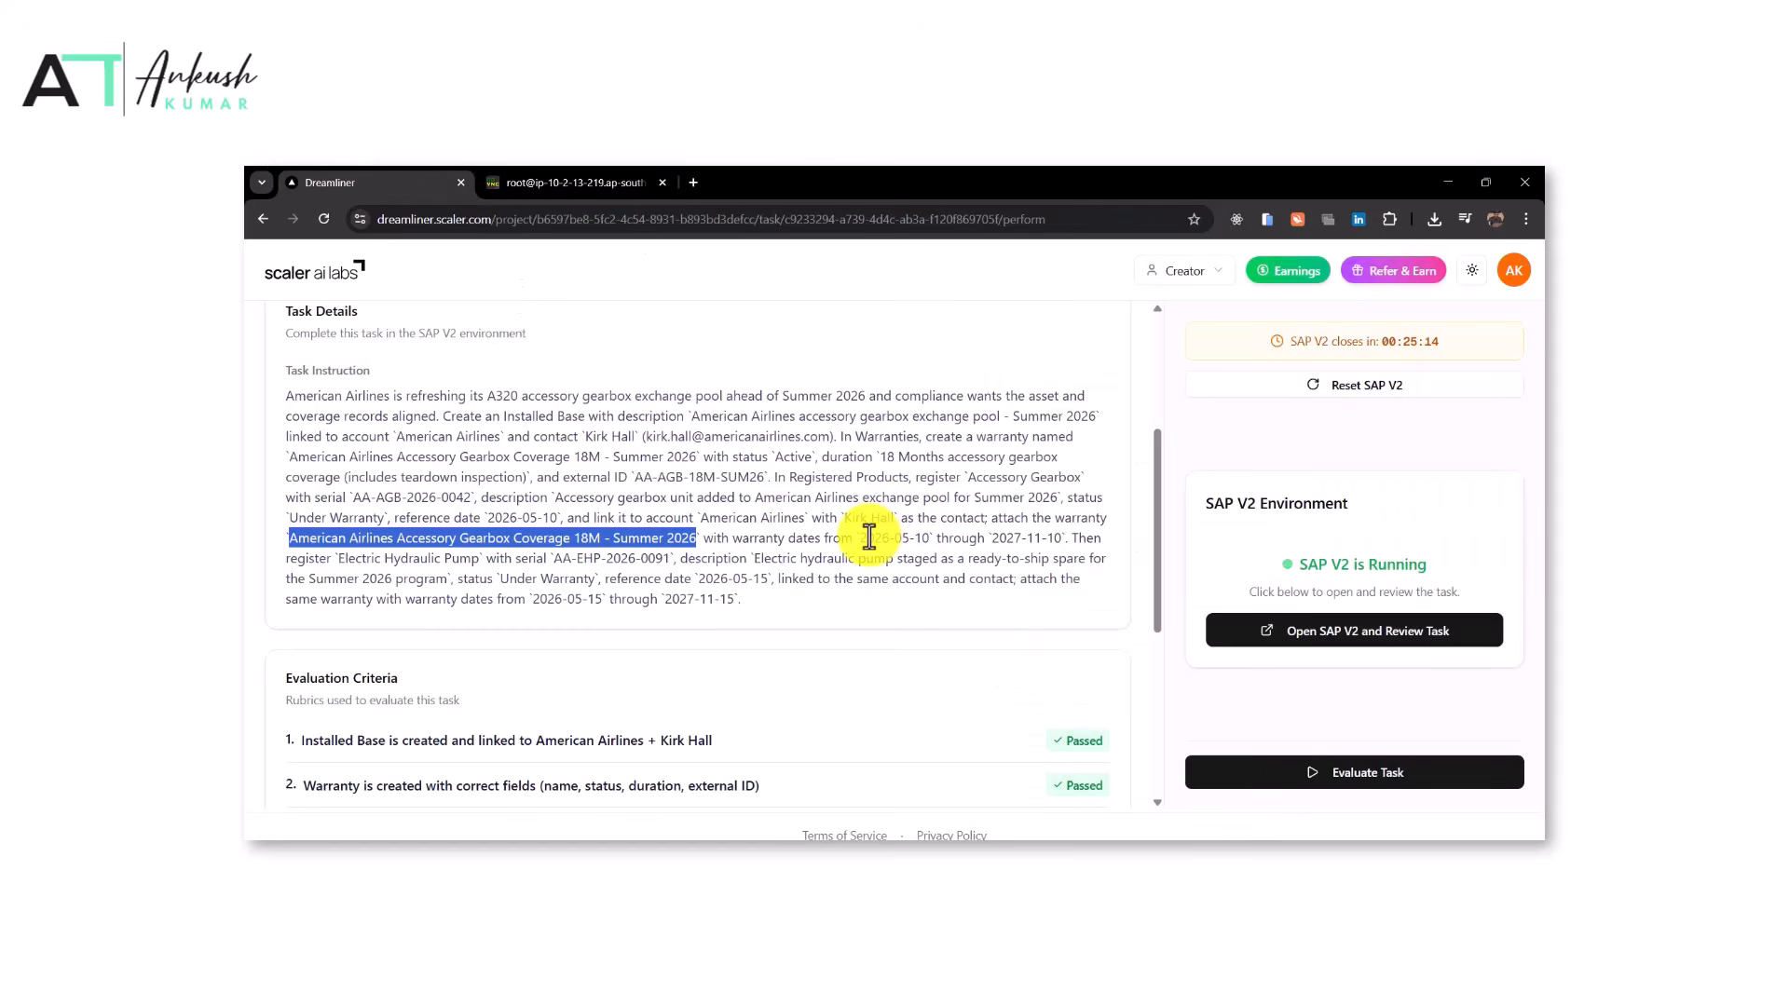
left_click_drag(868, 537, 1059, 541)
left_click(579, 180)
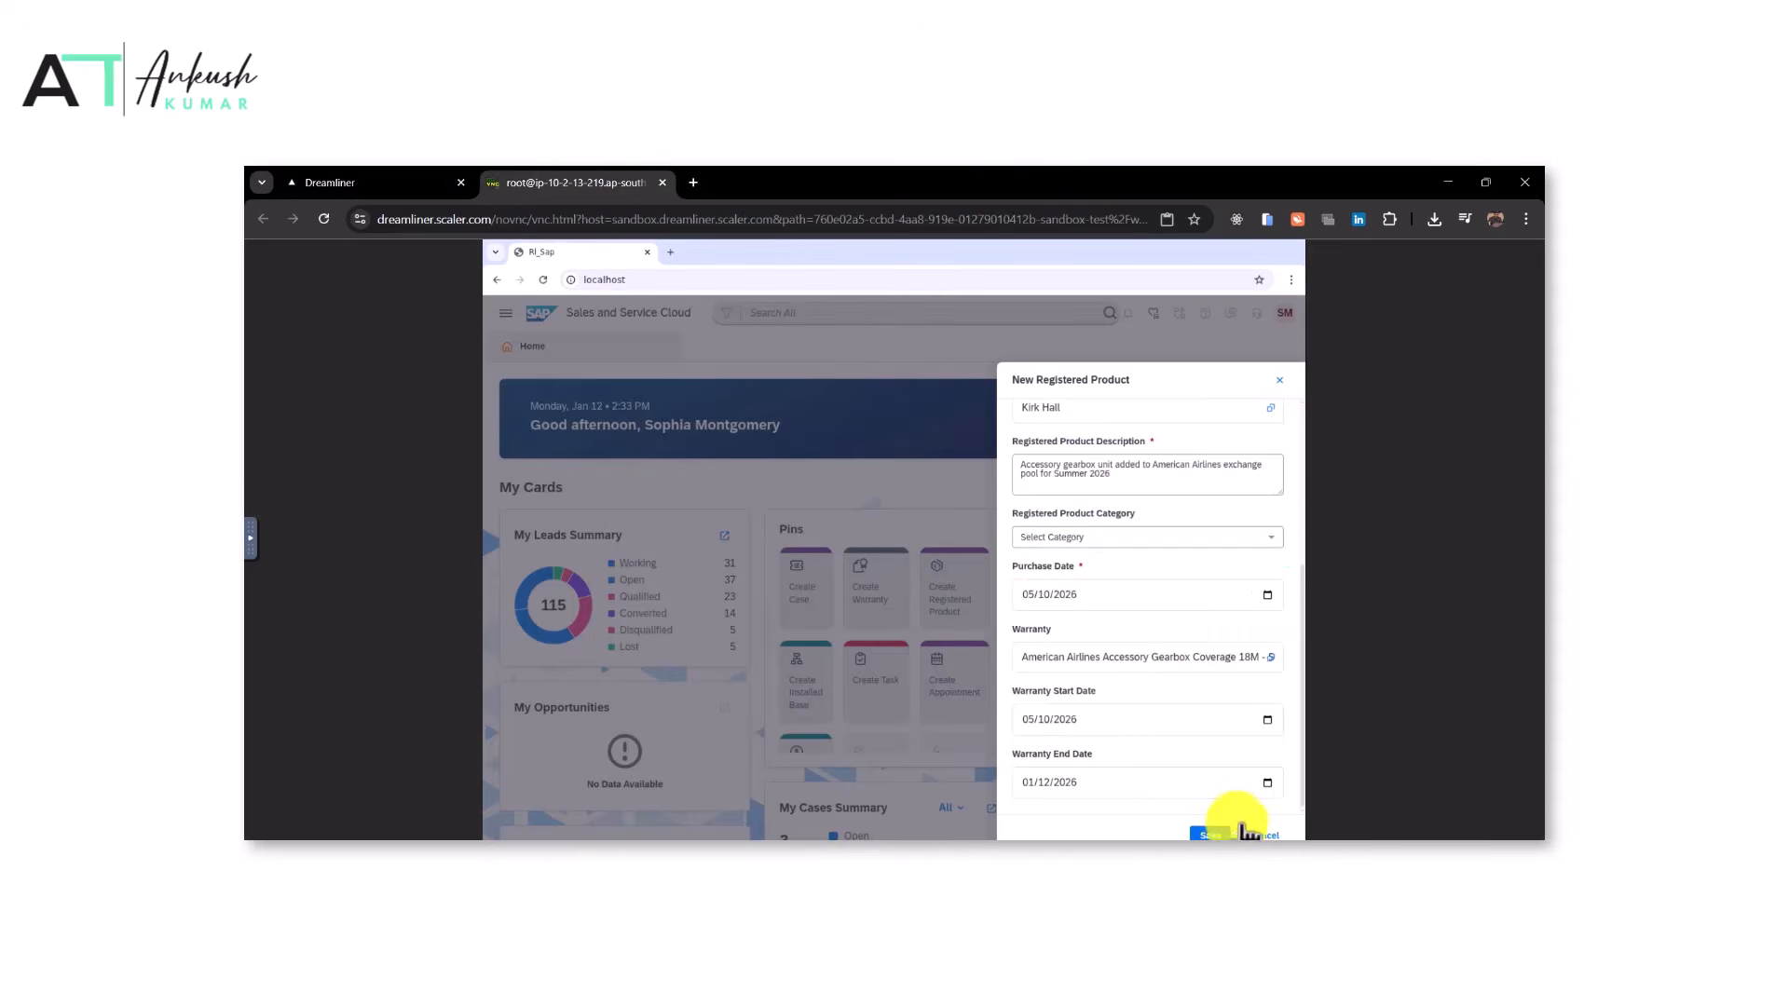
left_click(1267, 782)
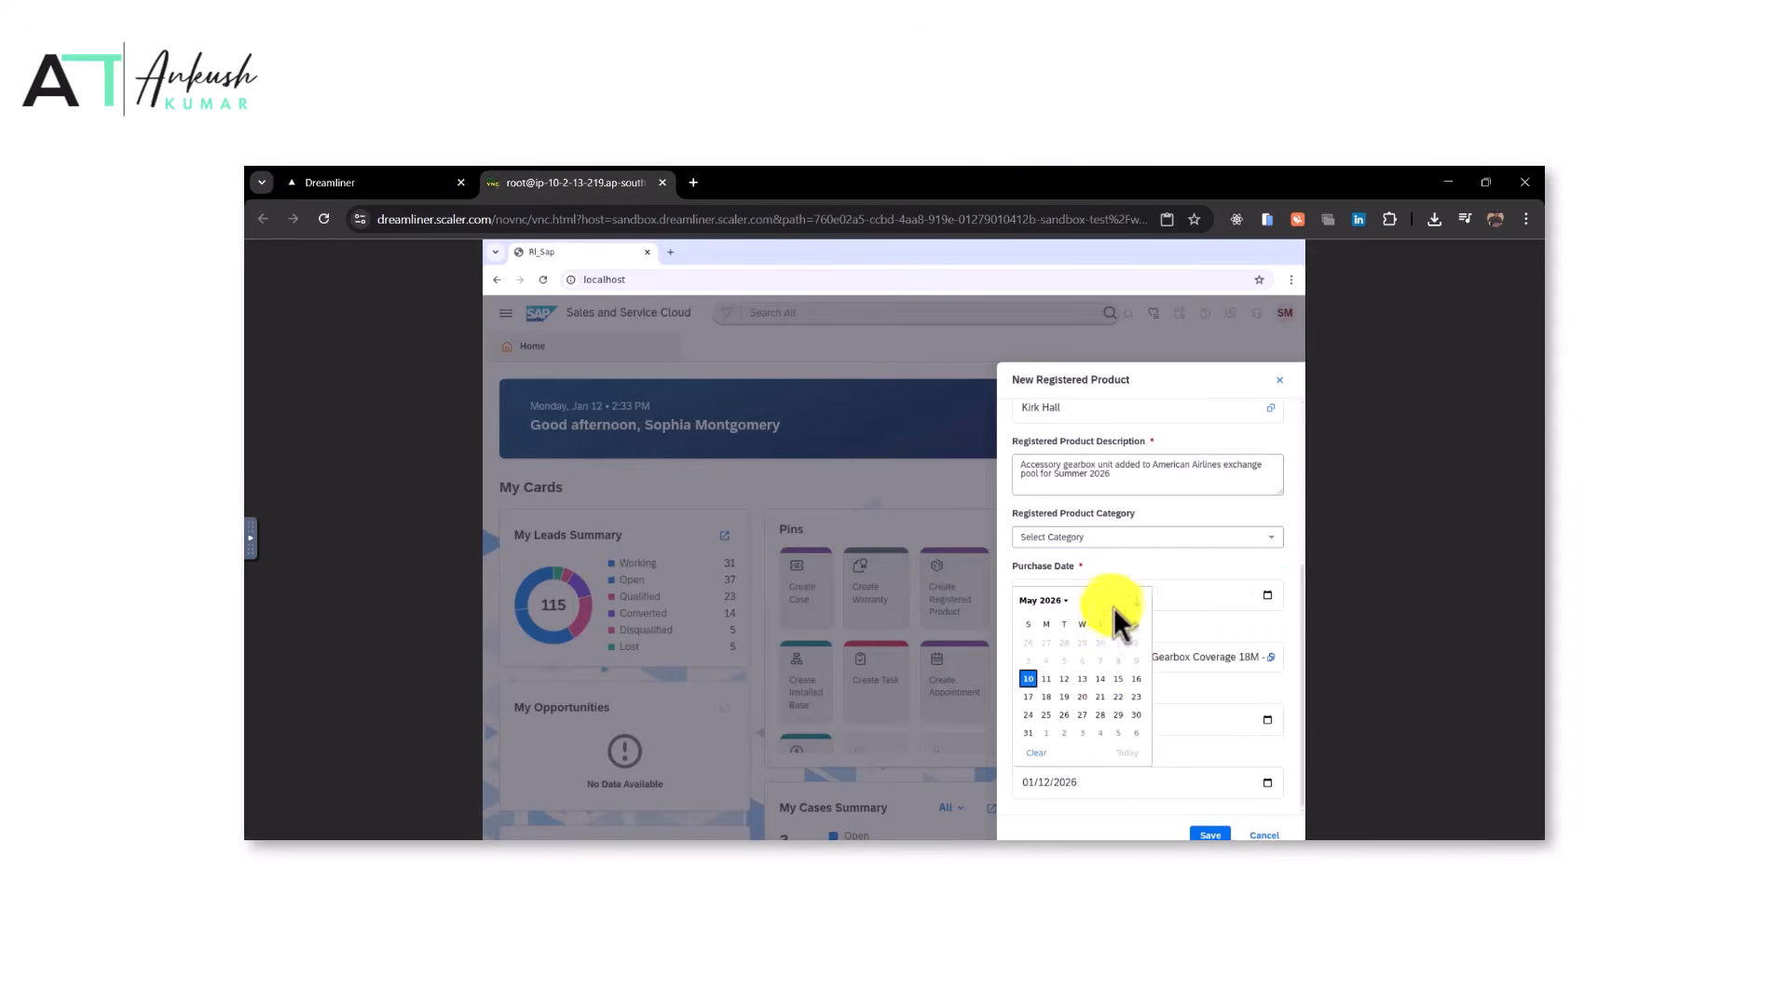
left_click(1137, 601)
left_click(1137, 600)
left_click(1063, 601)
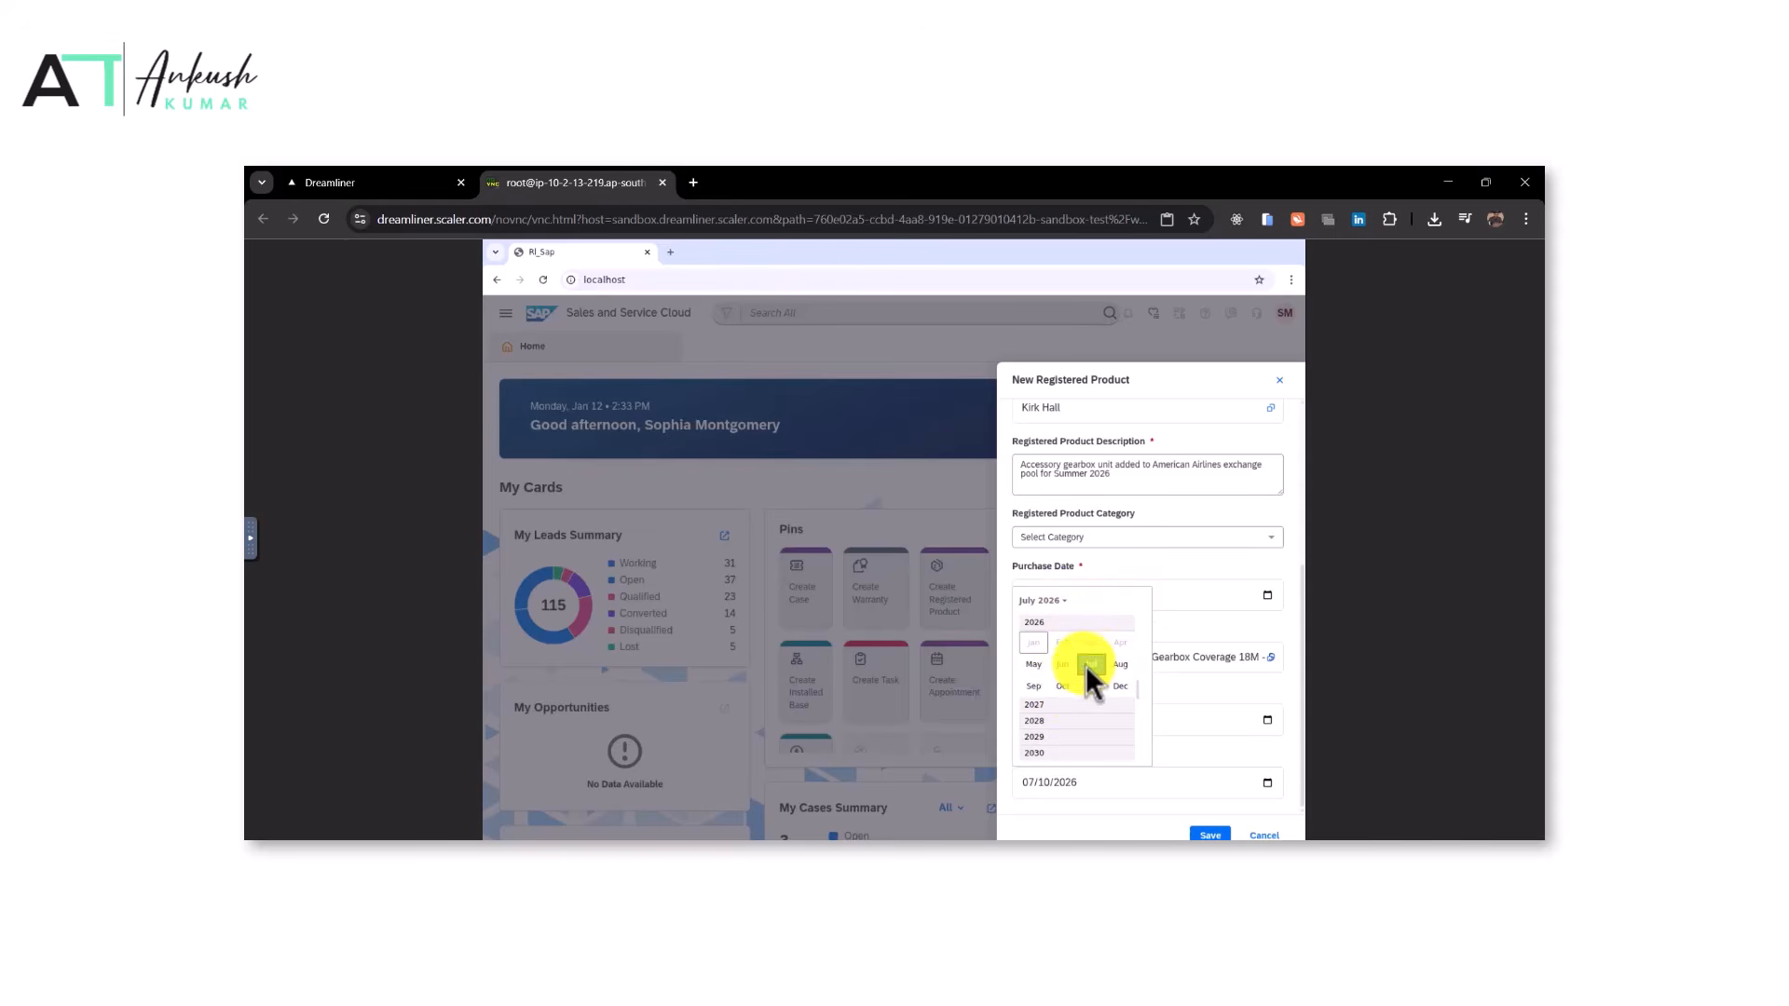
left_click(1036, 708)
left_click(1093, 684)
left_click(1085, 663)
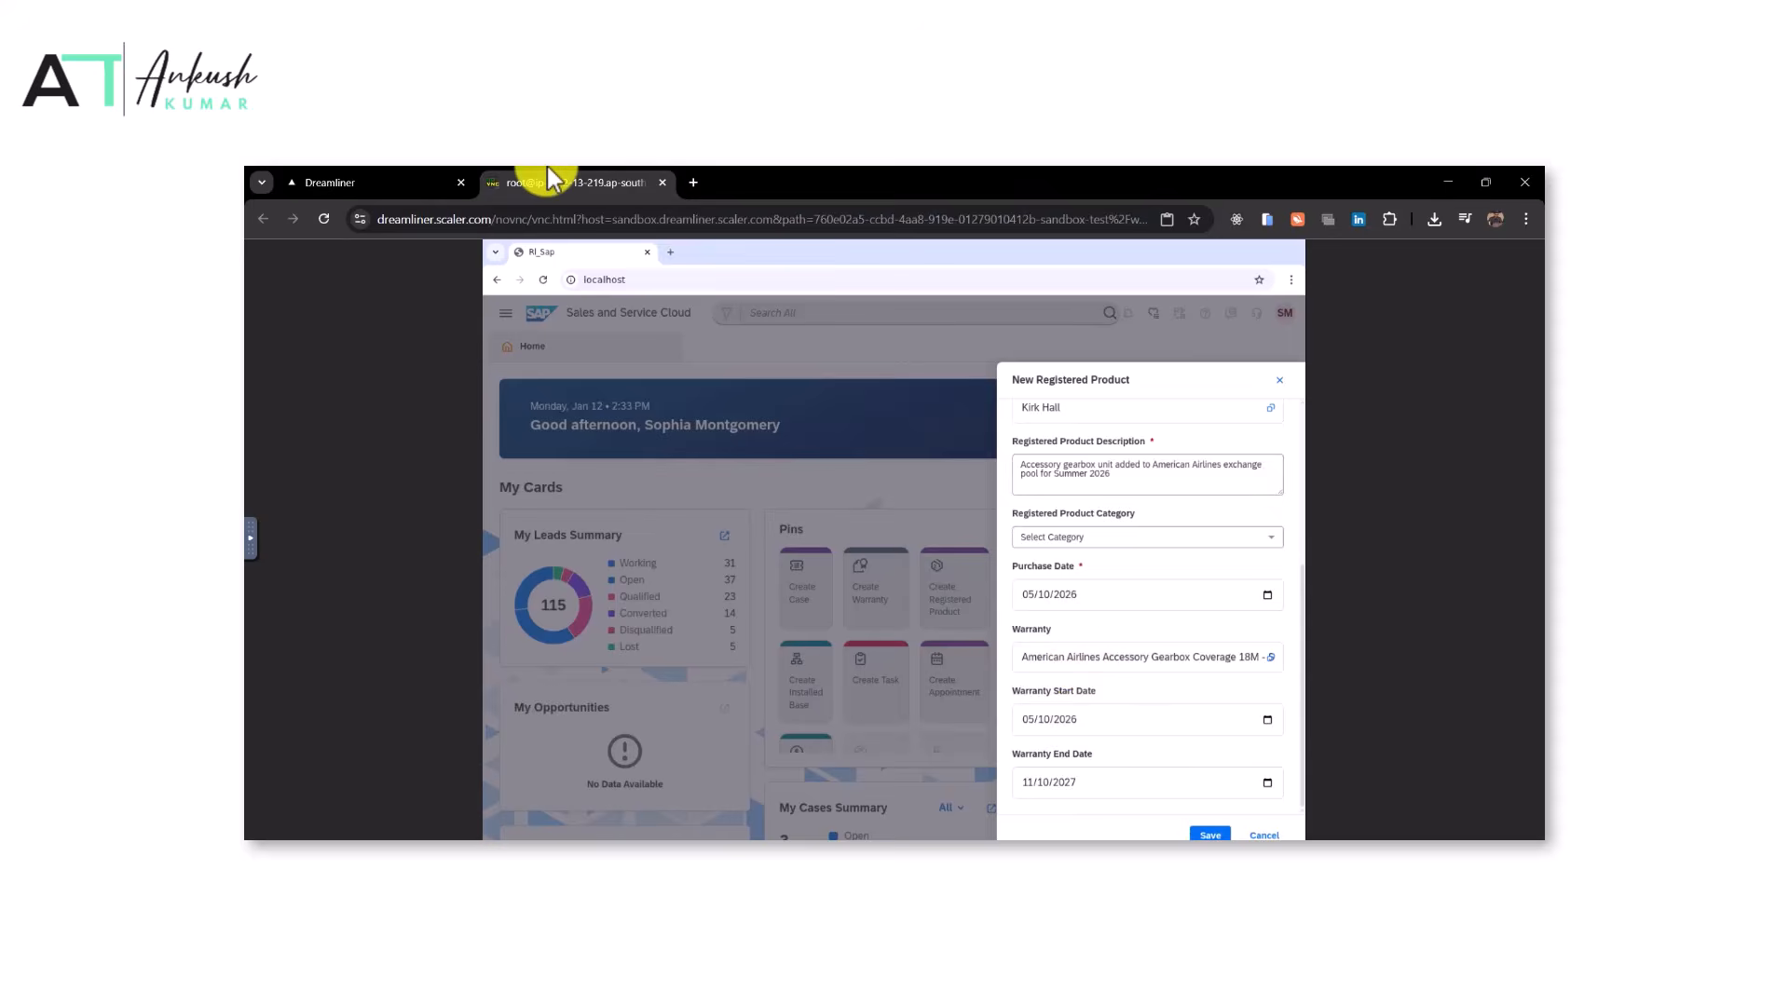
Check the task instructions and save the Accessory Gearbox registered product
left_click(431, 182)
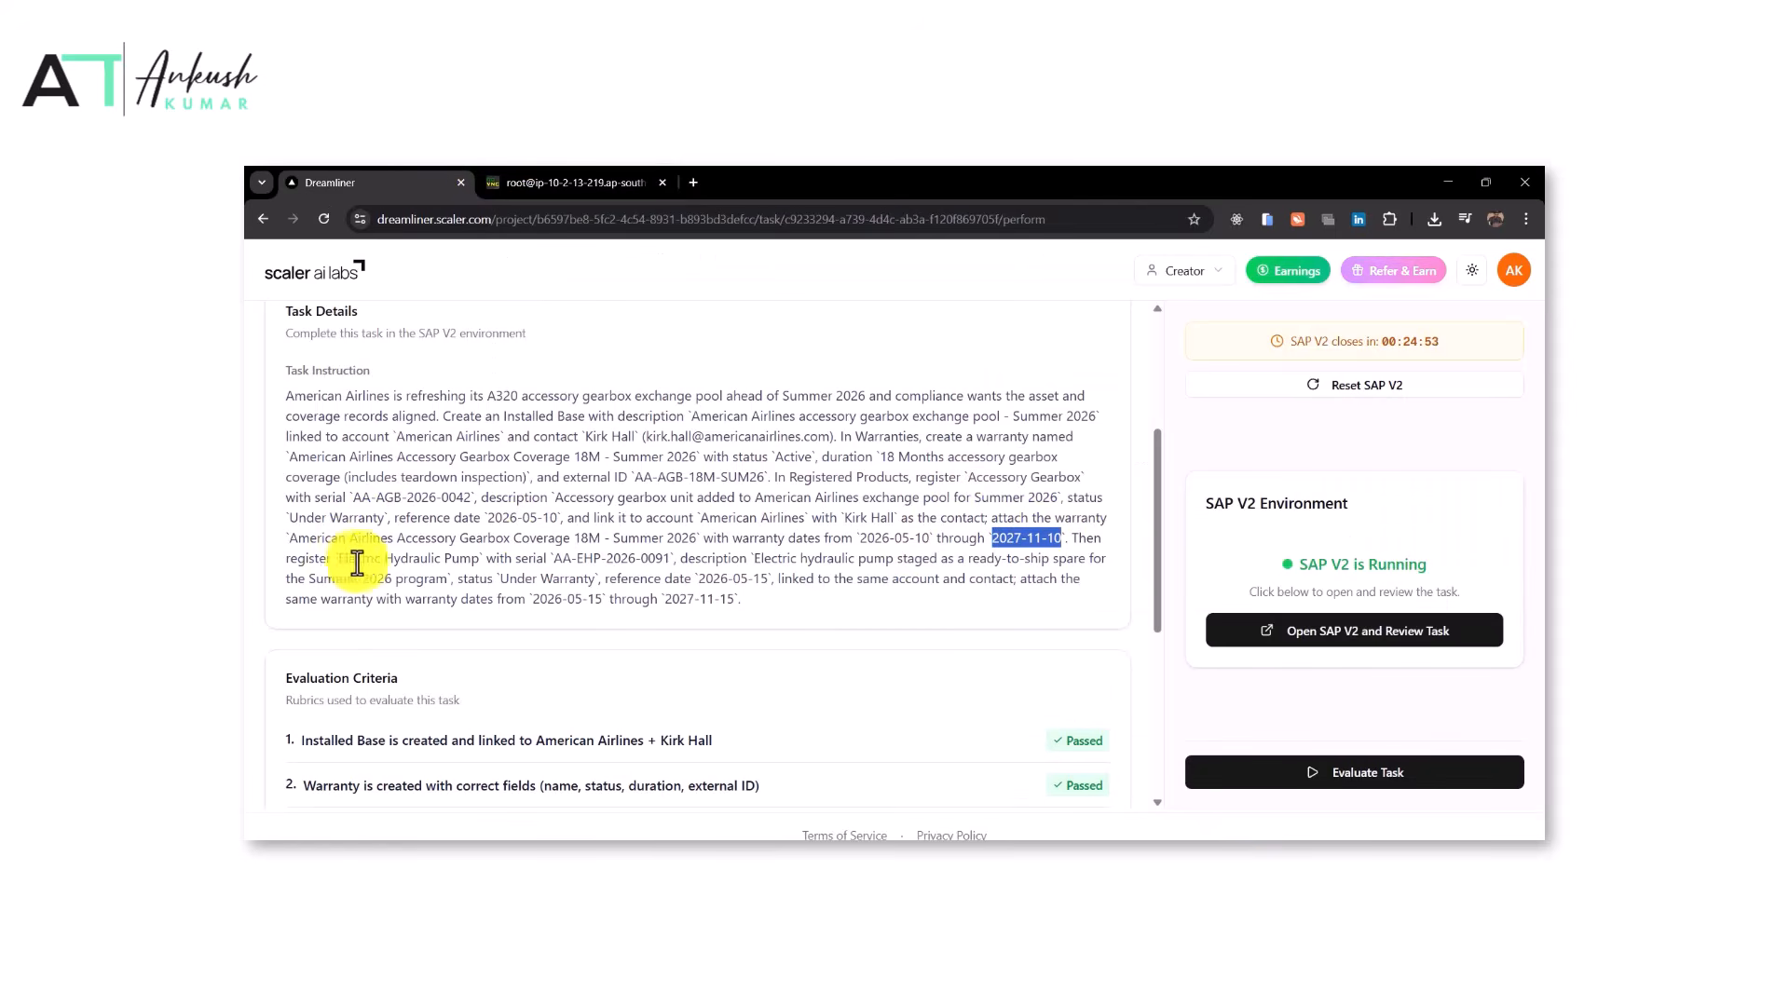
key("ctrl+Tab")
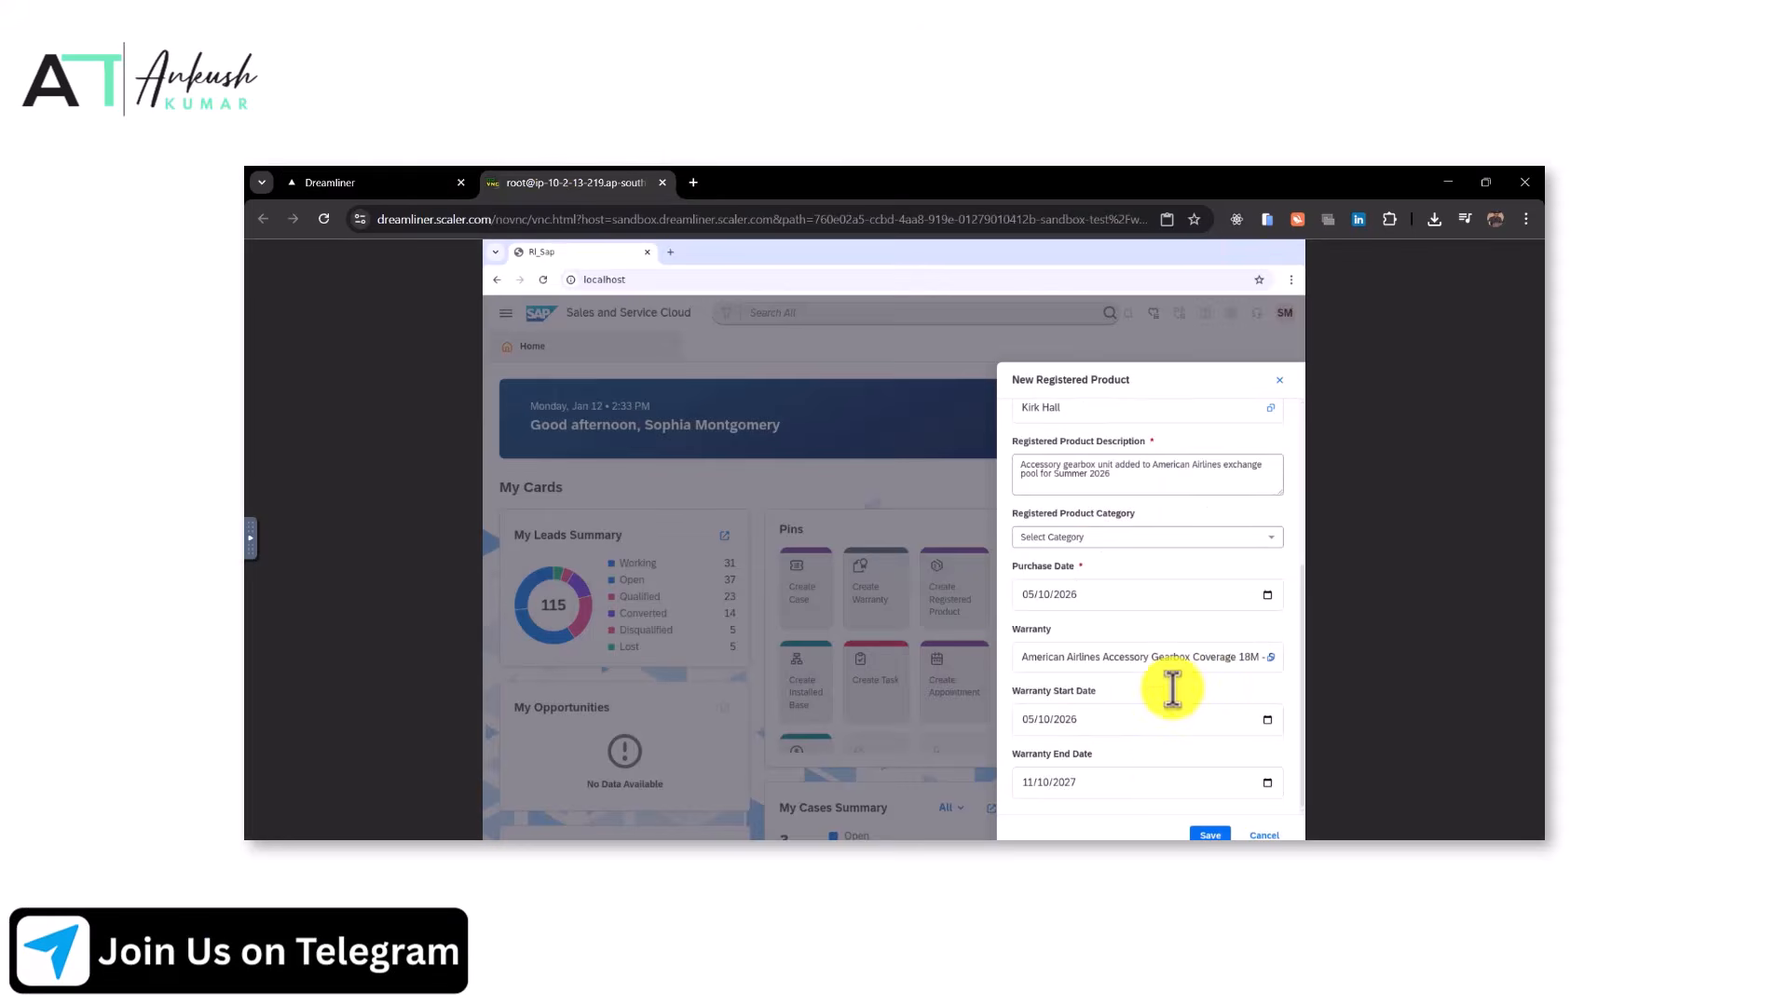
left_click(1209, 835)
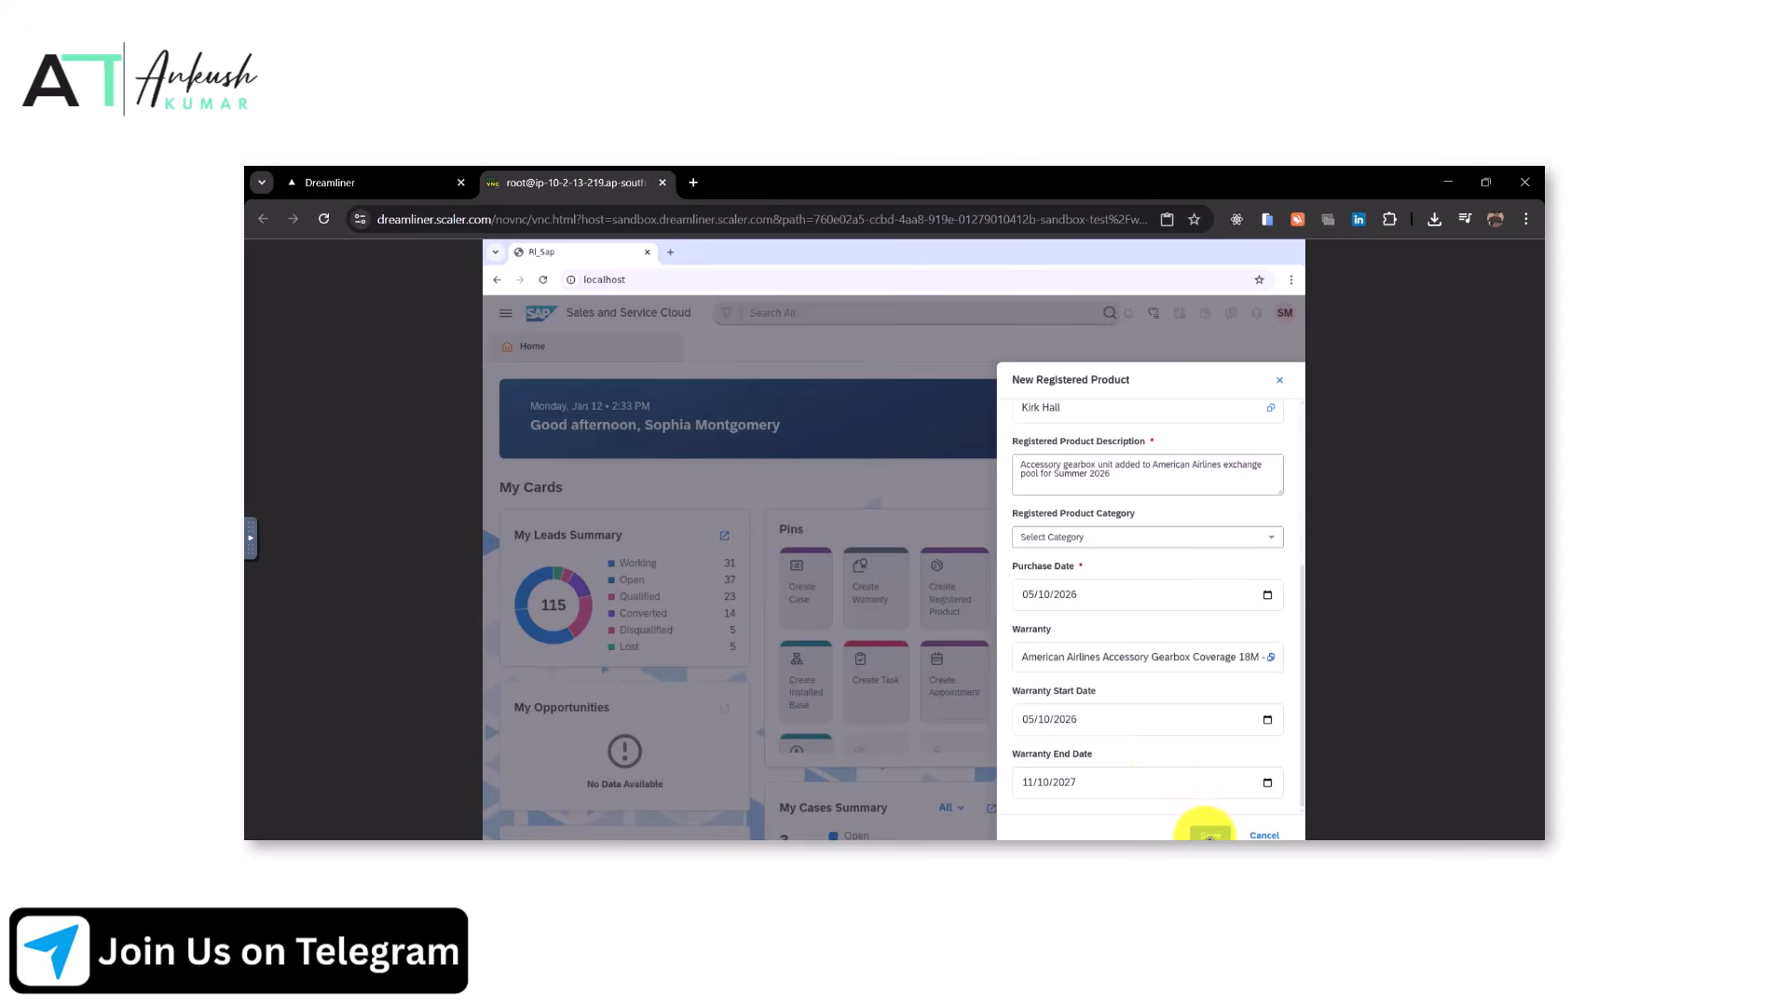
Copy the second product name and start a new registered product for Electric Hydraulic Pump
left_click(363, 182)
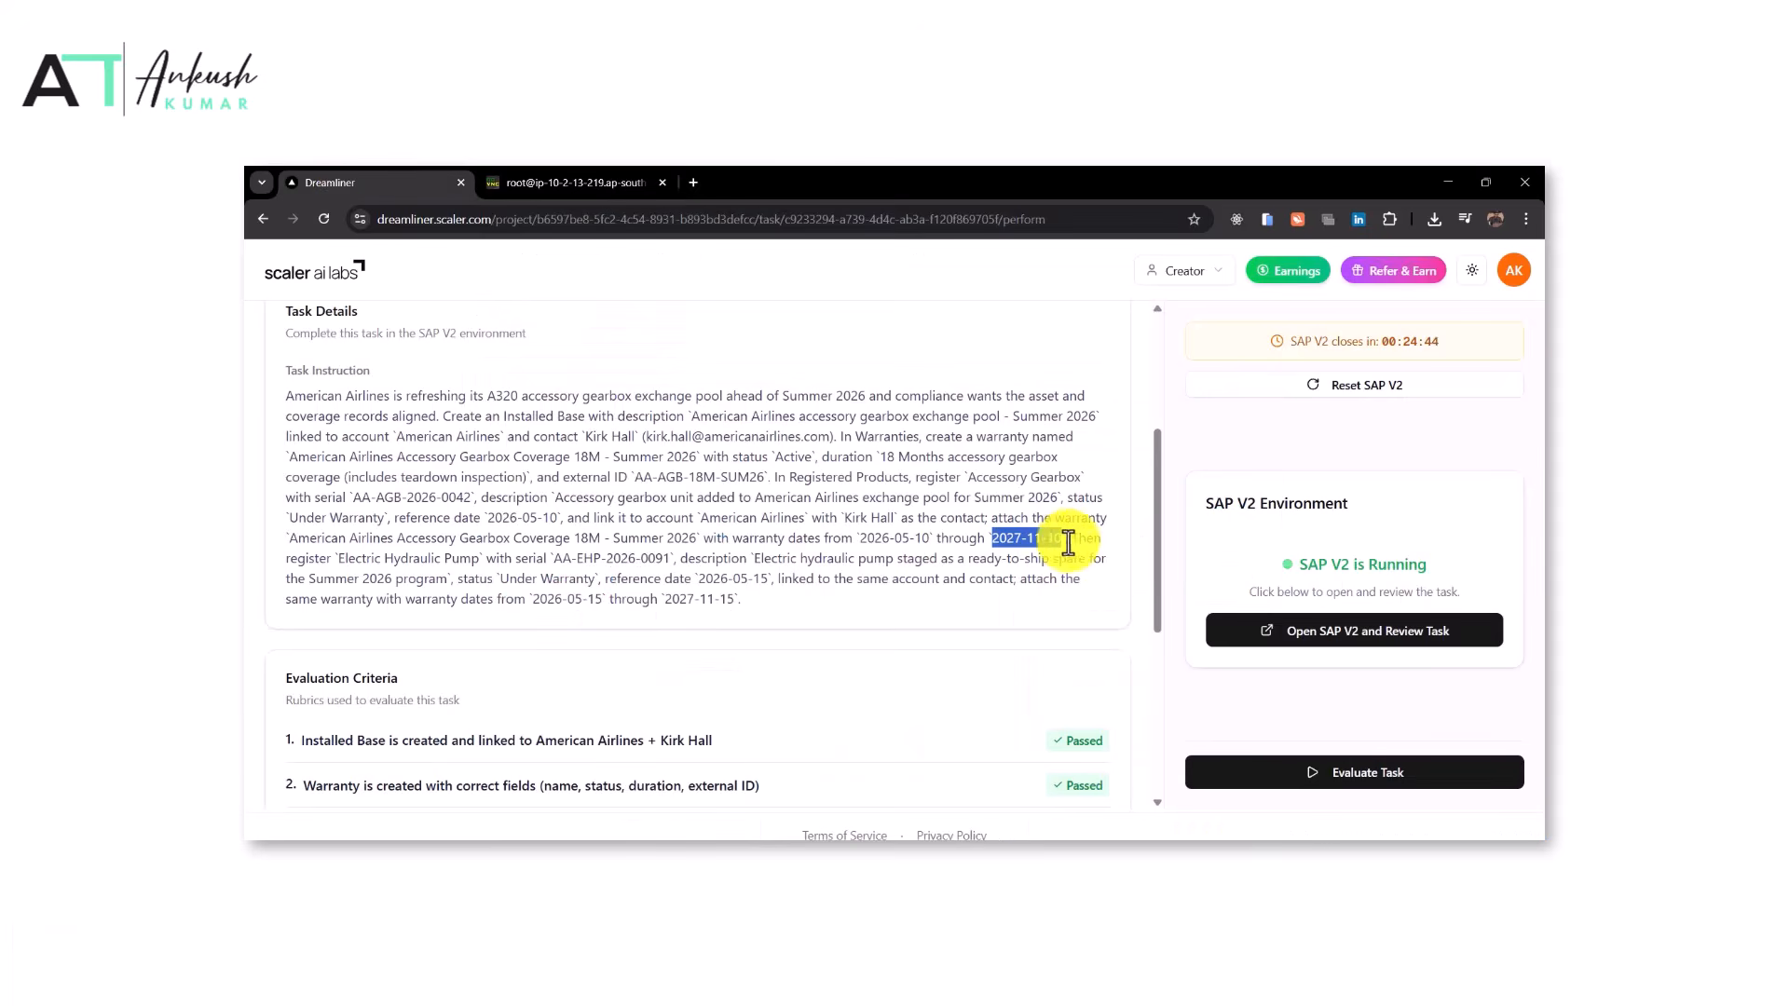
left_click_drag(338, 558, 480, 559)
scroll(1071, 563, "down", 3)
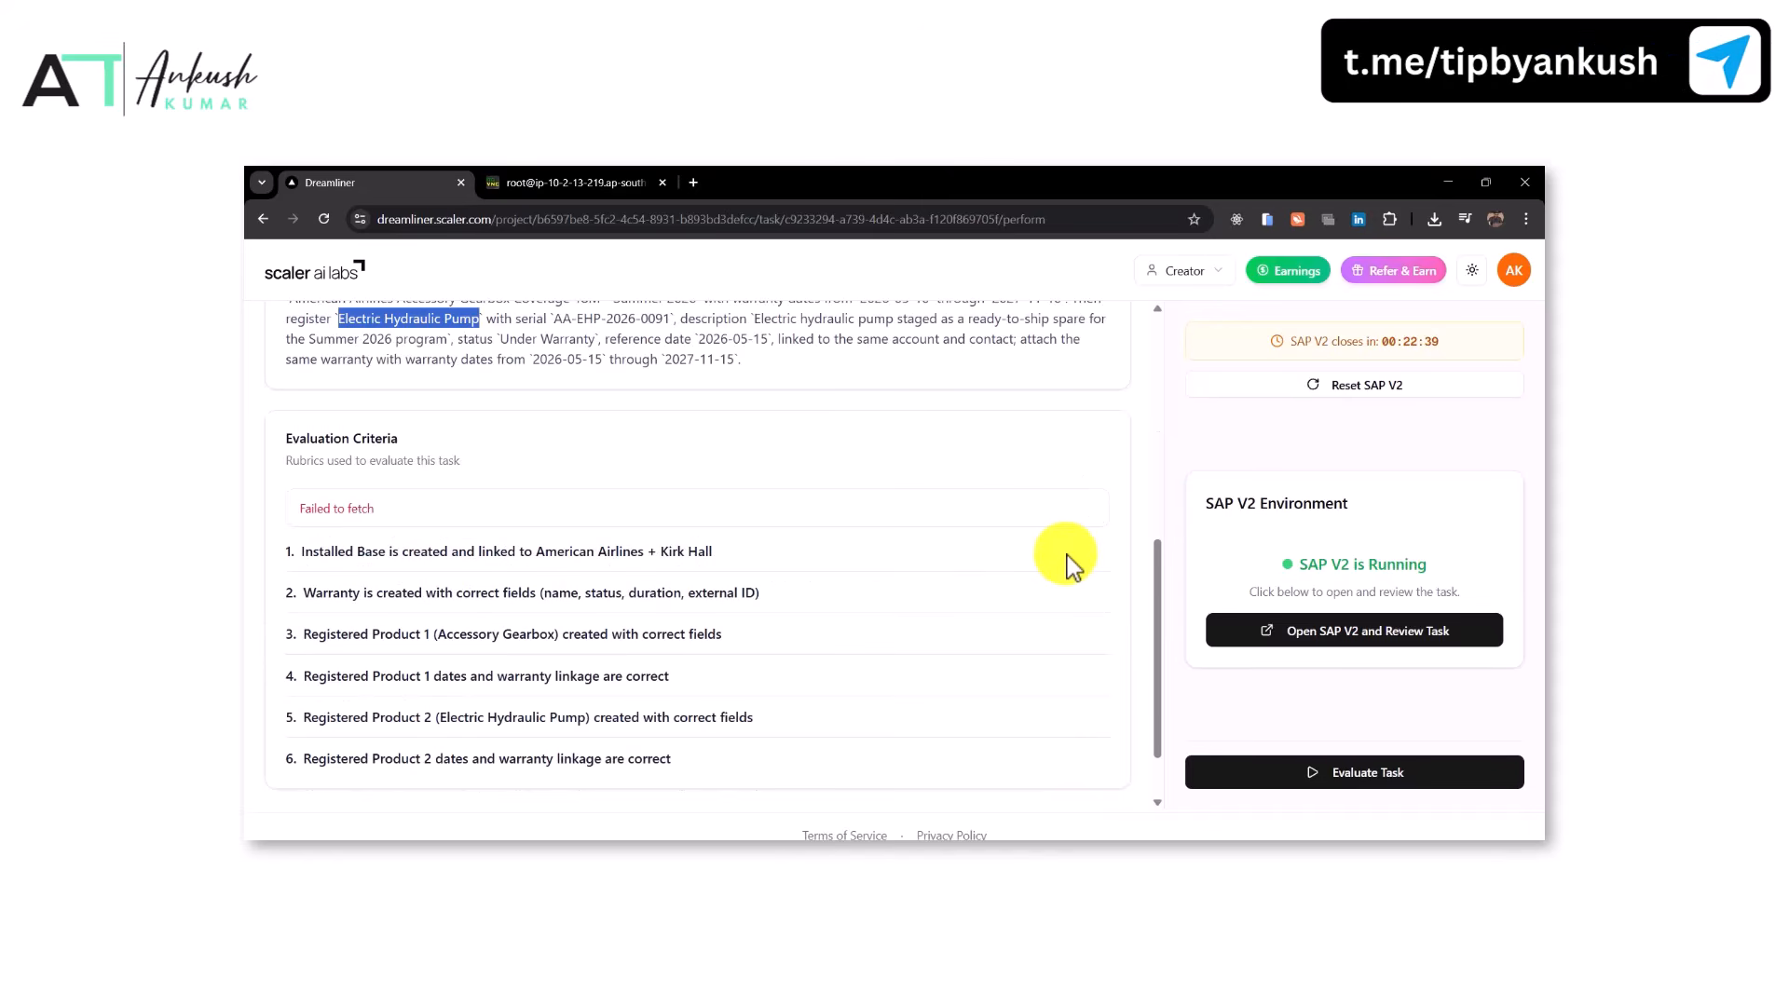
left_click(597, 181)
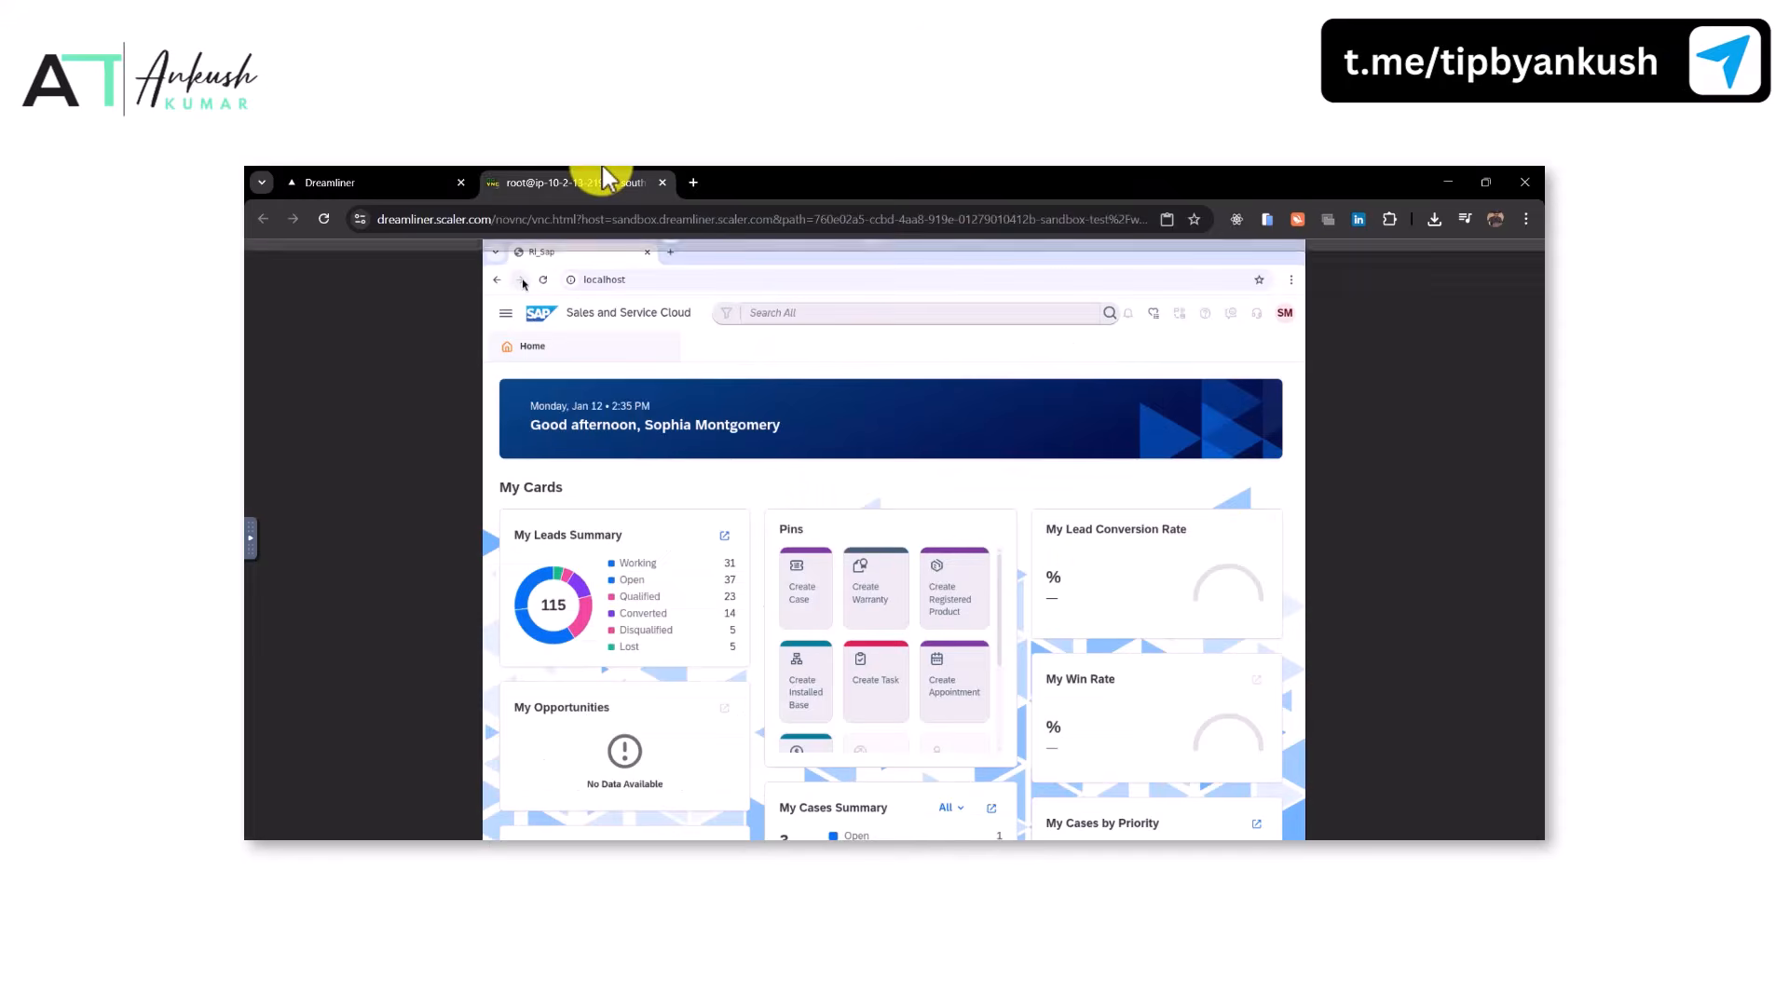
left_click(943, 587)
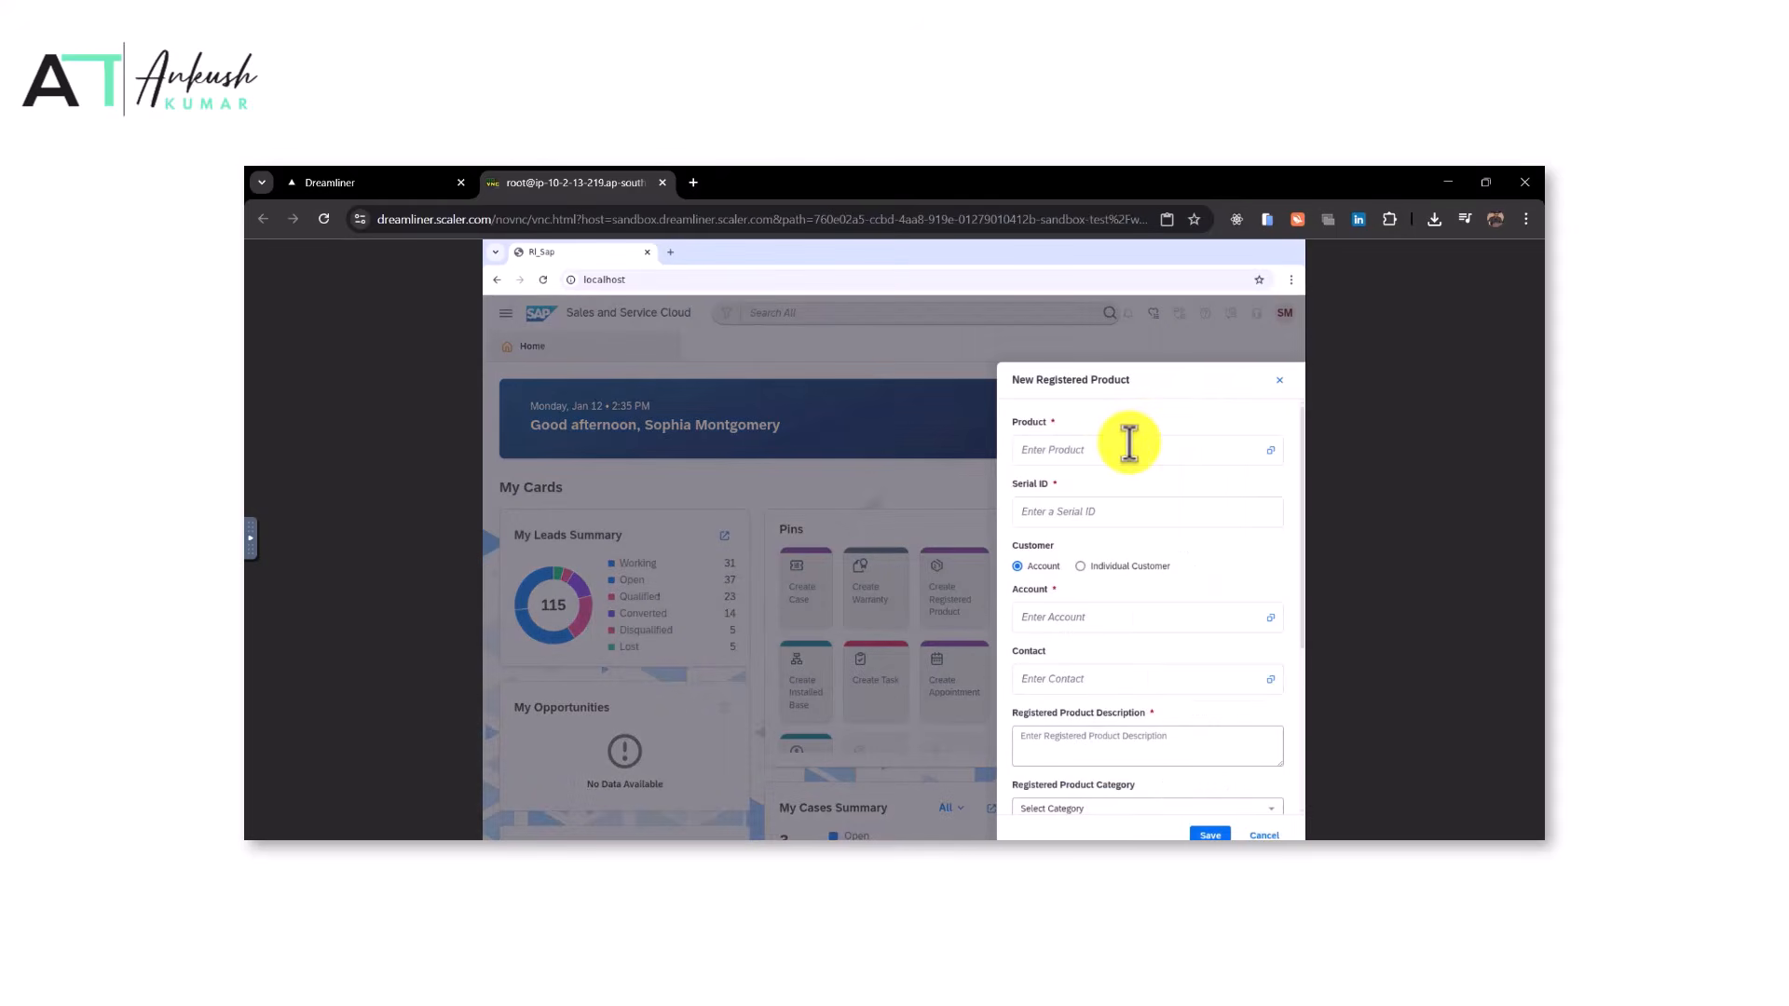
type("Electric Hydraulic Pump")
Copy the serial from the task and set the serial ID to AA-EHP-2026-0091
left_click(373, 182)
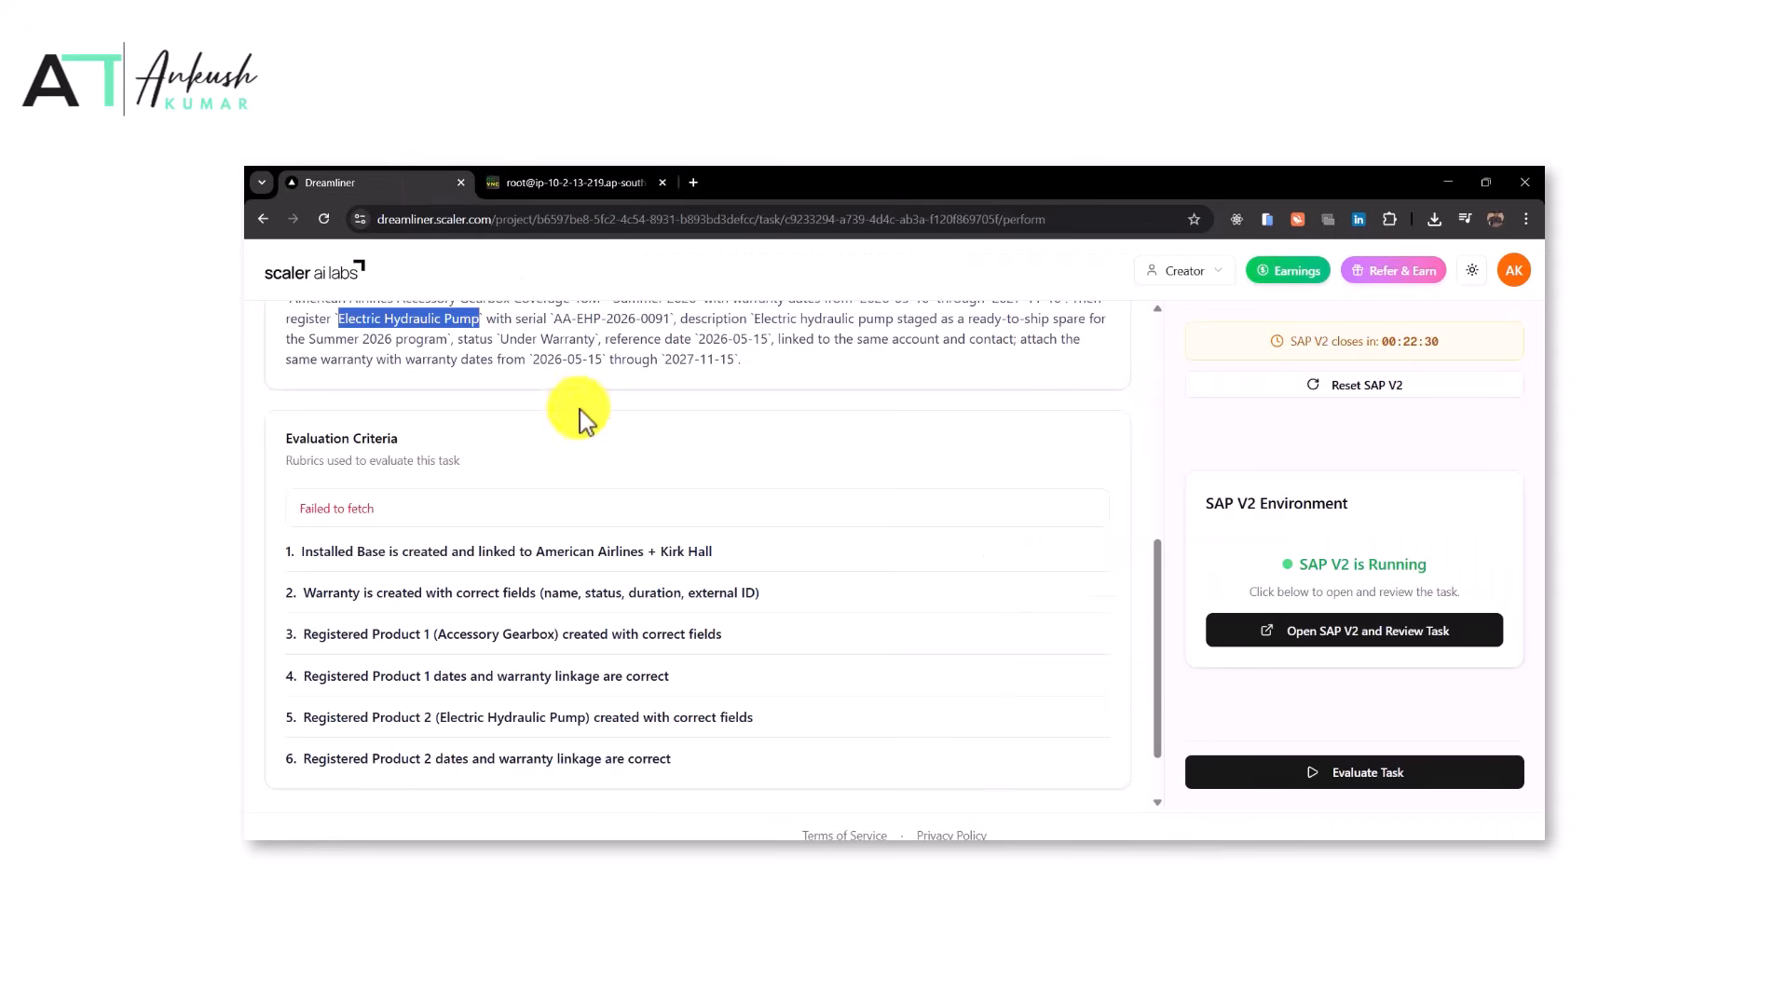
scroll(553, 369, "up", 1)
left_click_drag(552, 345, 669, 344)
key("ctrl+c")
left_click(575, 181)
left_click(1125, 504)
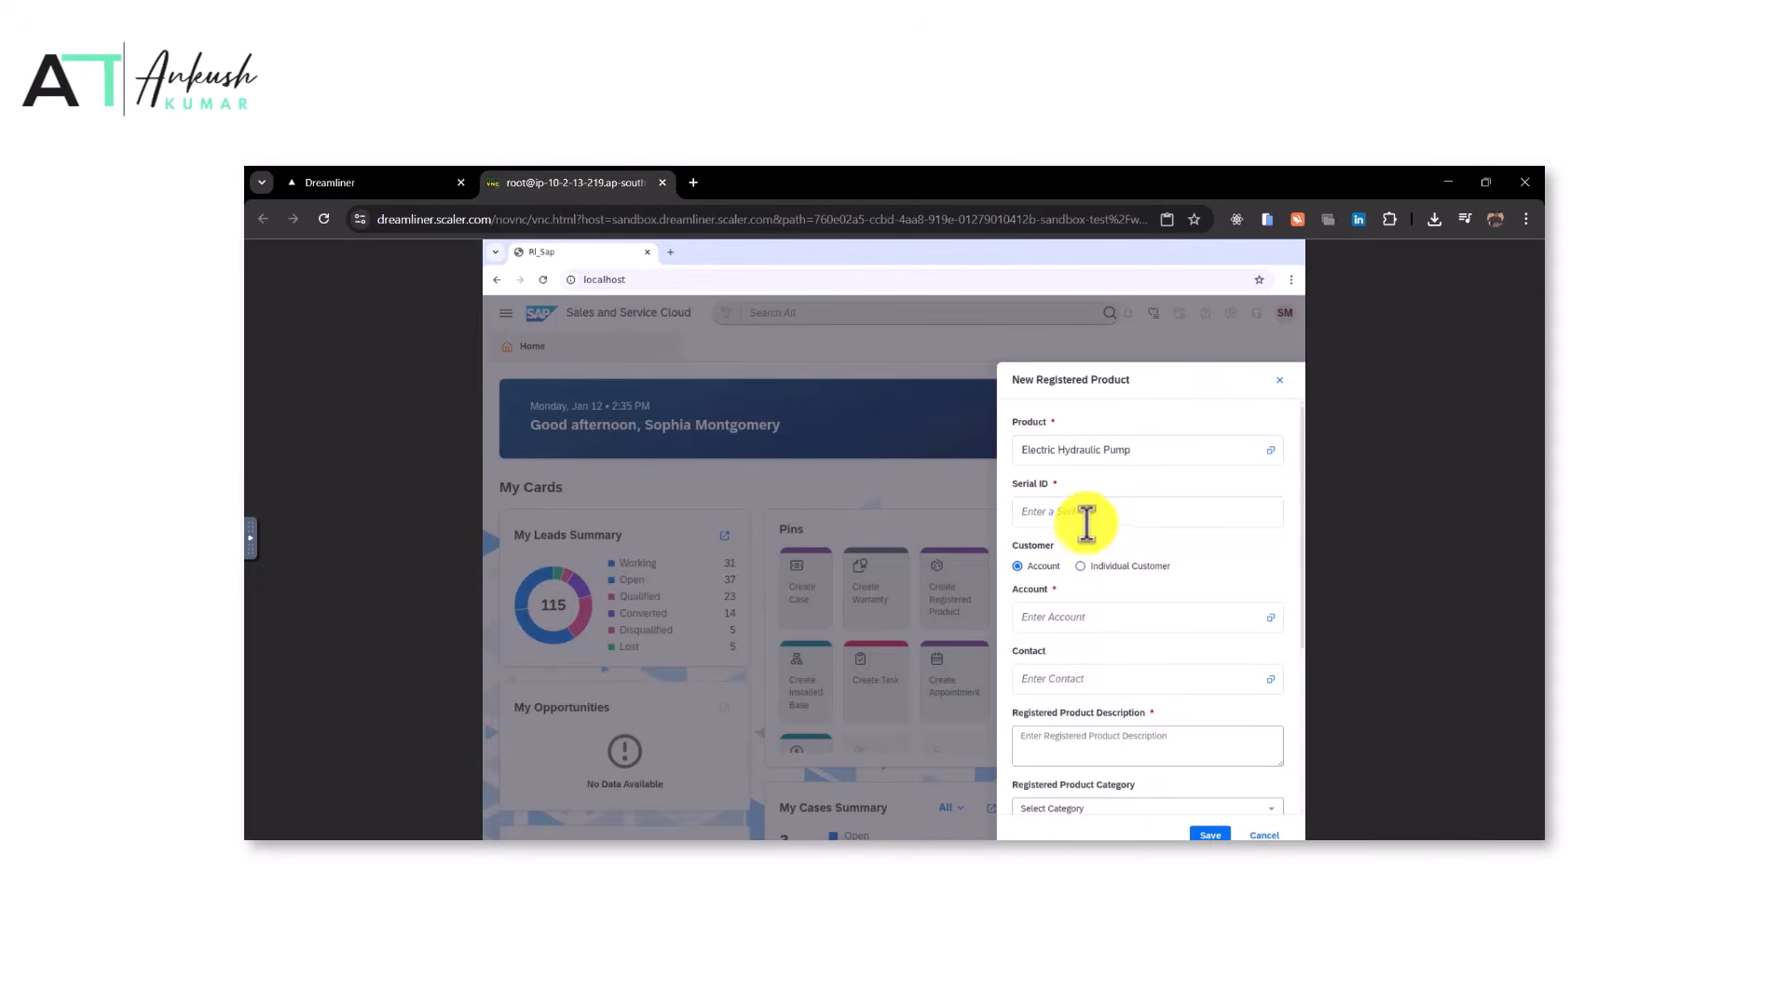
key("ctrl+v")
Copy and set the description to 'Electric hydraulic pump staged as a ready-to-ship spare for the Summer 2026 program'
left_click(396, 182)
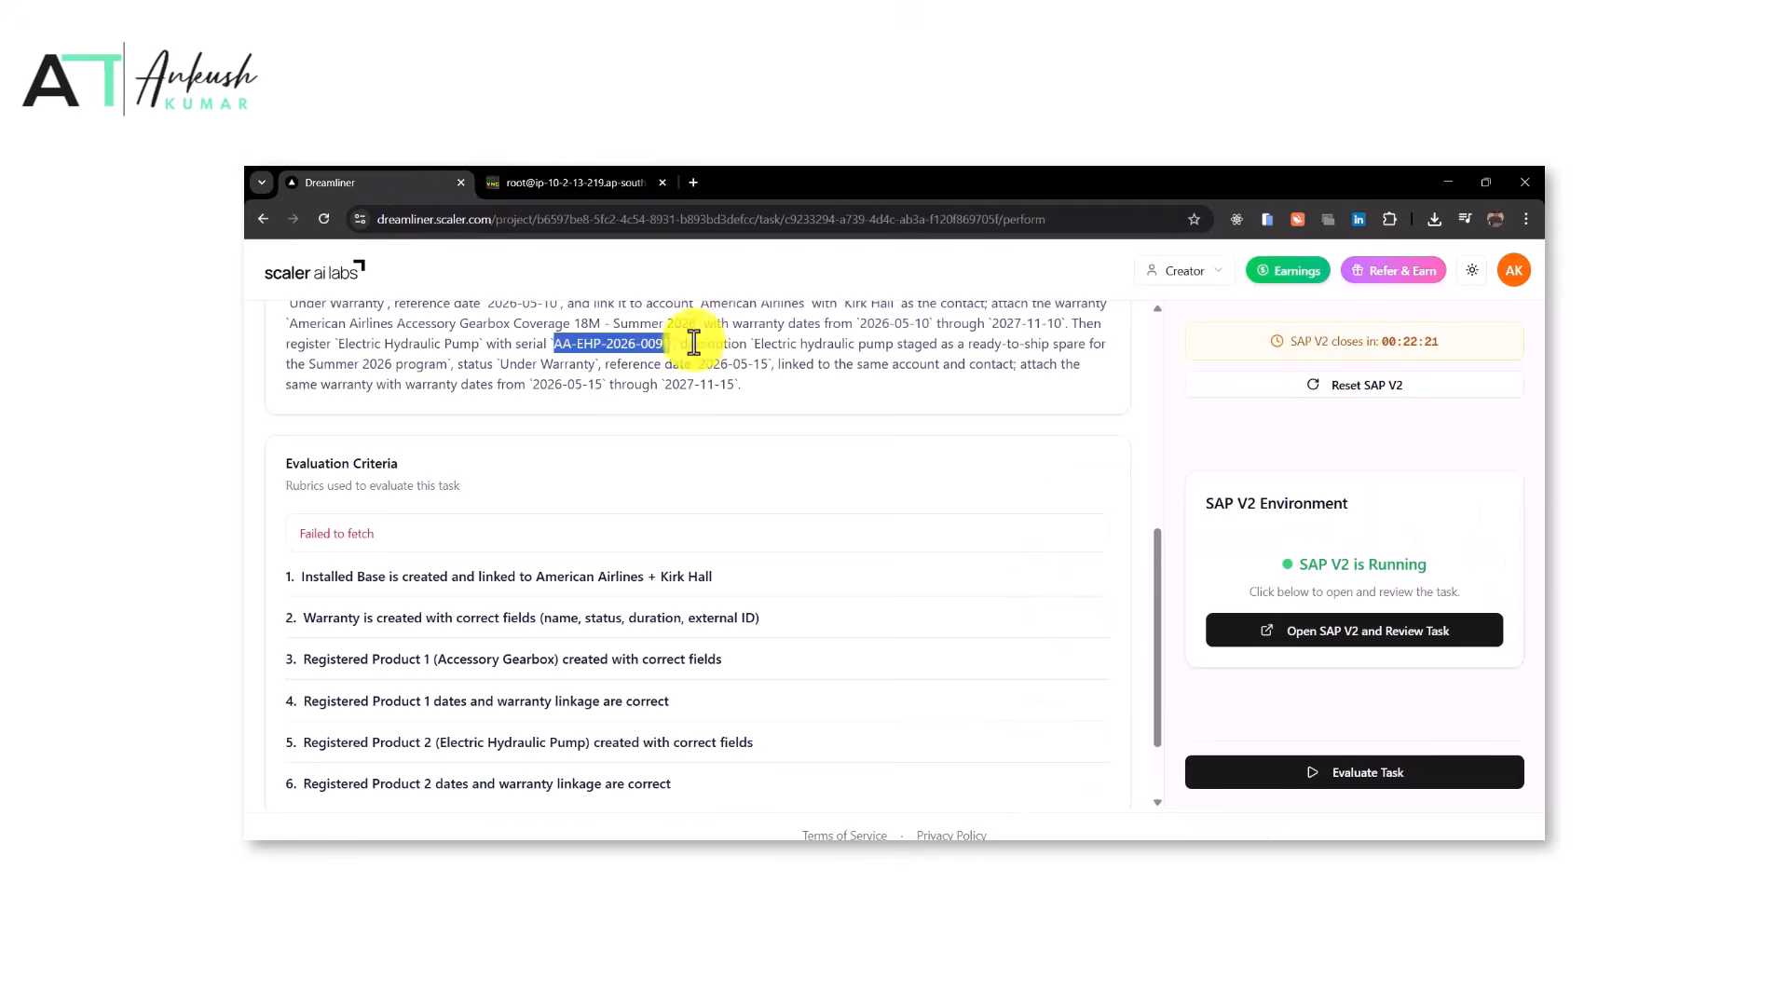
left_click_drag(753, 345, 448, 363)
left_click(541, 181)
key("ctrl+v")
Set the pump's purchase date to 05/15/2026
left_click(387, 178)
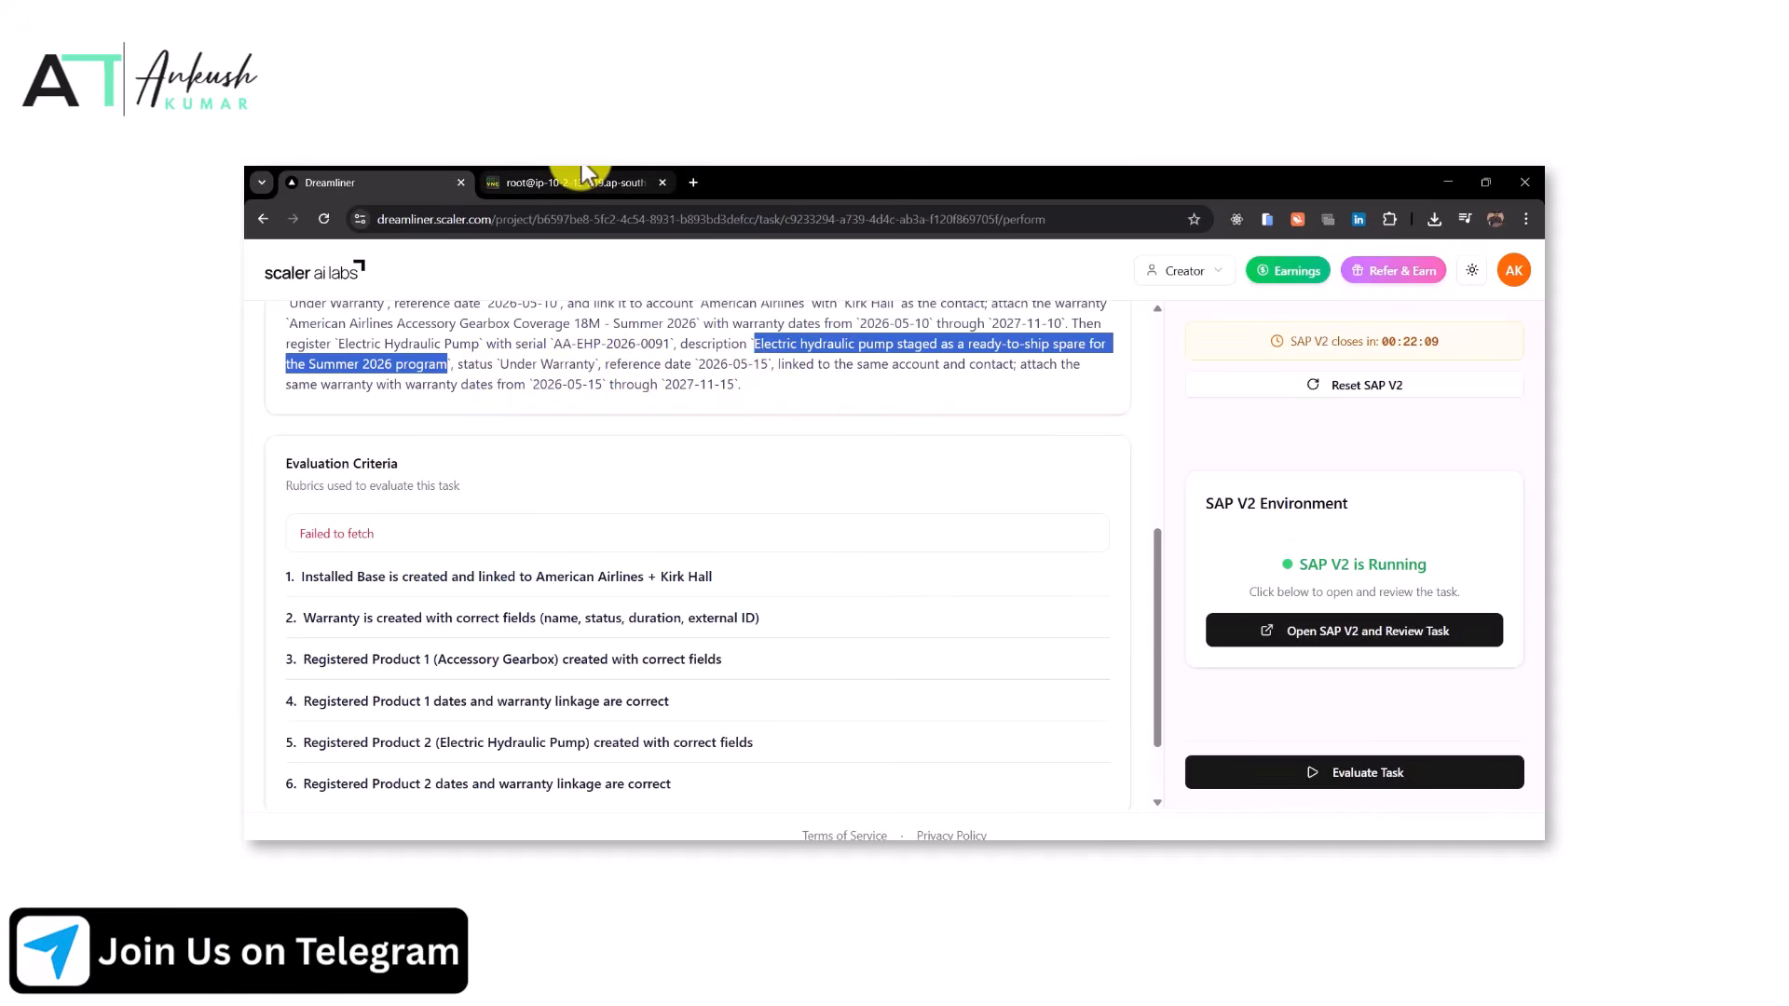
left_click(584, 178)
scroll(1098, 711, "down", 3)
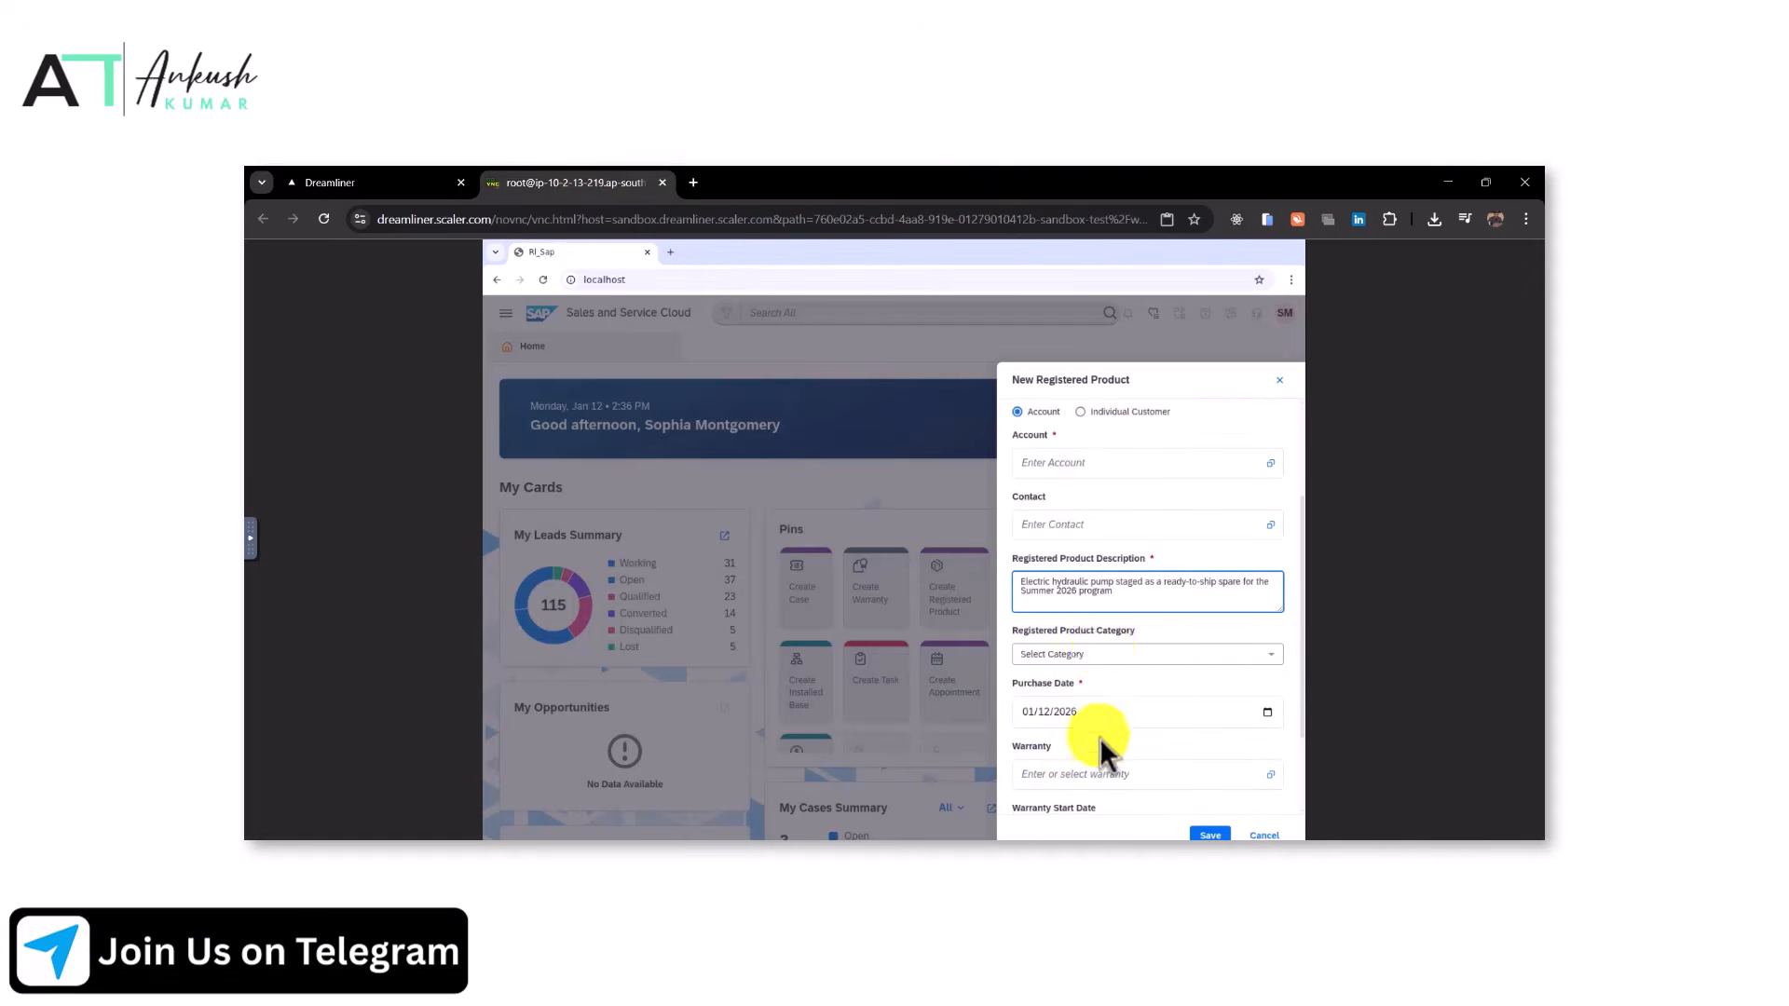
left_click(1267, 712)
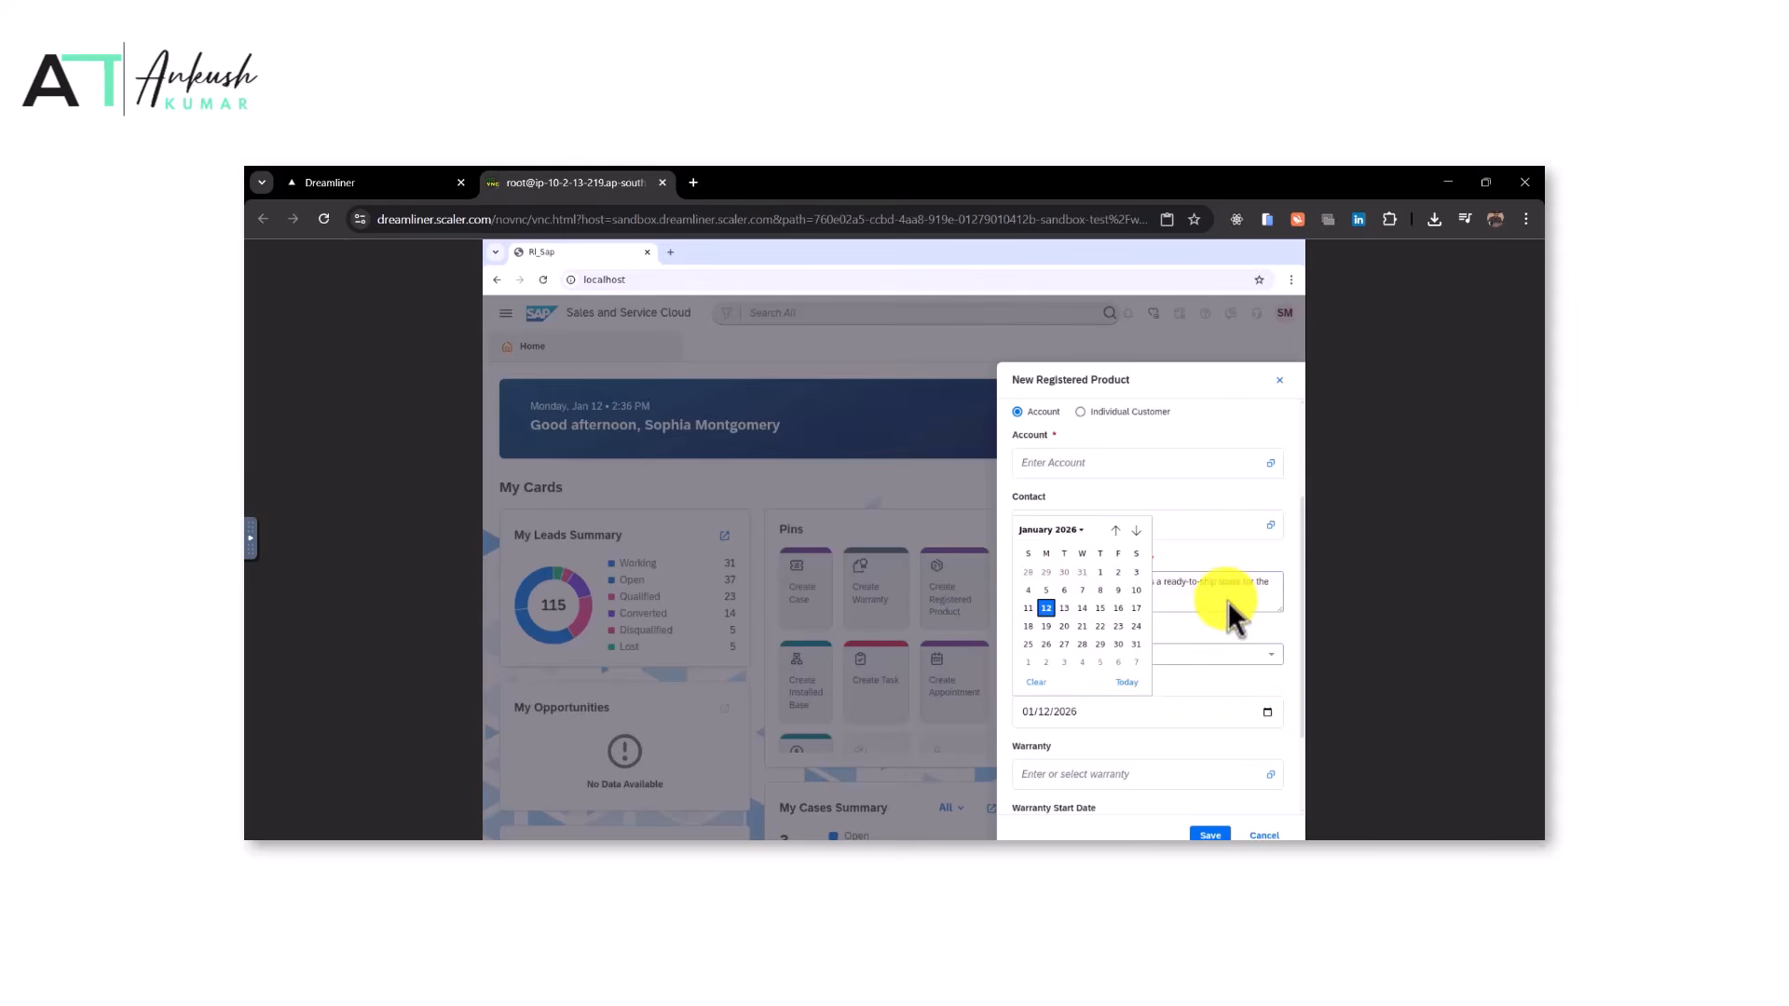
left_click(1135, 531)
left_click(1136, 531)
left_click(1136, 531)
left_click(1135, 531)
left_click(1118, 608)
Set the pump's warranty start date to 05/15/2026
left_click(365, 182)
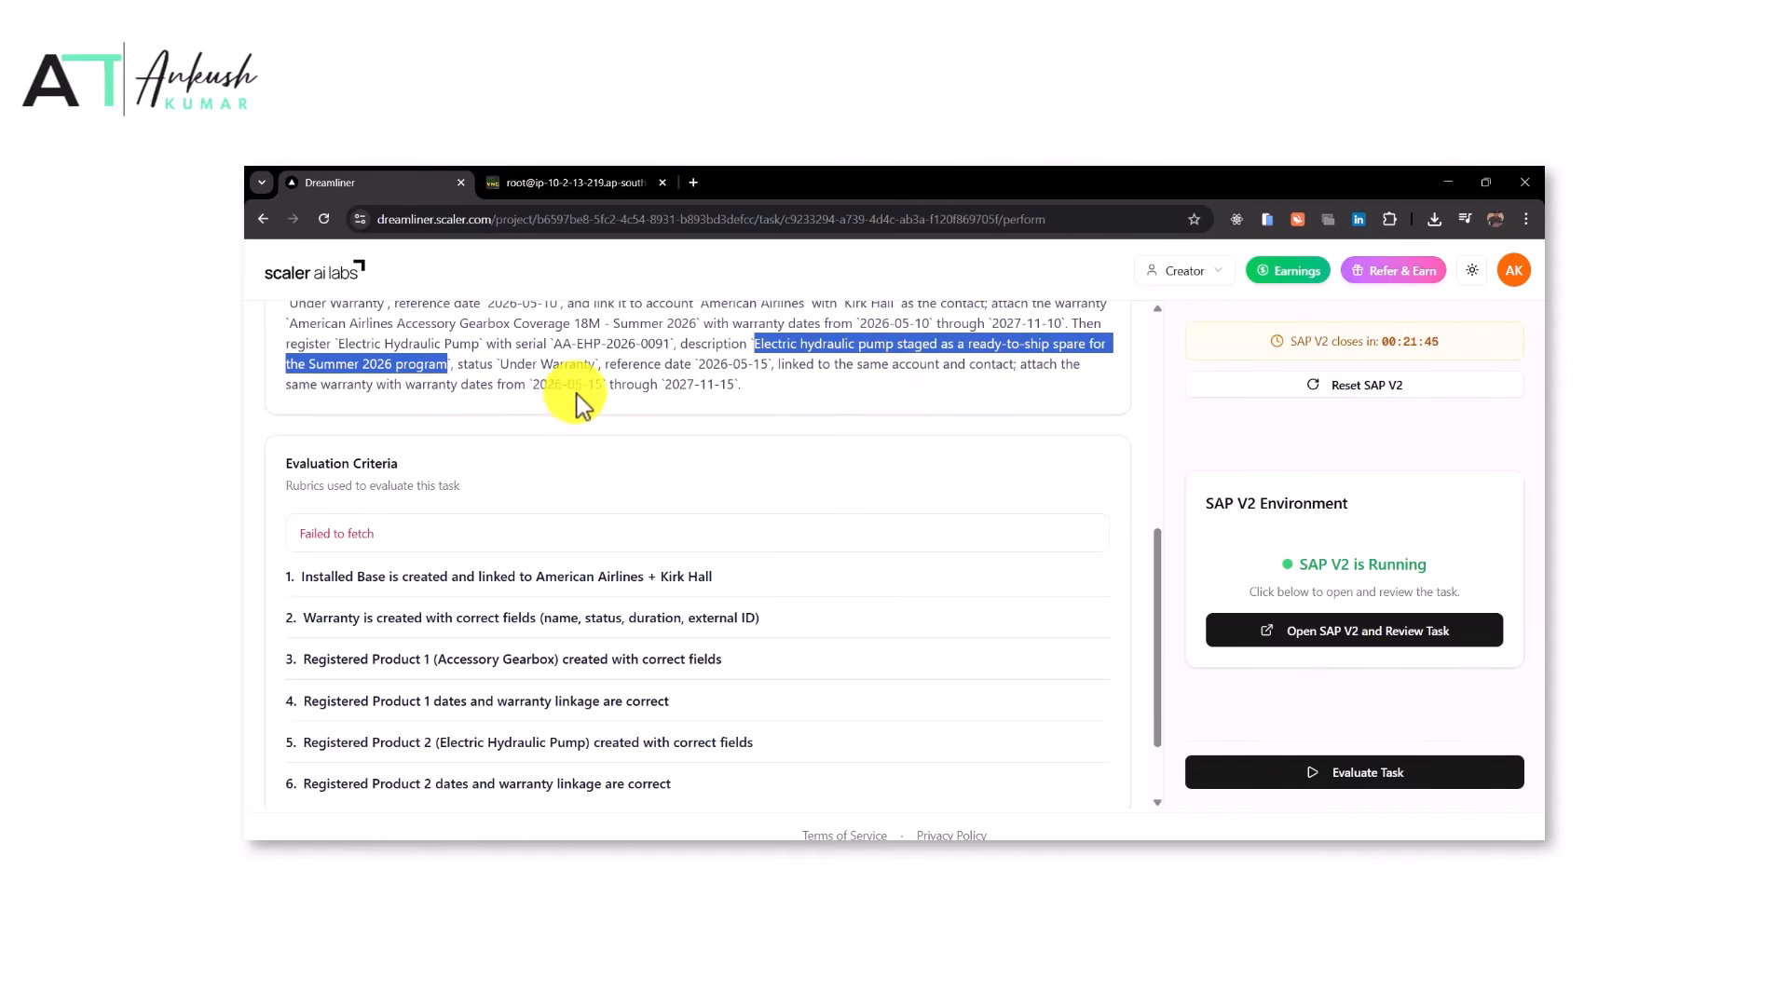
left_click(545, 179)
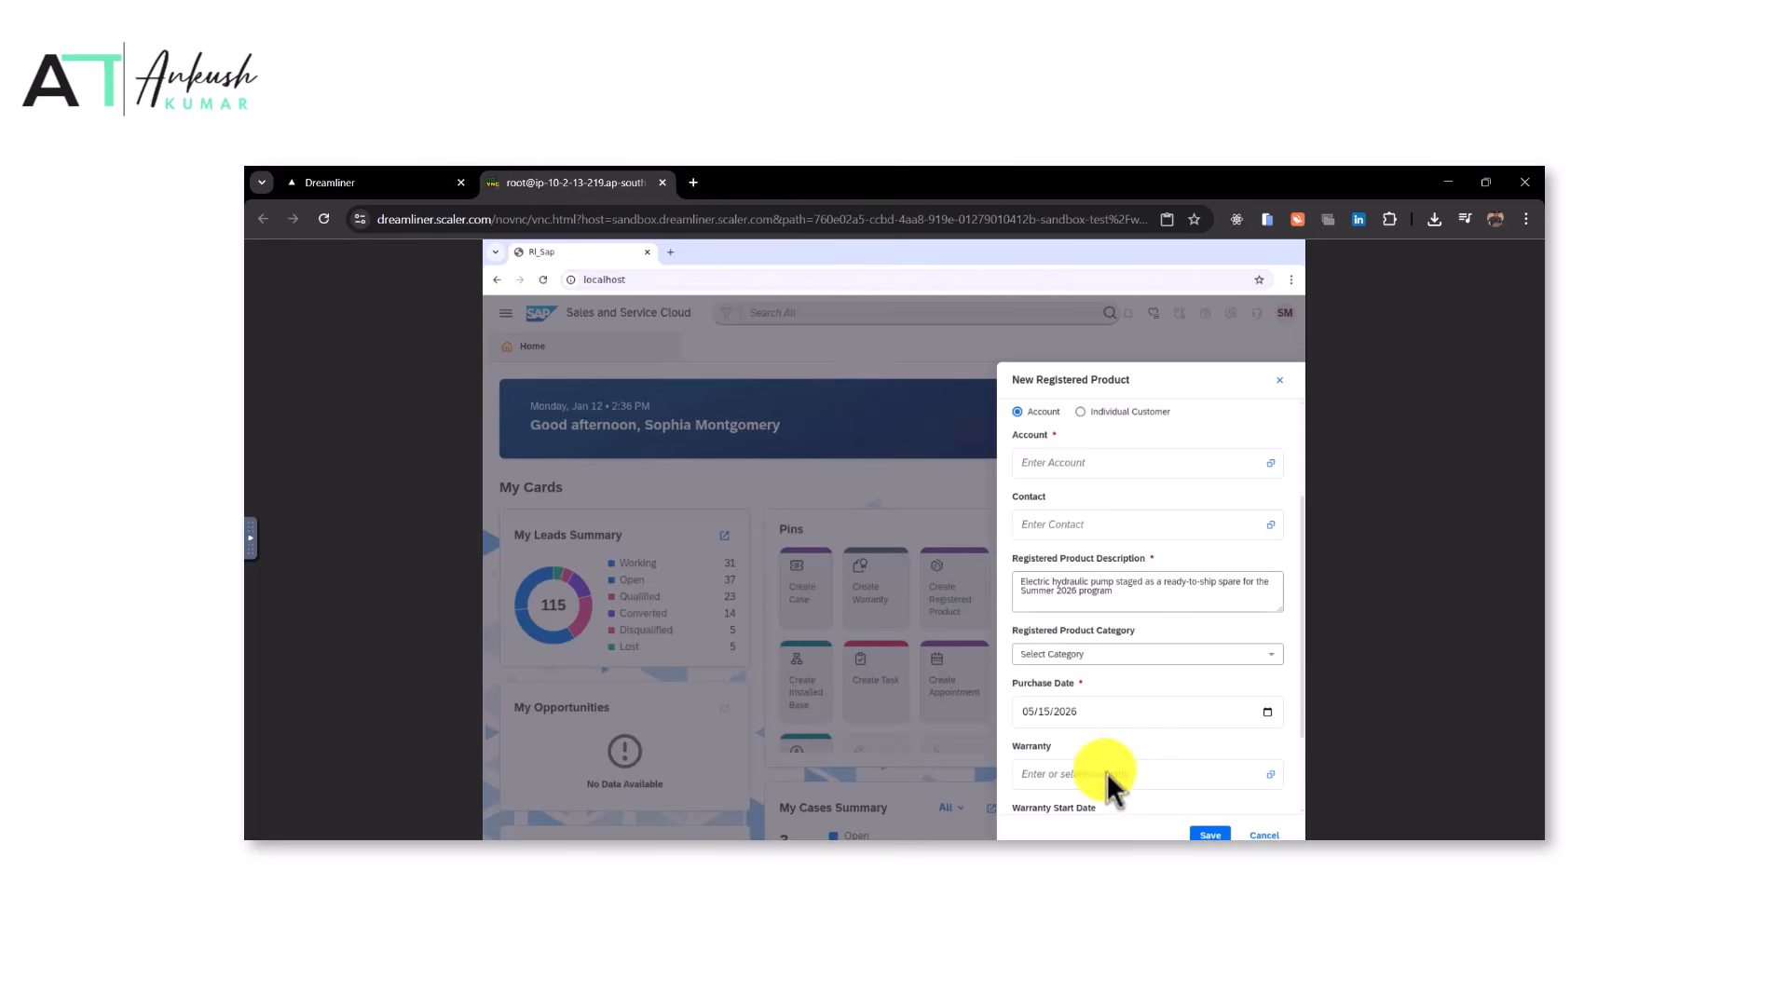
scroll(1136, 746, "down", 2)
left_click(1267, 723)
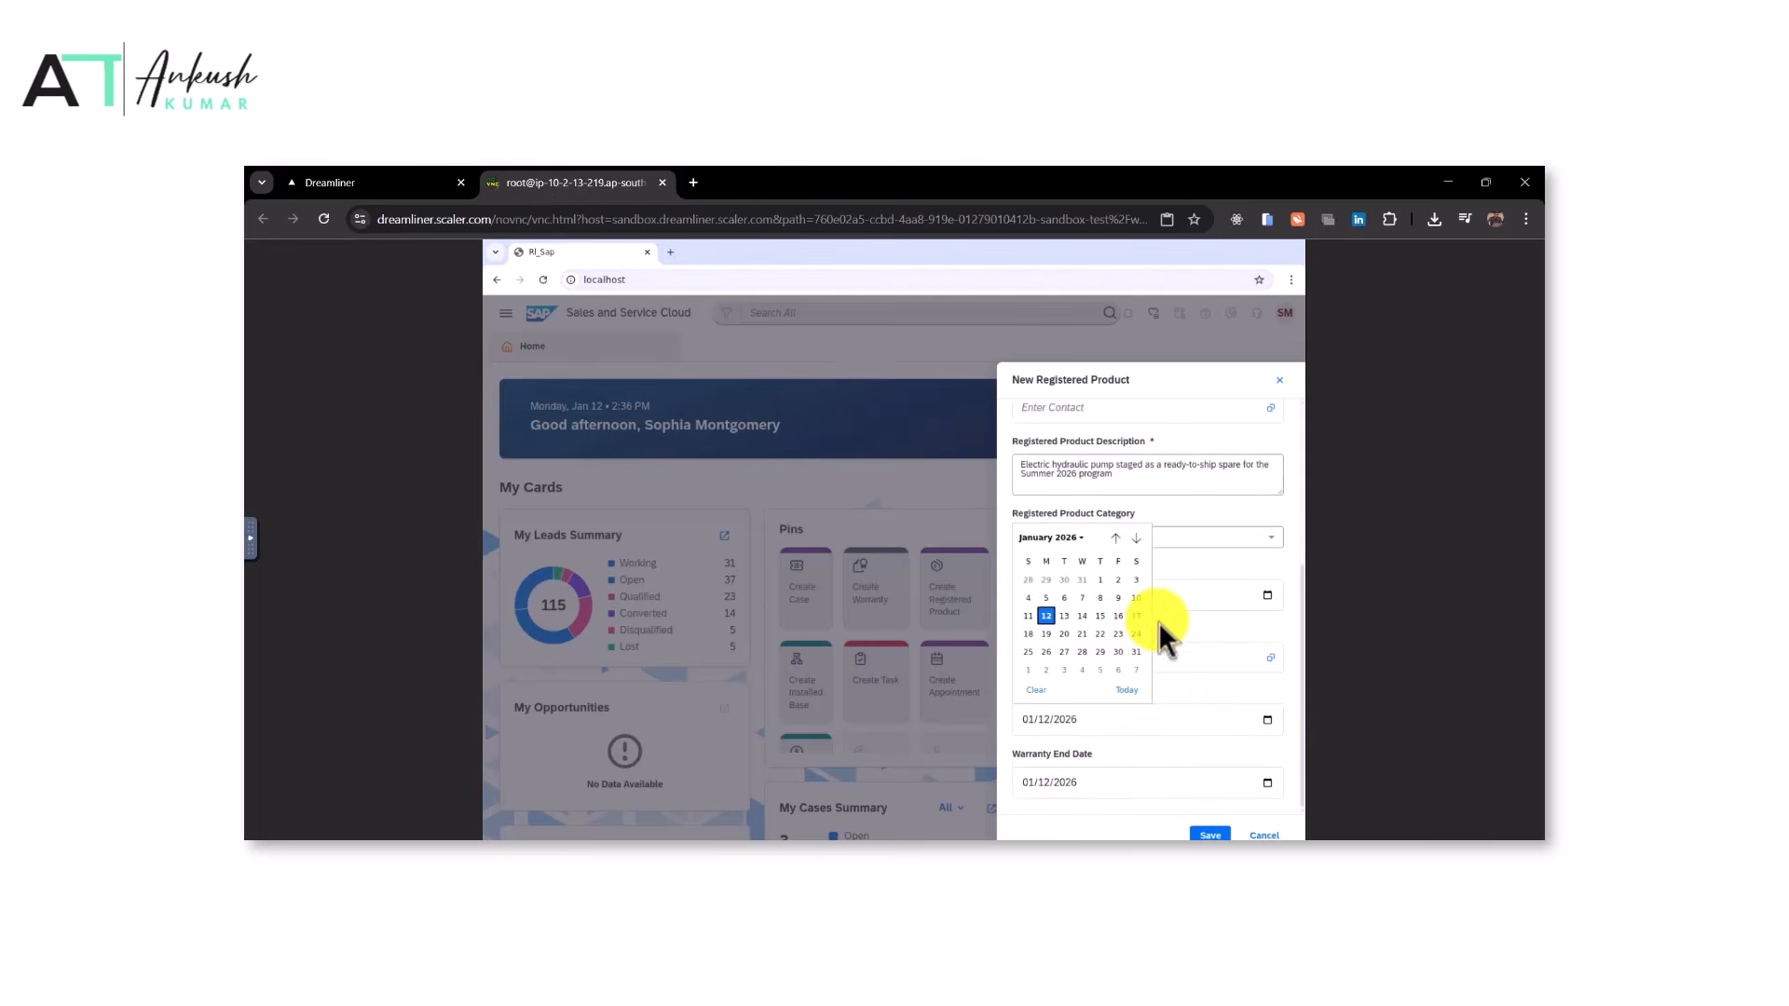
left_click(1138, 538)
left_click(1138, 537)
left_click(1139, 537)
left_click(1139, 538)
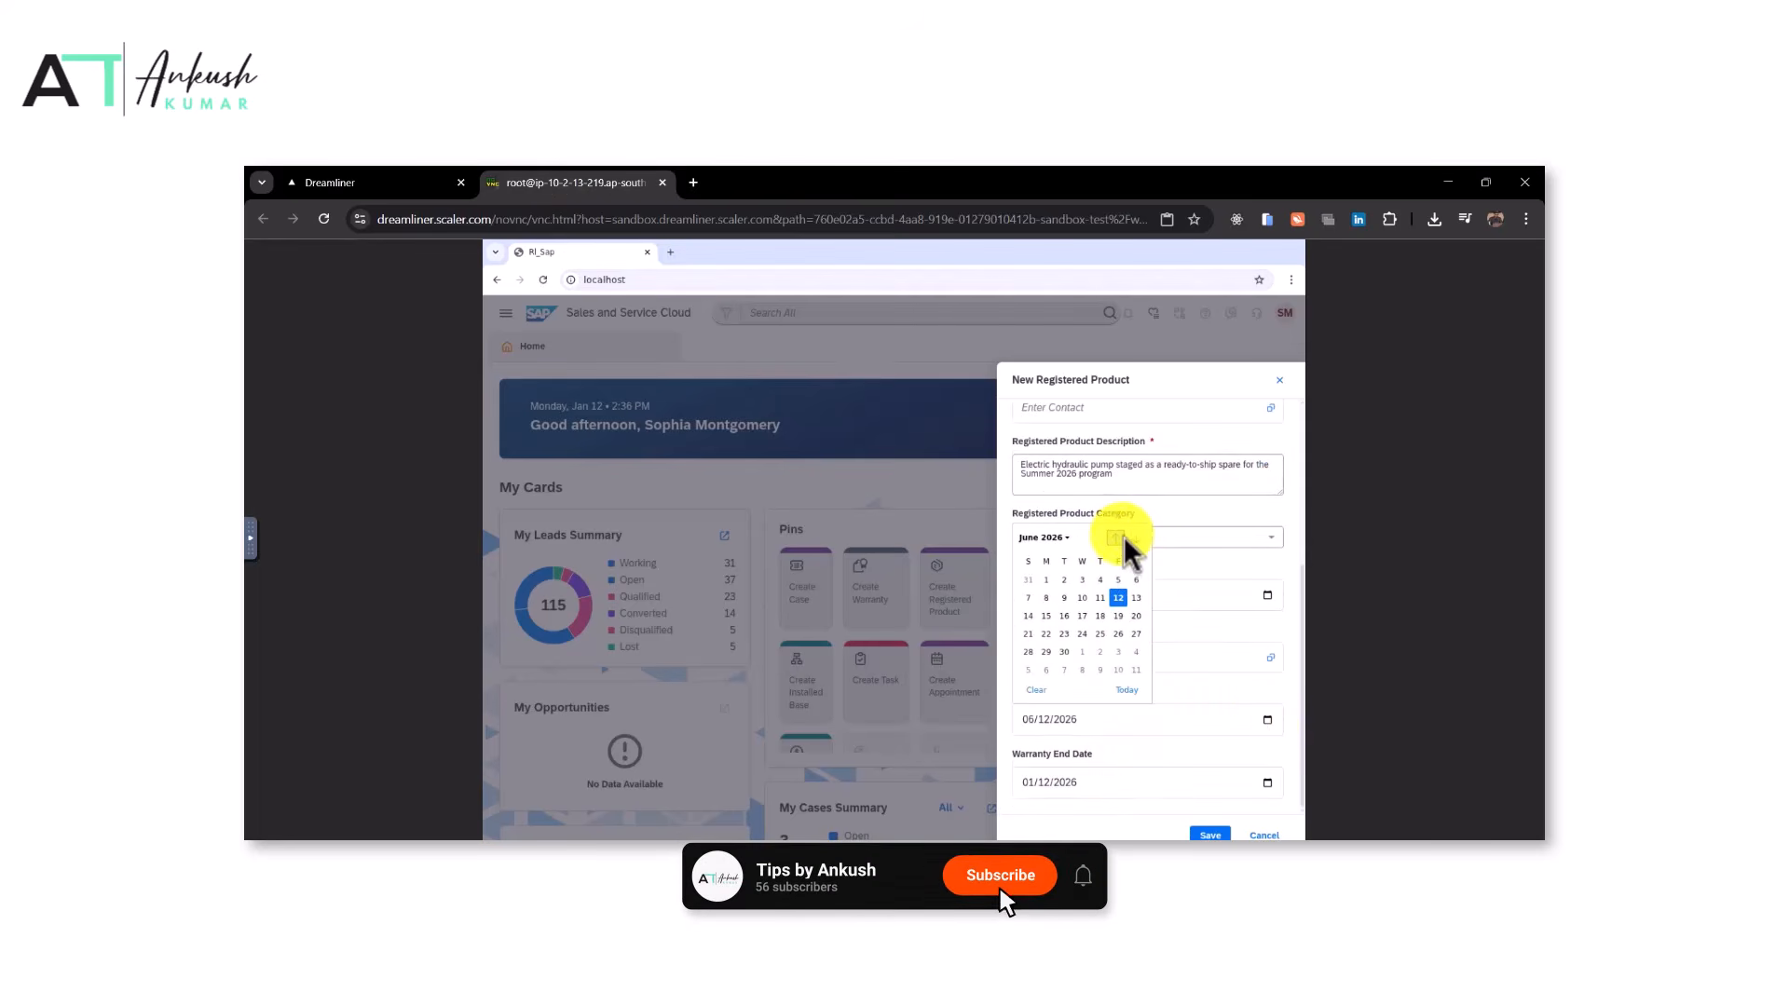
left_click(1119, 616)
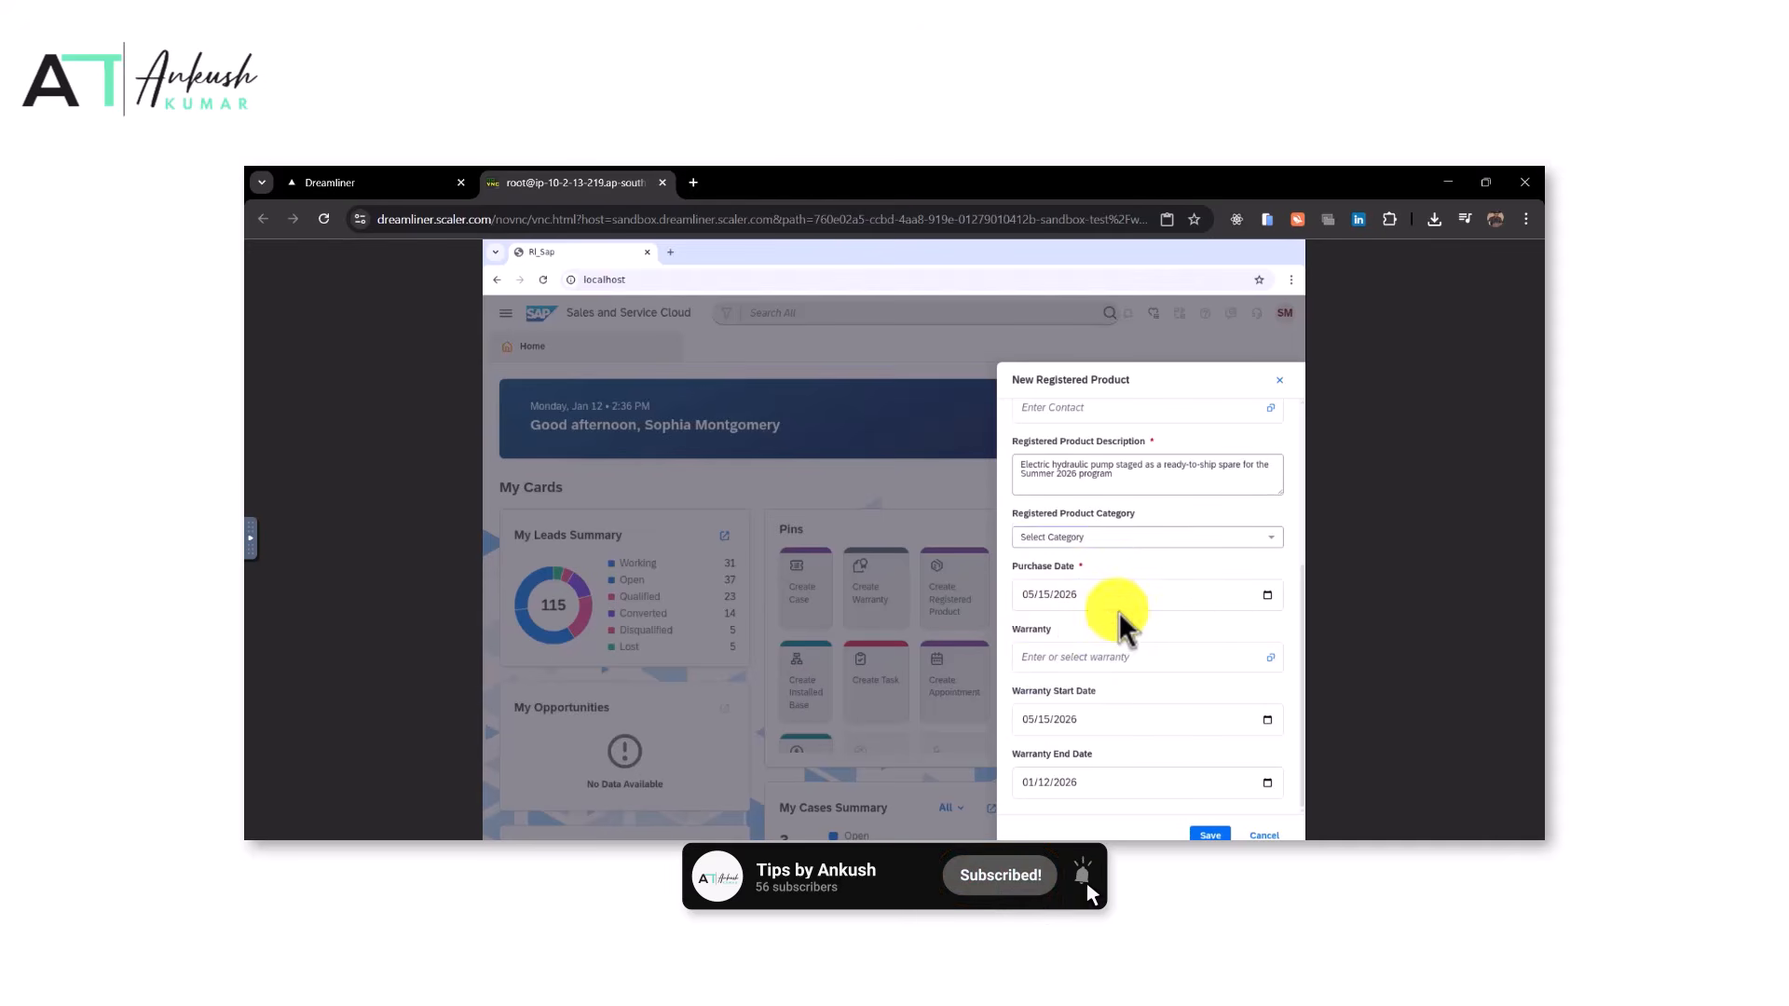
Set the pump's warranty end date to 11/15/2027
left_click(410, 179)
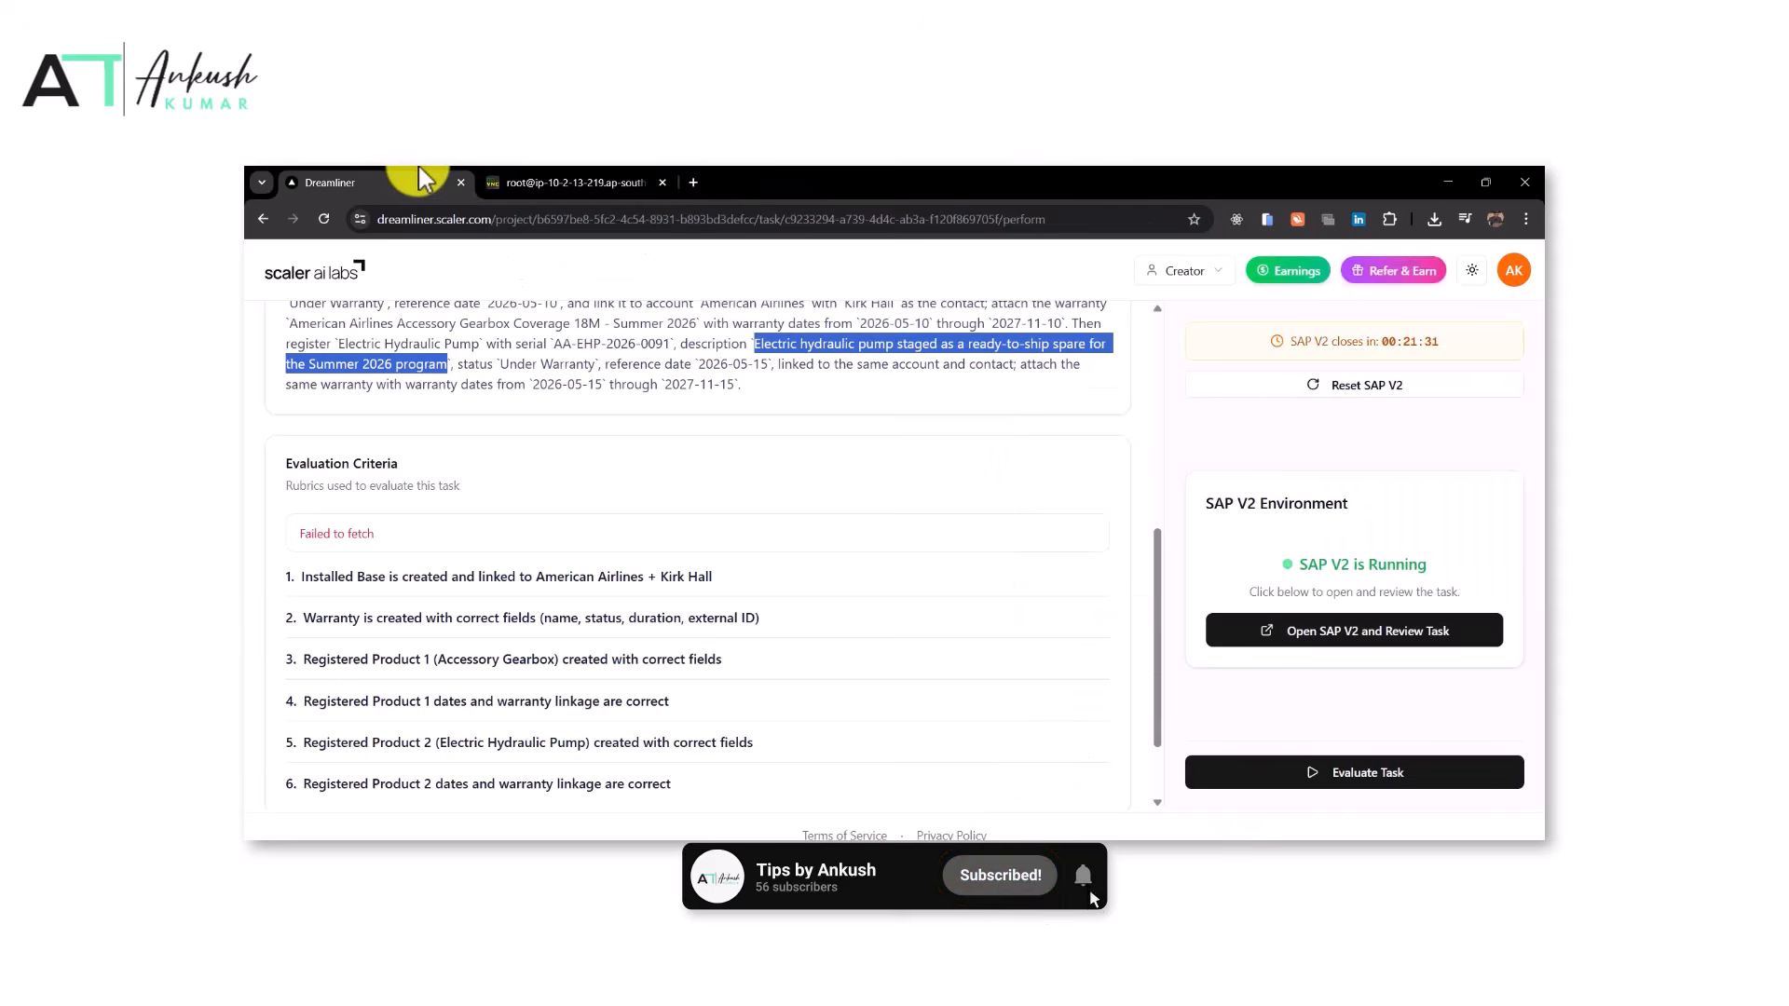
left_click(561, 179)
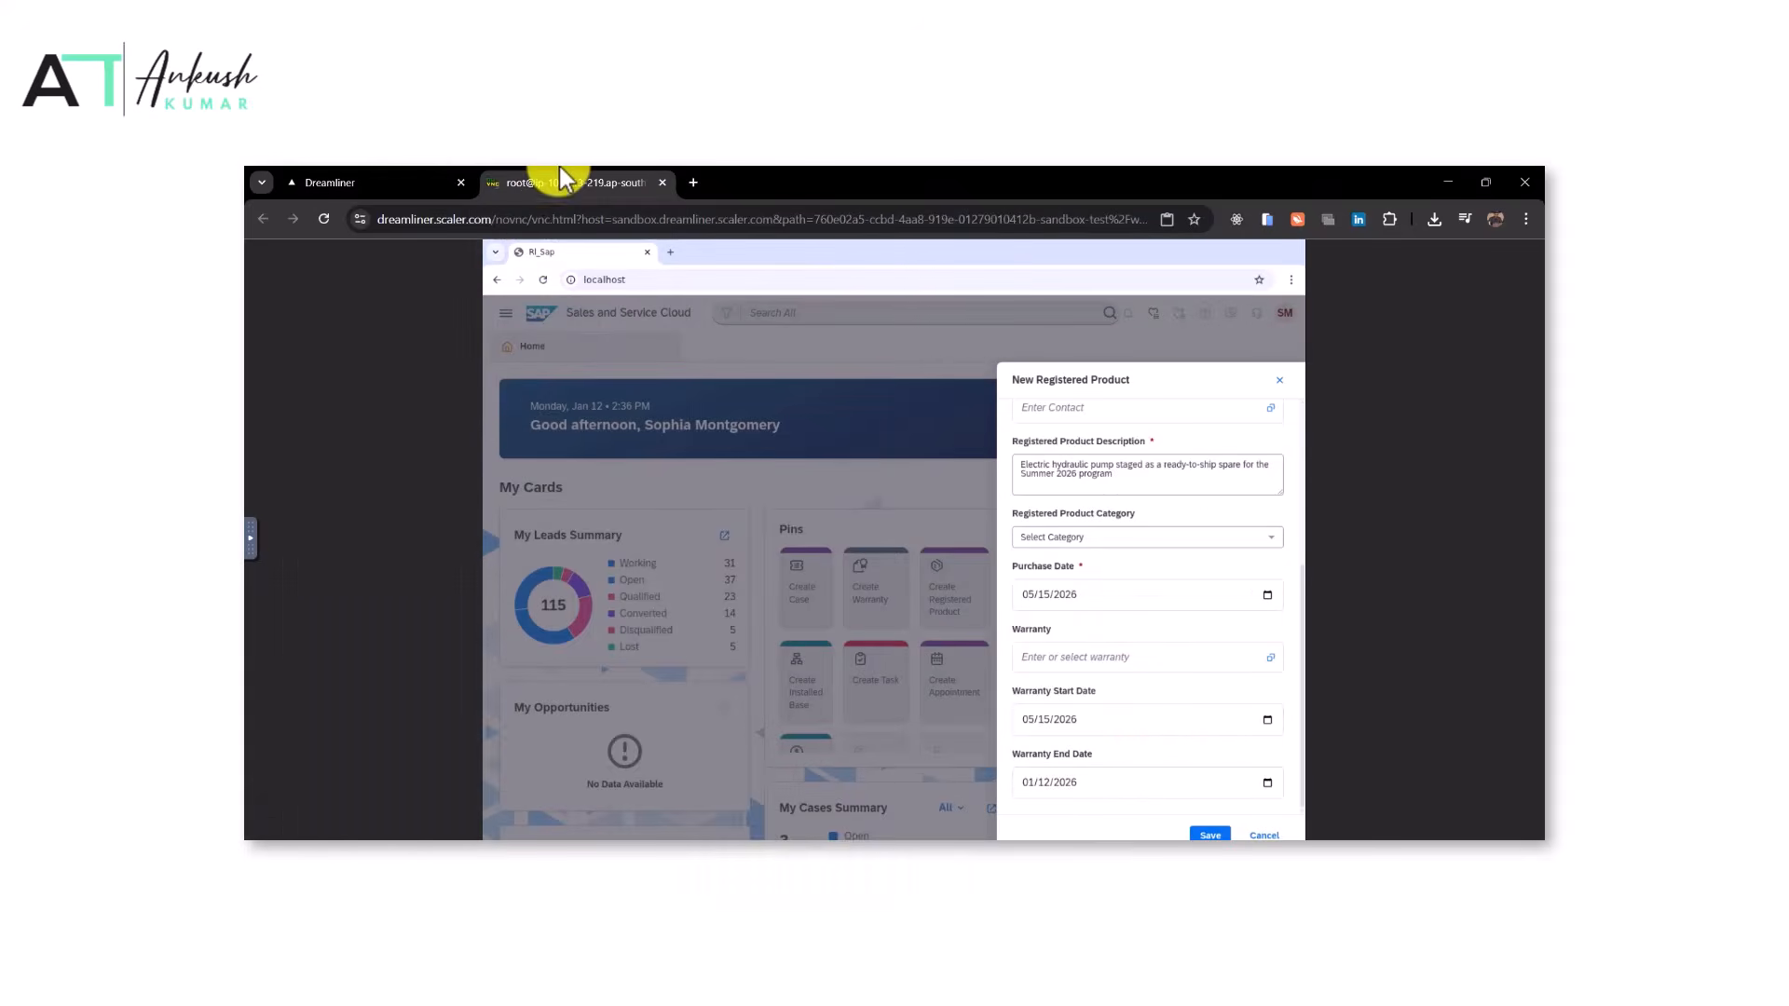
left_click(1267, 779)
left_click(1067, 600)
left_click(1058, 704)
left_click(1092, 683)
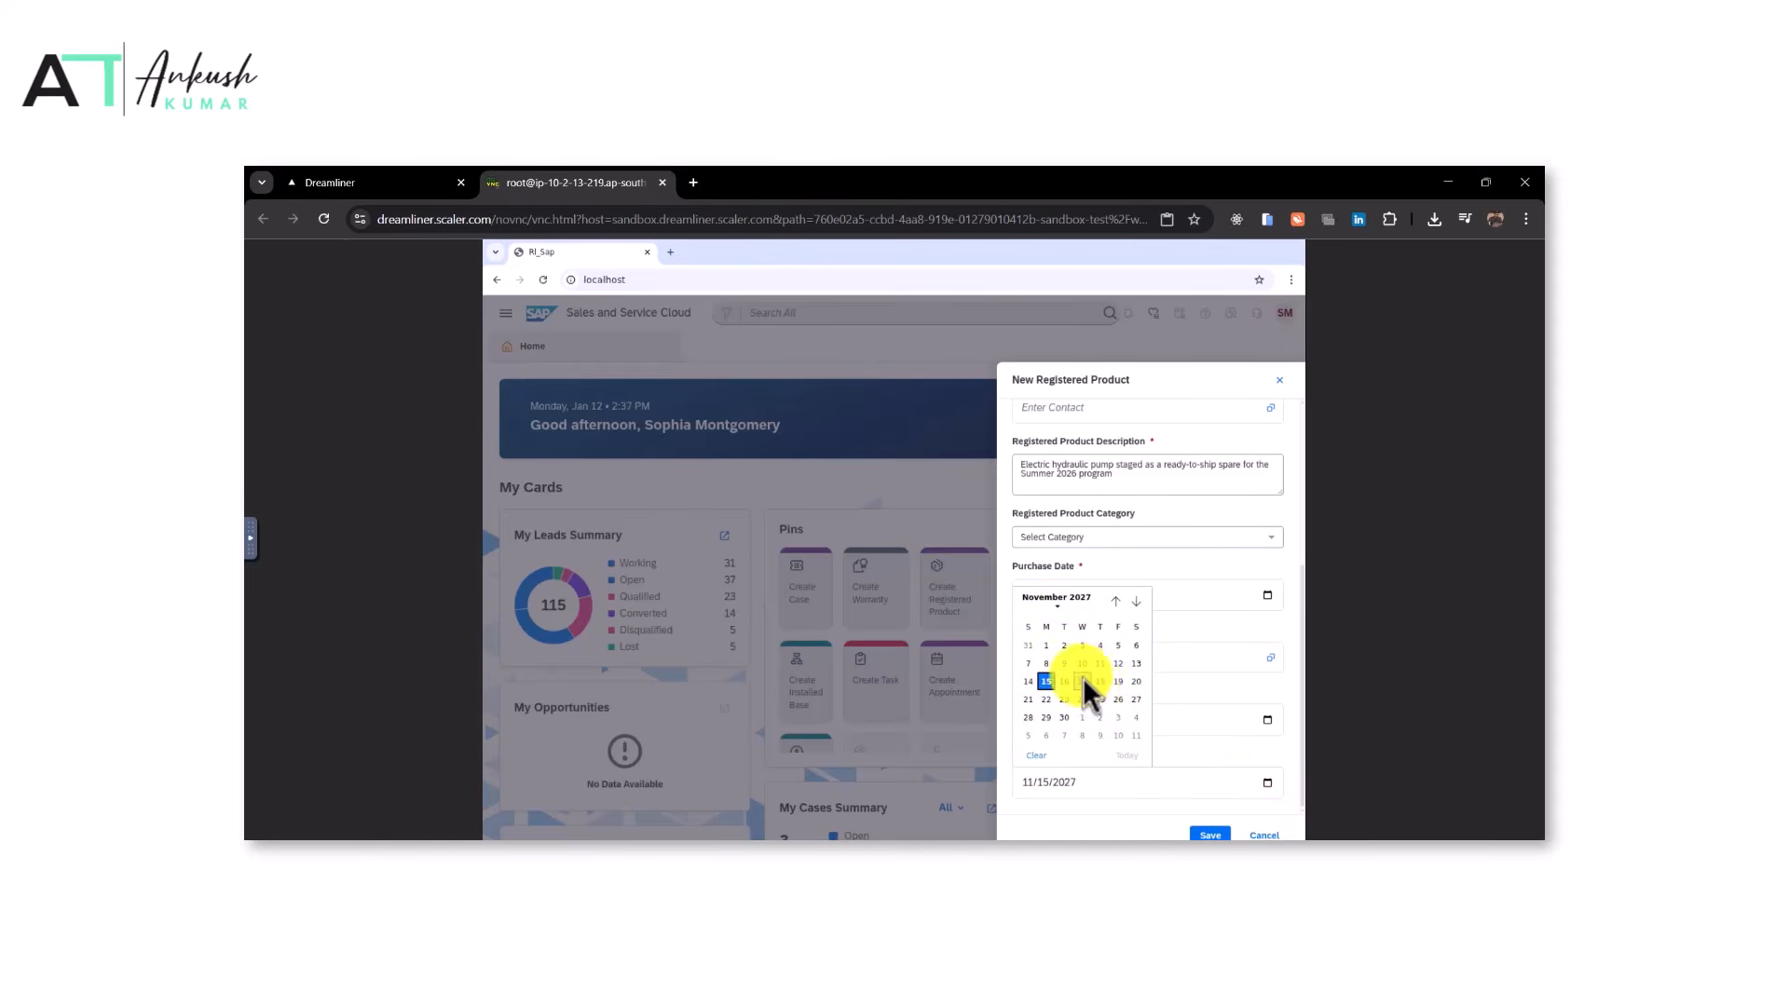
left_click(1047, 681)
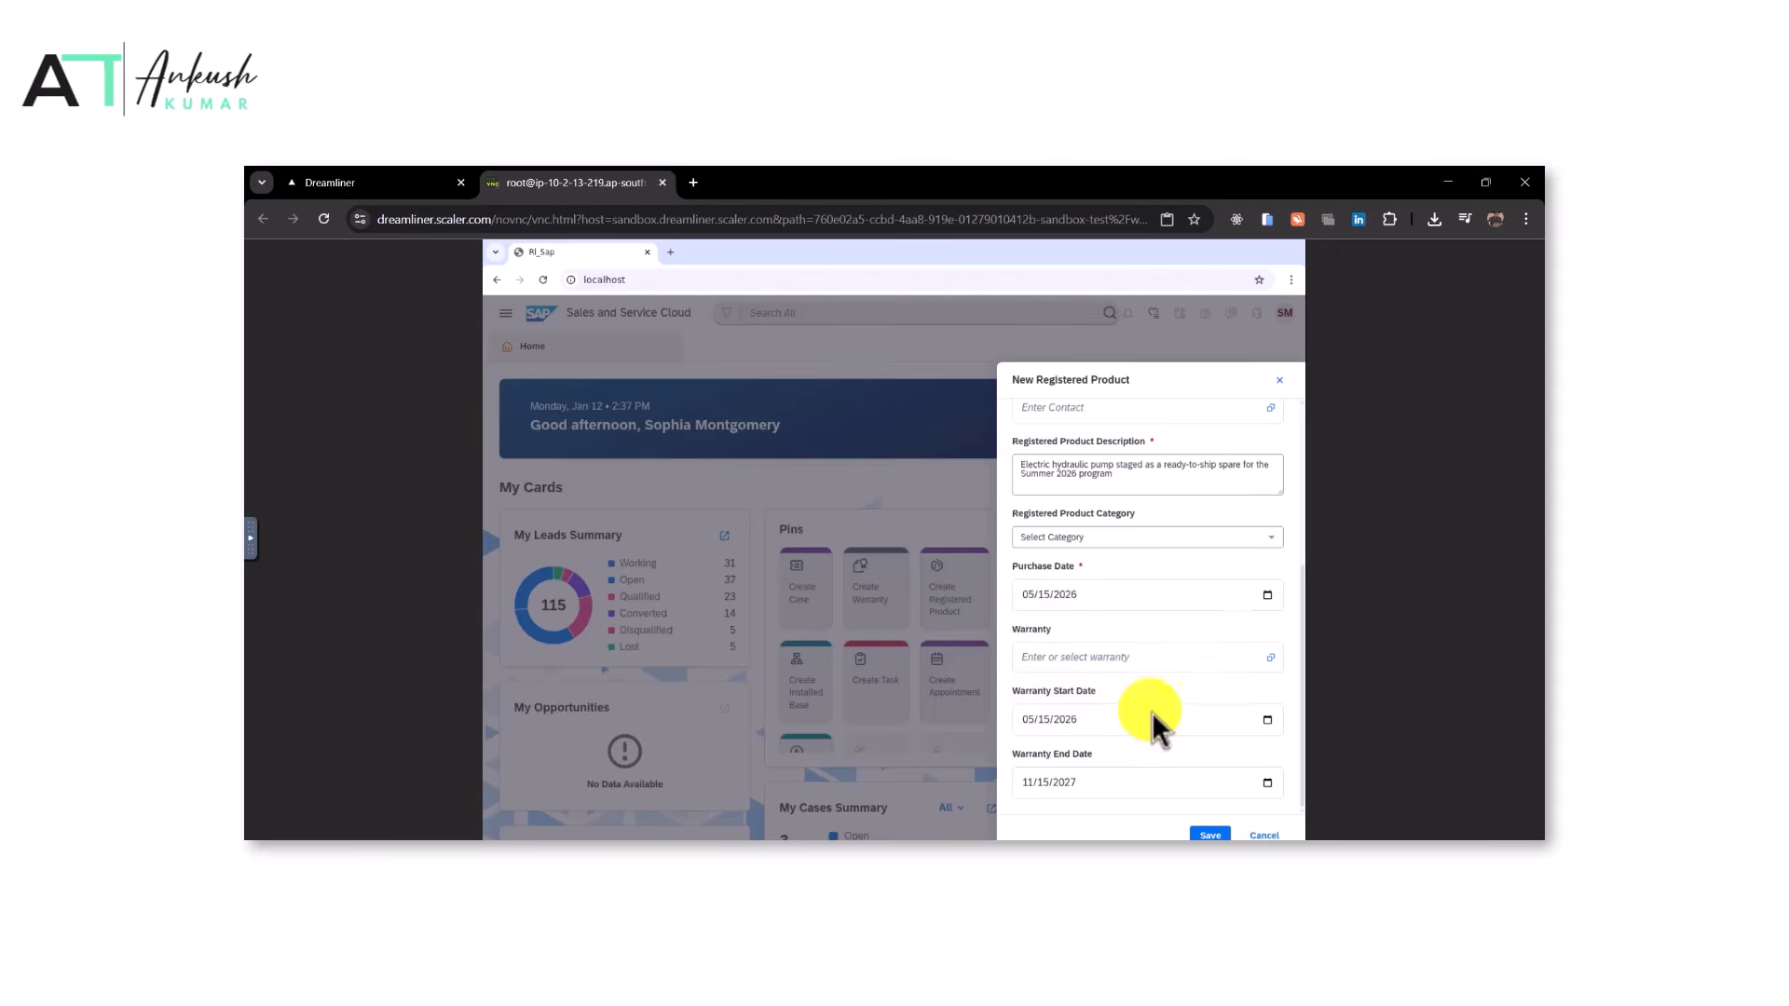
Link the pump to the American Airlines account, copying the account name from the task instructions
scroll(1152, 712, "up", 1)
left_click(358, 169)
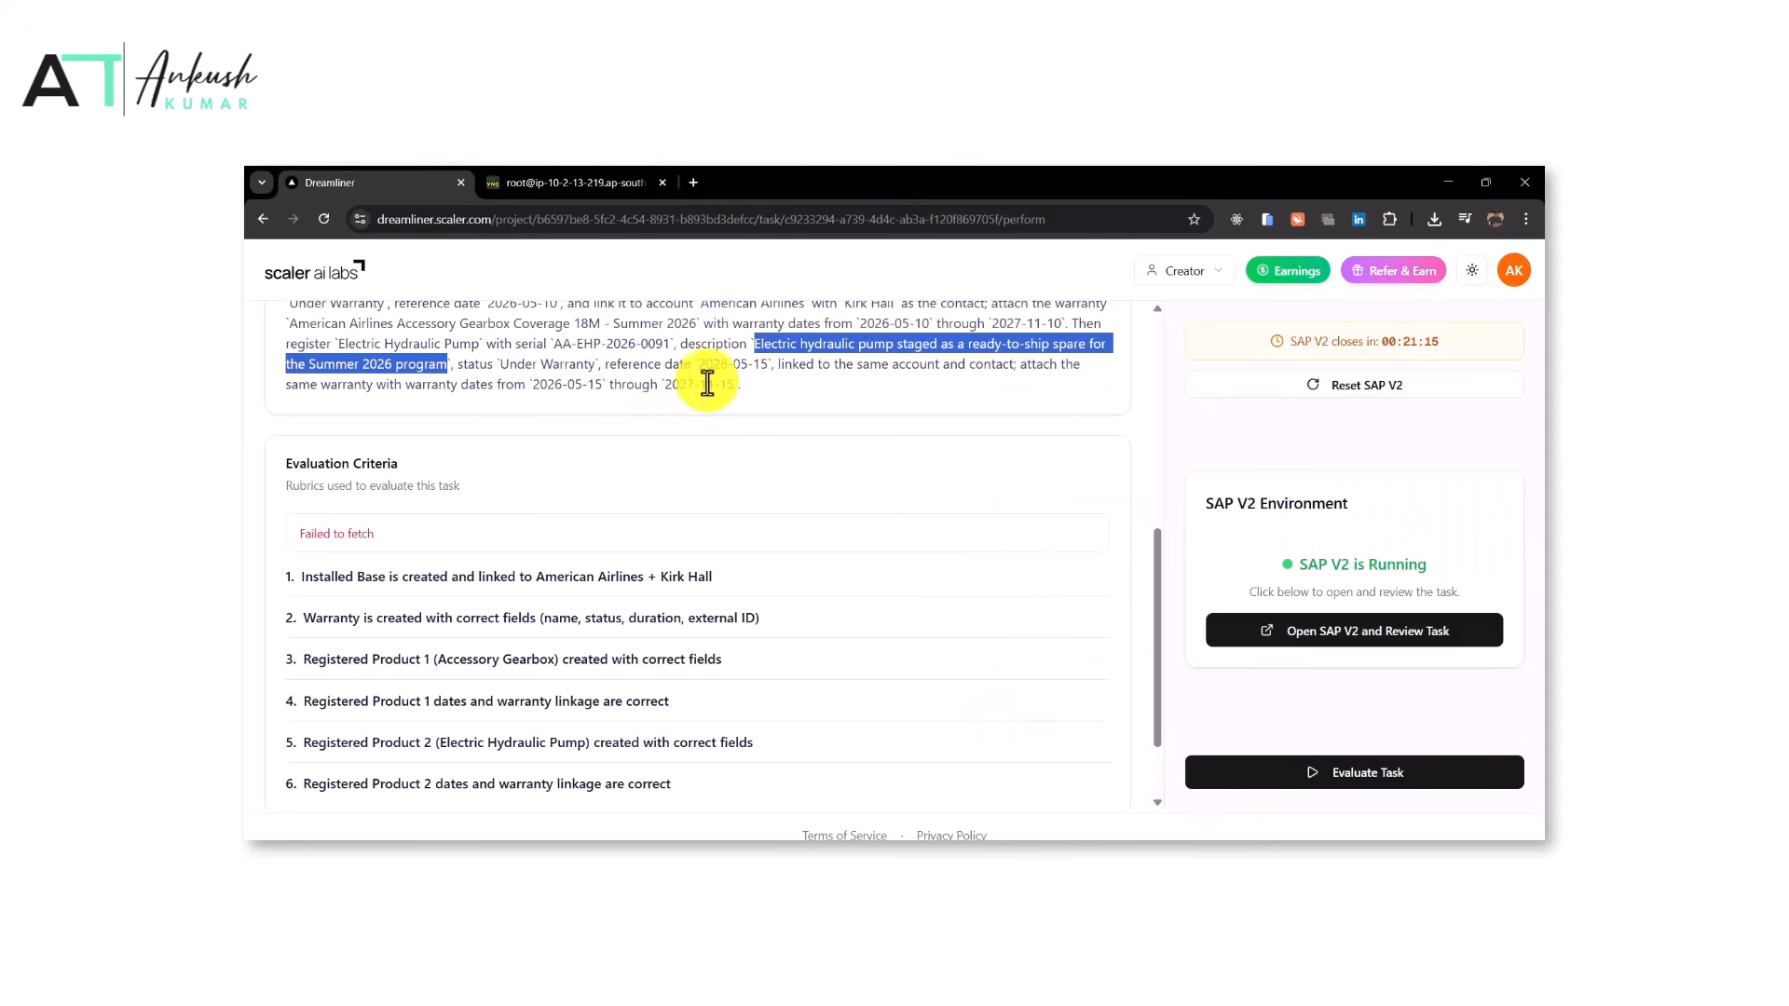
scroll(707, 381, "up", 1)
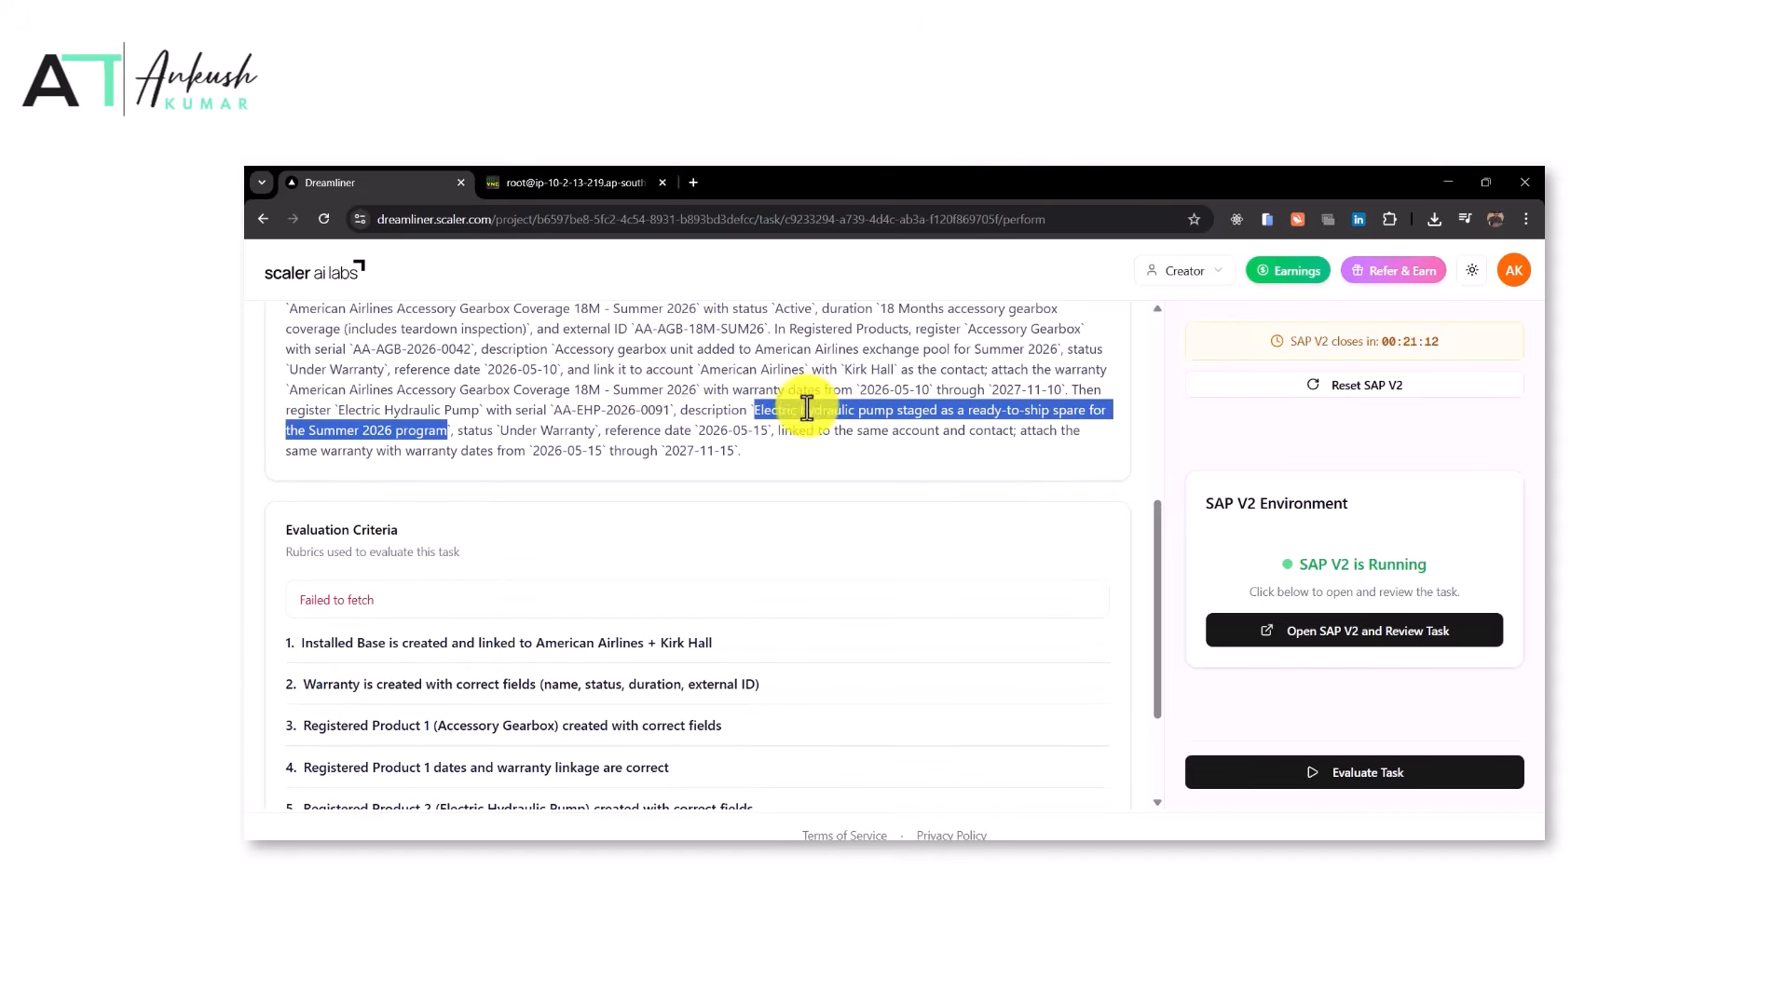
left_click_drag(805, 369, 701, 377)
key("ctrl+c")
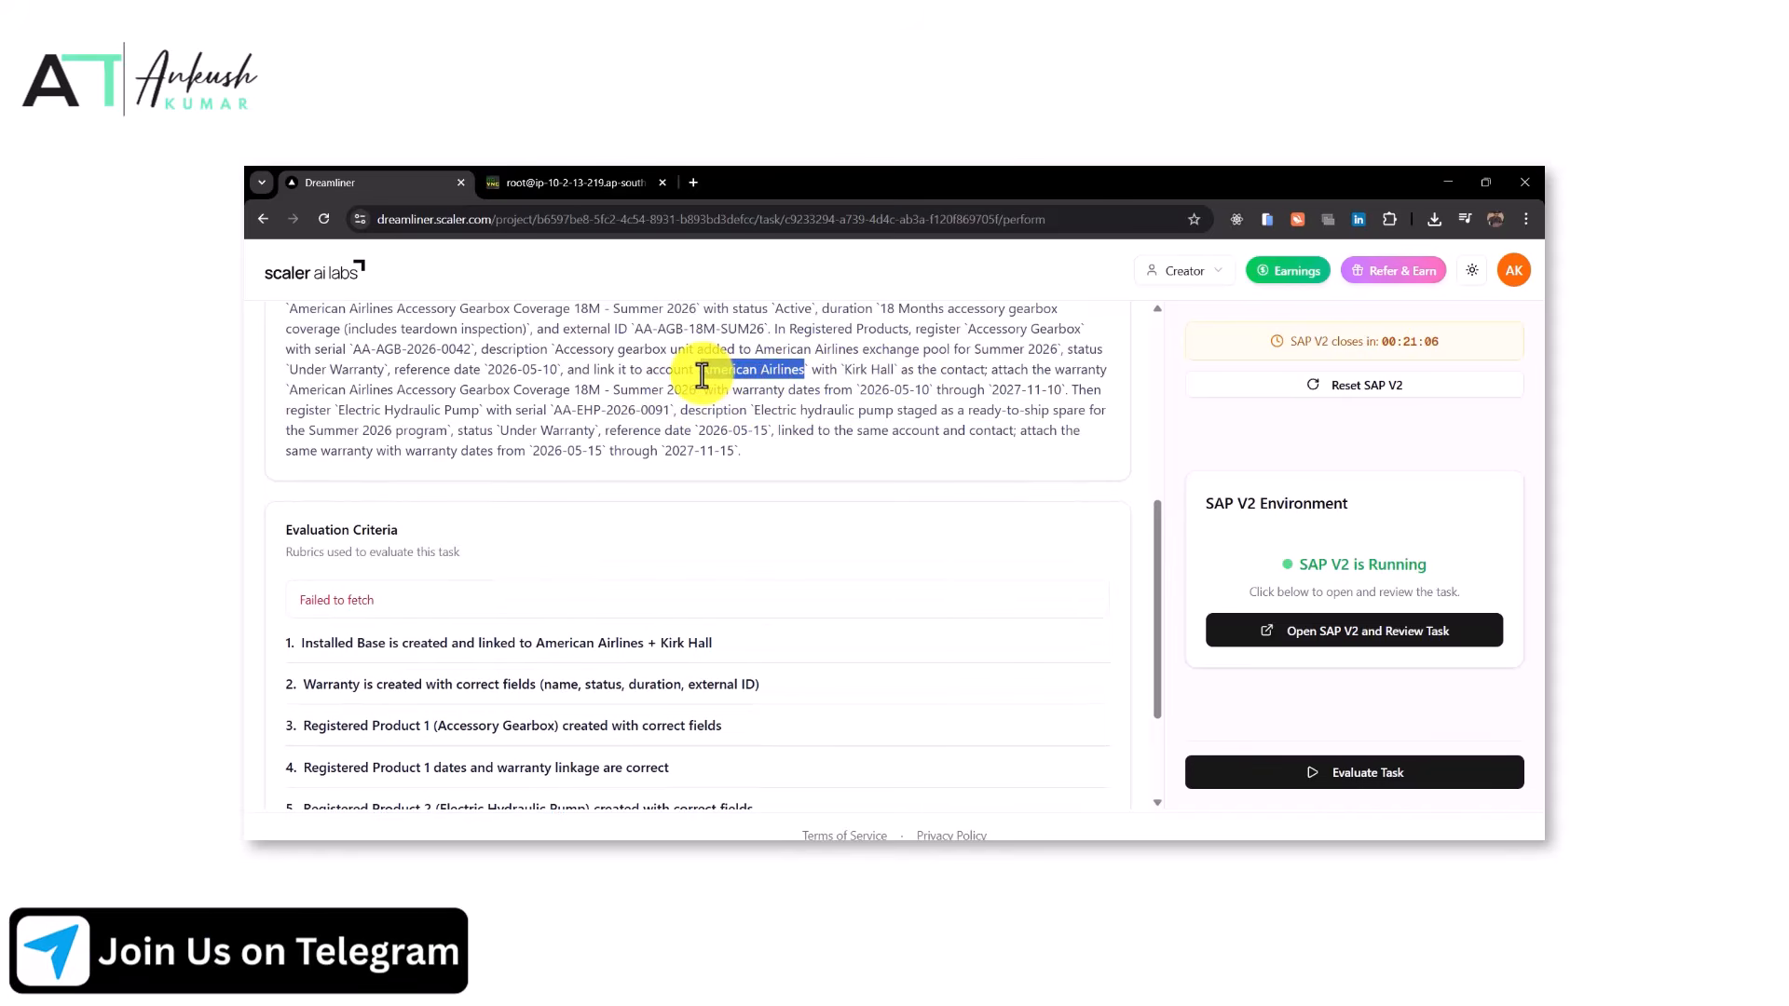
left_click(564, 183)
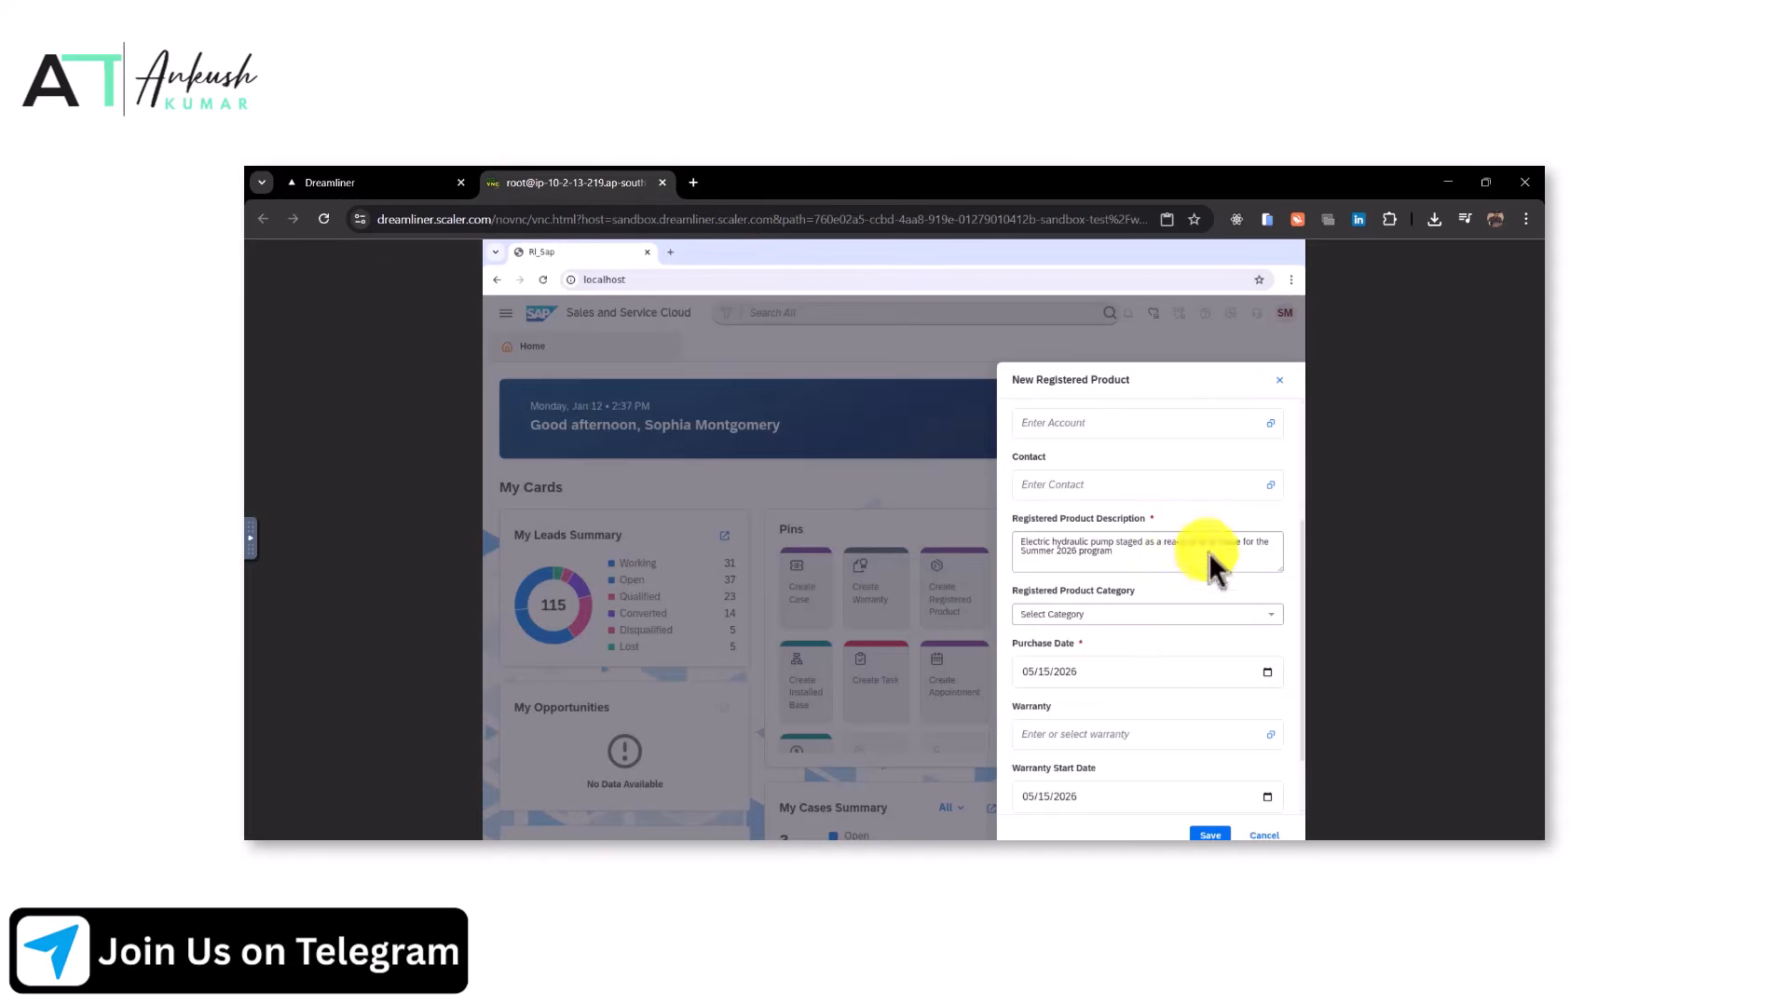
key("ctrl+v")
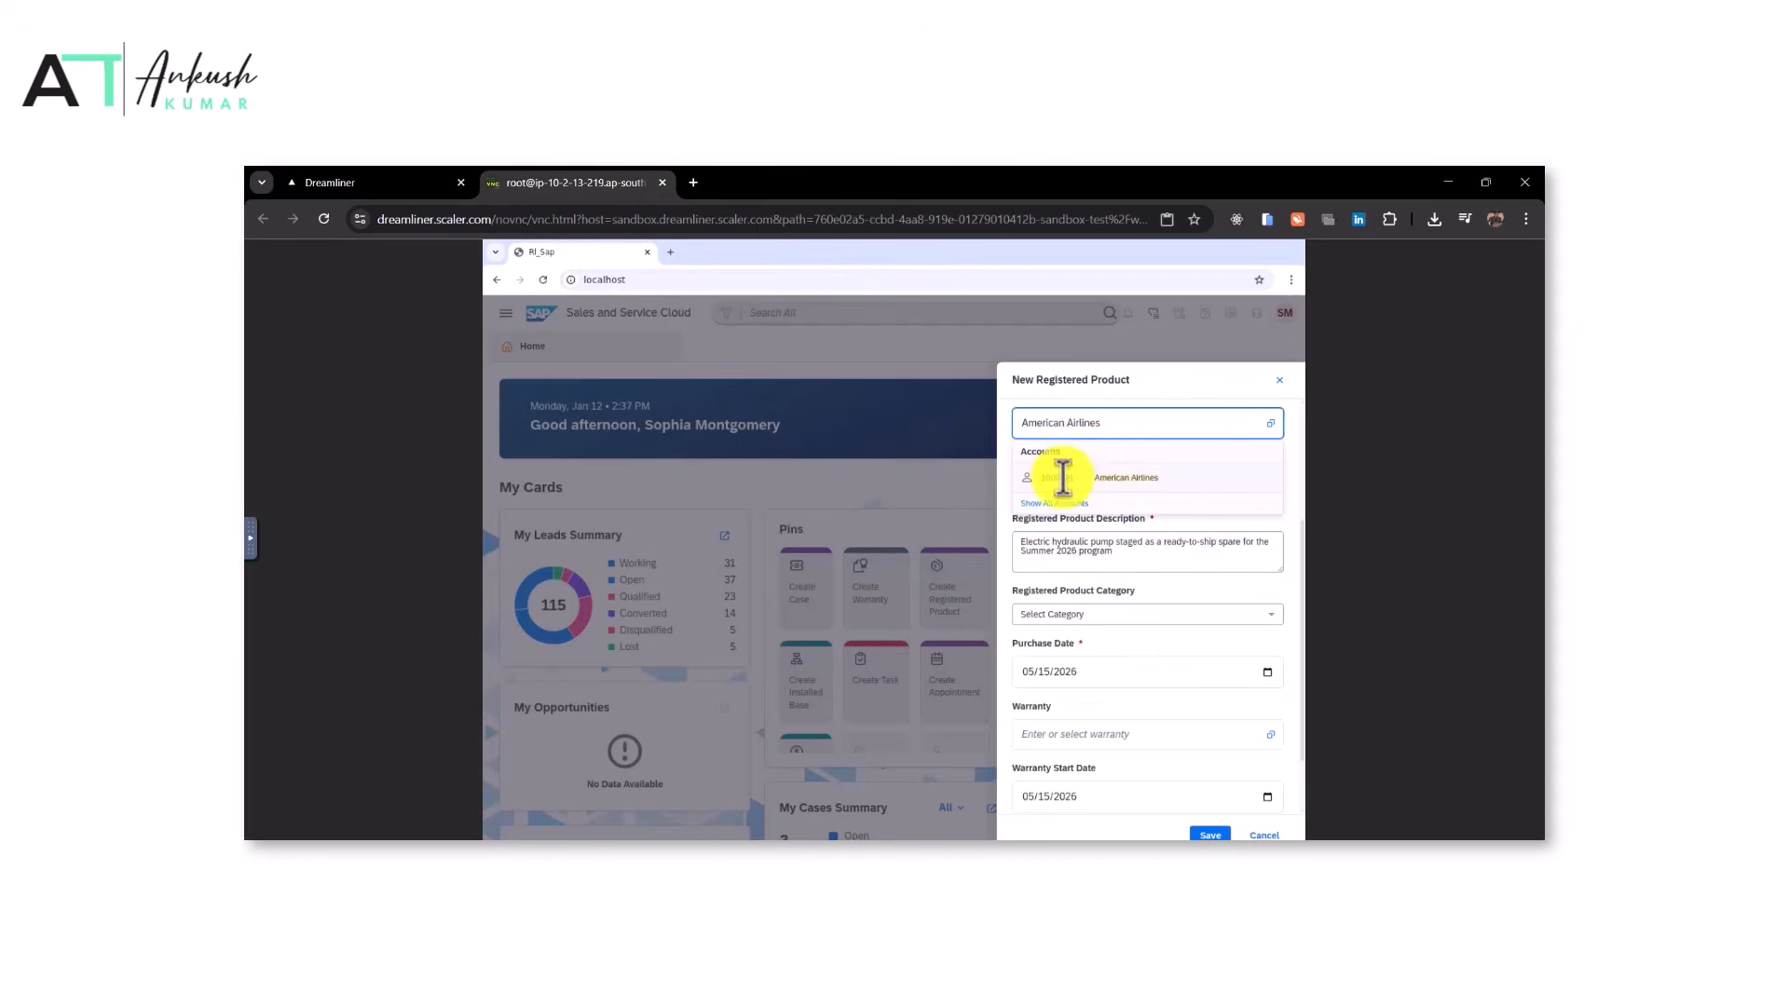
Set the pump's contact to the task's contact person, copied from the instructions, and pick the matching contact
left_click(391, 182)
left_click_drag(844, 371, 895, 375)
key("ctrl+c")
left_click(573, 182)
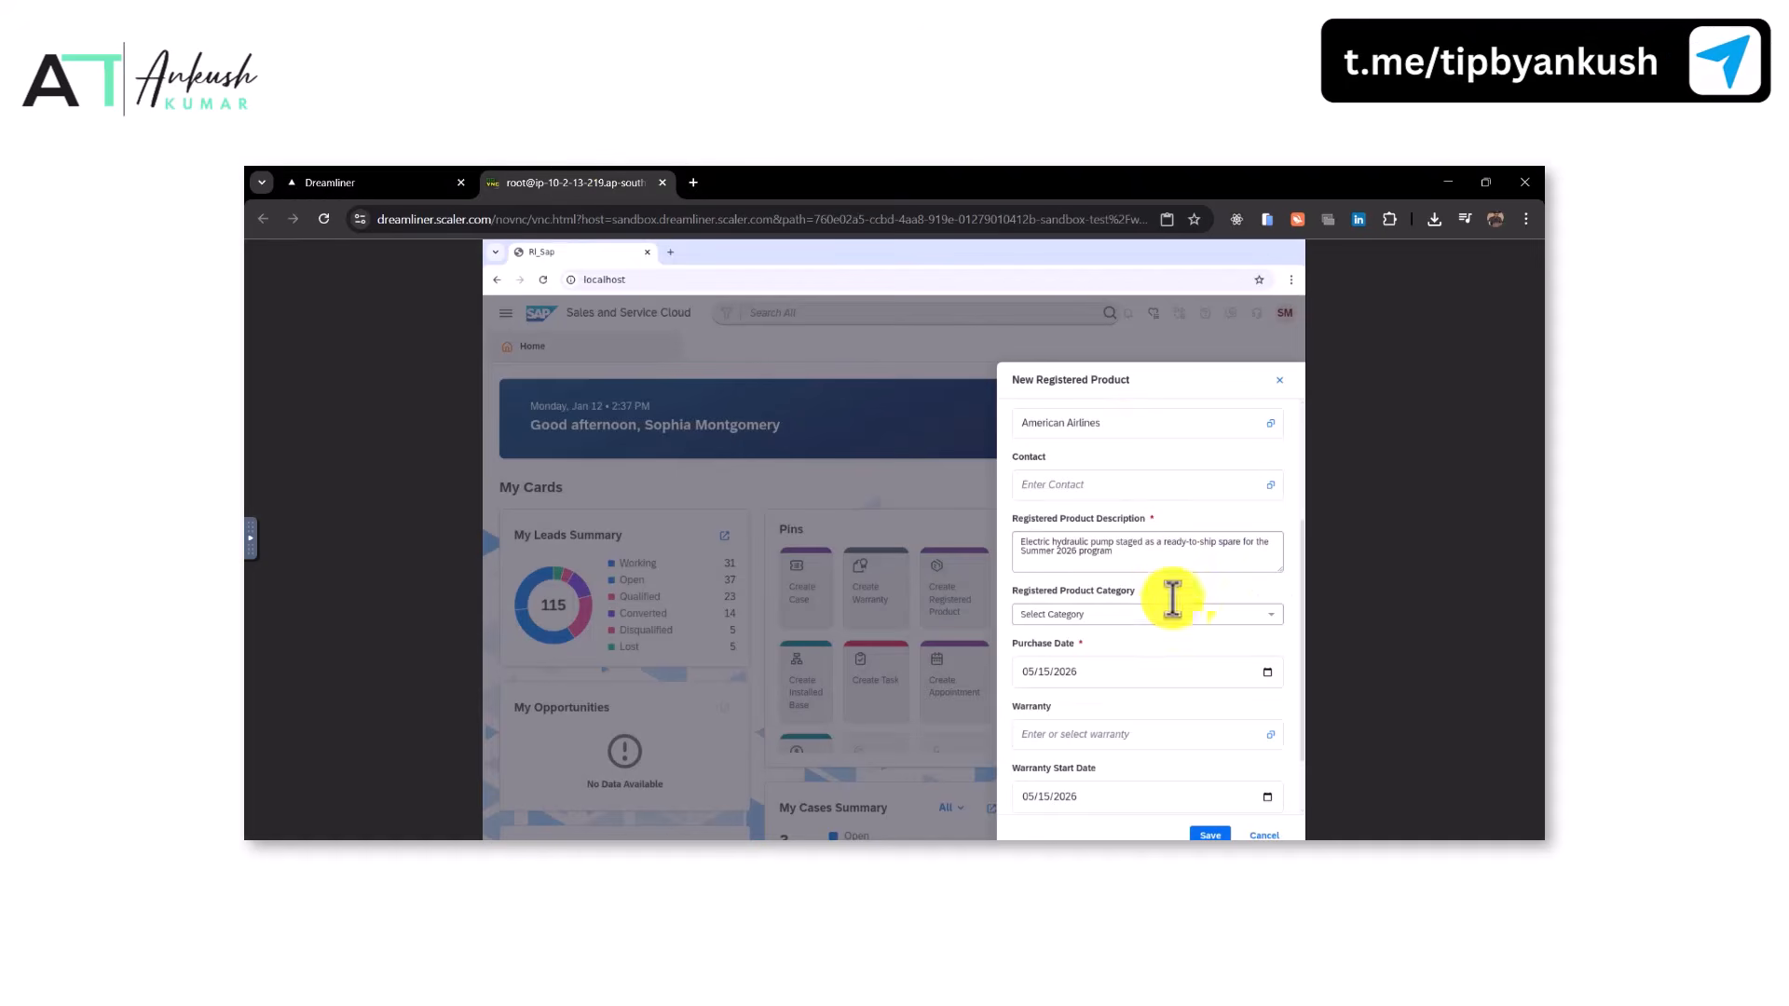
left_click(1119, 489)
key("ctrl+v")
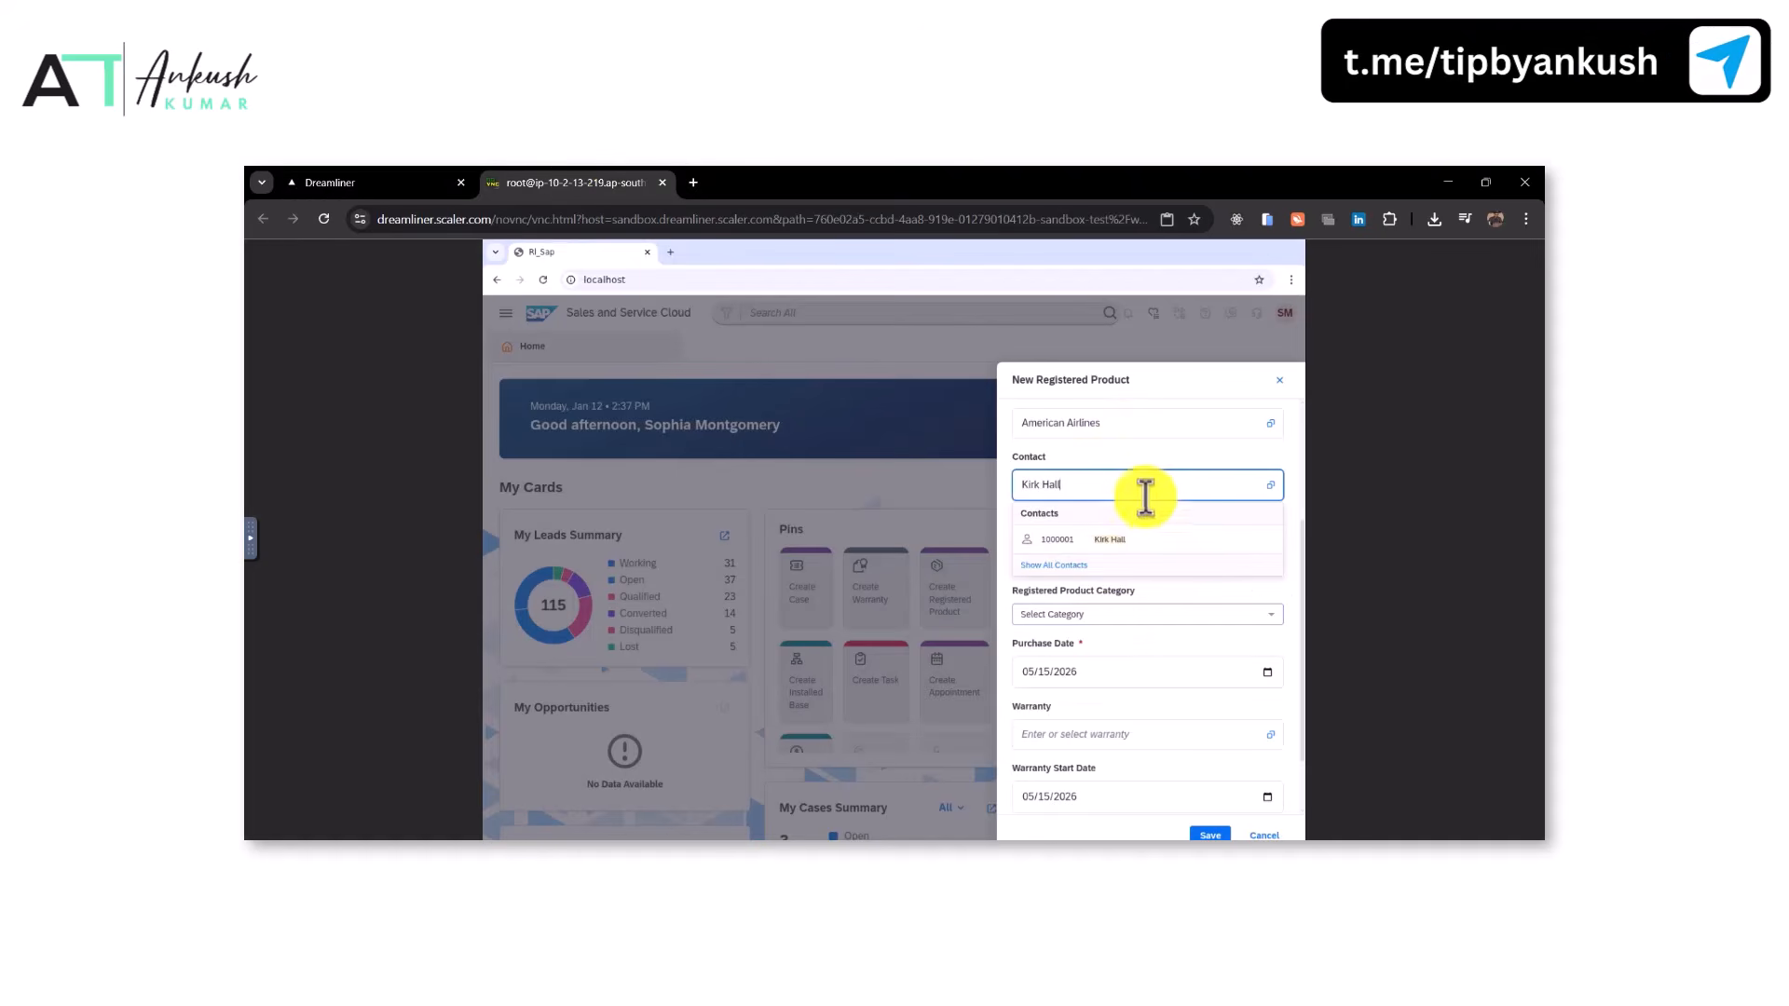
left_click(1107, 538)
Run the task evaluation
scroll(1207, 829, "down", 1)
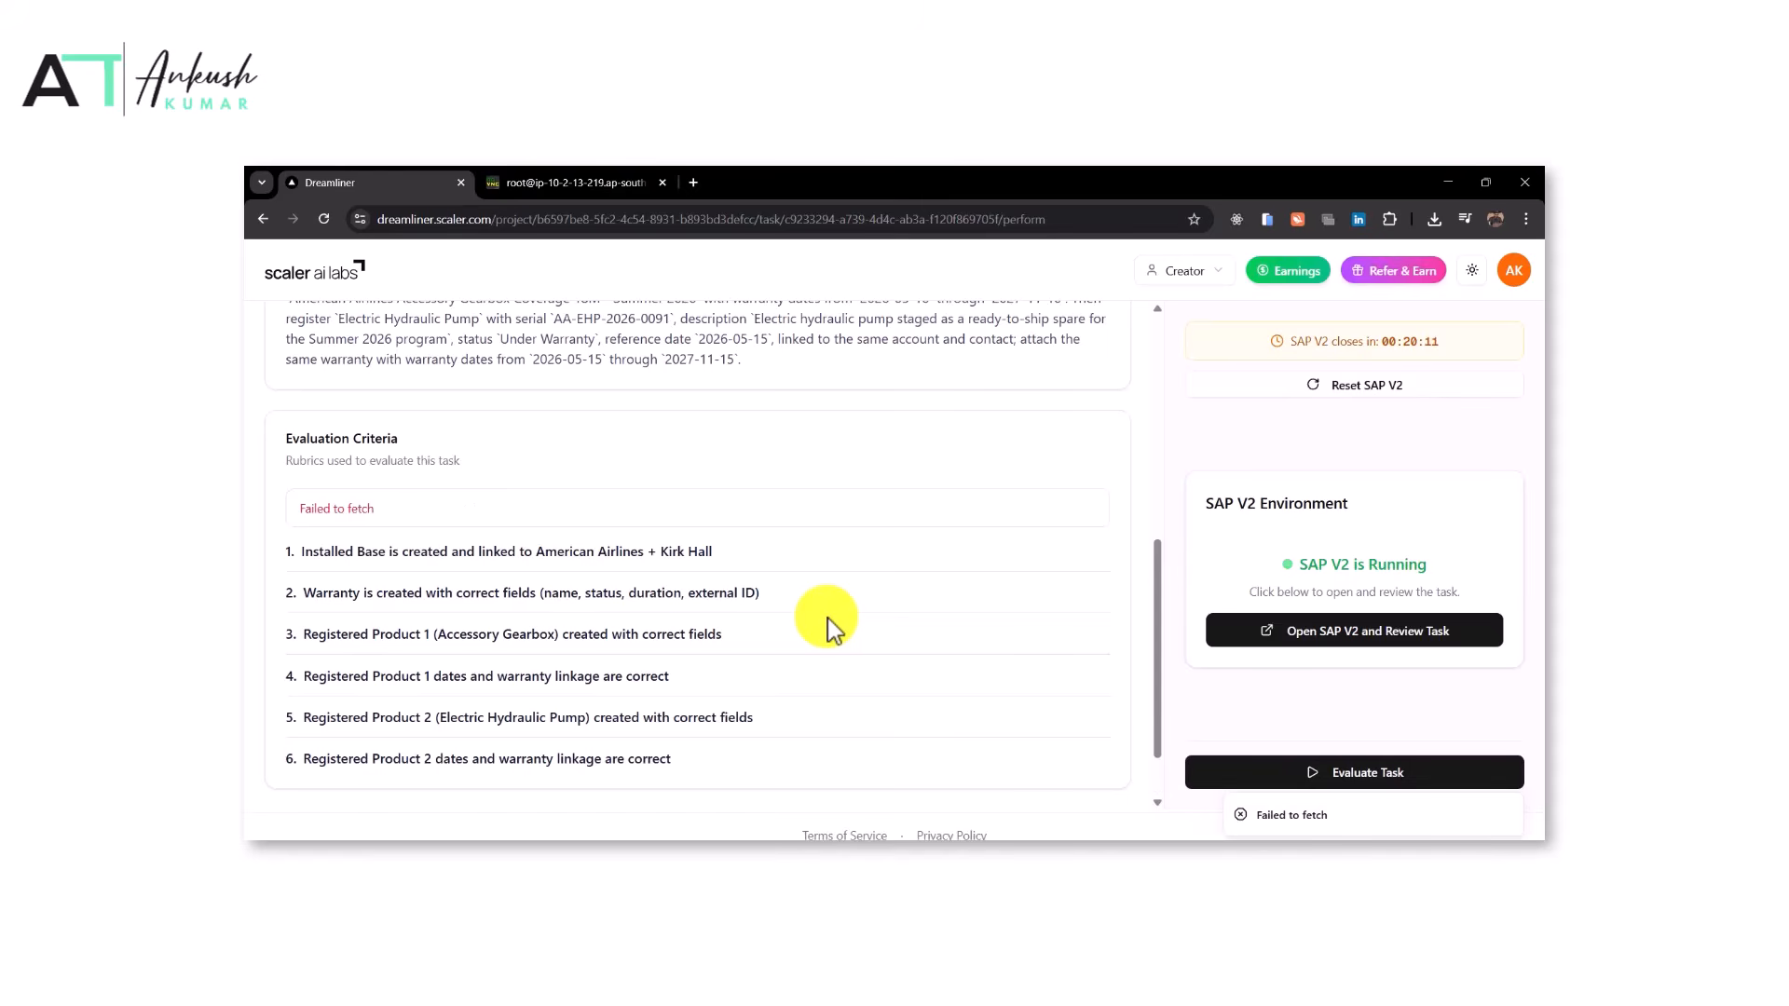
left_click(1288, 785)
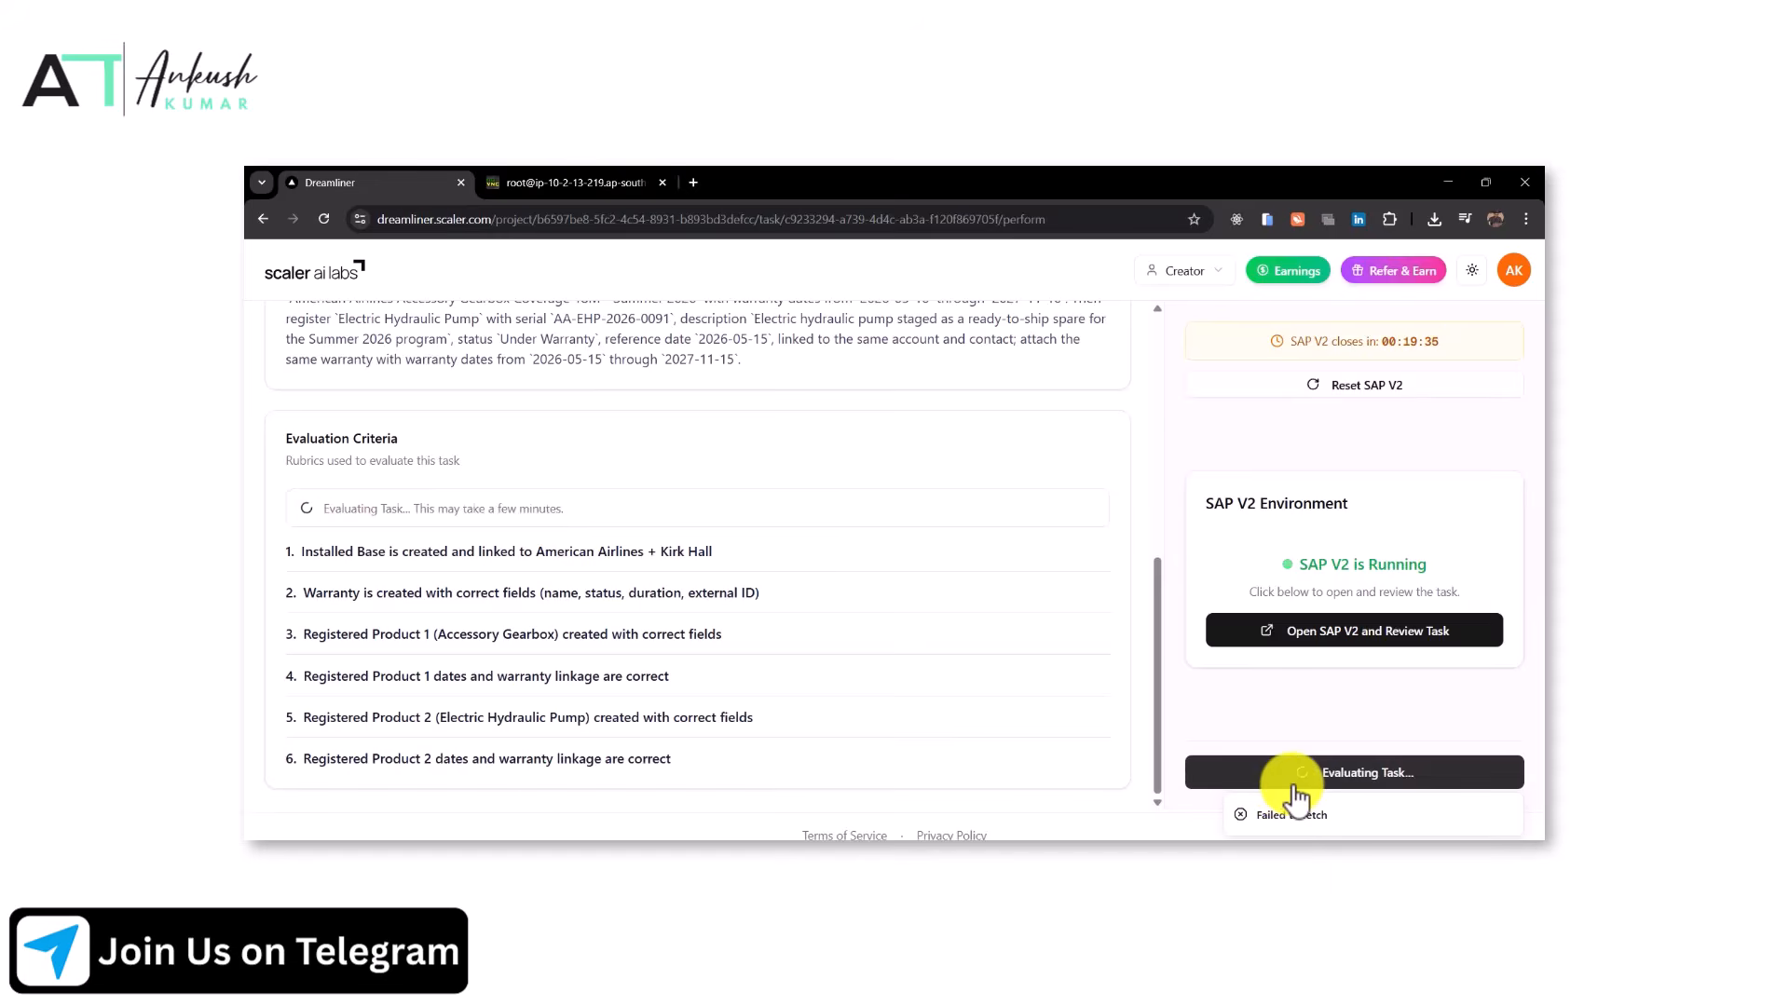
Reject the task as an Issue in SAP V2 with the comment 'After completing all the tasks, it says failed to fetch while evaluating tasks.'
left_click(727, 758)
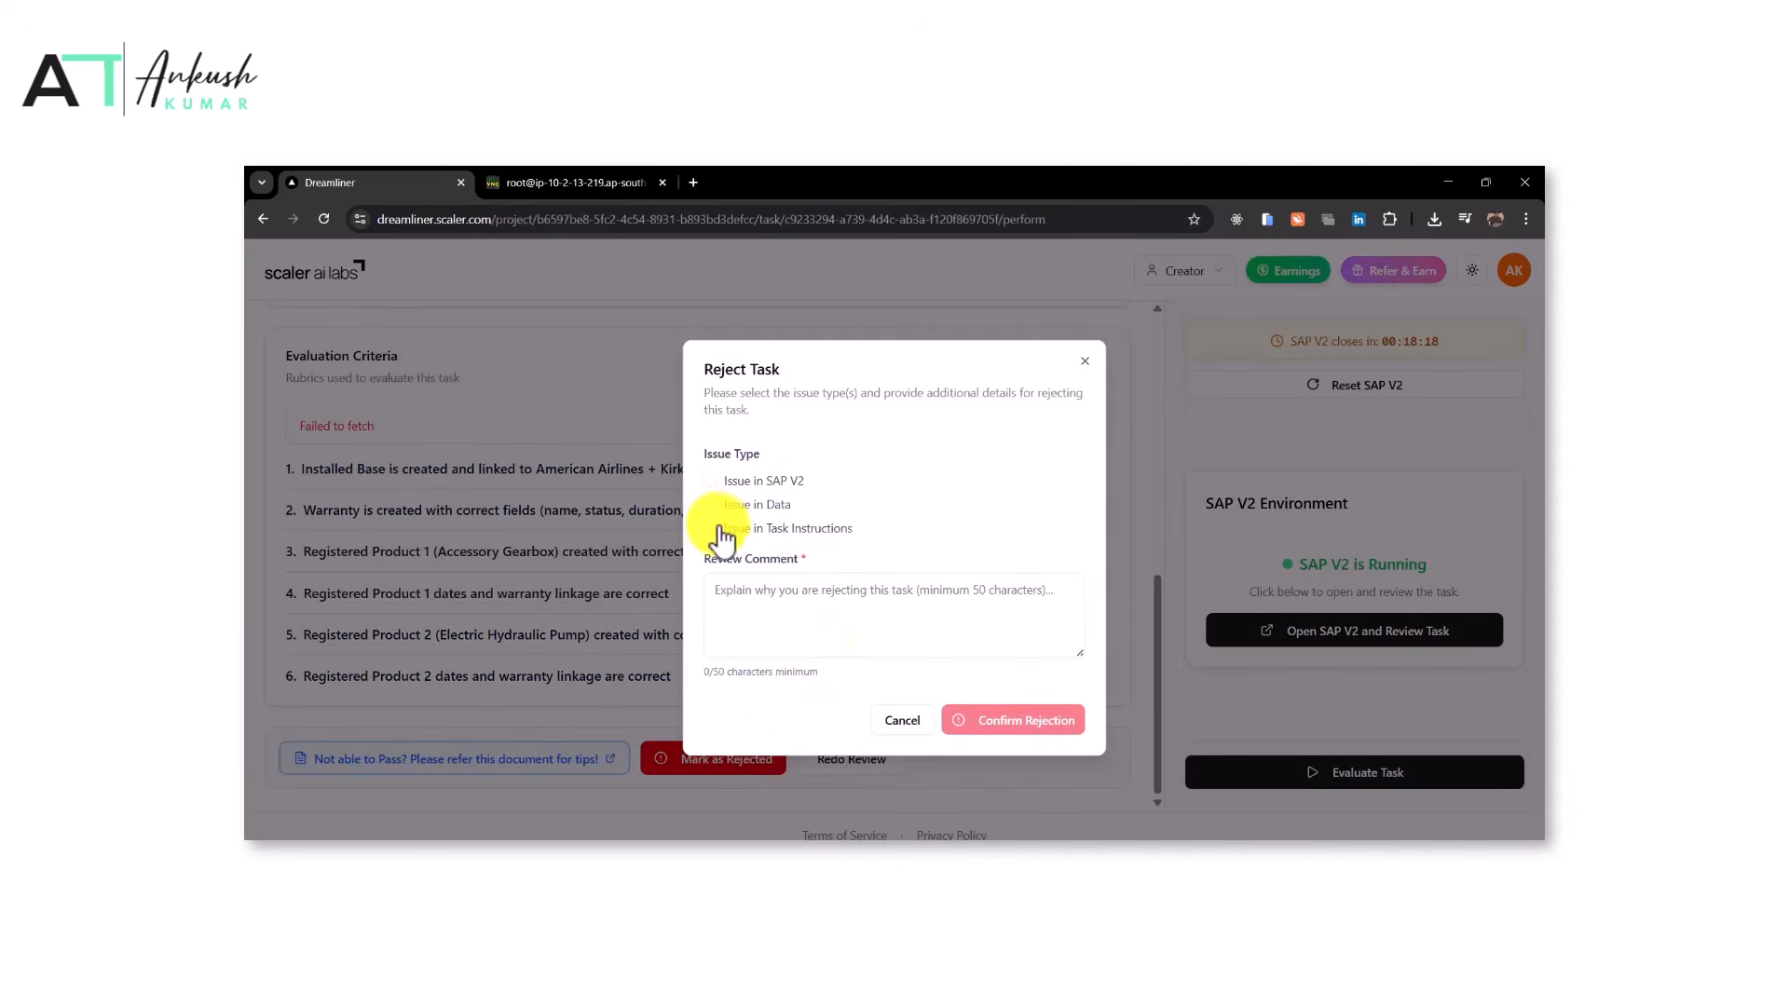
left_click(711, 479)
left_click(823, 631)
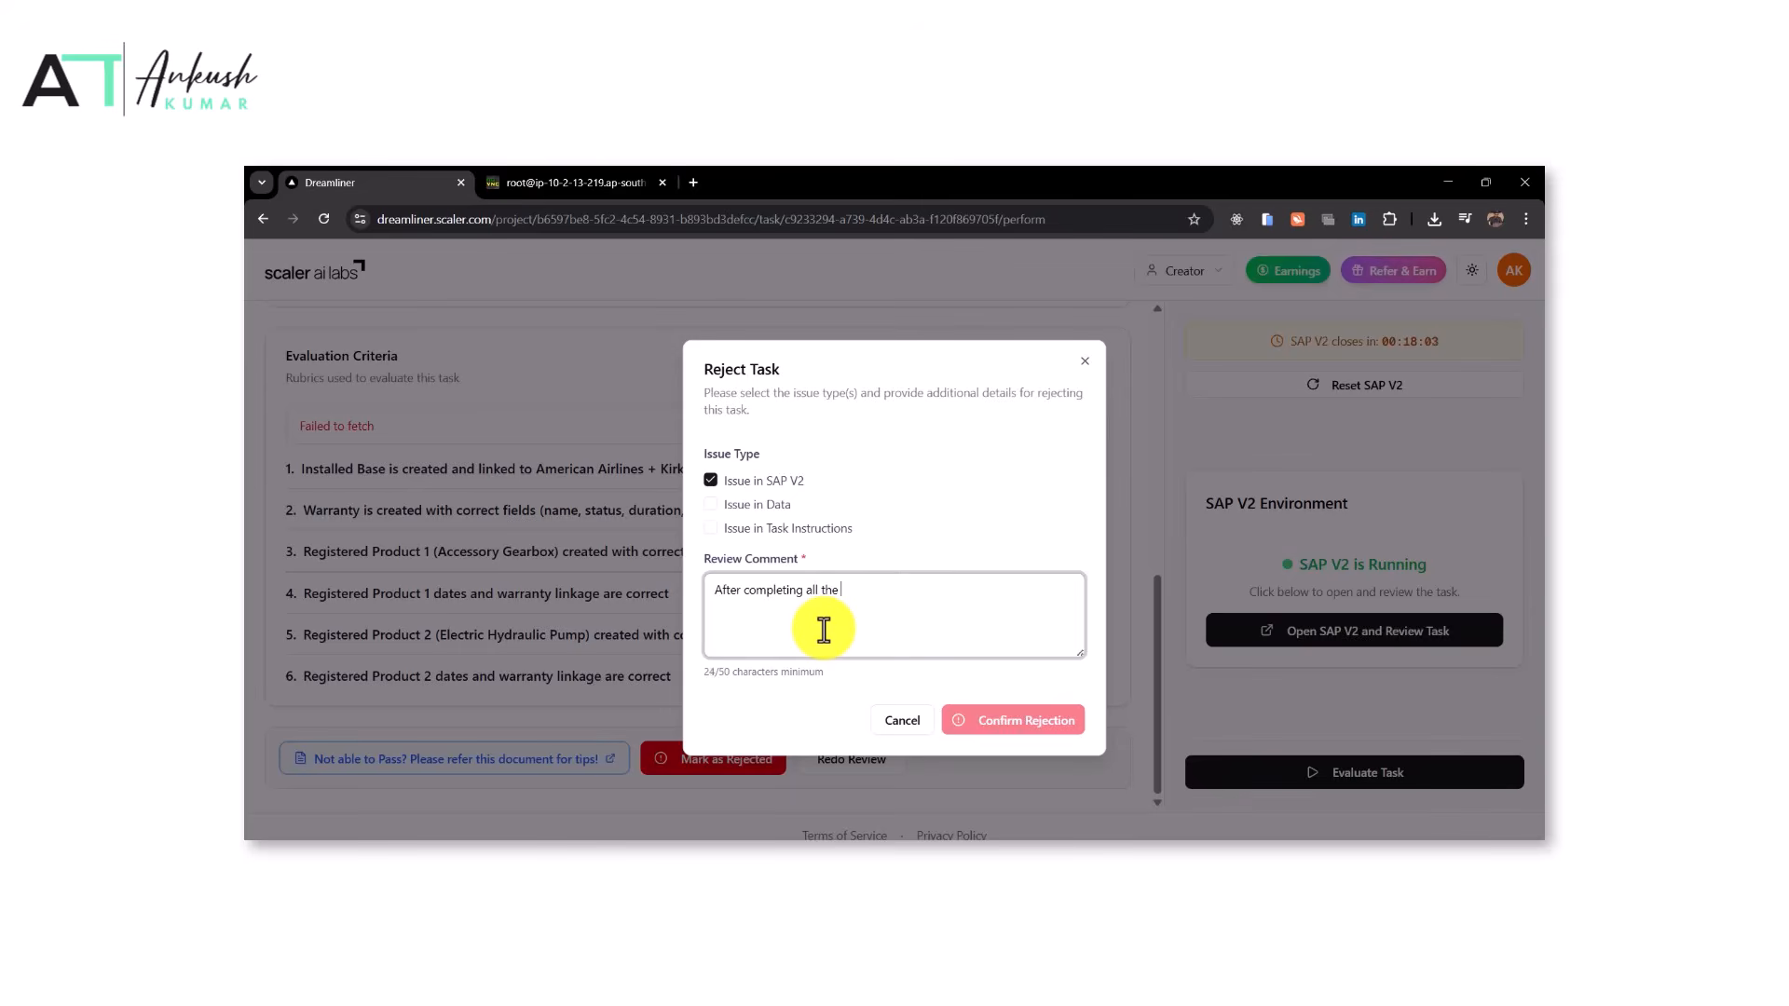
type(", it says failed to fetch while evaluating tasks.")
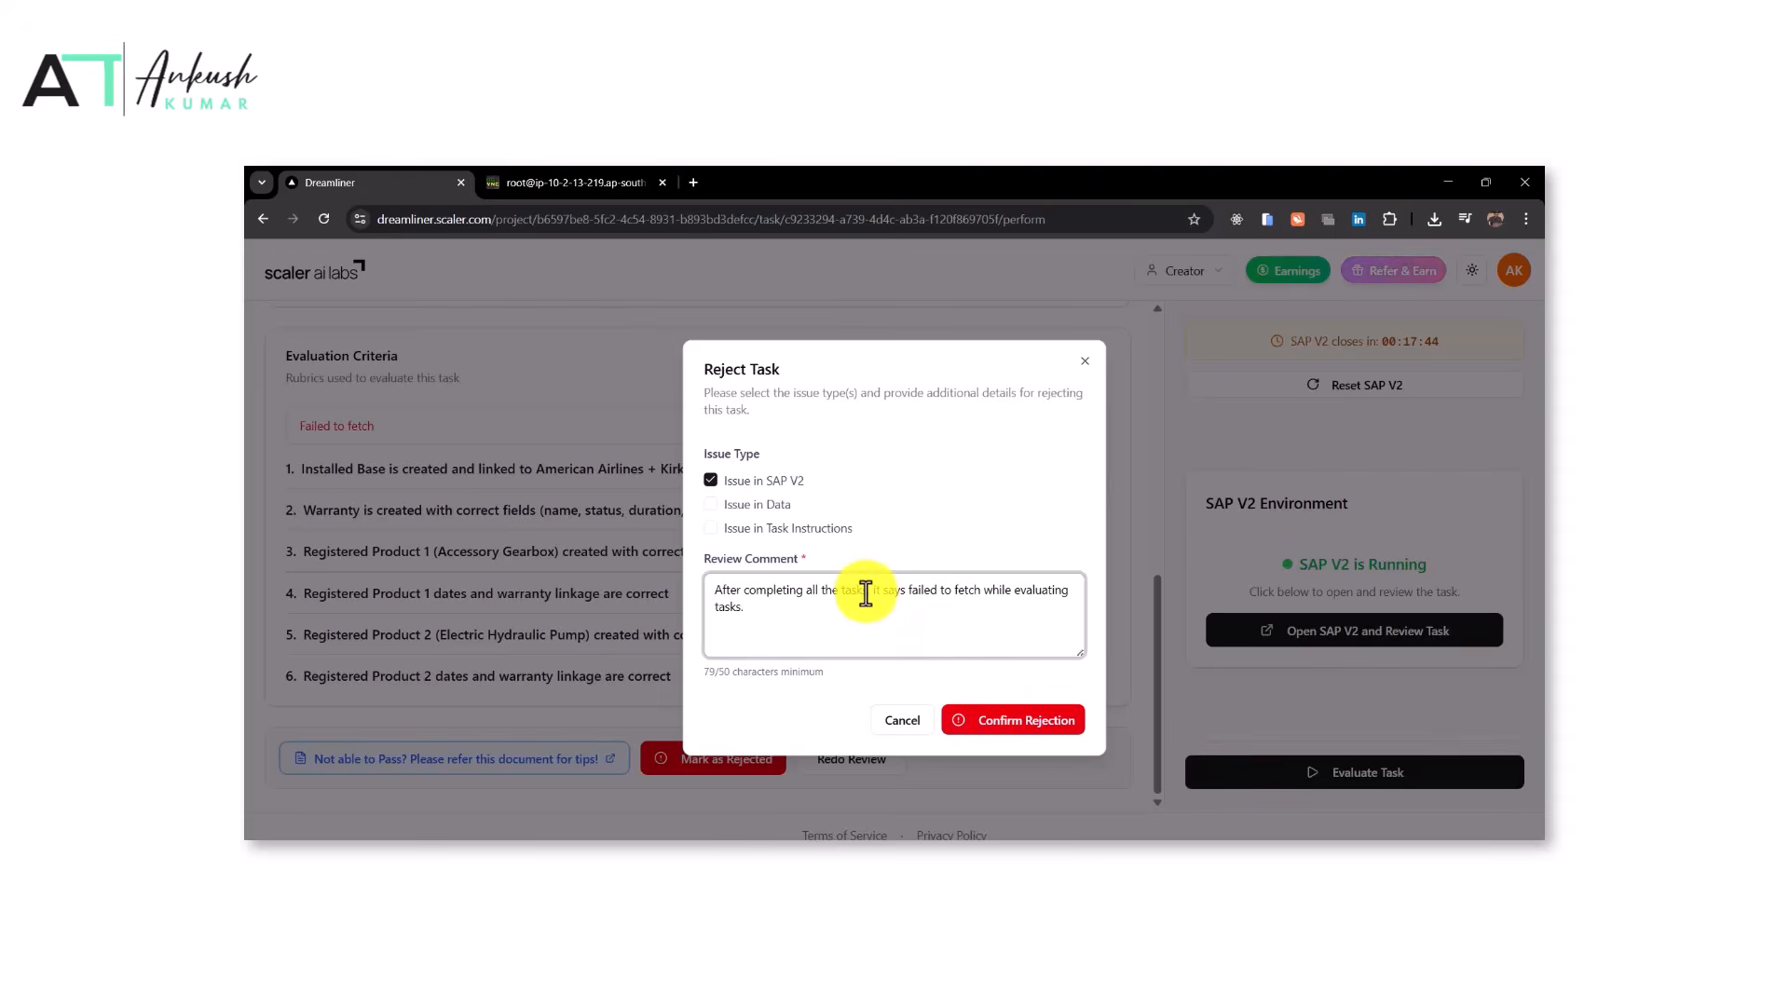
left_click(1012, 720)
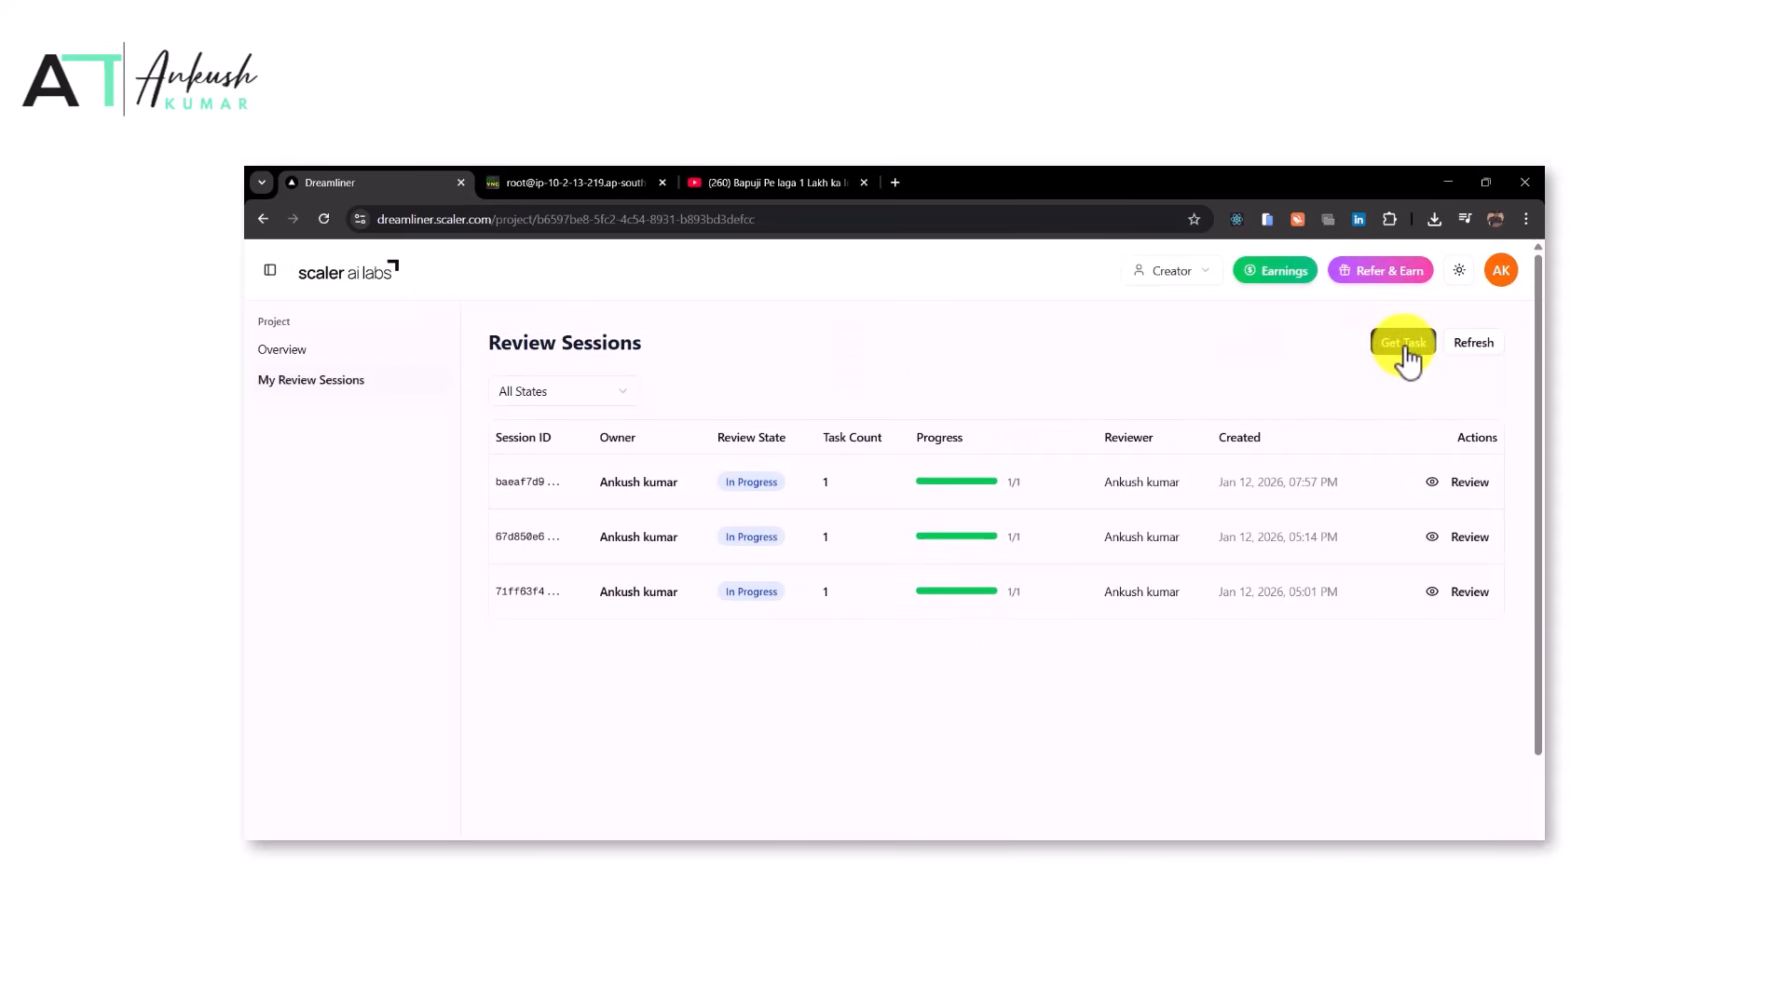
Get a new review task and close the leftover video and old SAP sandbox tabs
left_click(1404, 347)
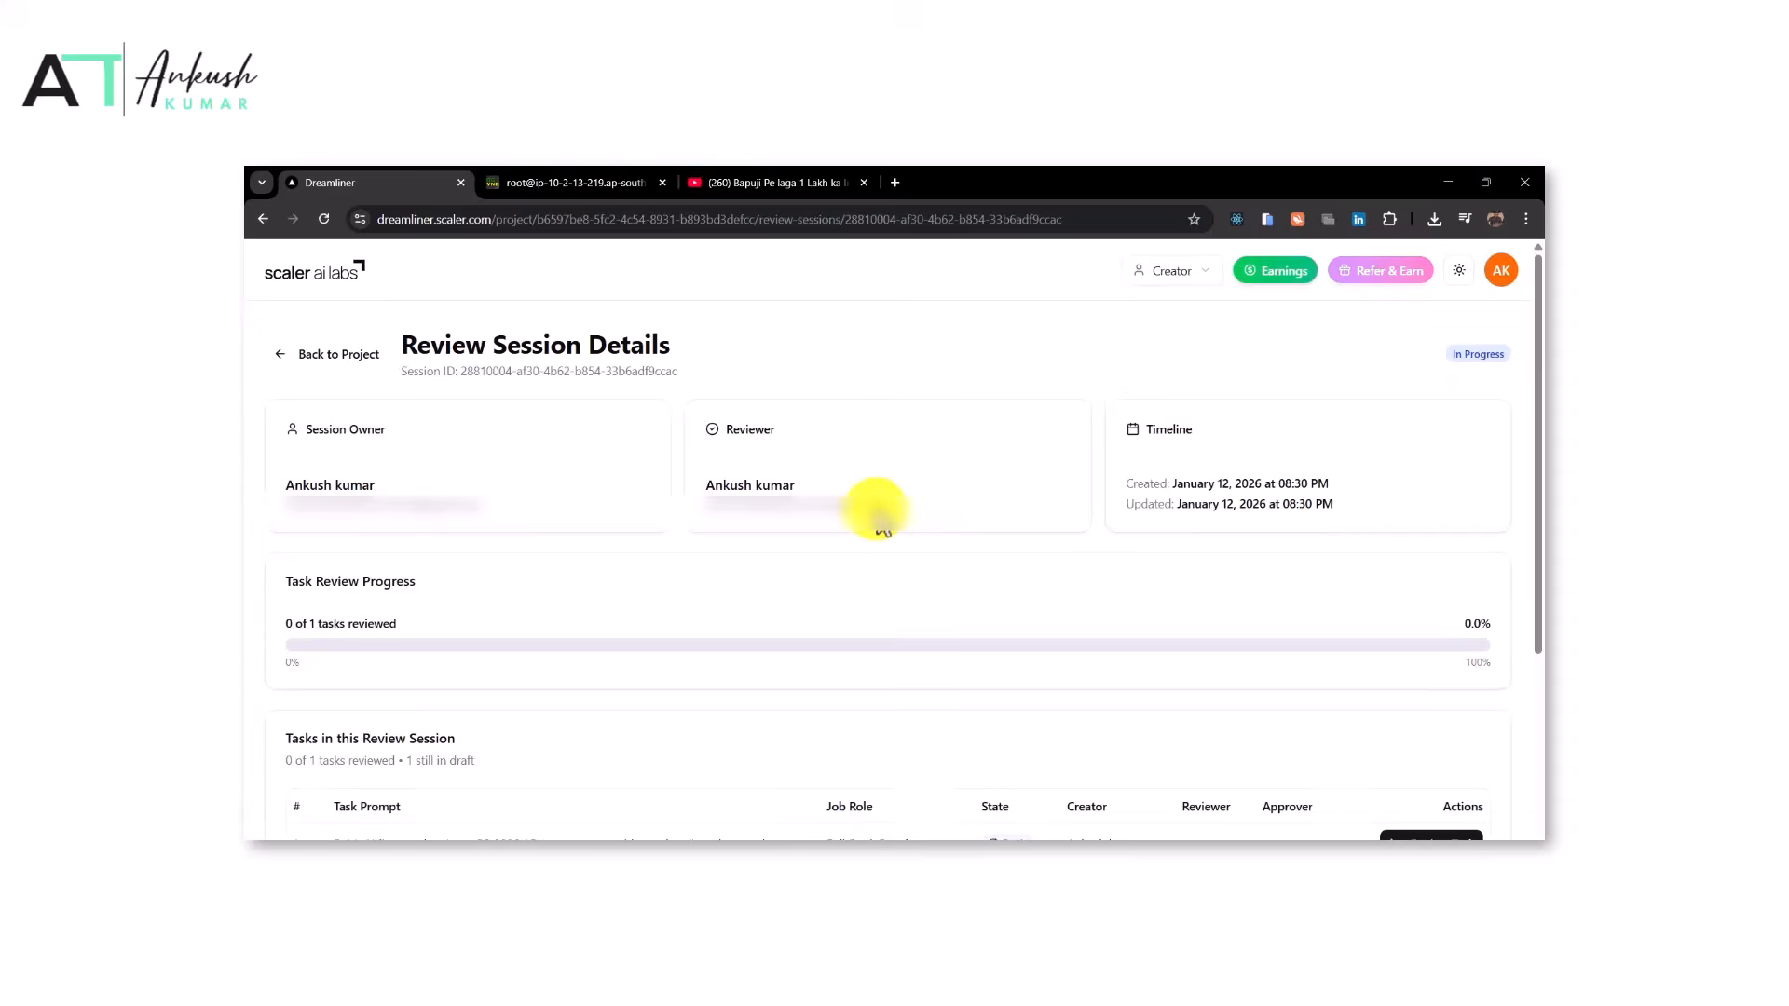
left_click(862, 183)
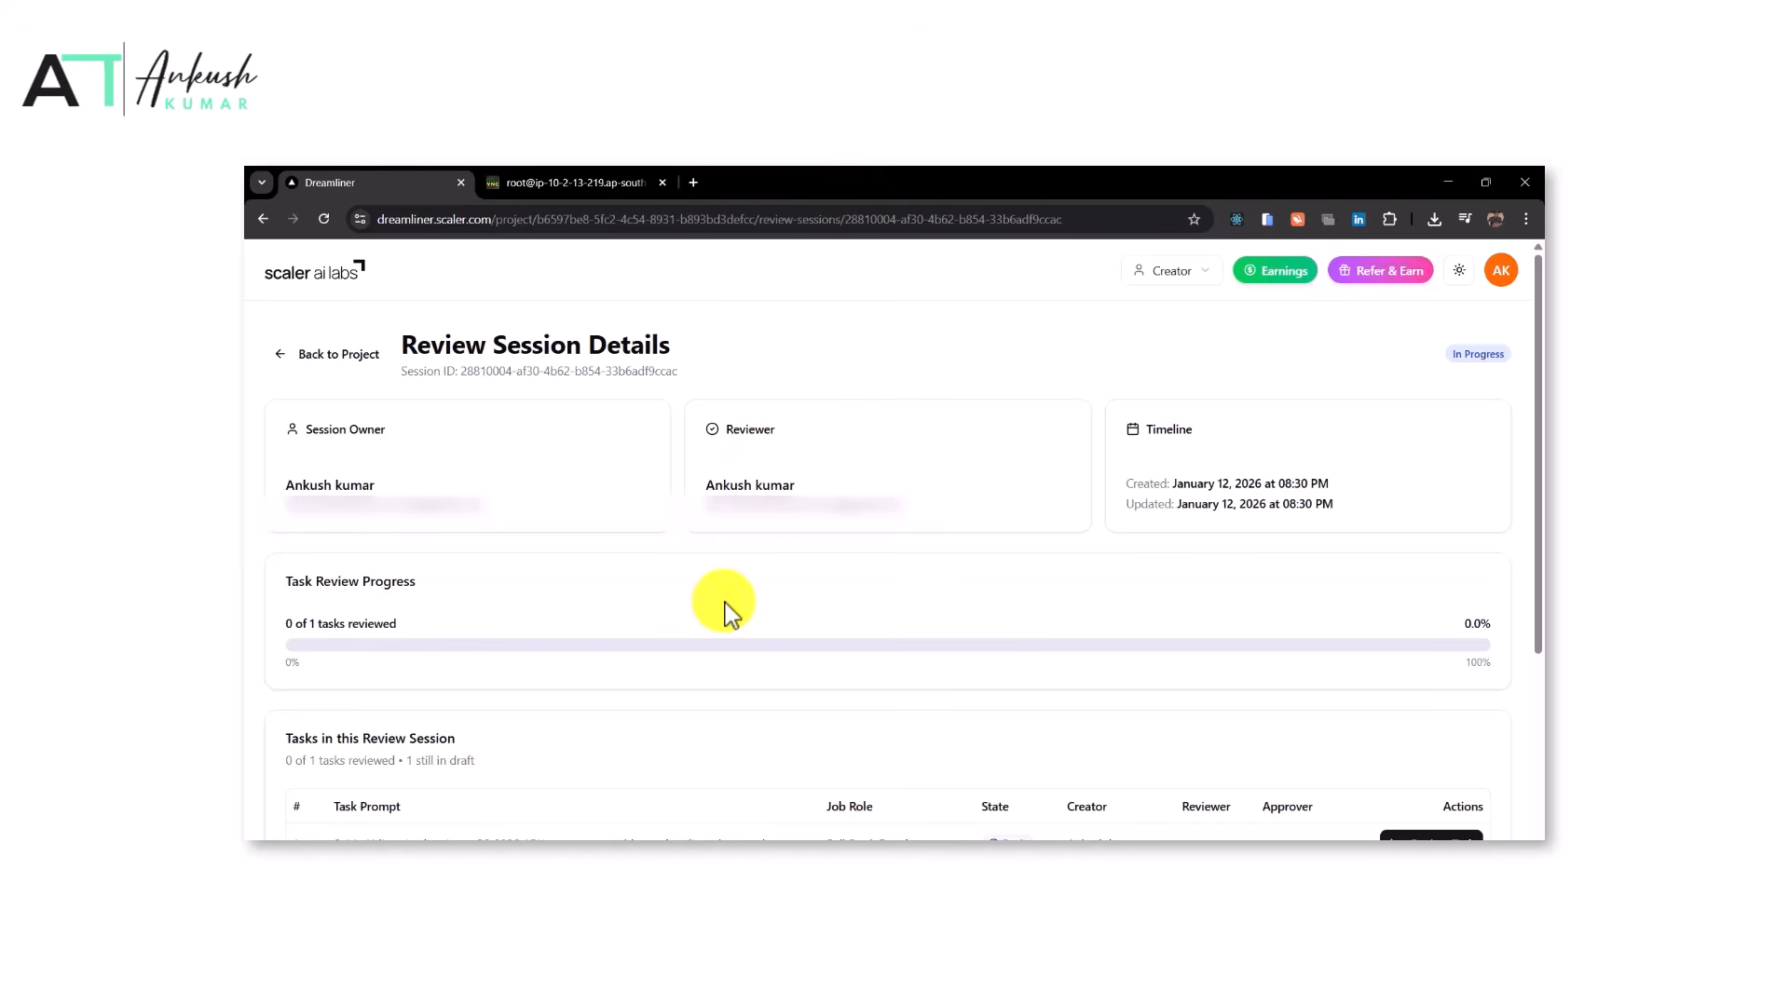
left_click(663, 181)
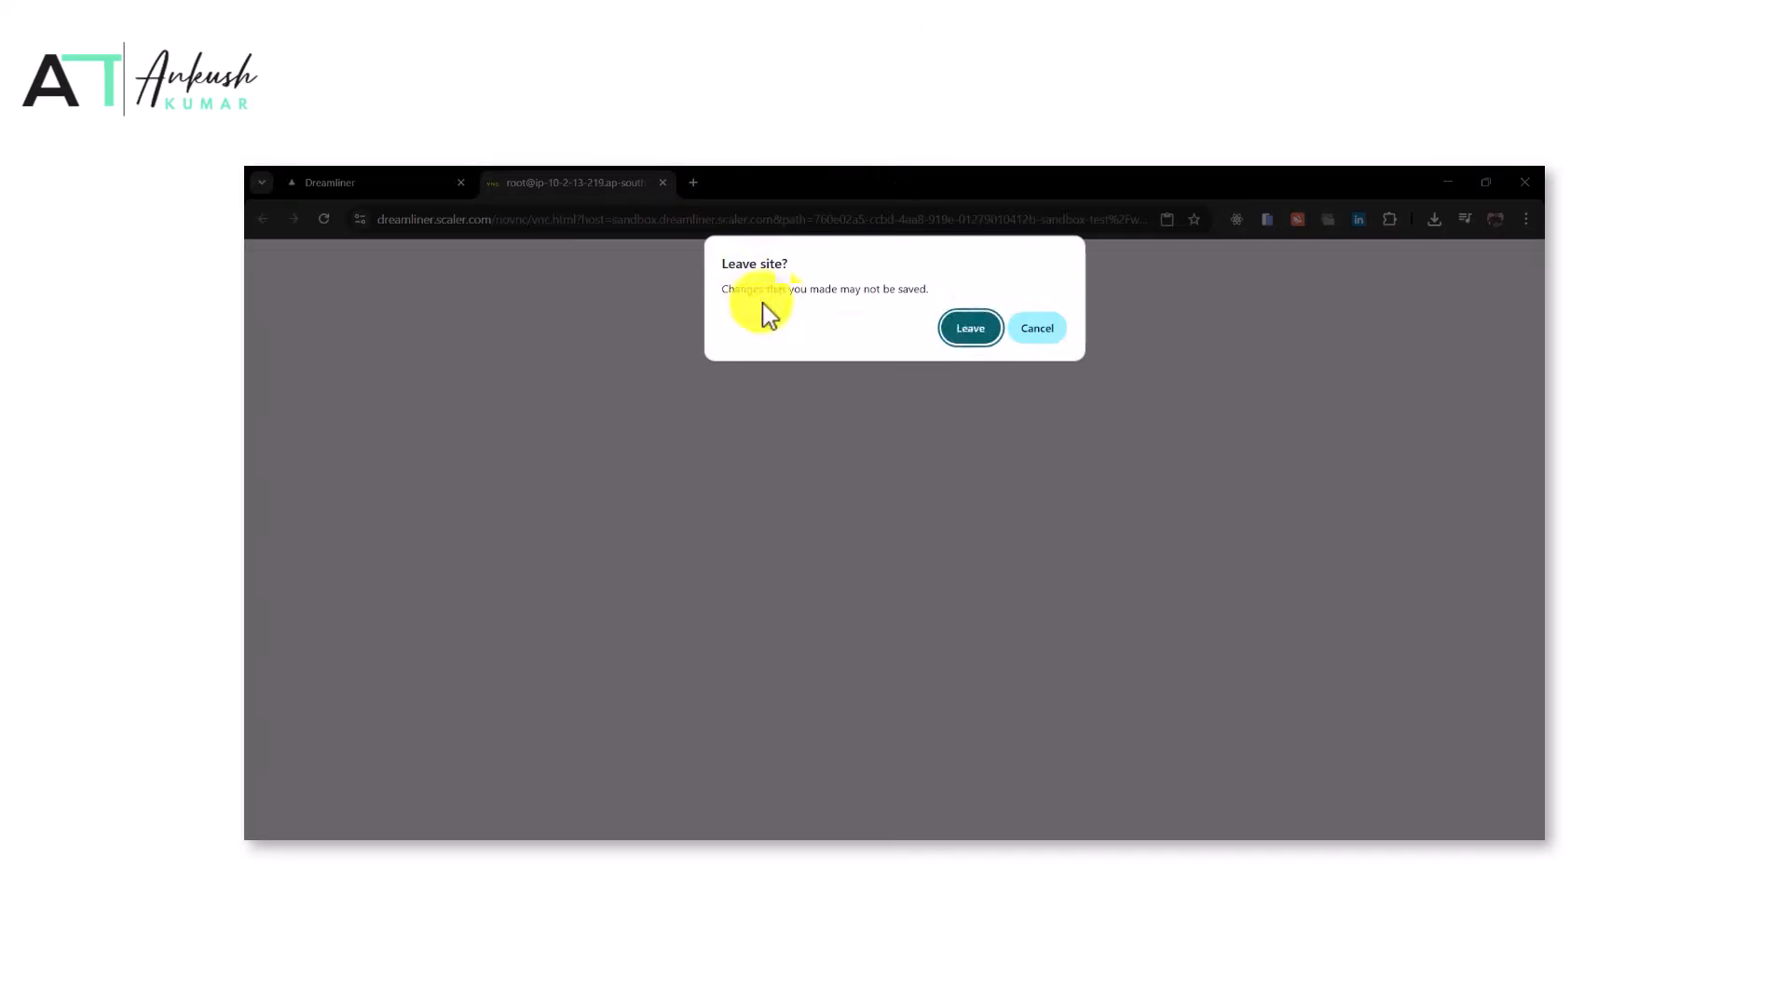
left_click(974, 326)
Start reviewing the Spirit Airlines APU generator task and wait for its SAP V2 sandbox
scroll(830, 495, "down", 4)
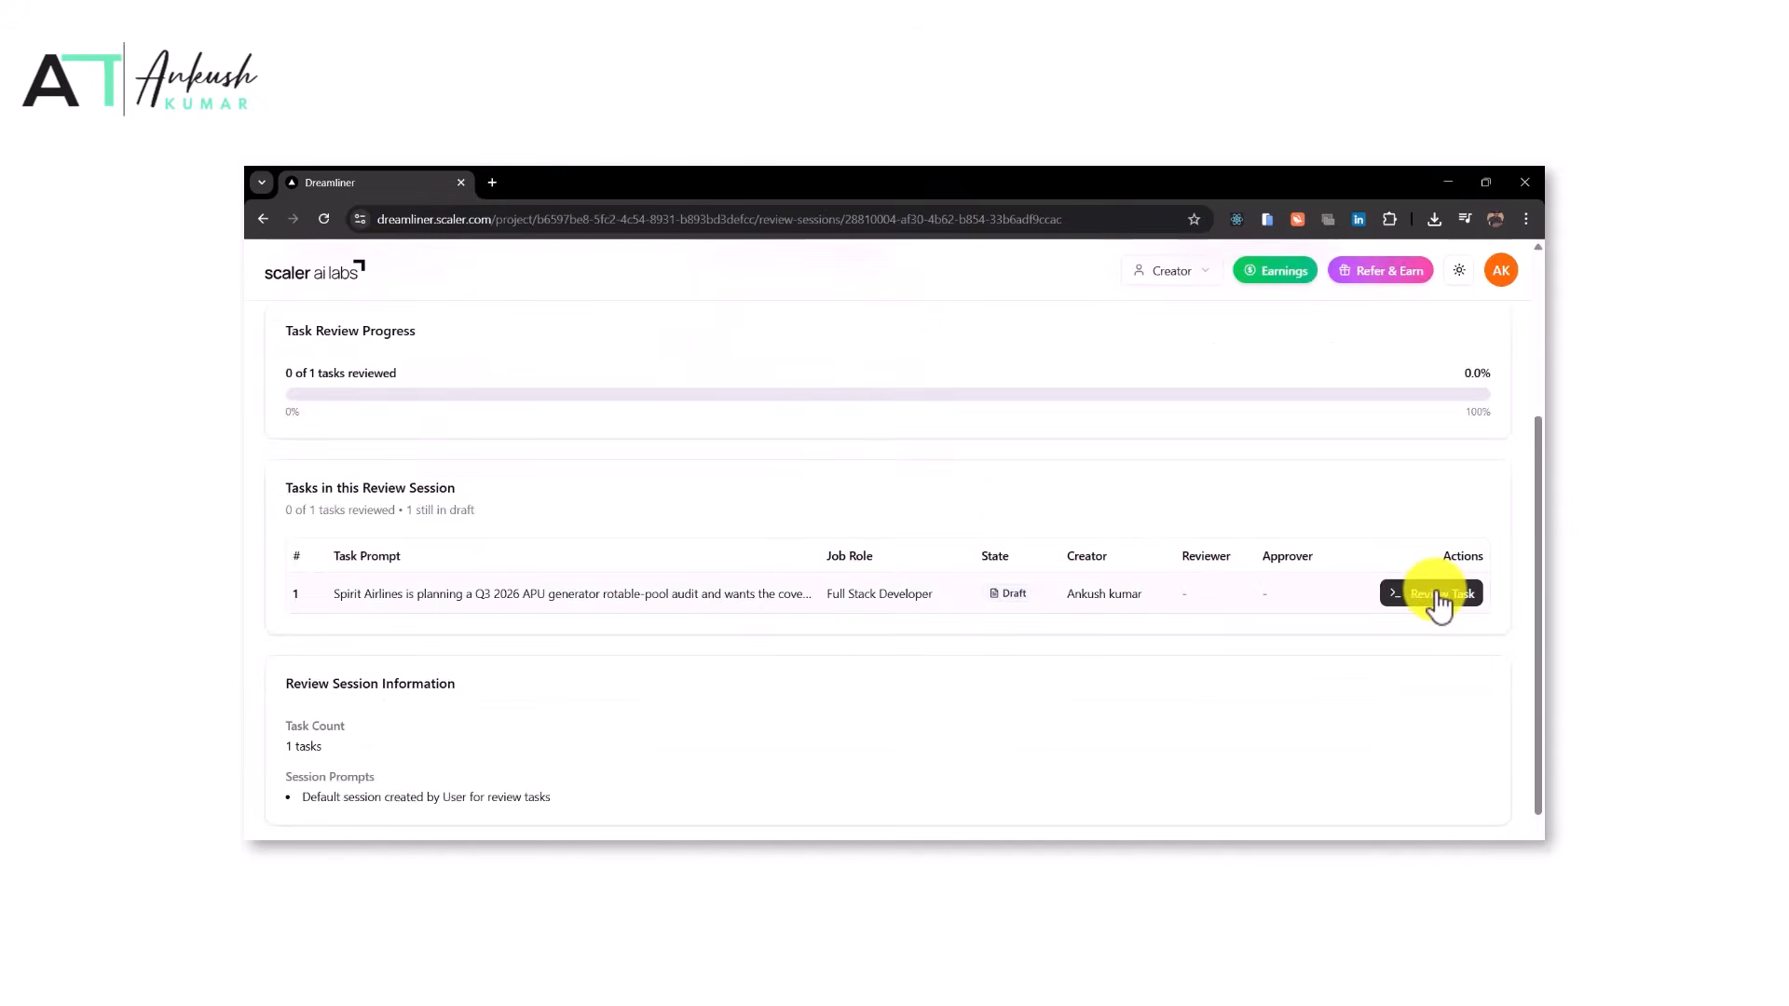
left_click(1440, 596)
left_click(1297, 579)
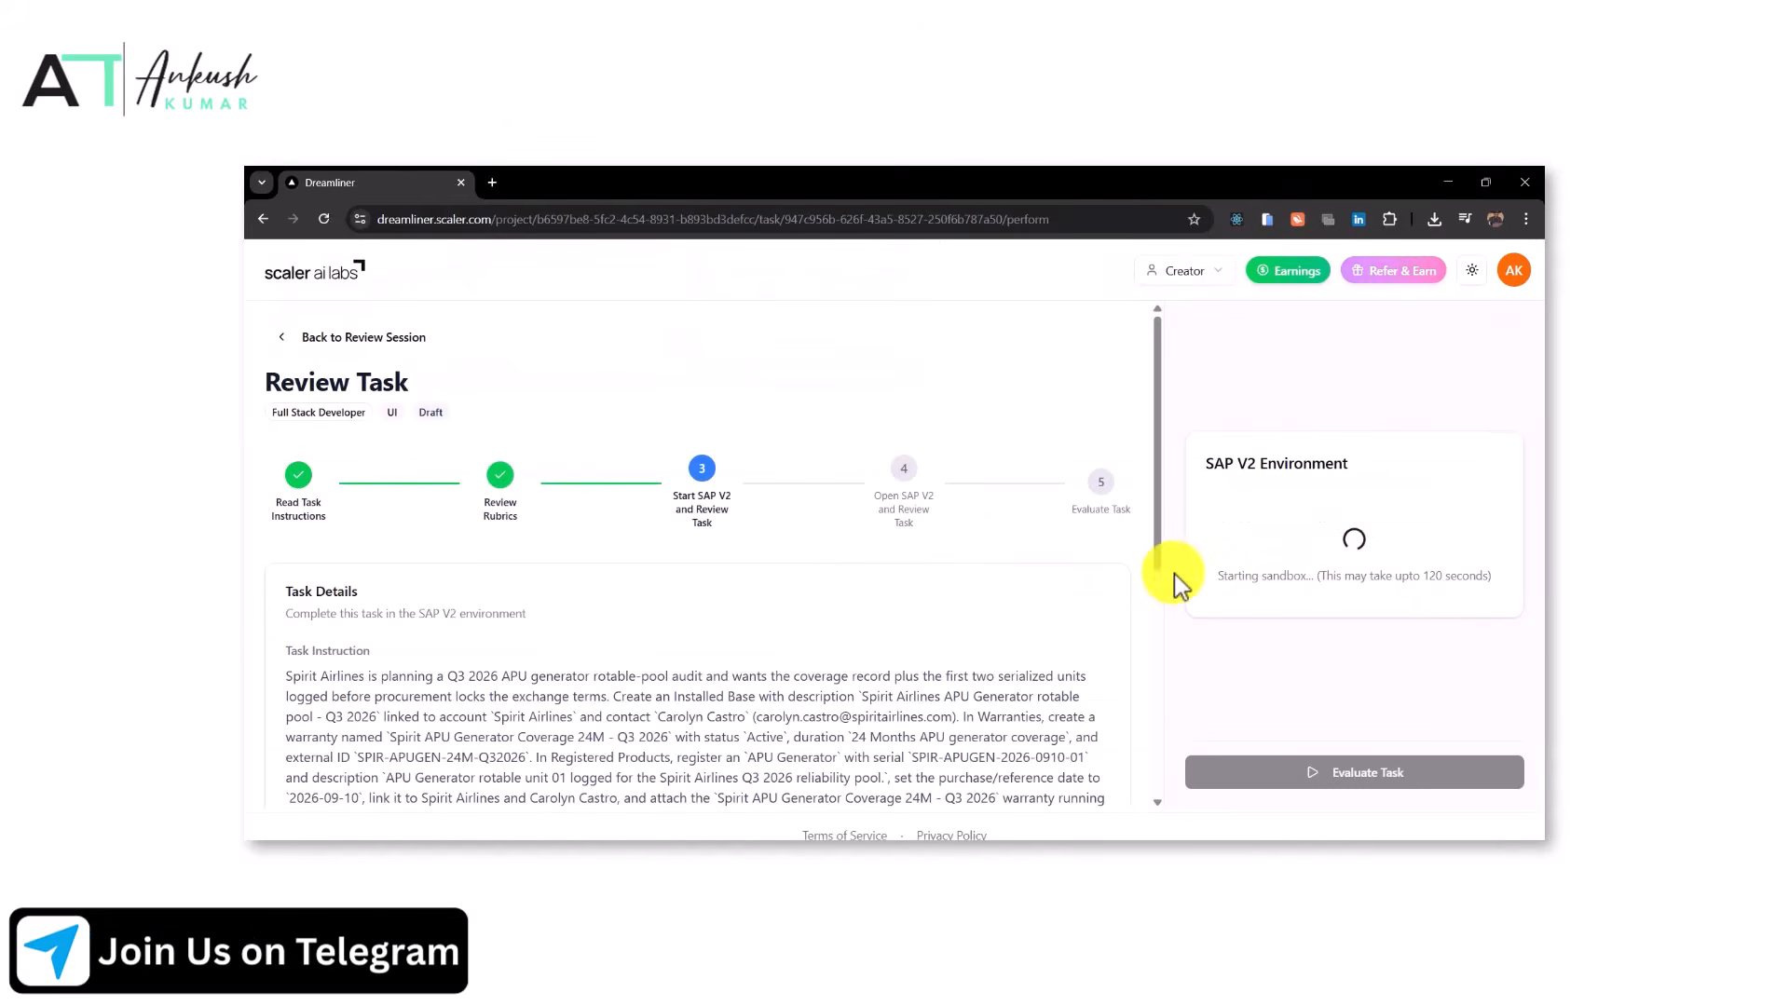
scroll(787, 615, "down", 3)
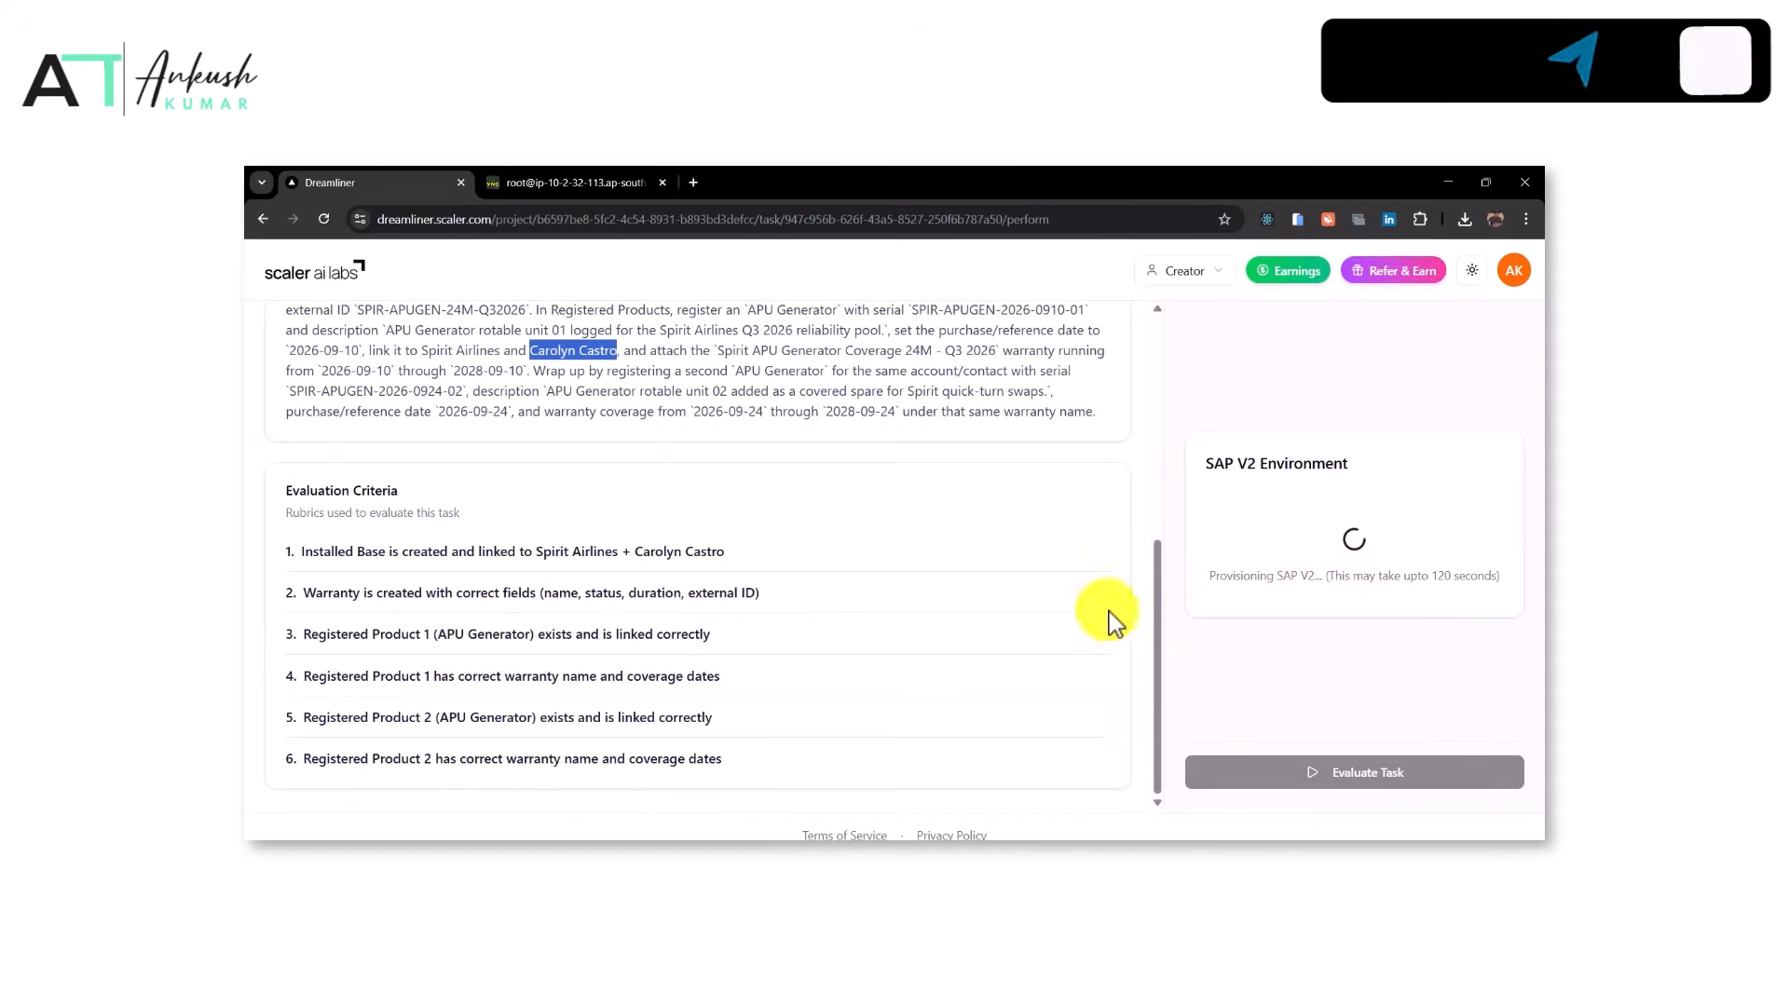
left_click(1008, 374)
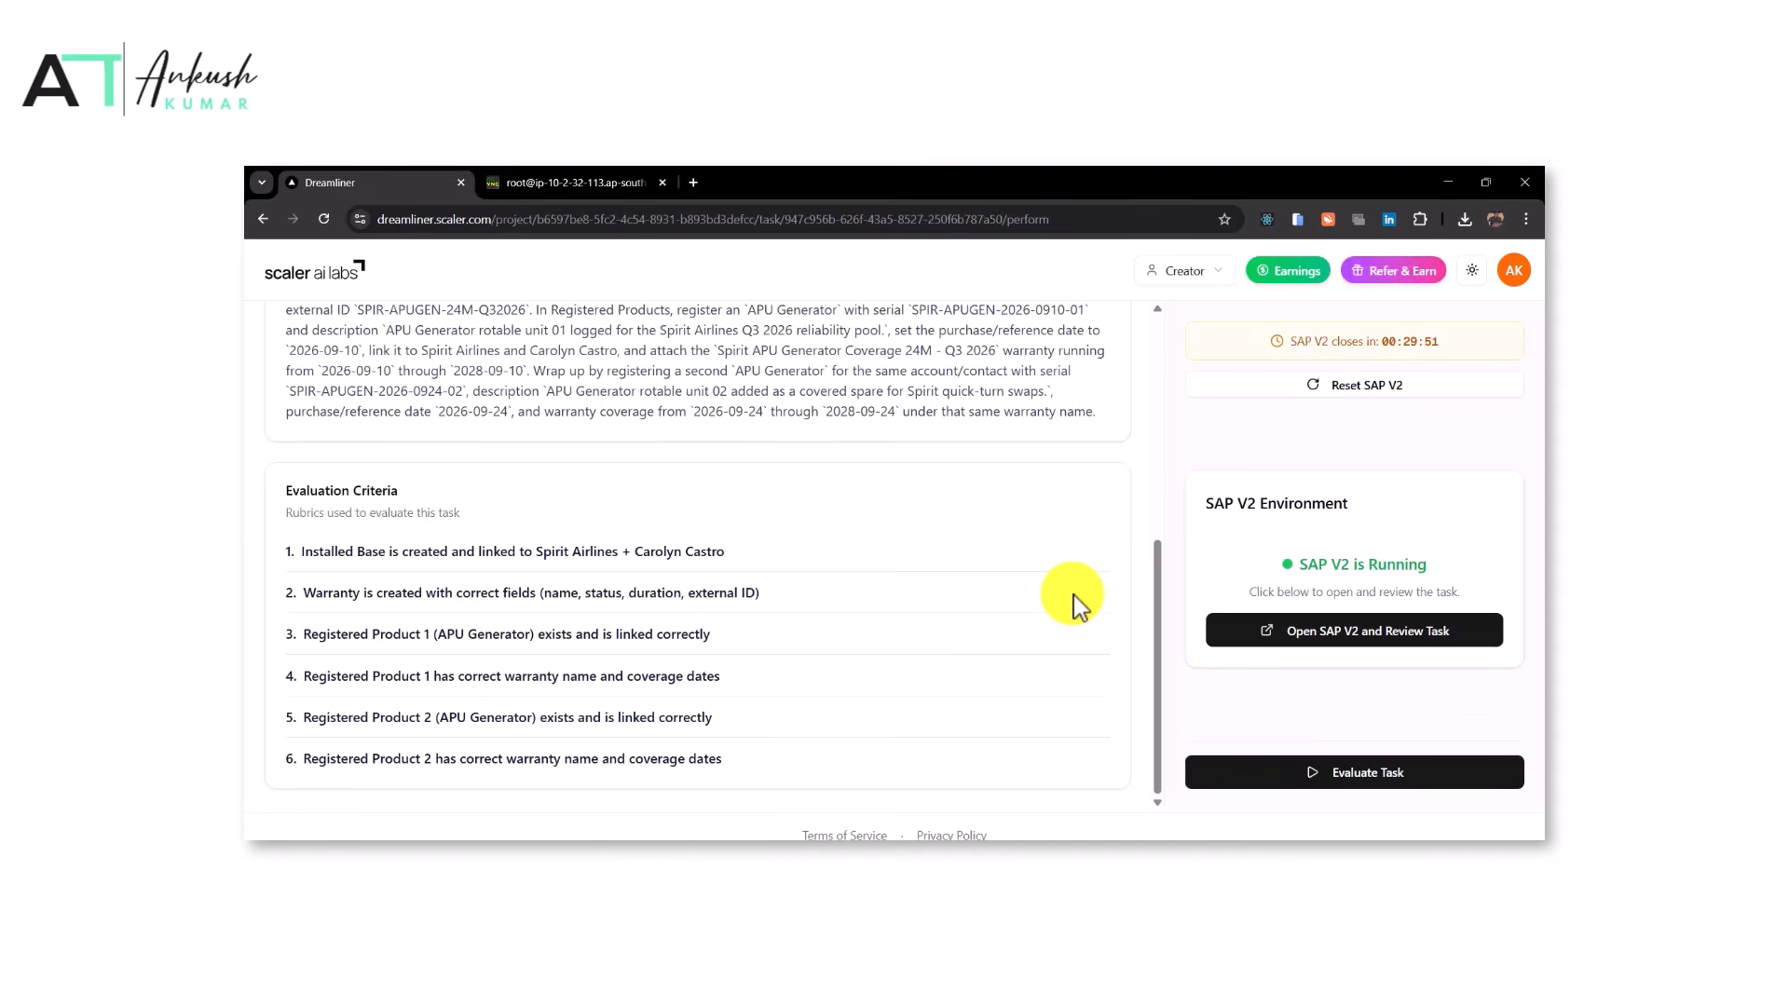
Open SAP V2 after ticking all three pre-check confirmations, and close the duplicate sandbox tab
left_click(1354, 631)
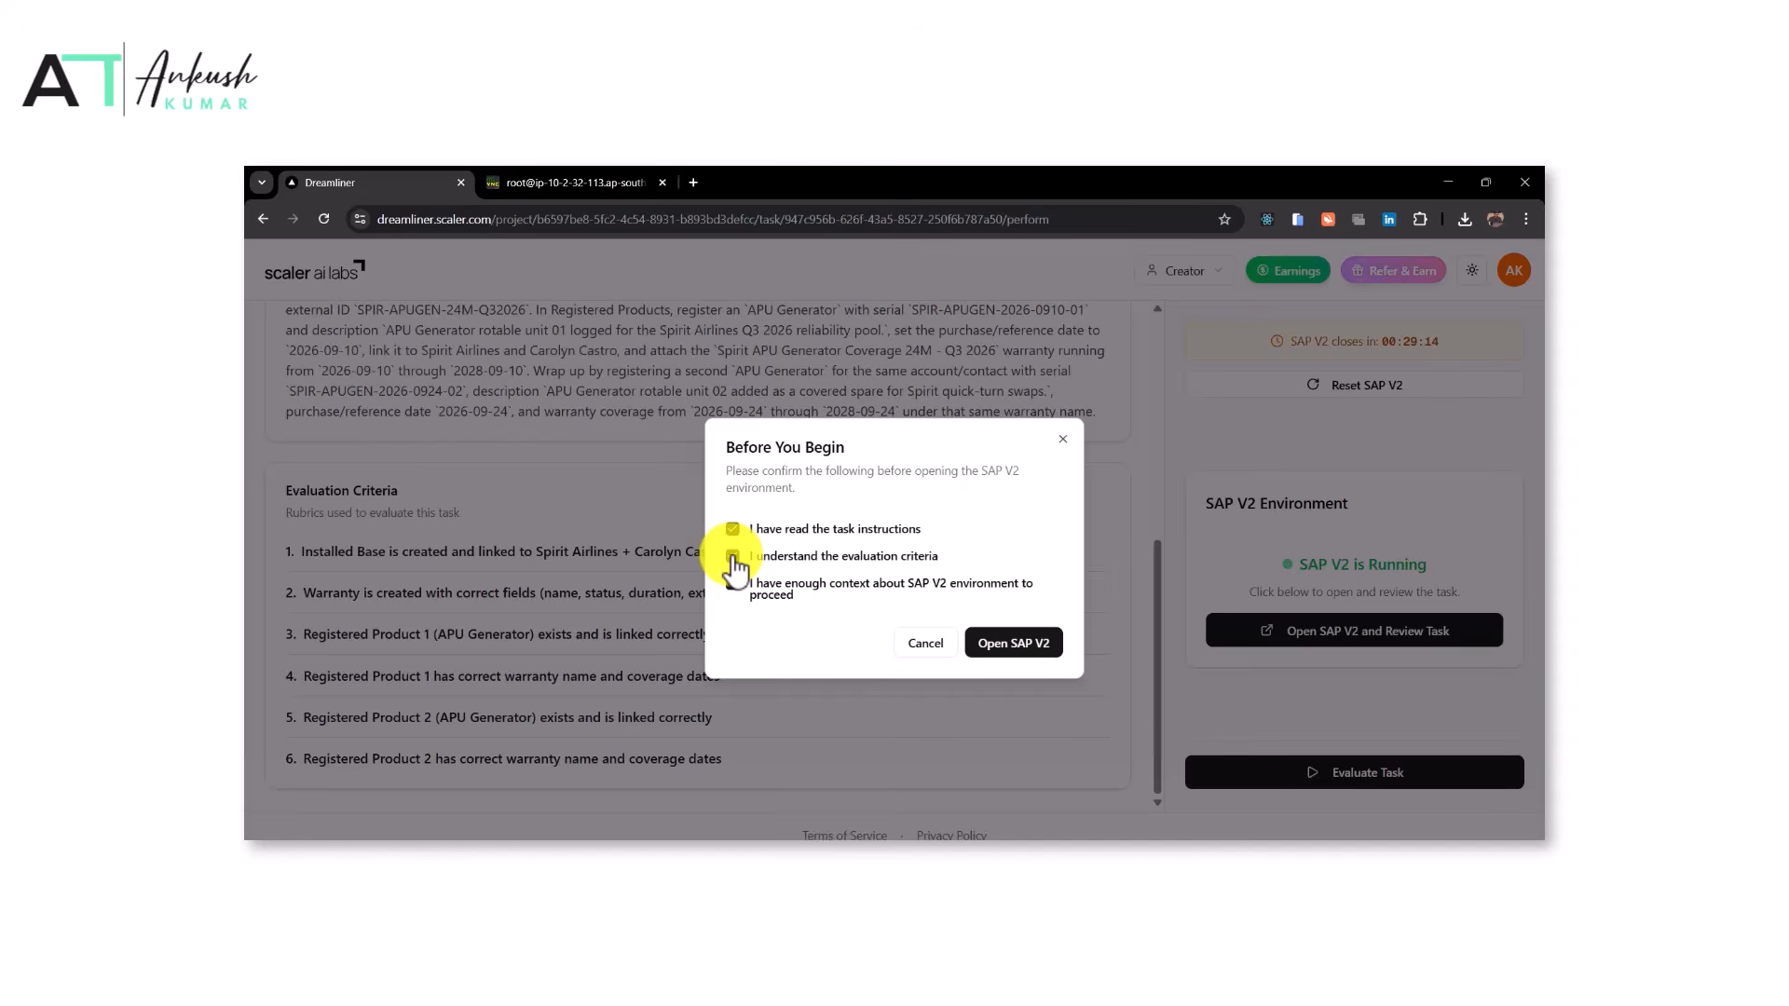
left_click(733, 557)
left_click(732, 588)
left_click(1014, 643)
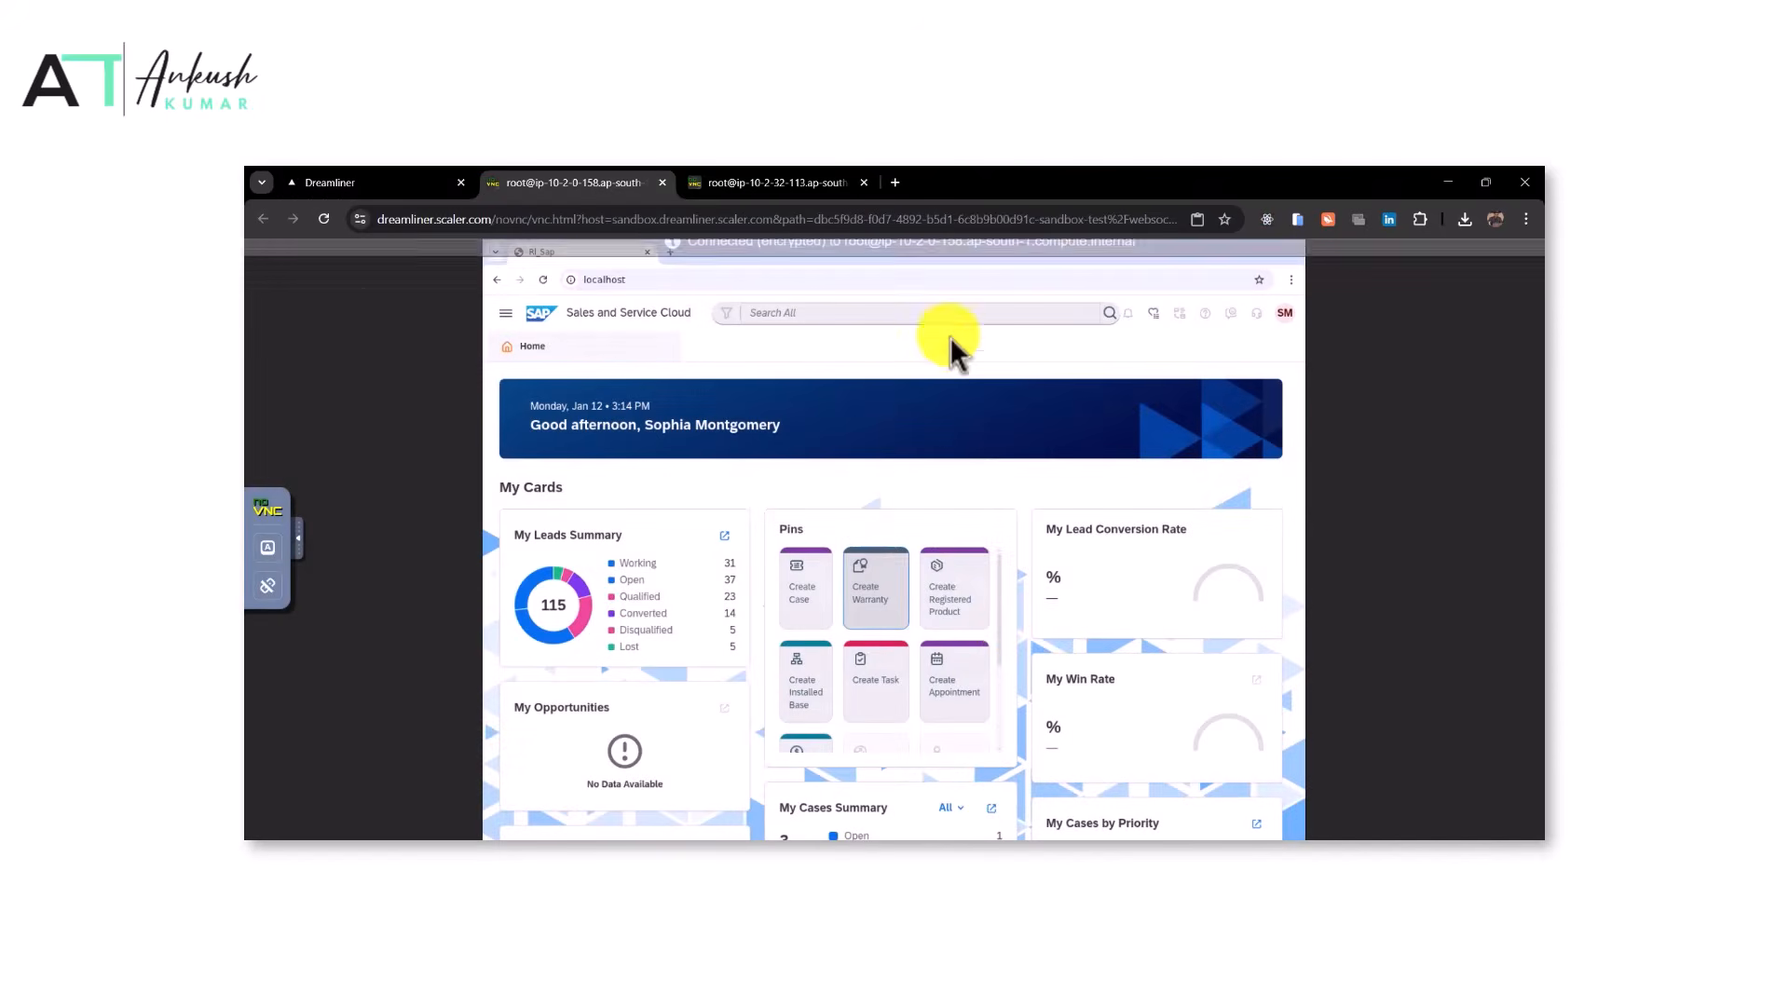
left_click(785, 179)
left_click(863, 182)
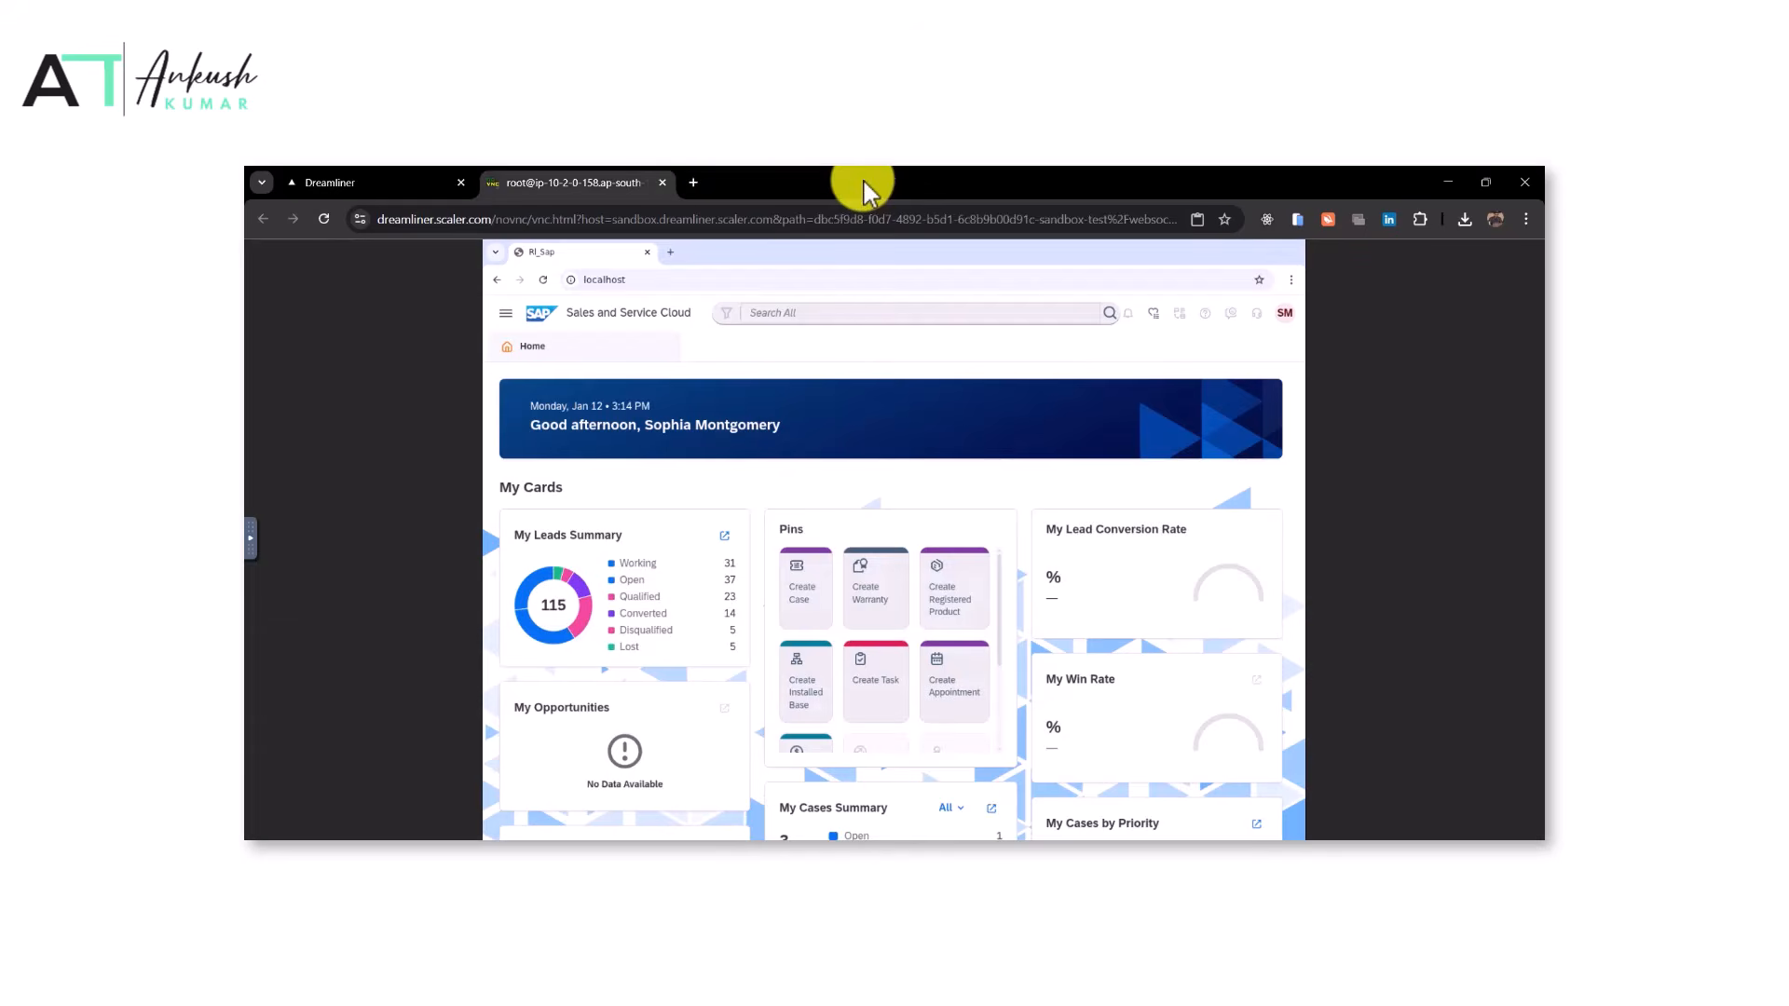
Create a new installed base with description 'Spirit Airlines APU Generator rotable pool - Q3 2026', copied from the task
left_click(361, 180)
scroll(766, 448, "up", 2)
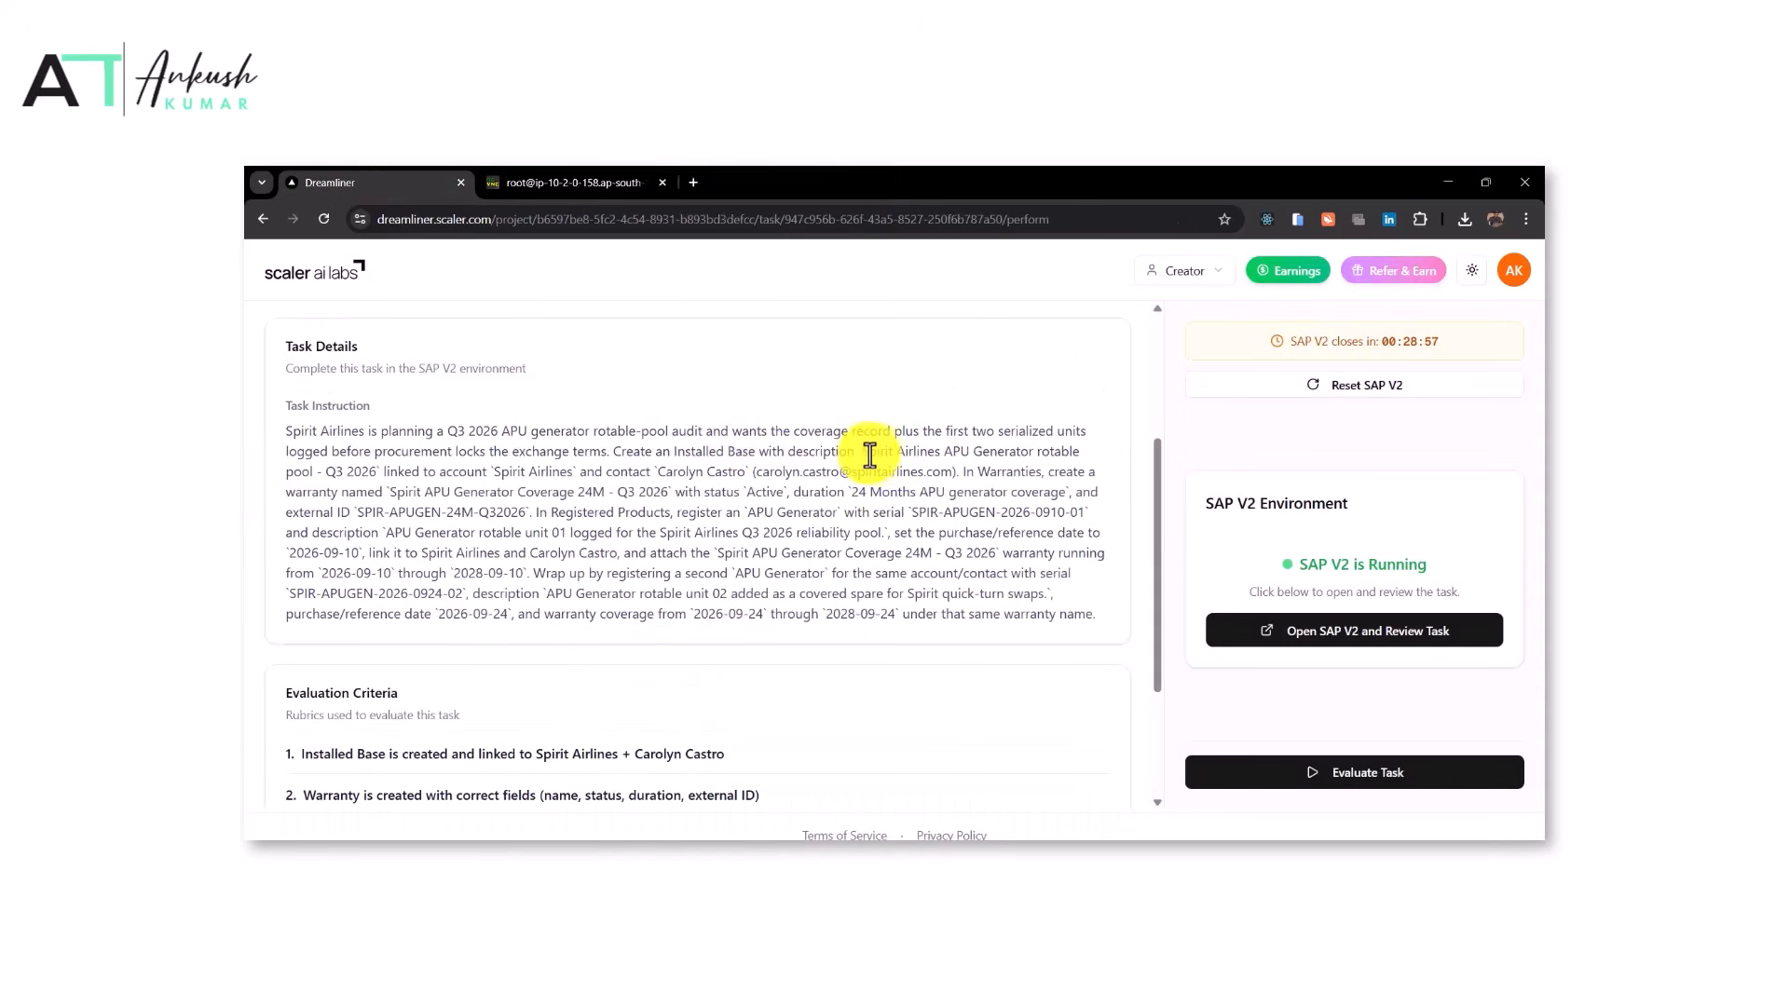
left_click_drag(863, 453, 378, 477)
key("ctrl+c")
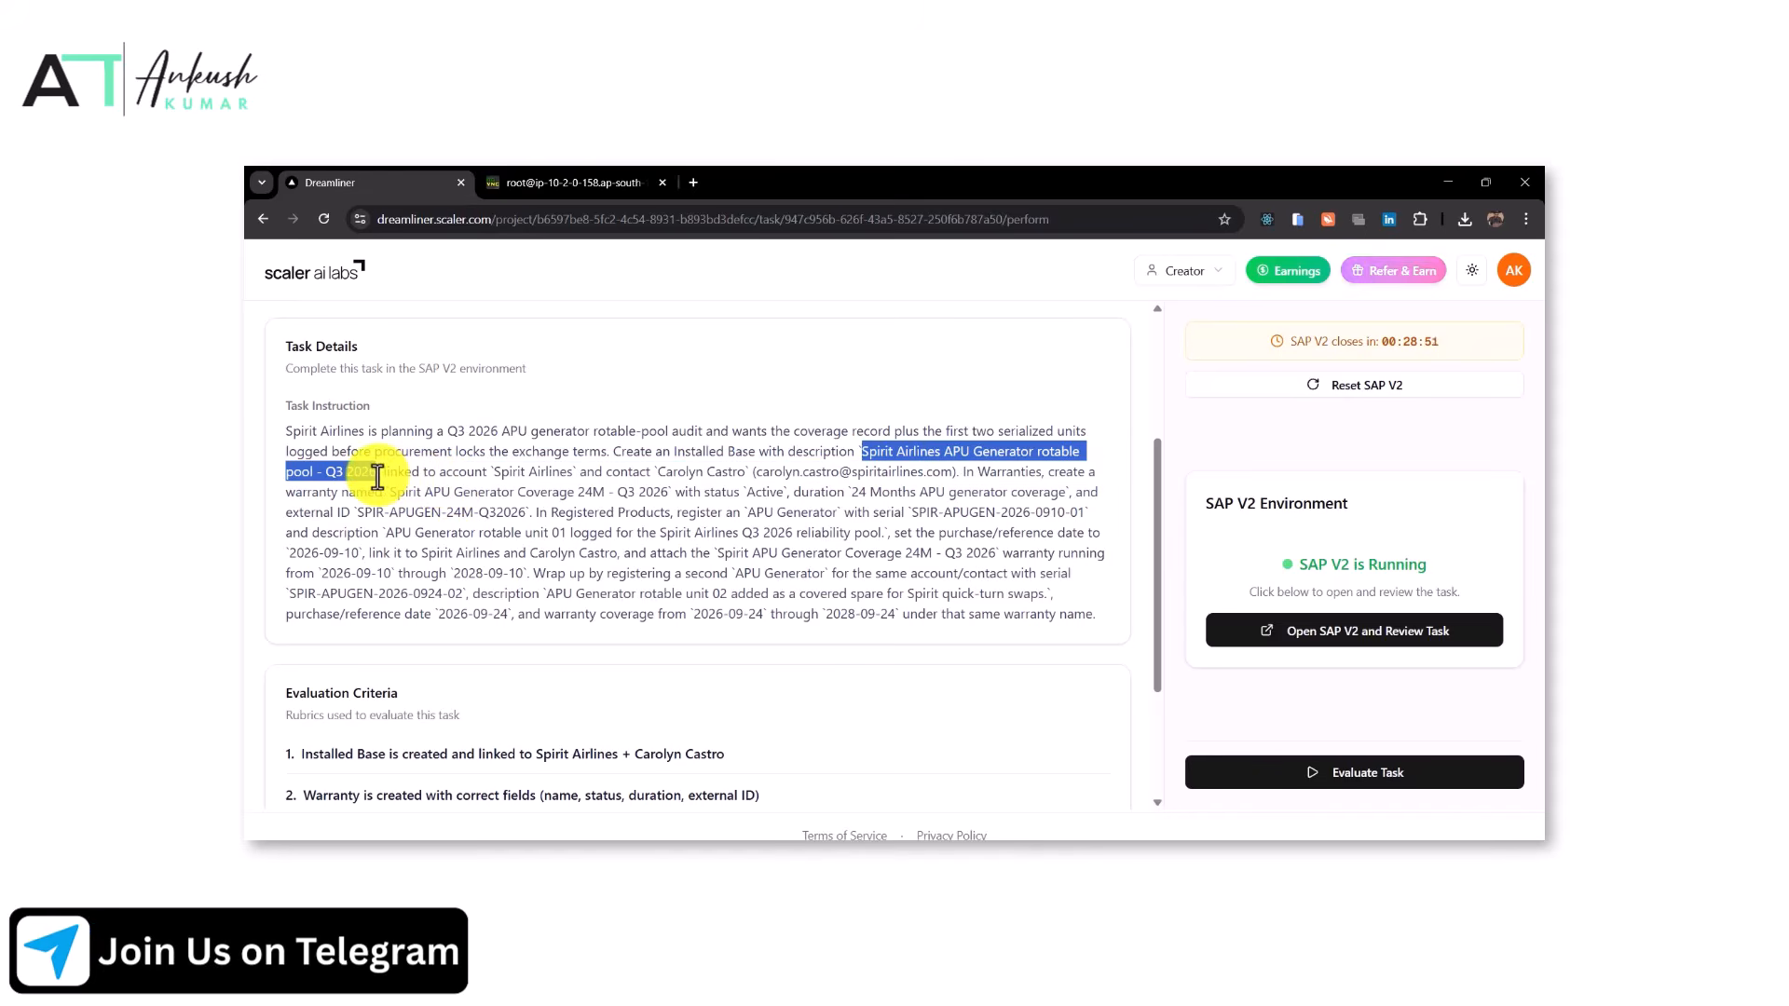
left_click(559, 182)
left_click(806, 683)
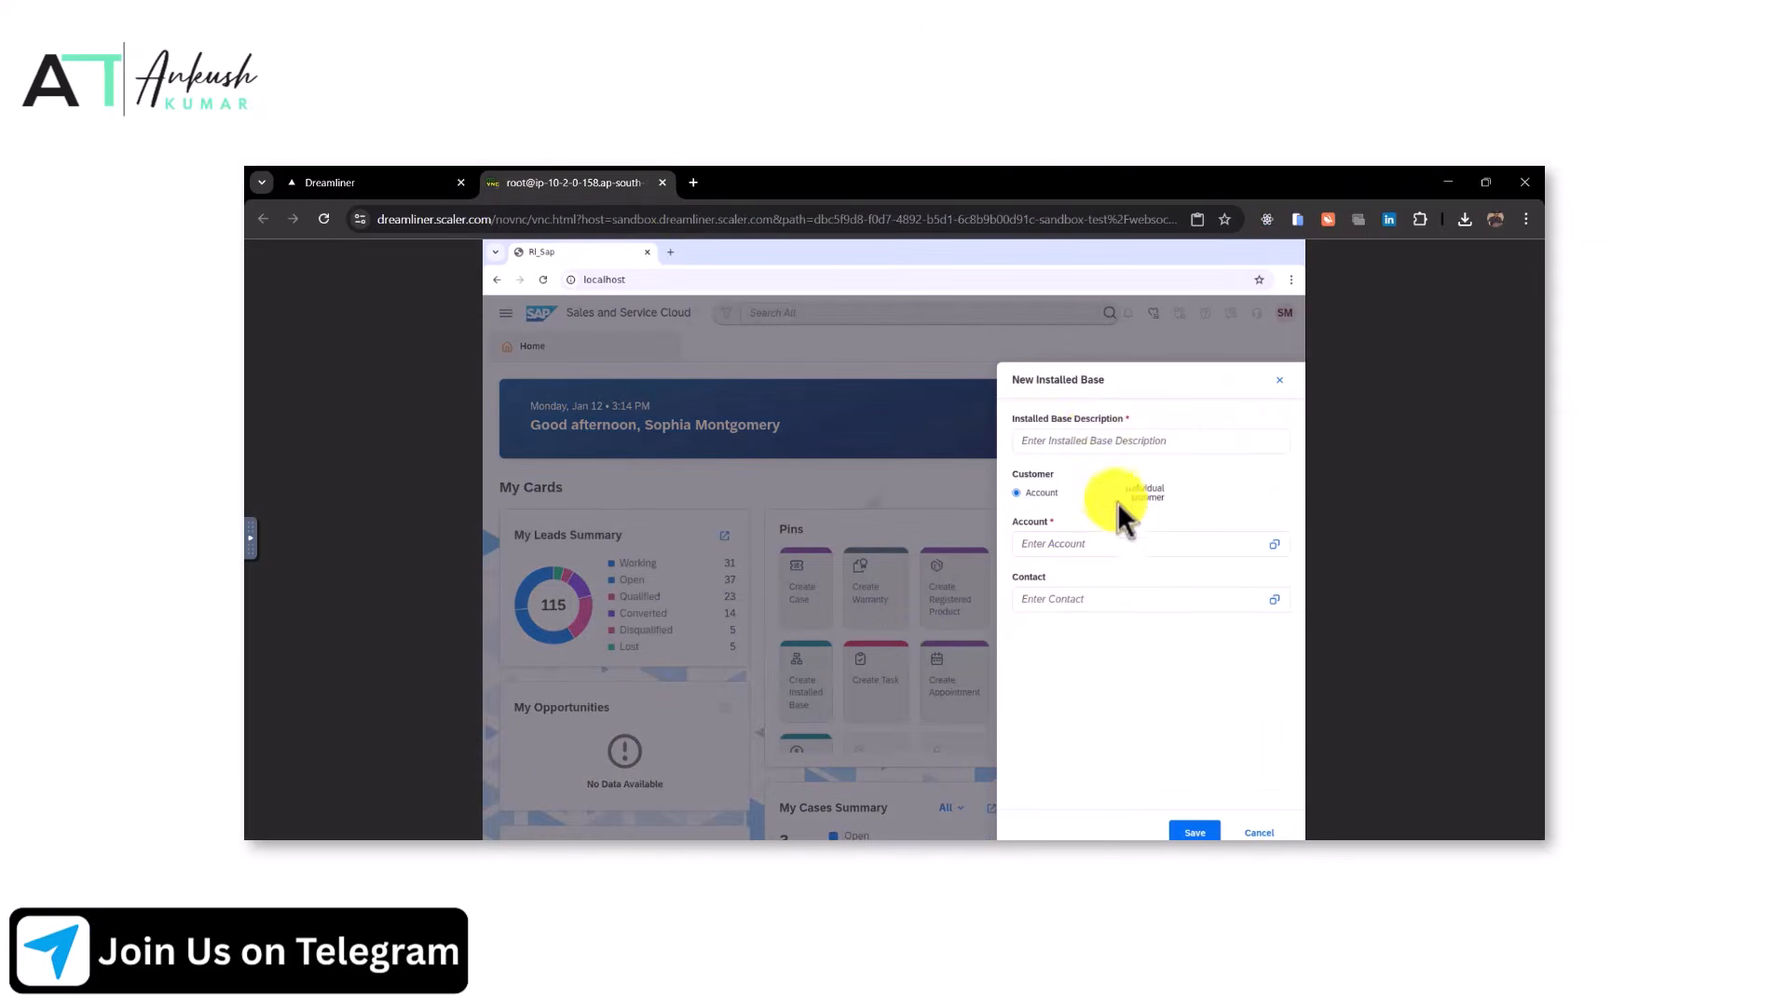
left_click(1092, 438)
key("ctrl+v")
Set the installed base's account to Spirit Airlines, copied from the task instructions
left_click(438, 183)
left_click_drag(494, 471, 574, 472)
key("ctrl+c")
left_click(559, 183)
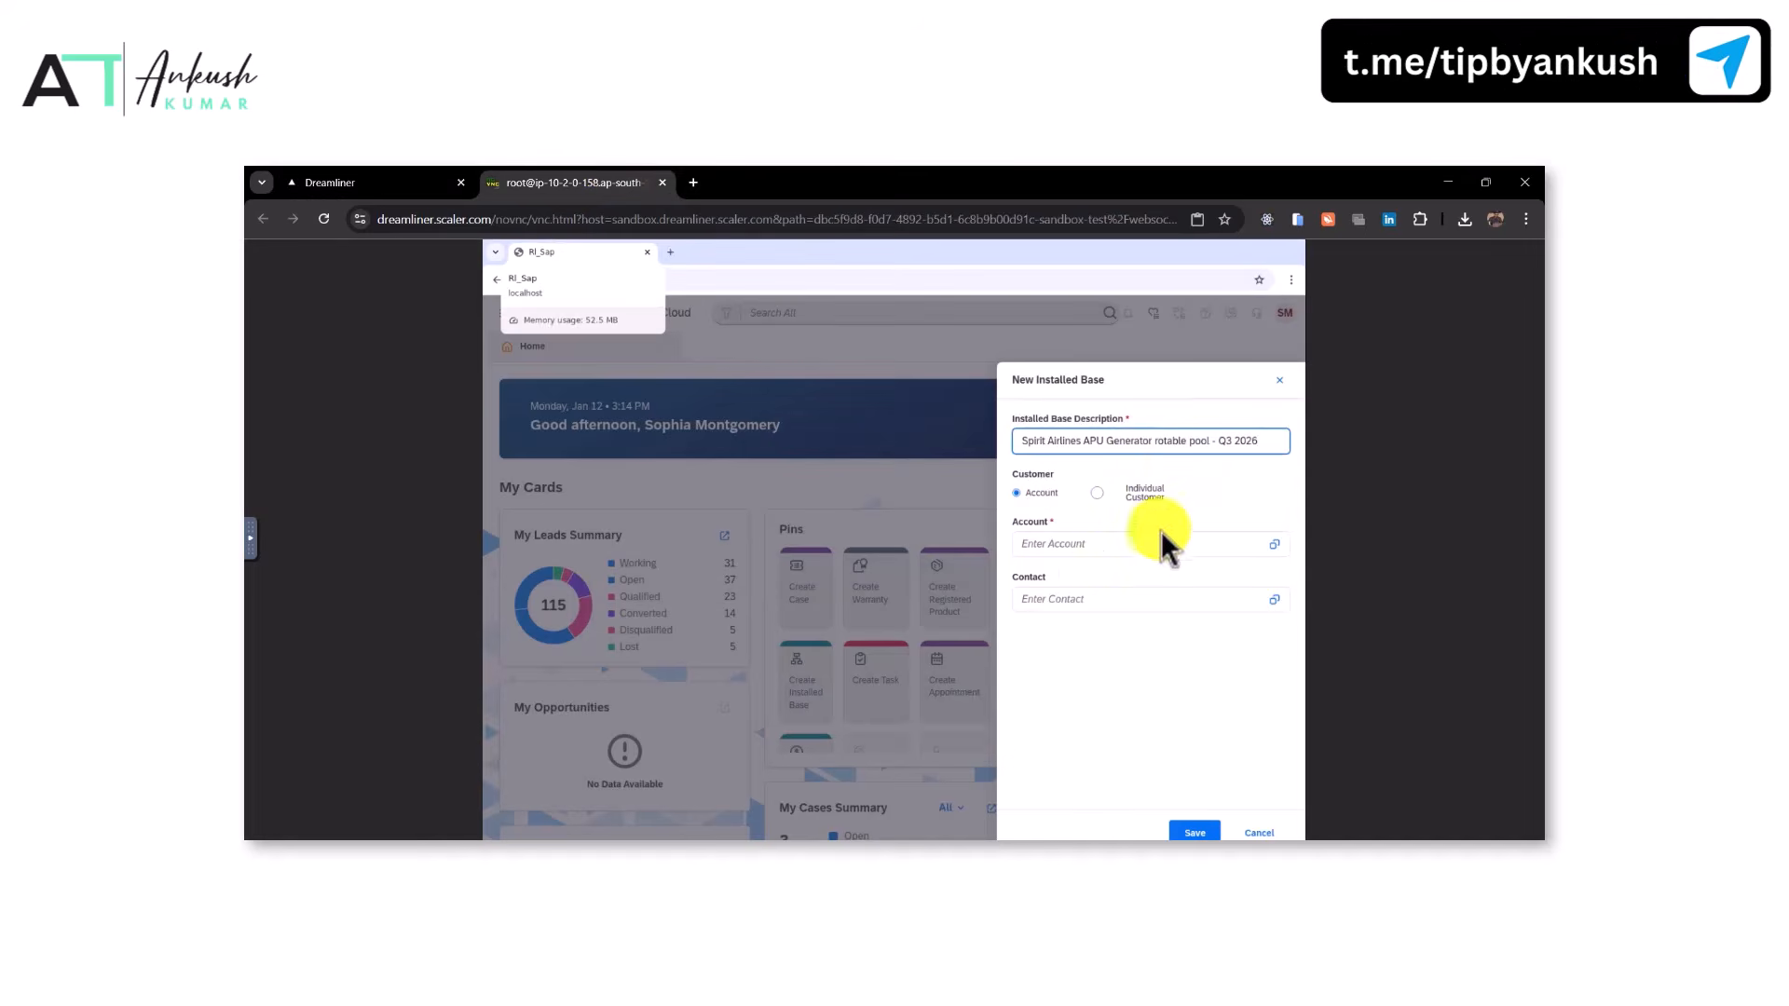
left_click(1088, 552)
key("ctrl+v")
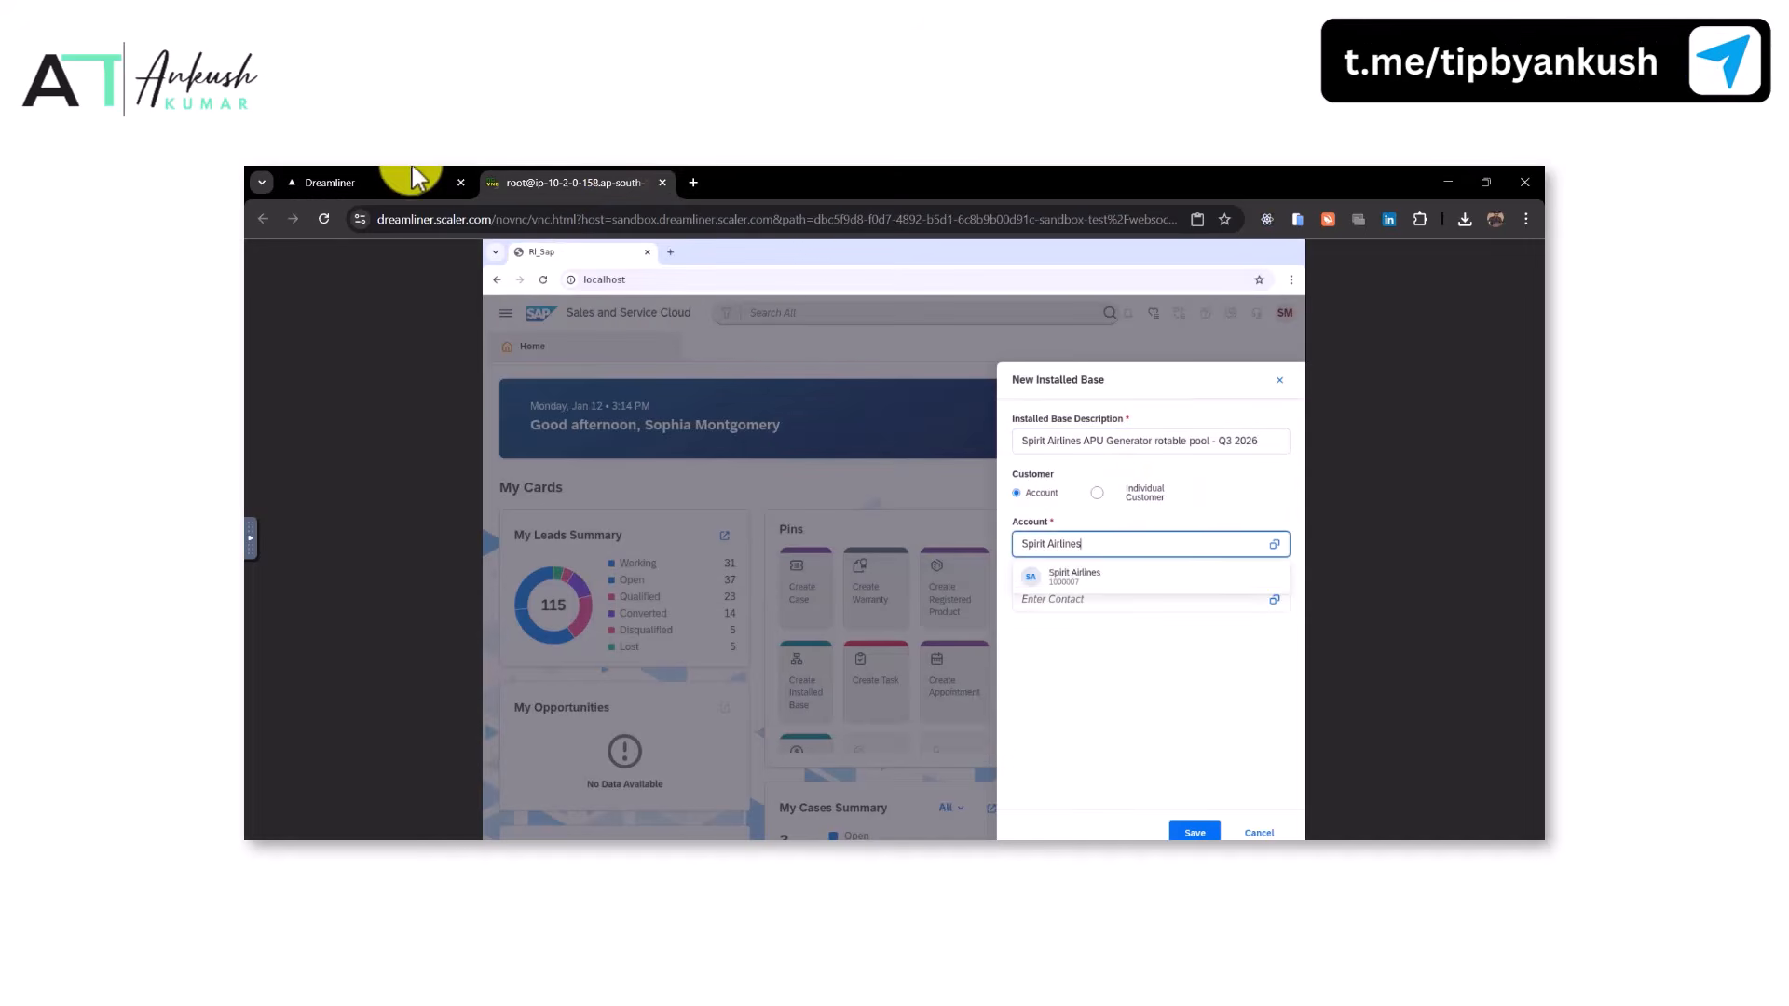
Set the installed base's contact to the task's contact person and save the installed base
left_click(391, 183)
left_click_drag(658, 472, 728, 477)
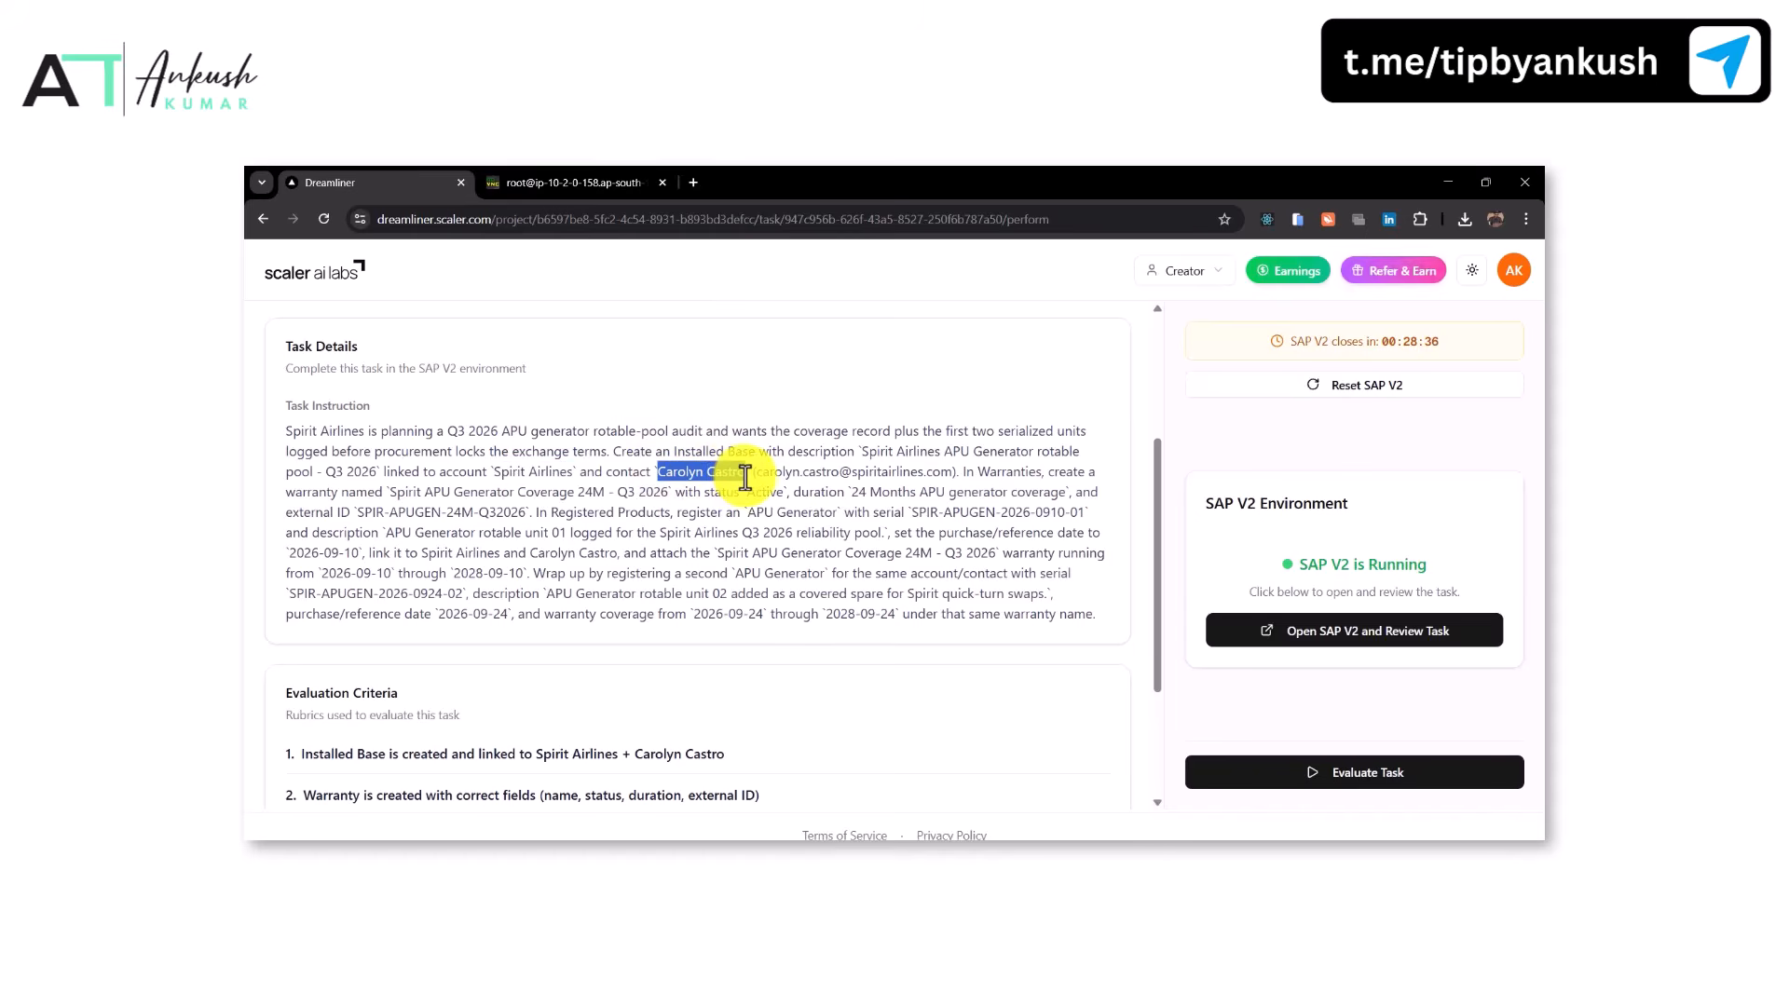
left_click(559, 183)
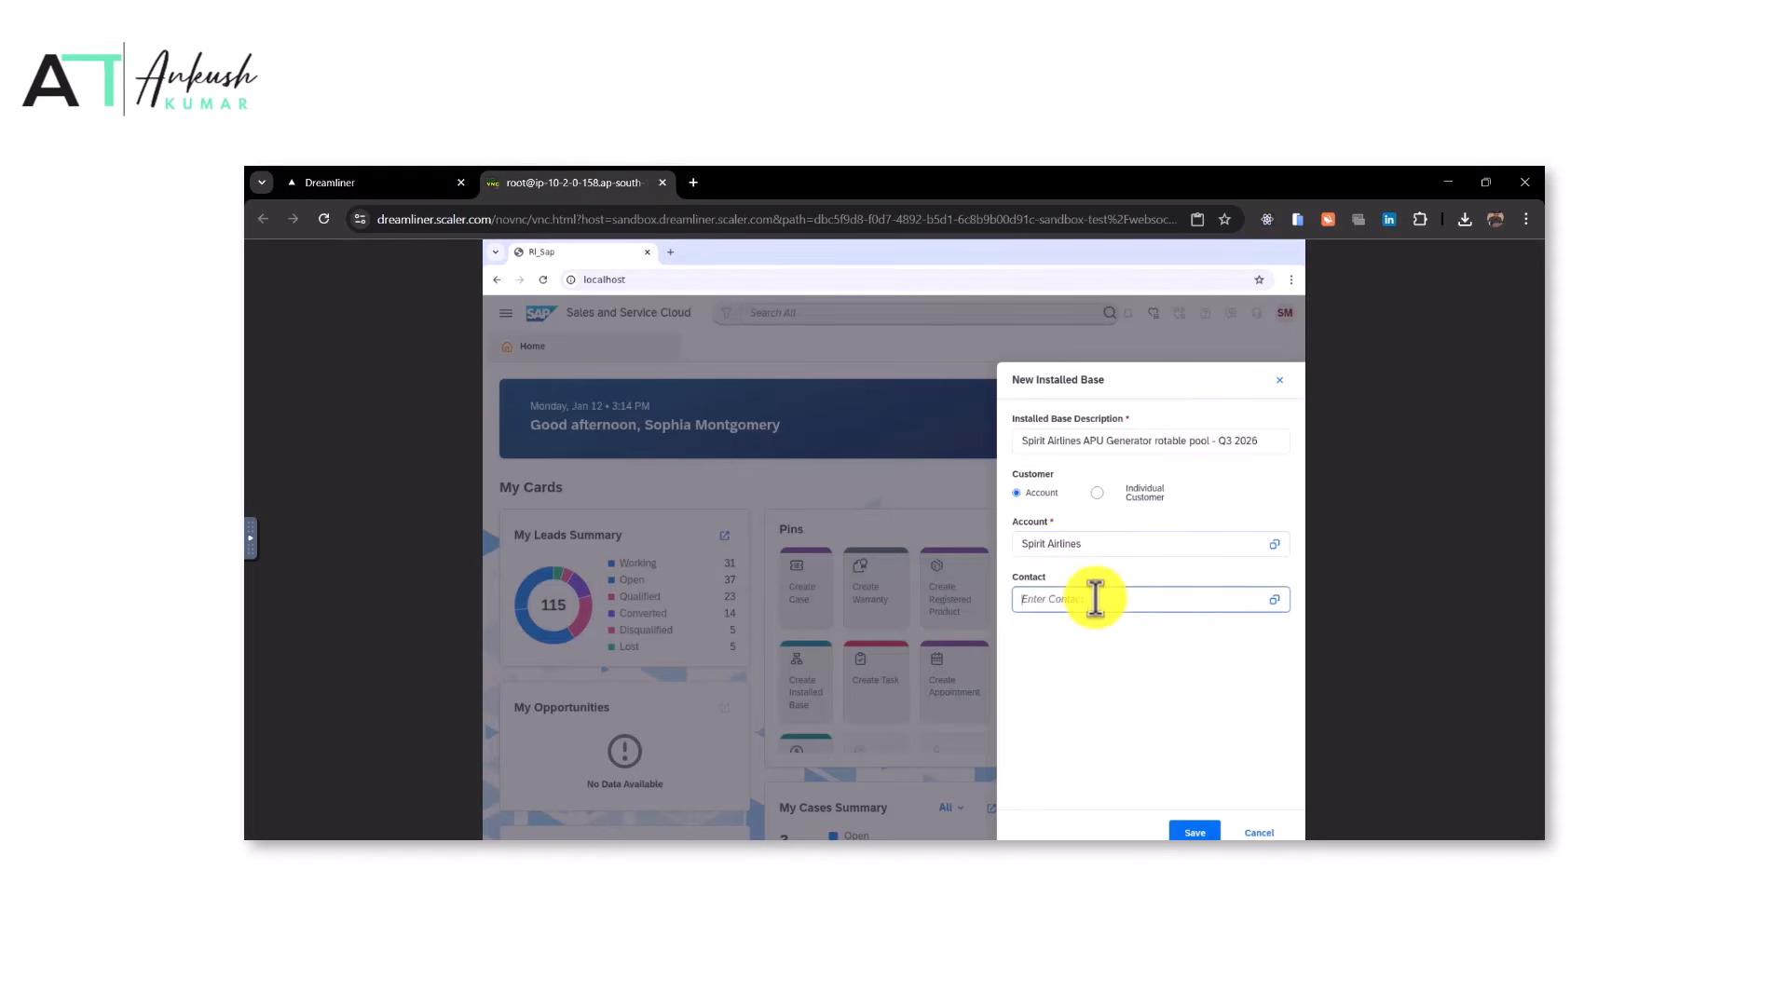
left_click(1095, 599)
left_click(391, 182)
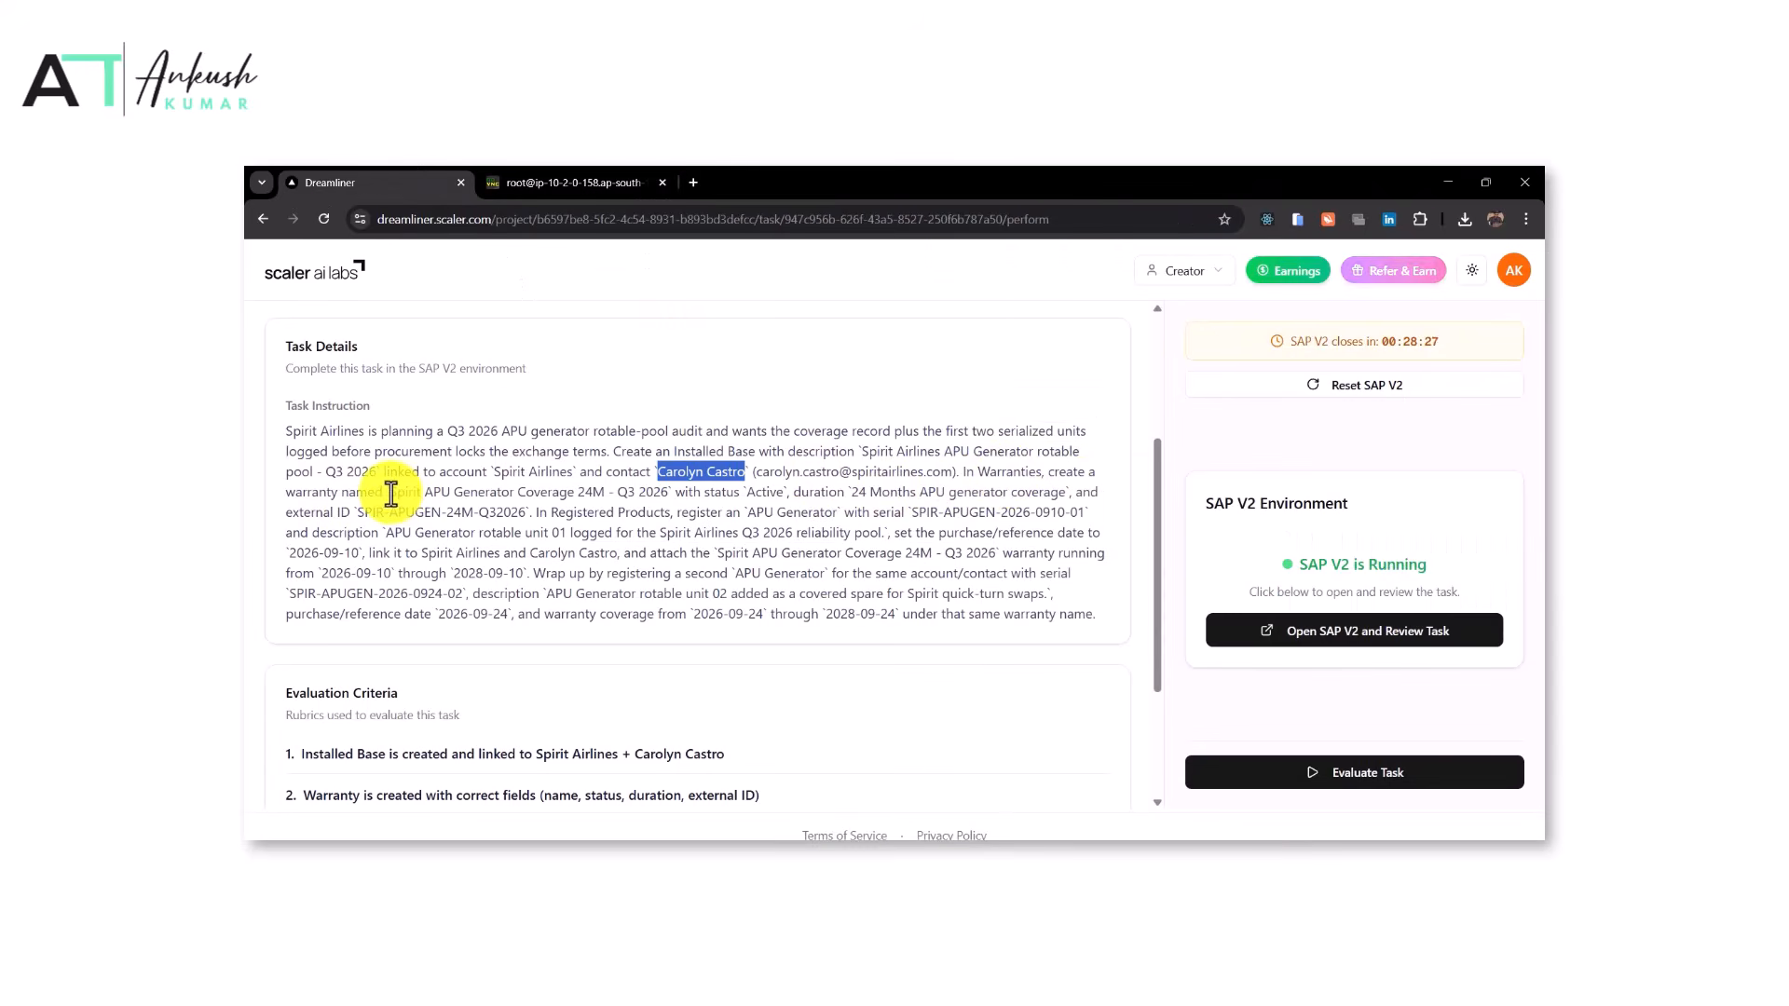
left_click_drag(391, 493, 648, 493)
left_click(573, 183)
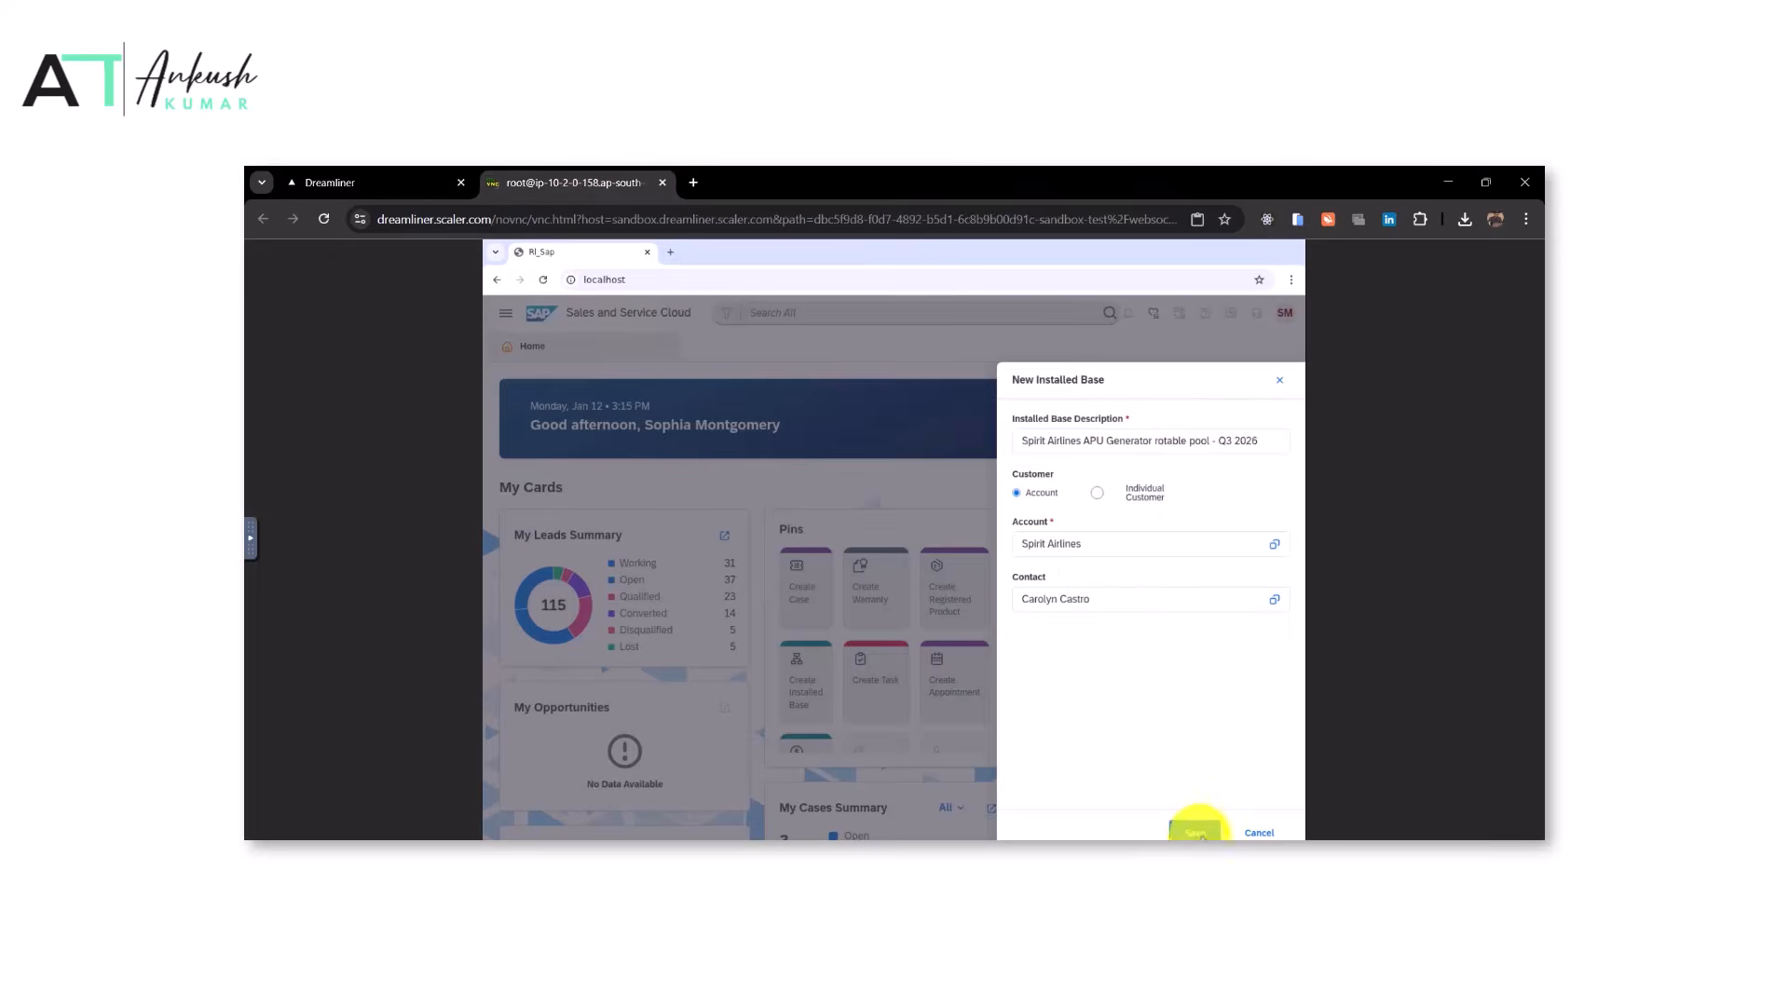
left_click(1198, 833)
Create a new warranty named 'Spirit APU Generator Coverage 24M - Q3 2026' with duration '24 Months APU generator coverage', copied from the task
left_click(865, 589)
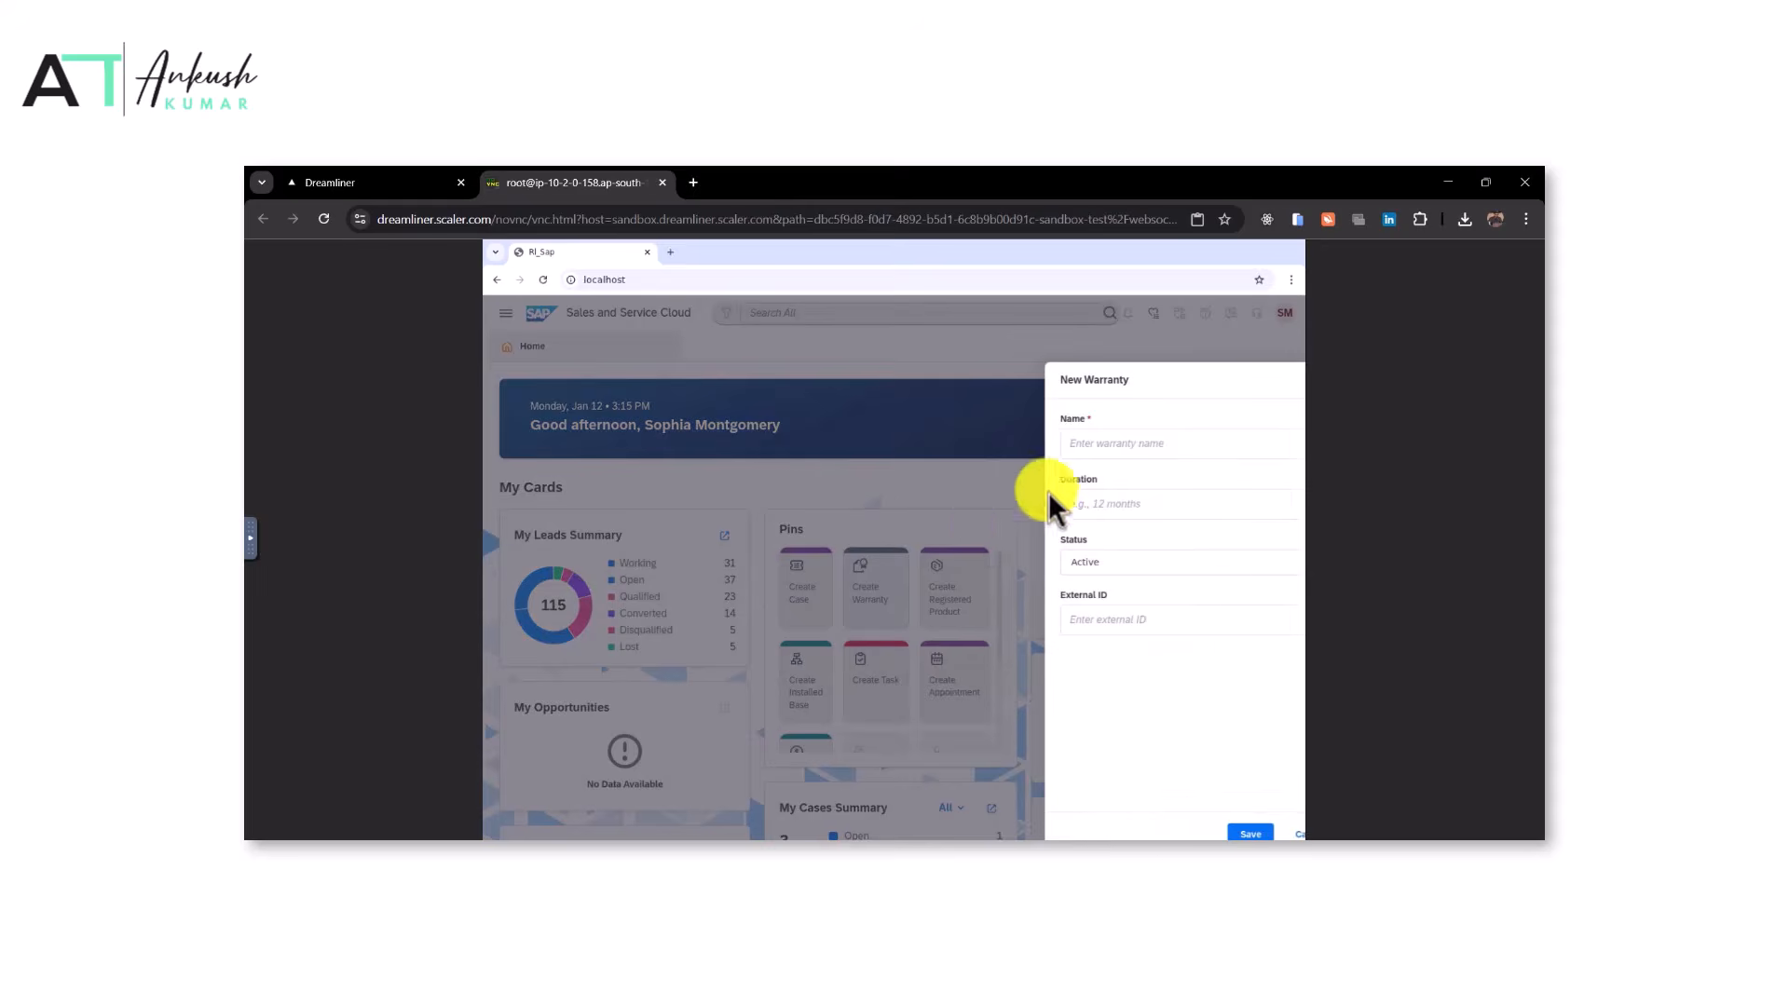
left_click(428, 182)
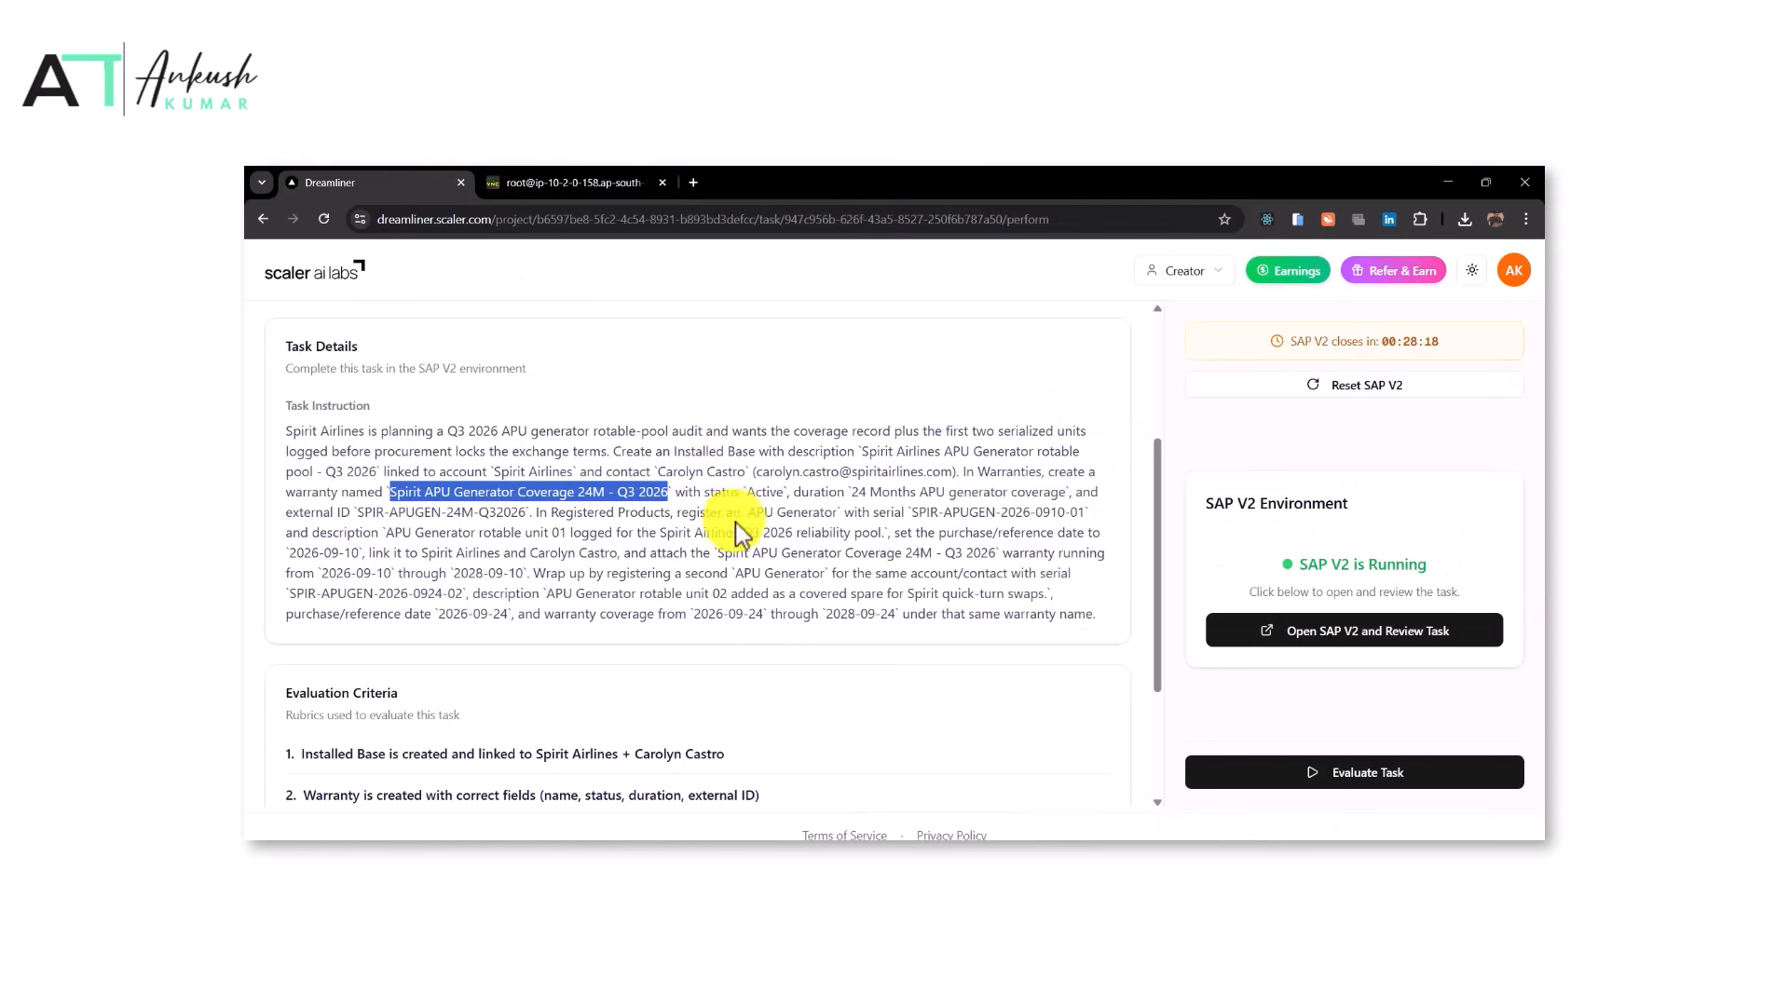
left_click_drag(851, 495, 1061, 494)
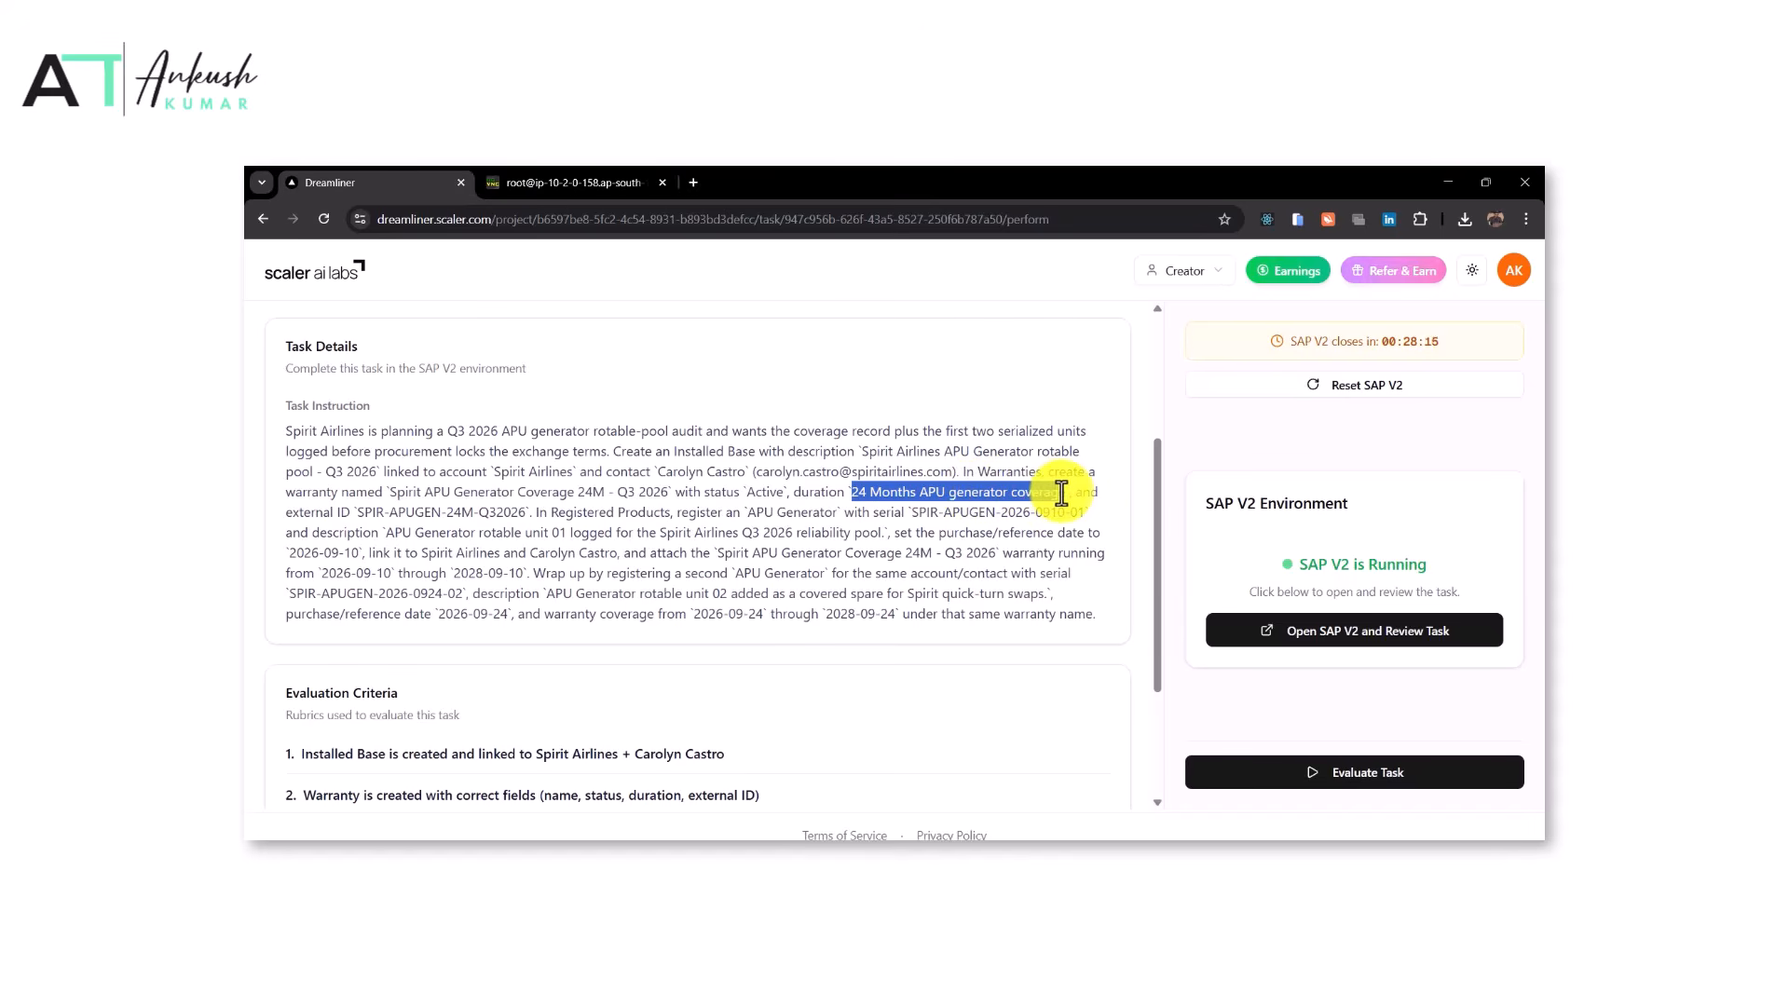
key("ctrl+c")
left_click(559, 184)
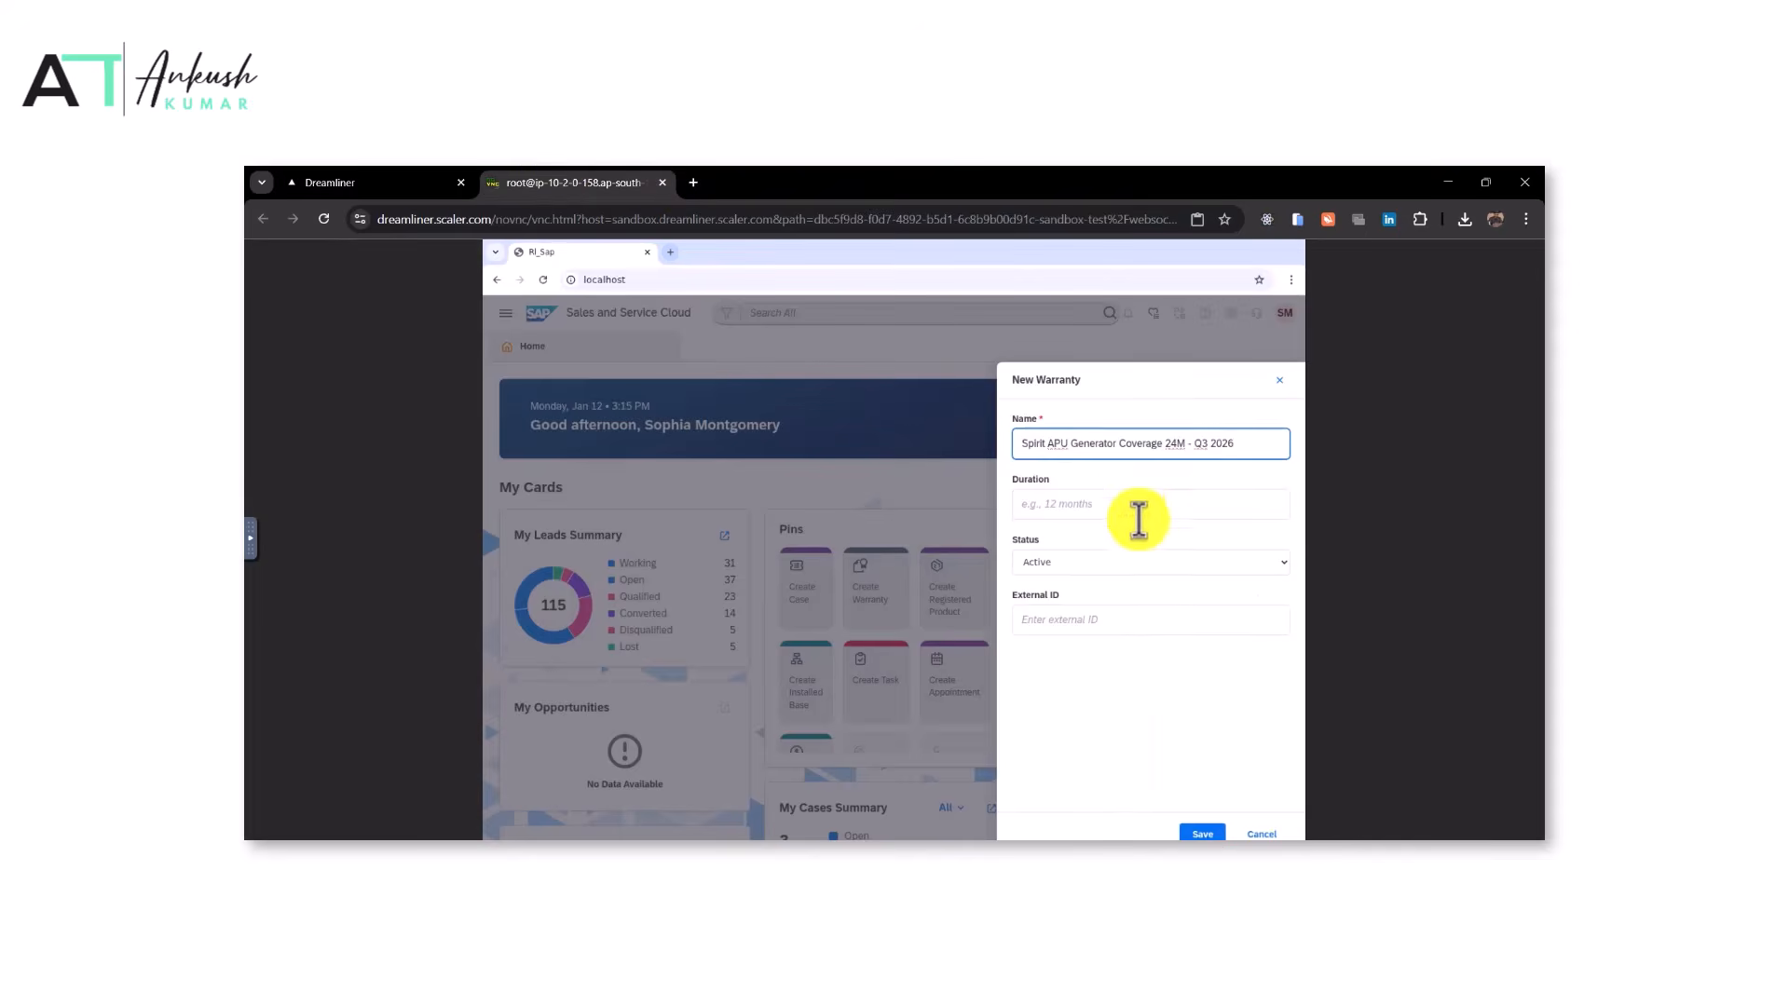
left_click(1079, 506)
key("ctrl+v")
Set the warranty's external ID to SPIR-APUGEN-24M-Q32026 from the task and save the warranty
left_click(396, 179)
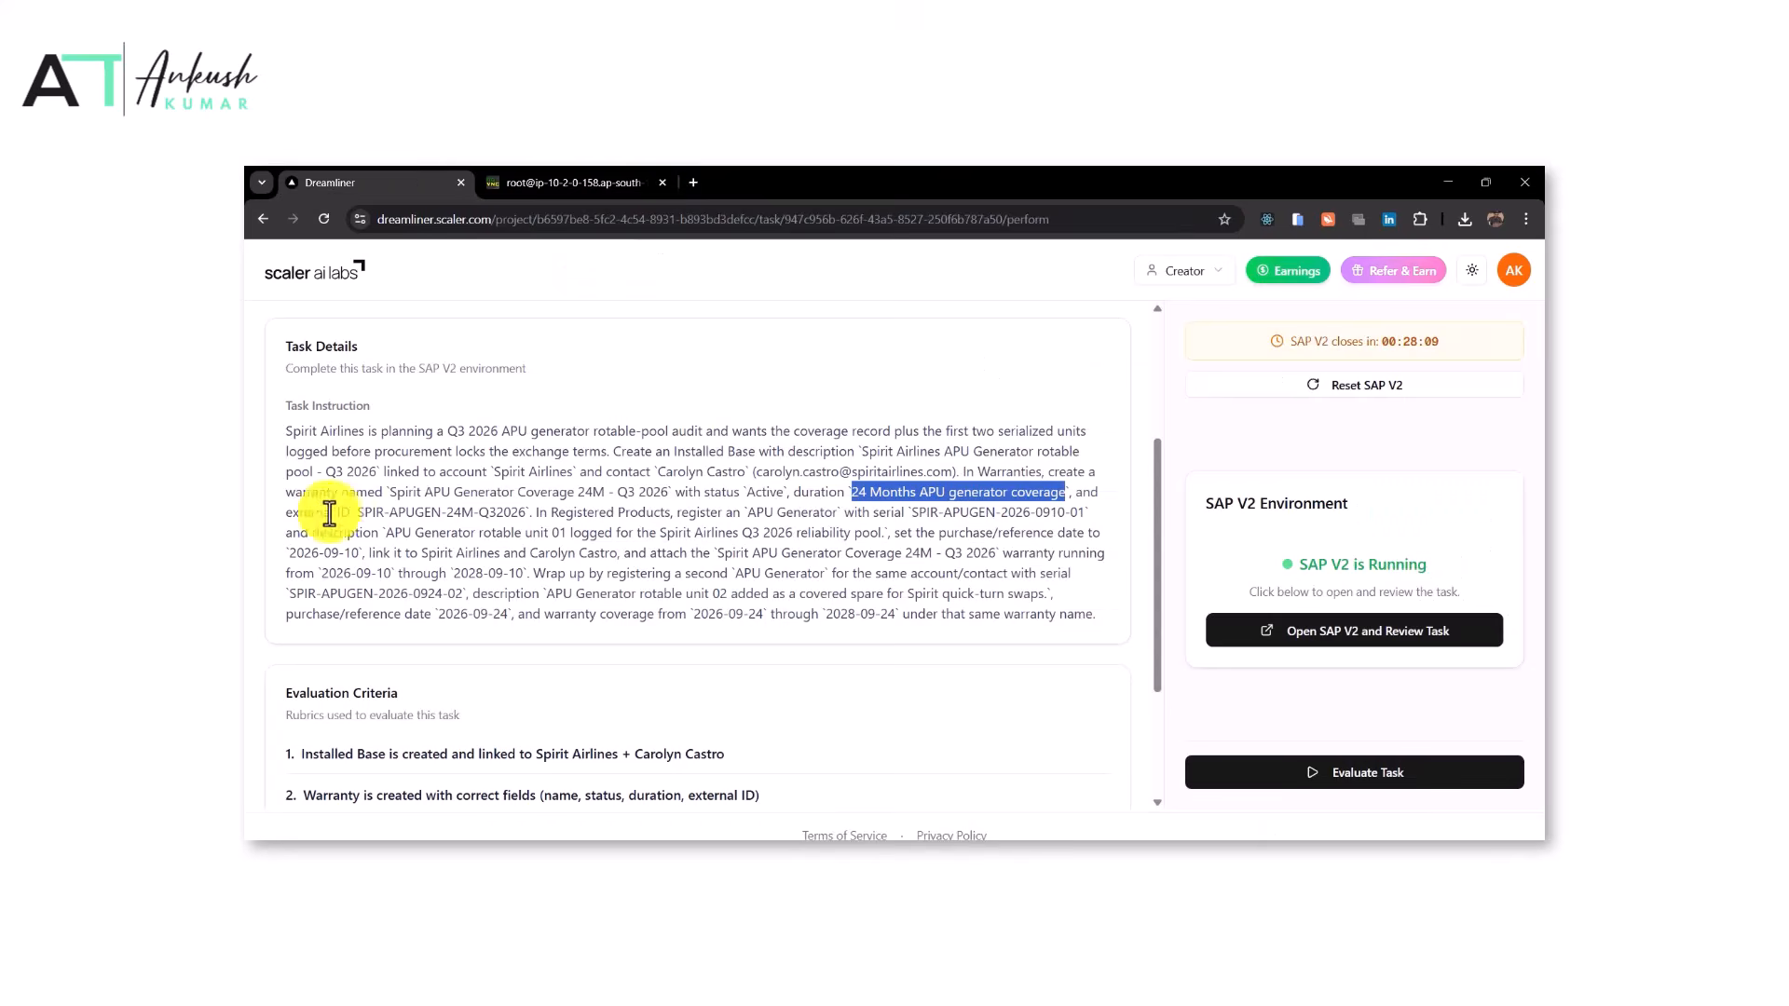
left_click_drag(353, 513, 531, 514)
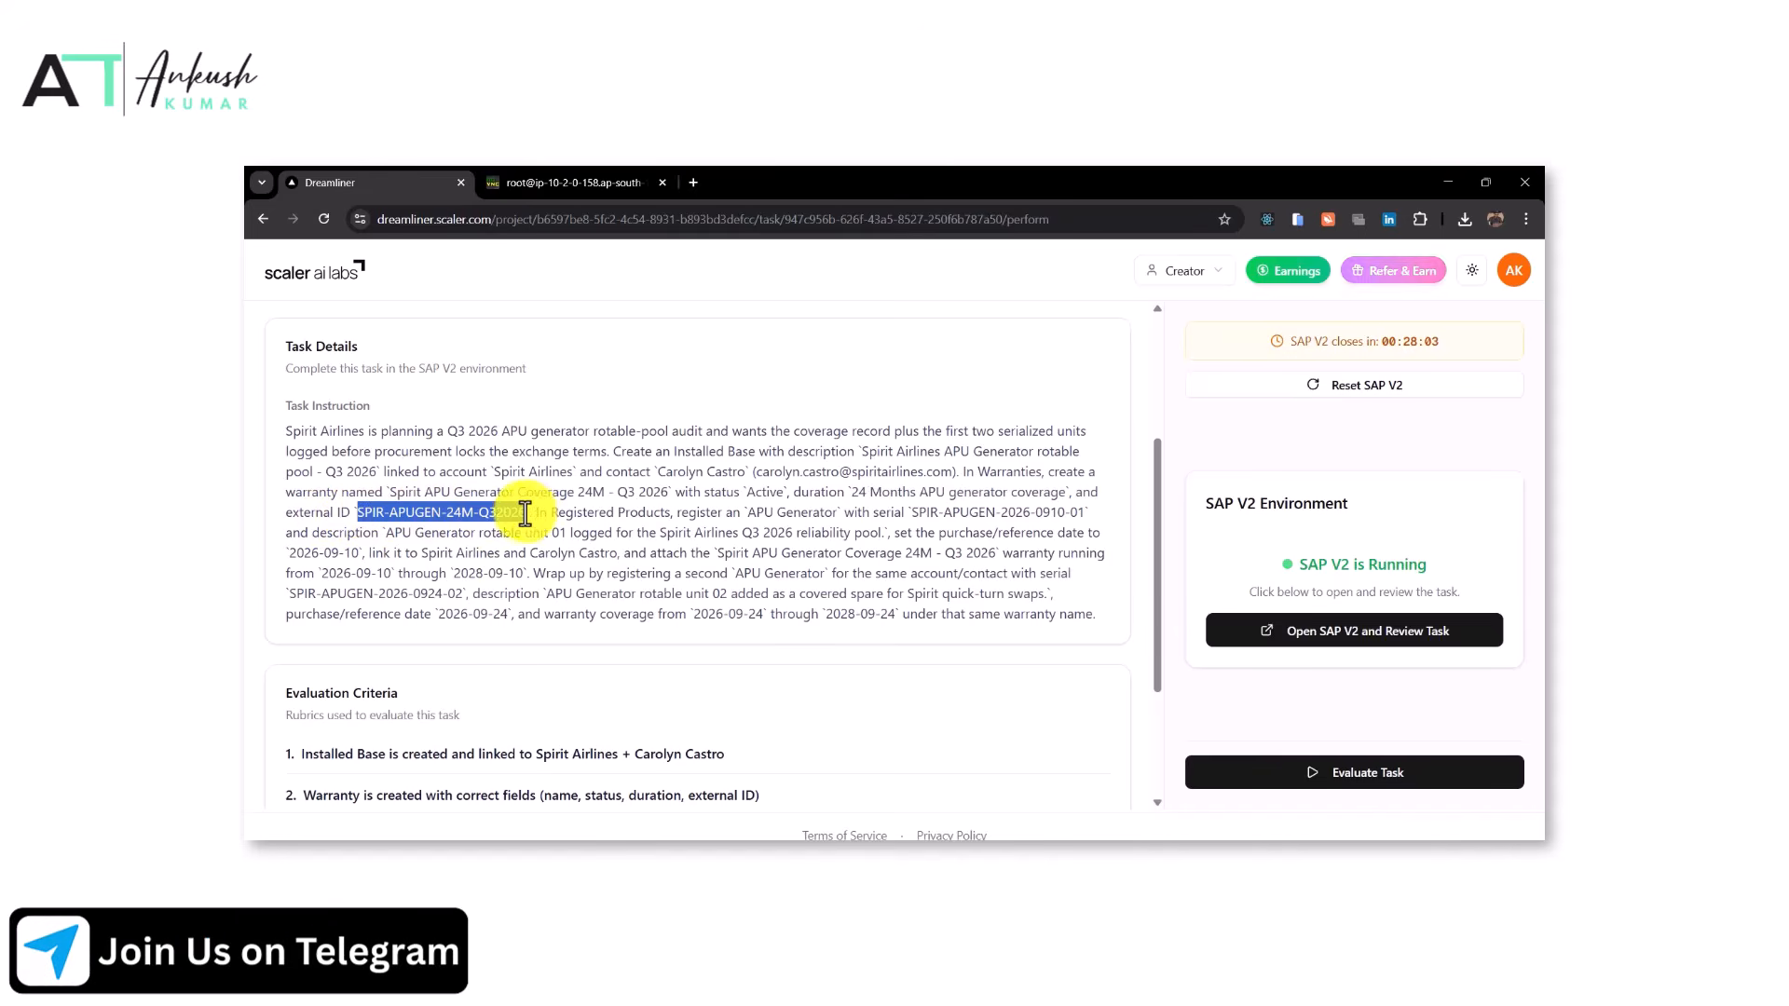
key("ctrl+c")
left_click(573, 182)
left_click(1090, 617)
key("ctrl+v")
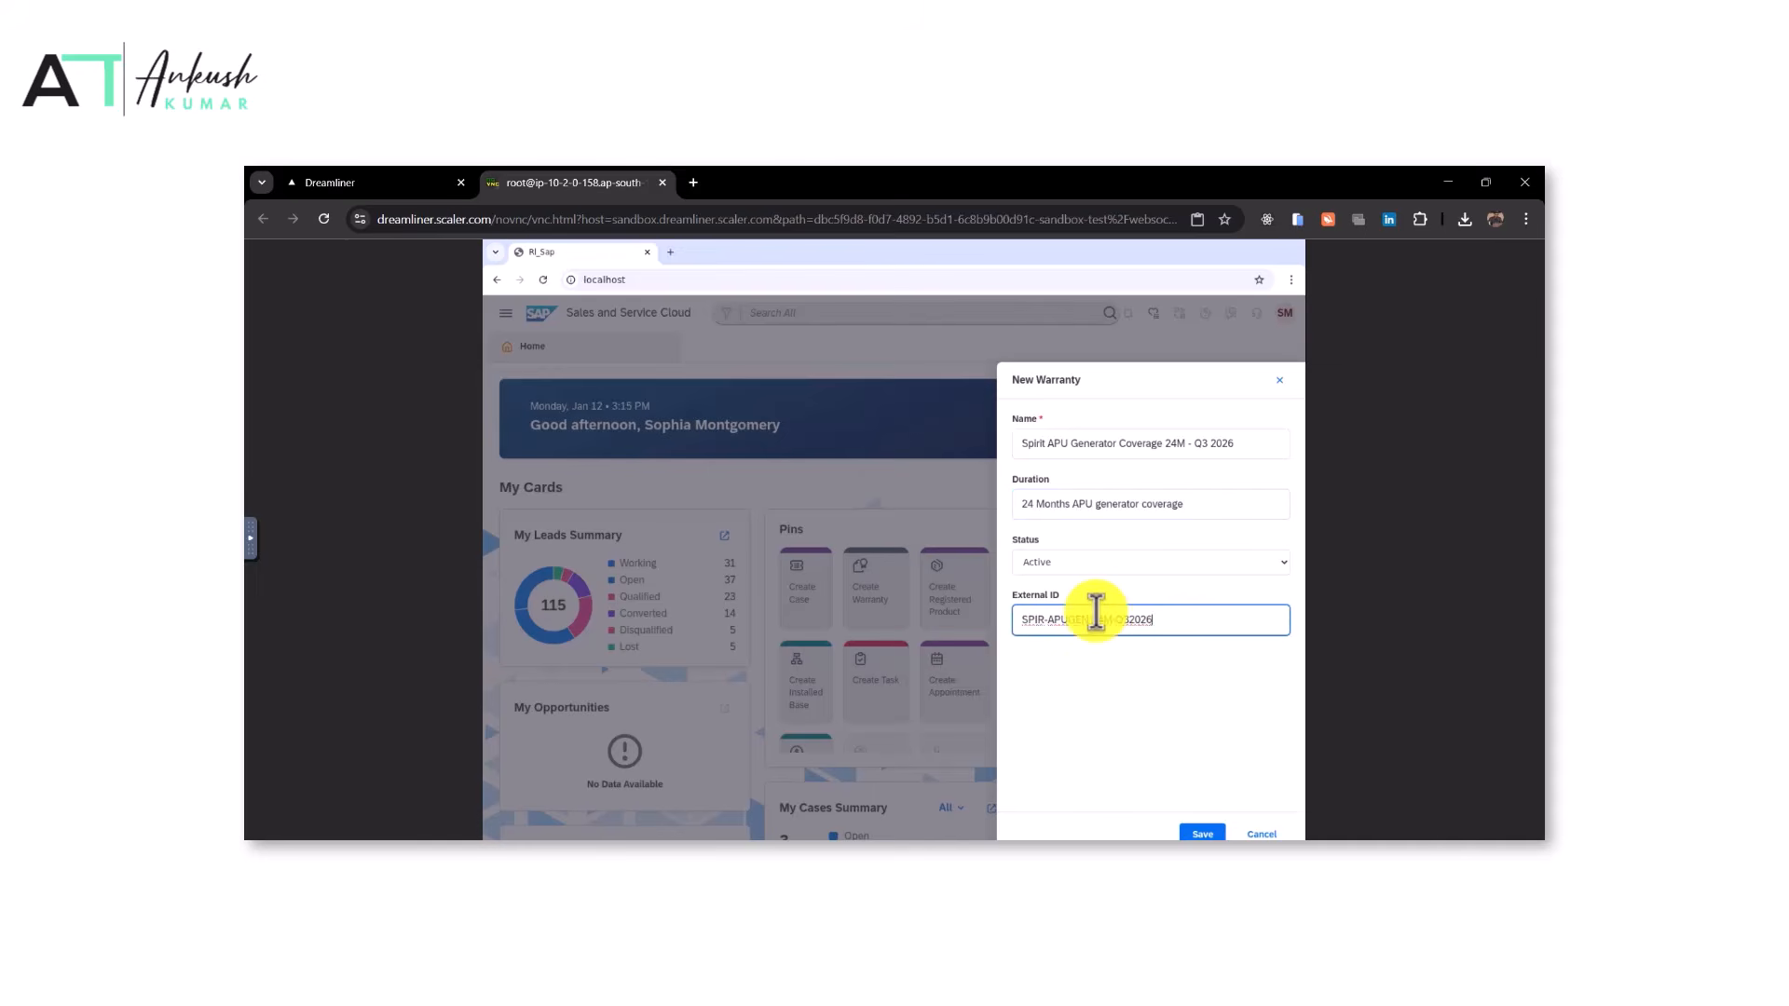
left_click(1209, 834)
Start a new registered product and pick APU Generator as its product, copied from the task
key("ctrl+shift+Tab")
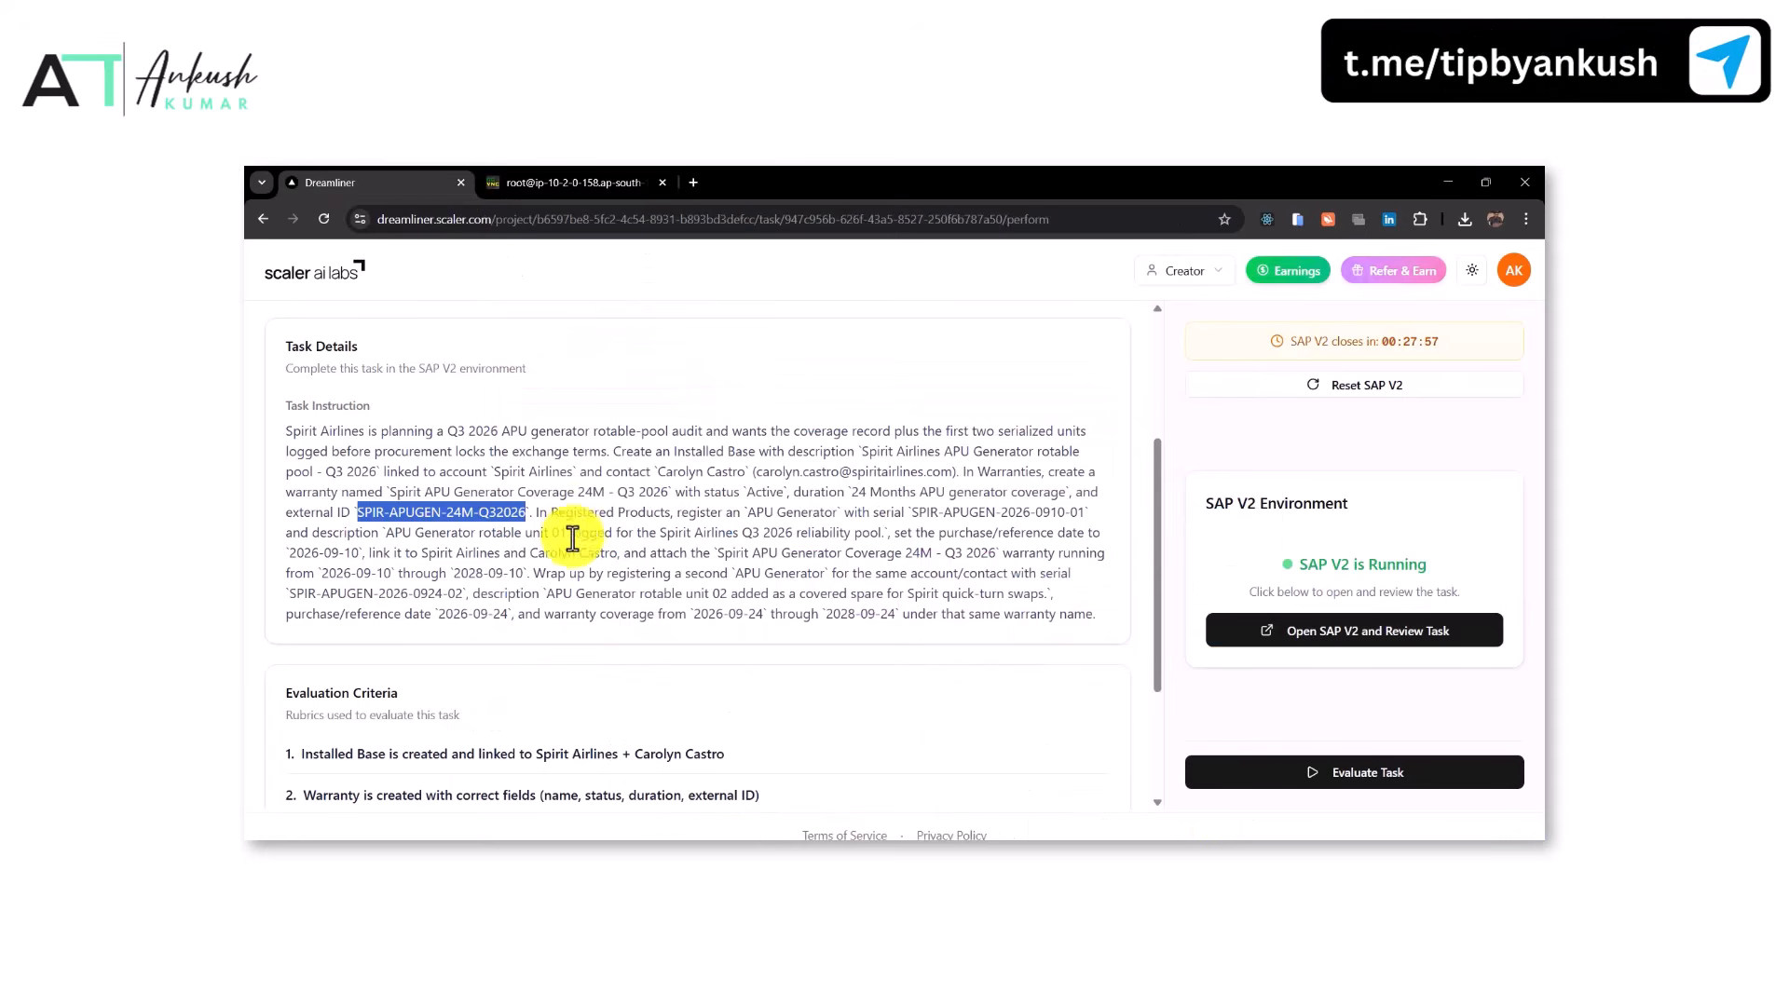
left_click_drag(748, 514, 836, 518)
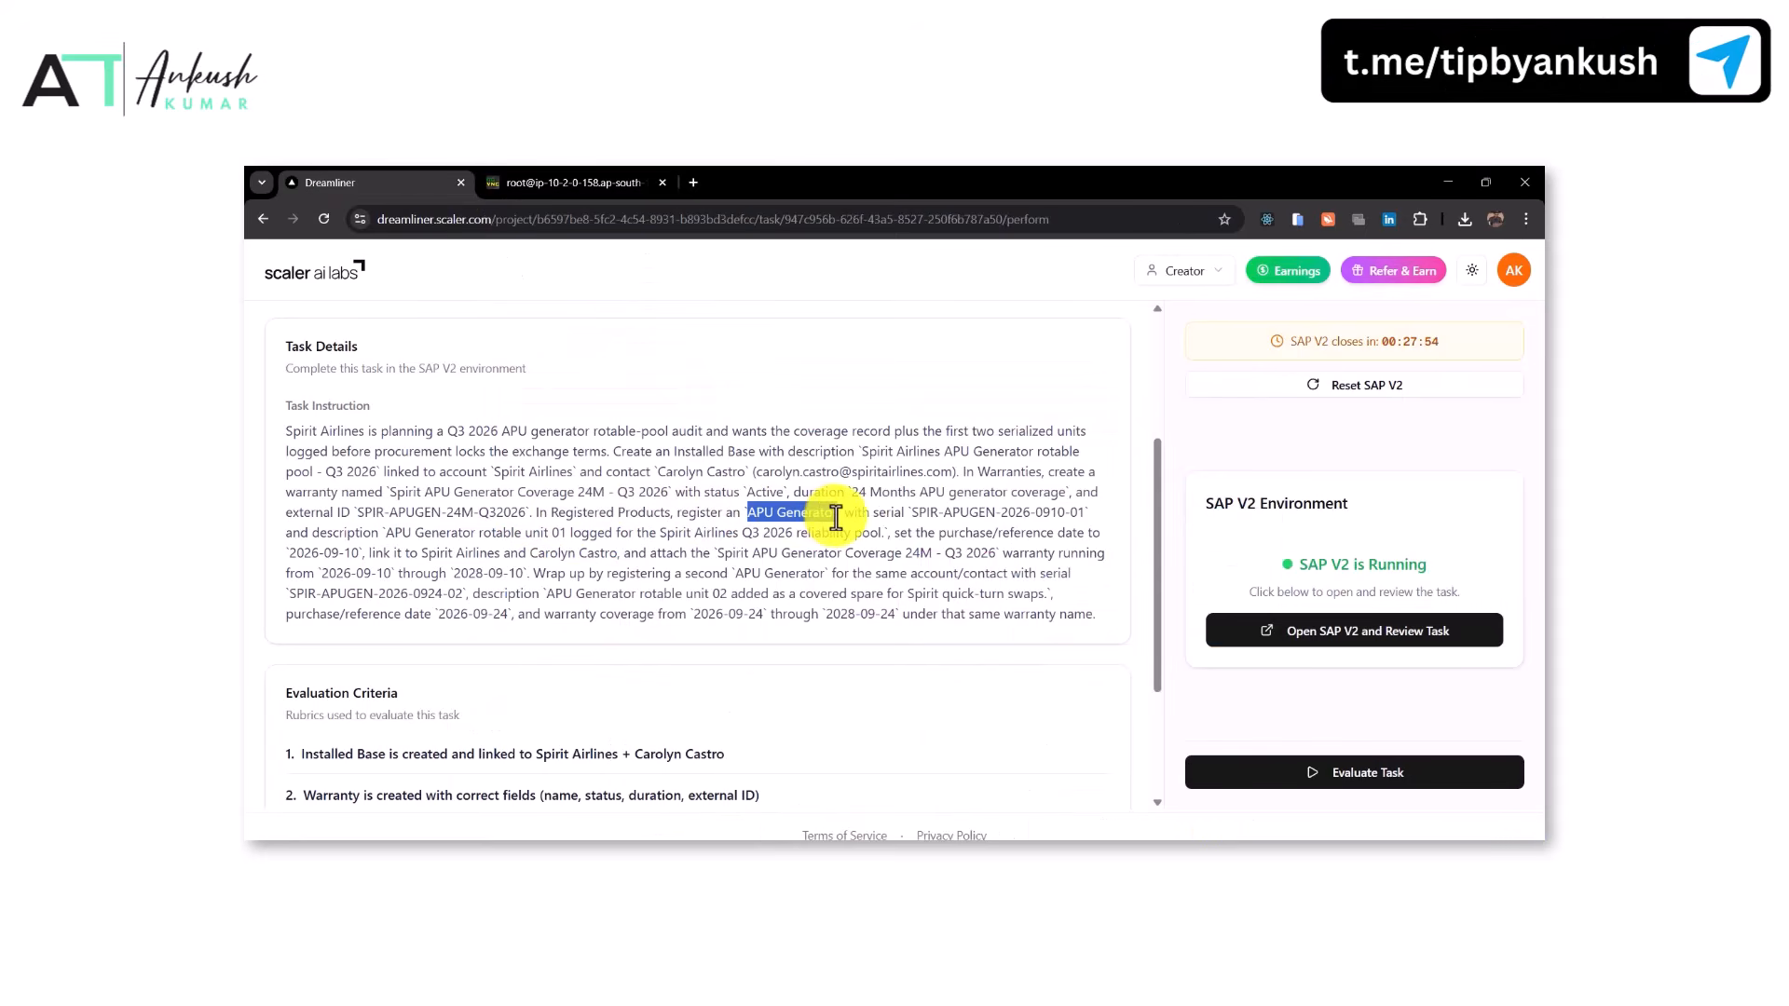
key("ctrl+c")
left_click(573, 183)
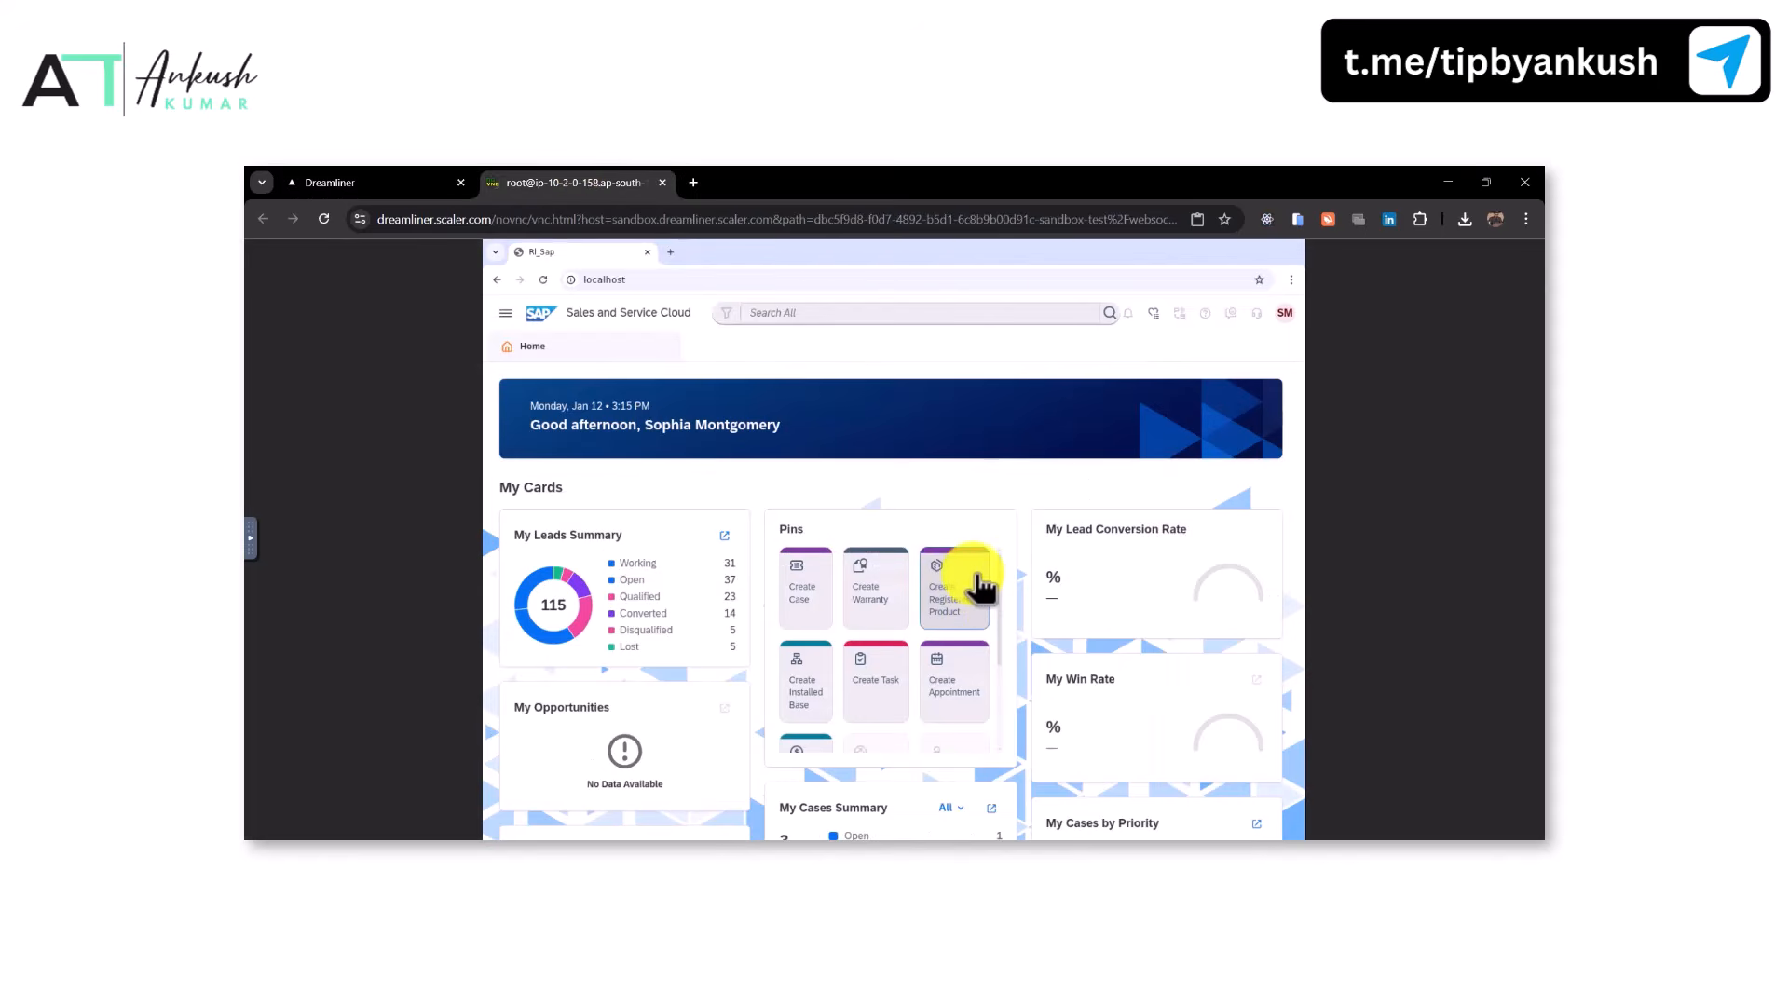
left_click(981, 587)
key("ctrl+v")
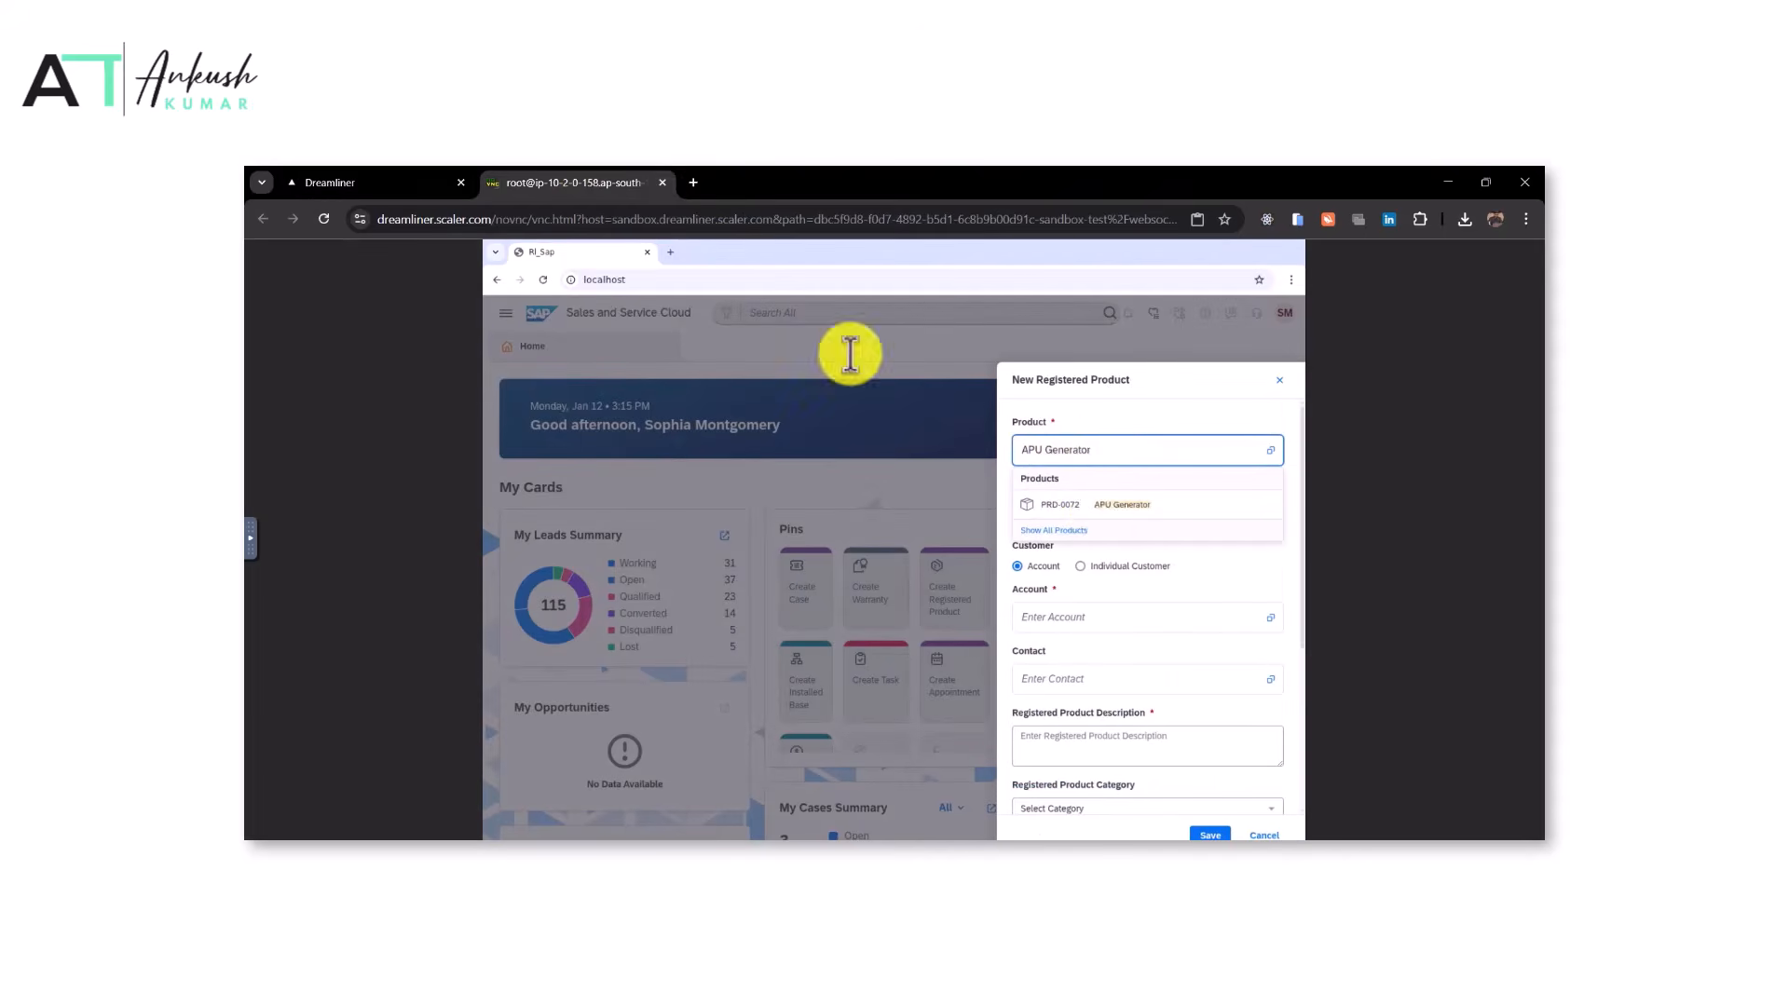
left_click(1132, 510)
key("ctrl+shift+Tab")
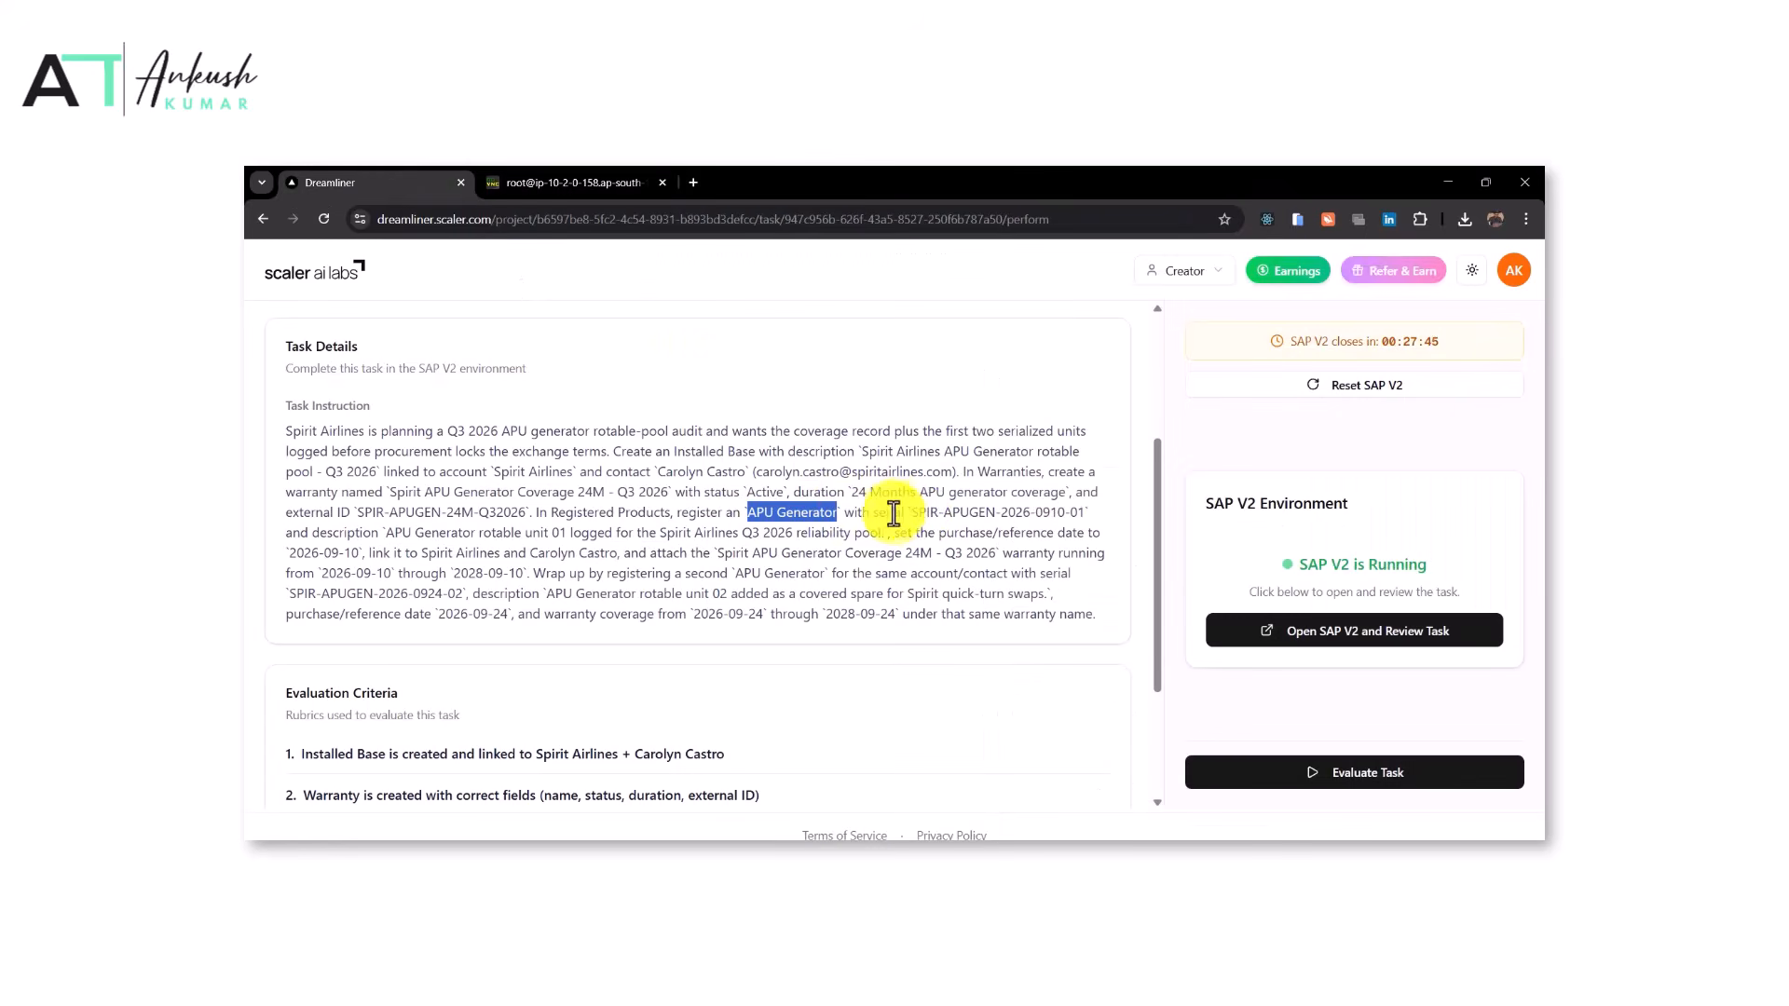
left_click_drag(918, 516, 1083, 515)
key("ctrl+c")
left_click(508, 177)
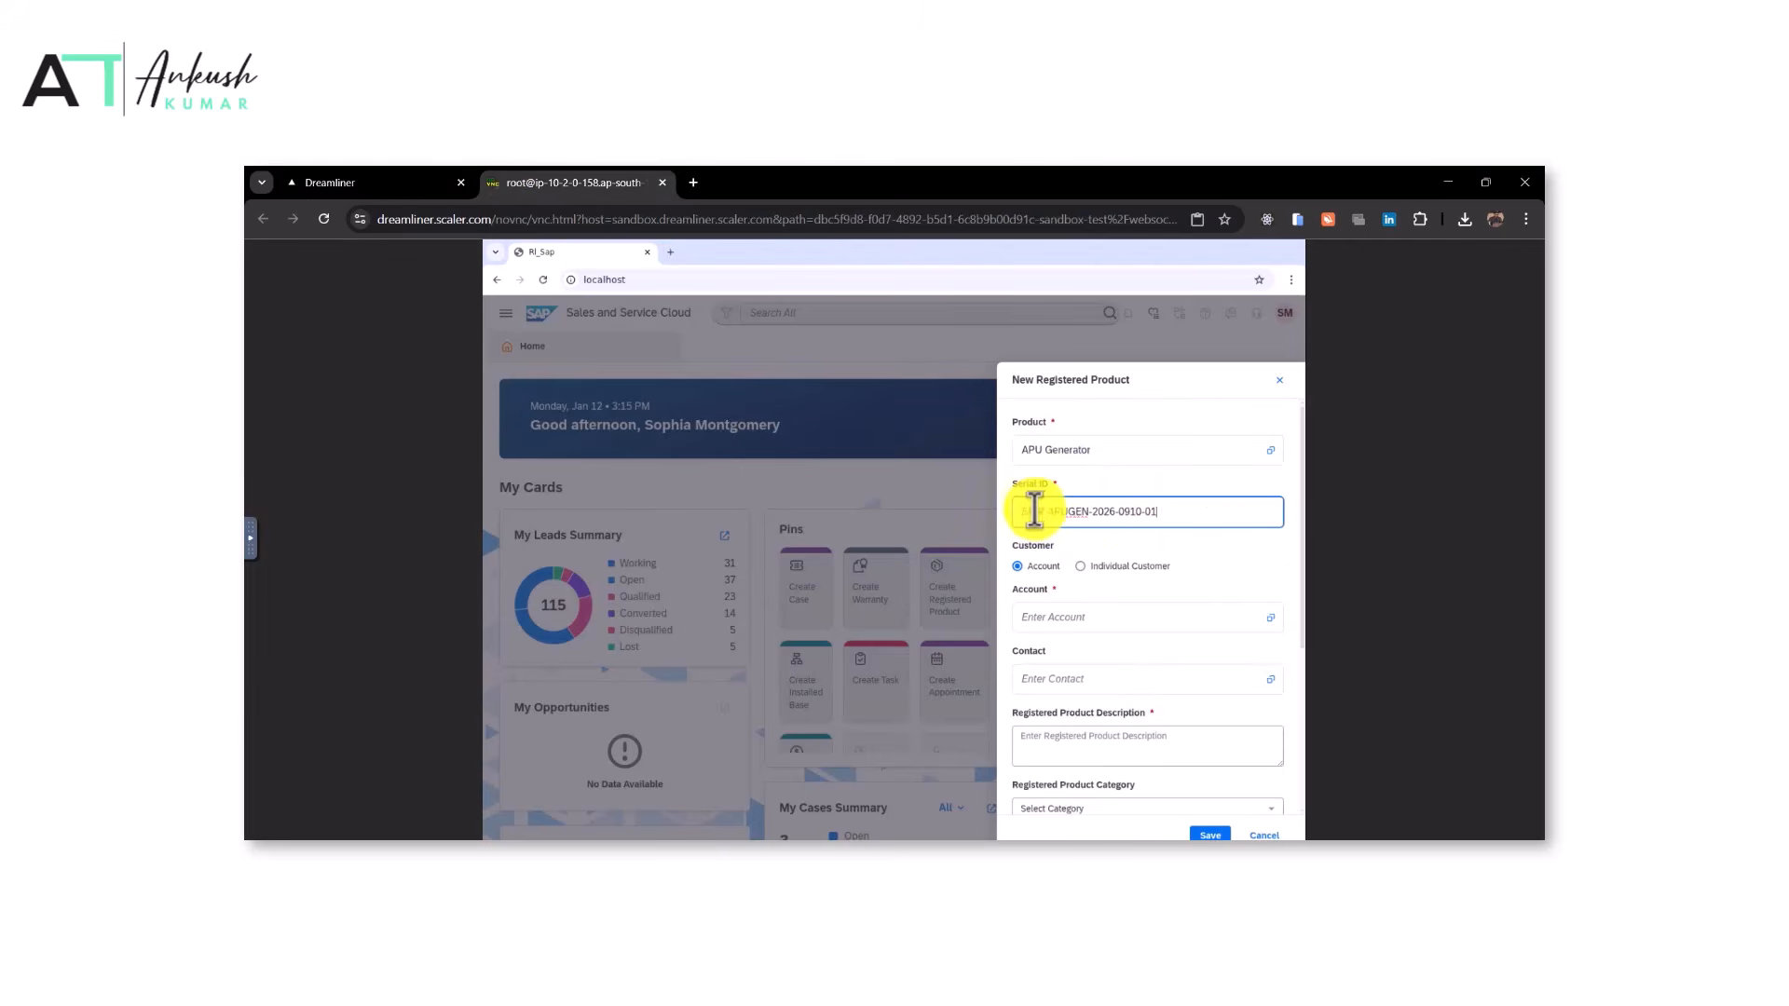
Set the description to 'APU Generator rotable unit 01 logged for the Spirit Airlines Q3 2026 reliability pool.' from the task
left_click(322, 181)
left_click_drag(386, 531, 883, 532)
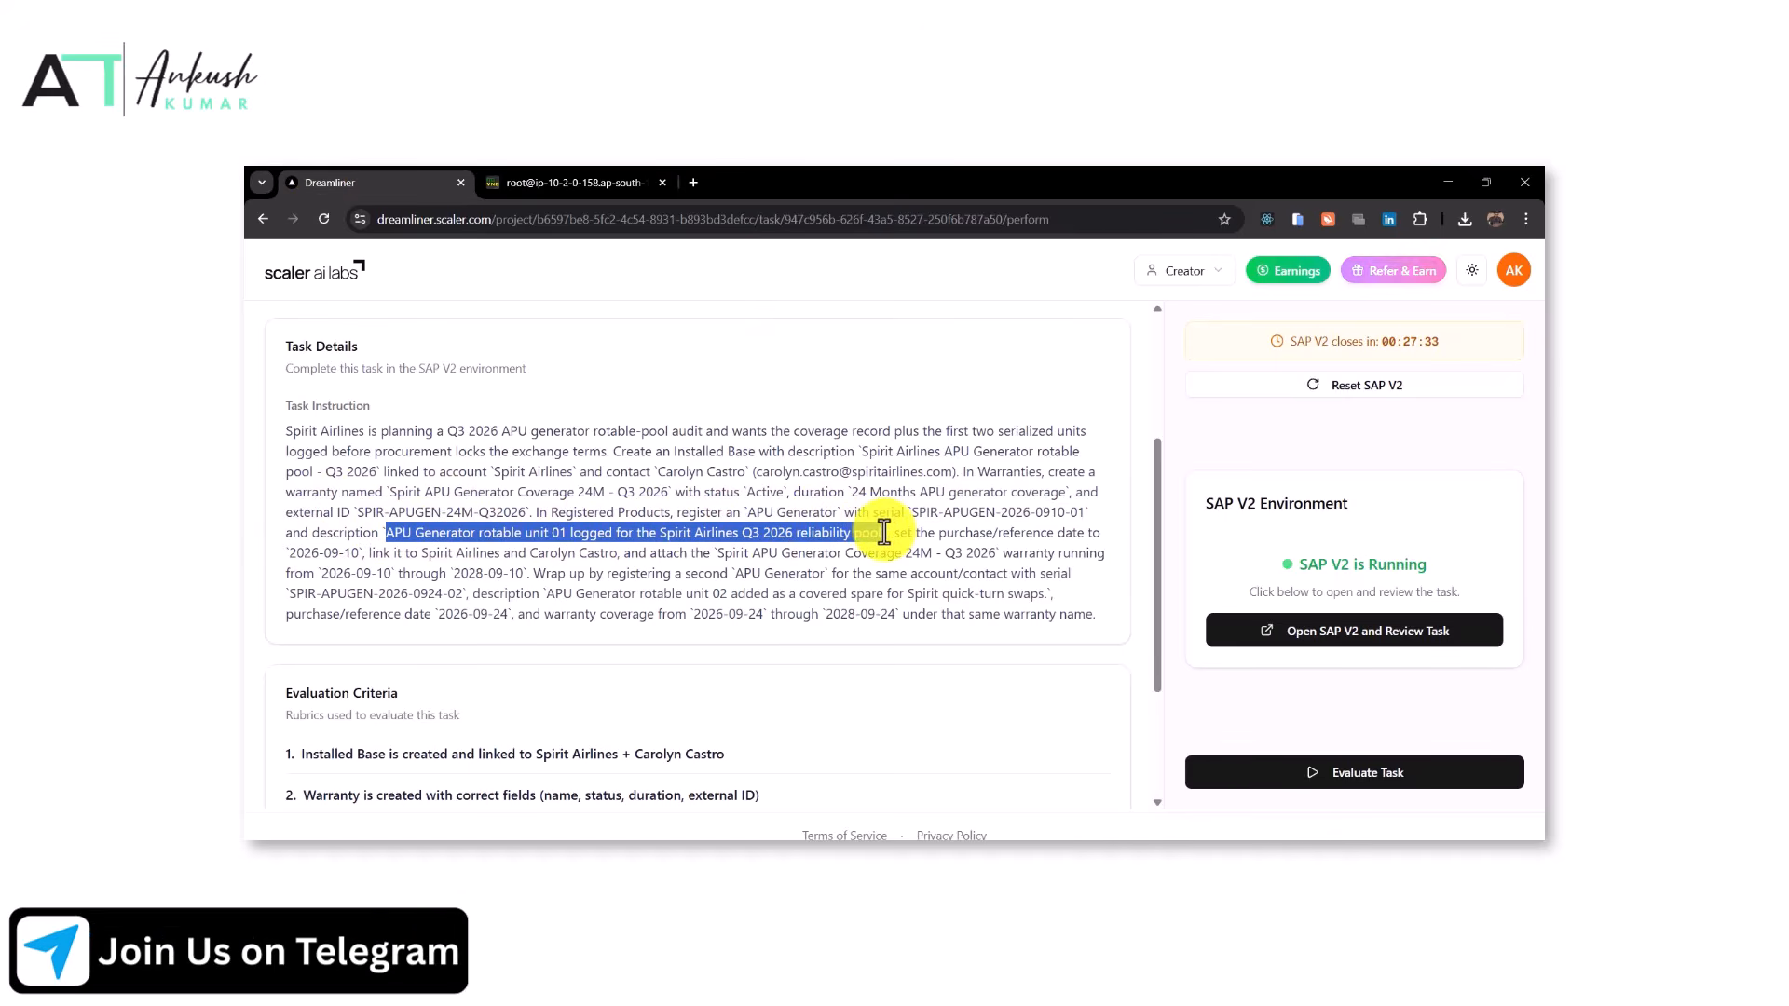
left_click(552, 179)
left_click(1078, 742)
key("ctrl+v")
Set the registered product's account to Spirit Airlines, copied from the task instructions
left_click(321, 182)
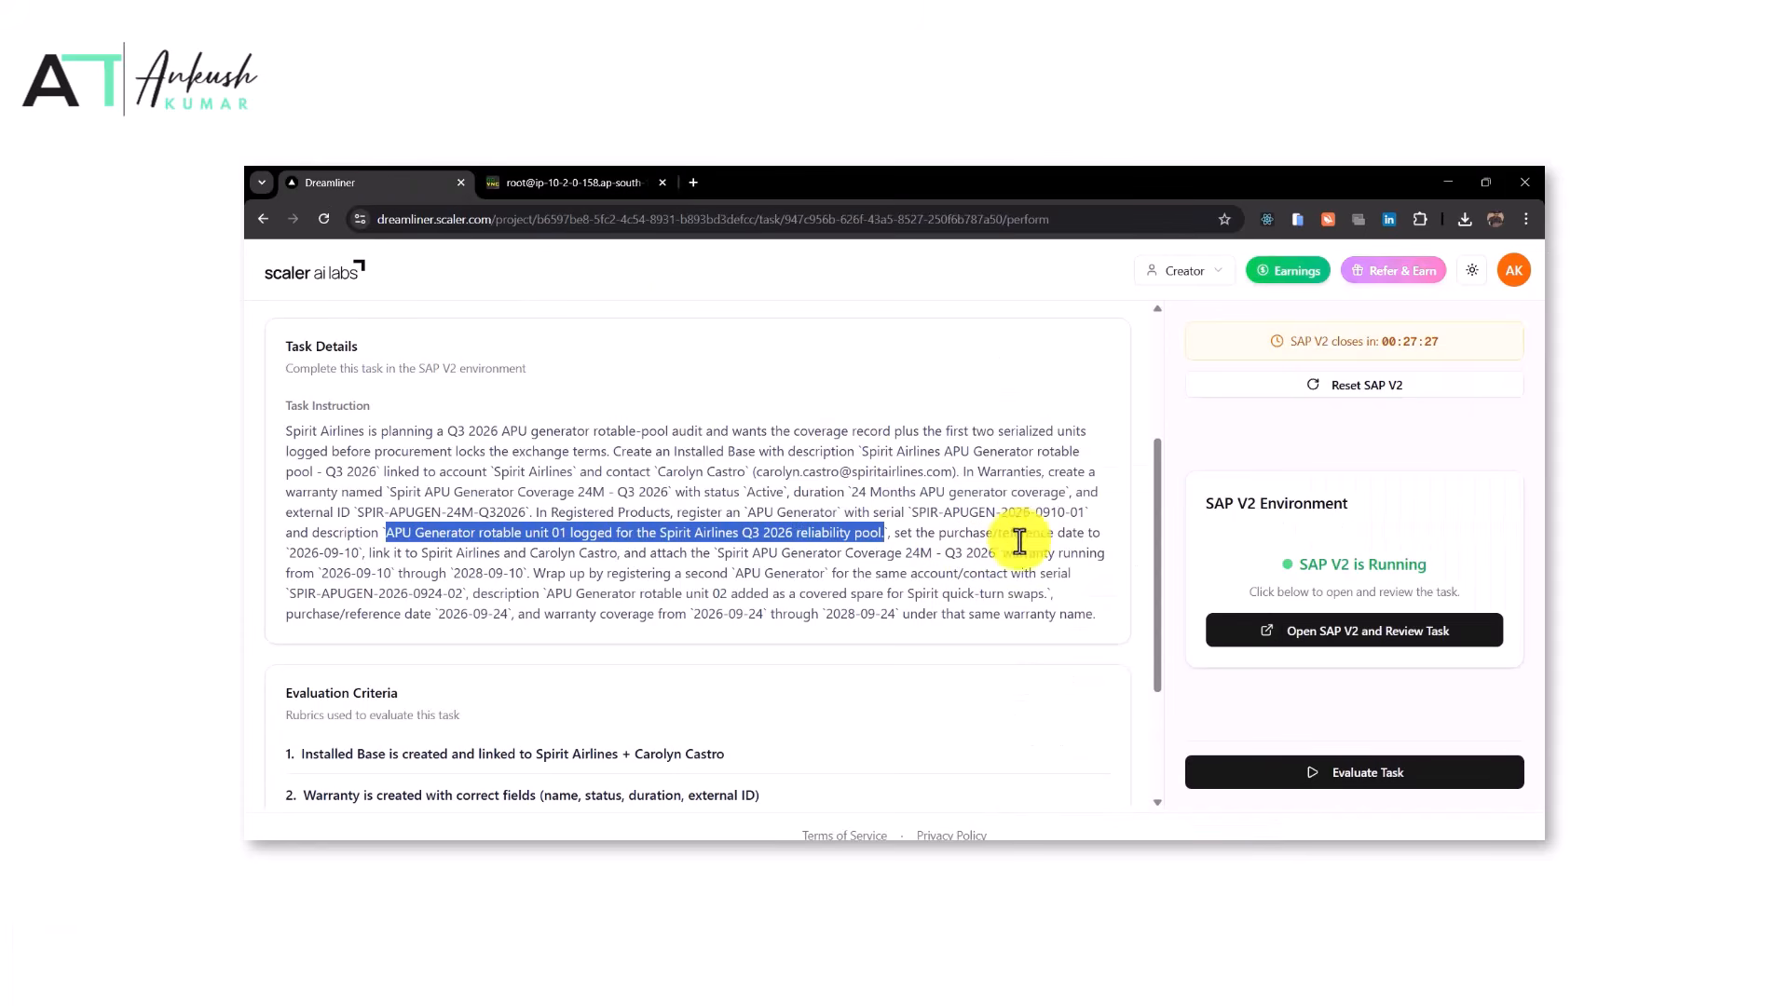
left_click_drag(419, 556, 501, 556)
left_click(559, 182)
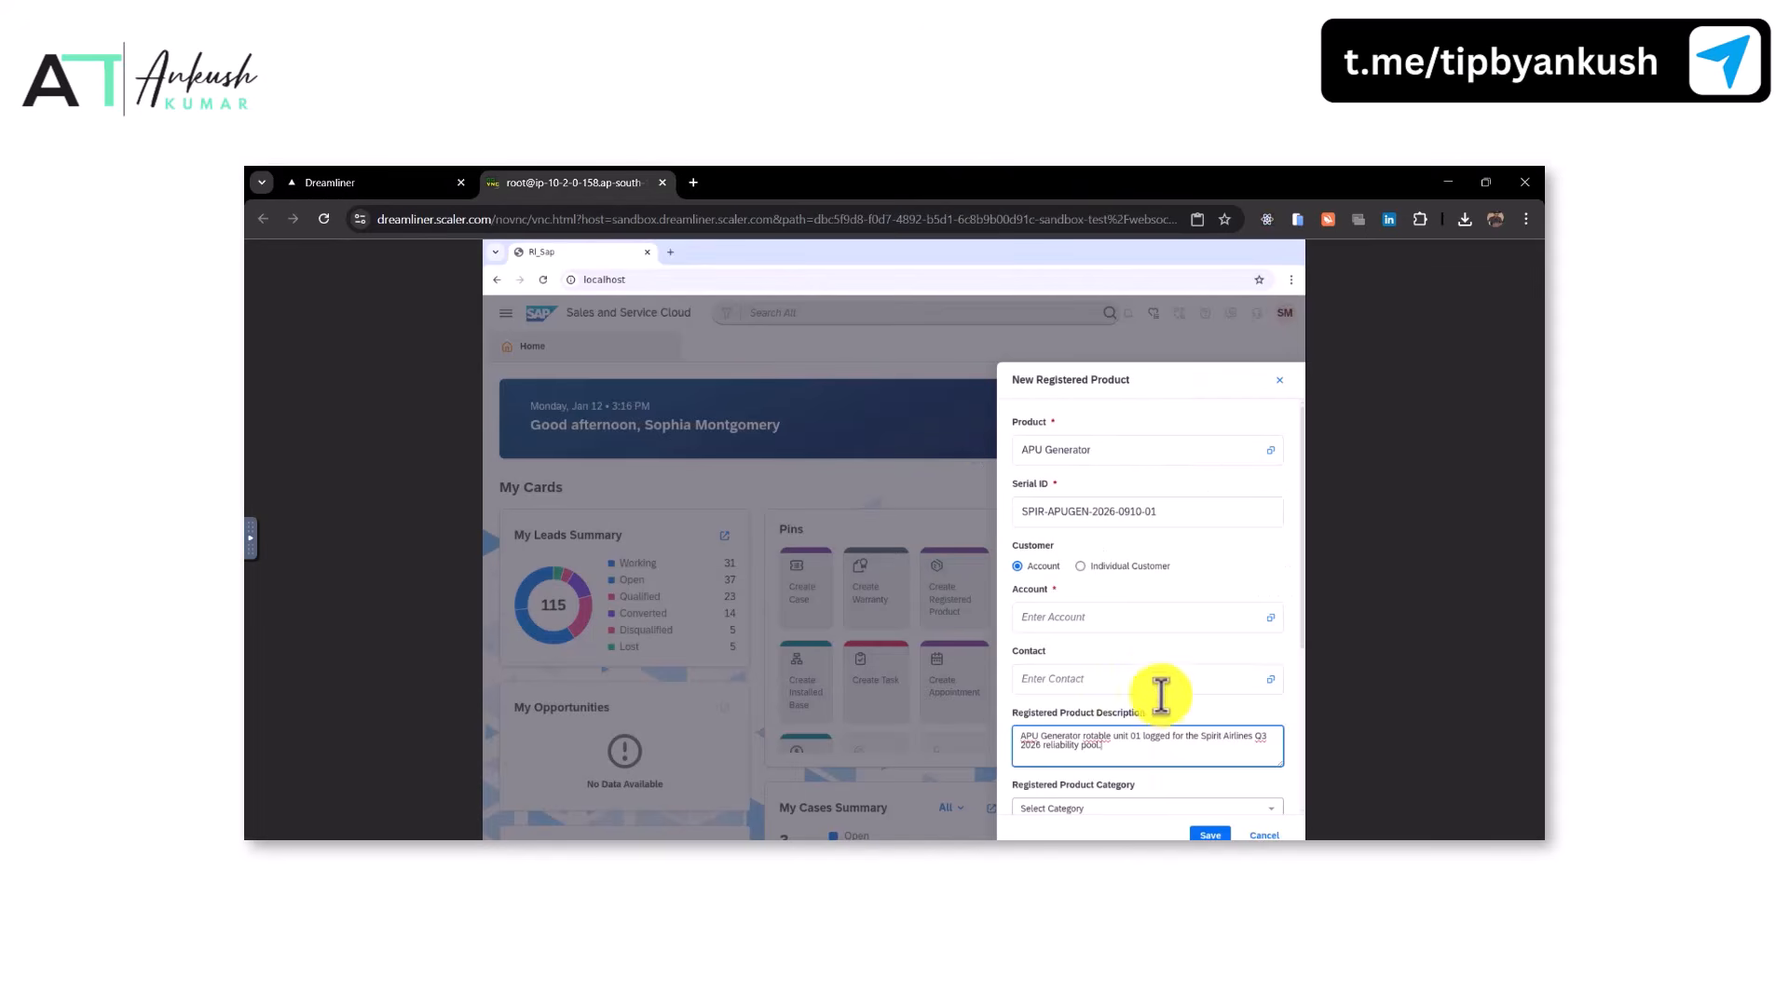
left_click(1076, 625)
key("ctrl+v")
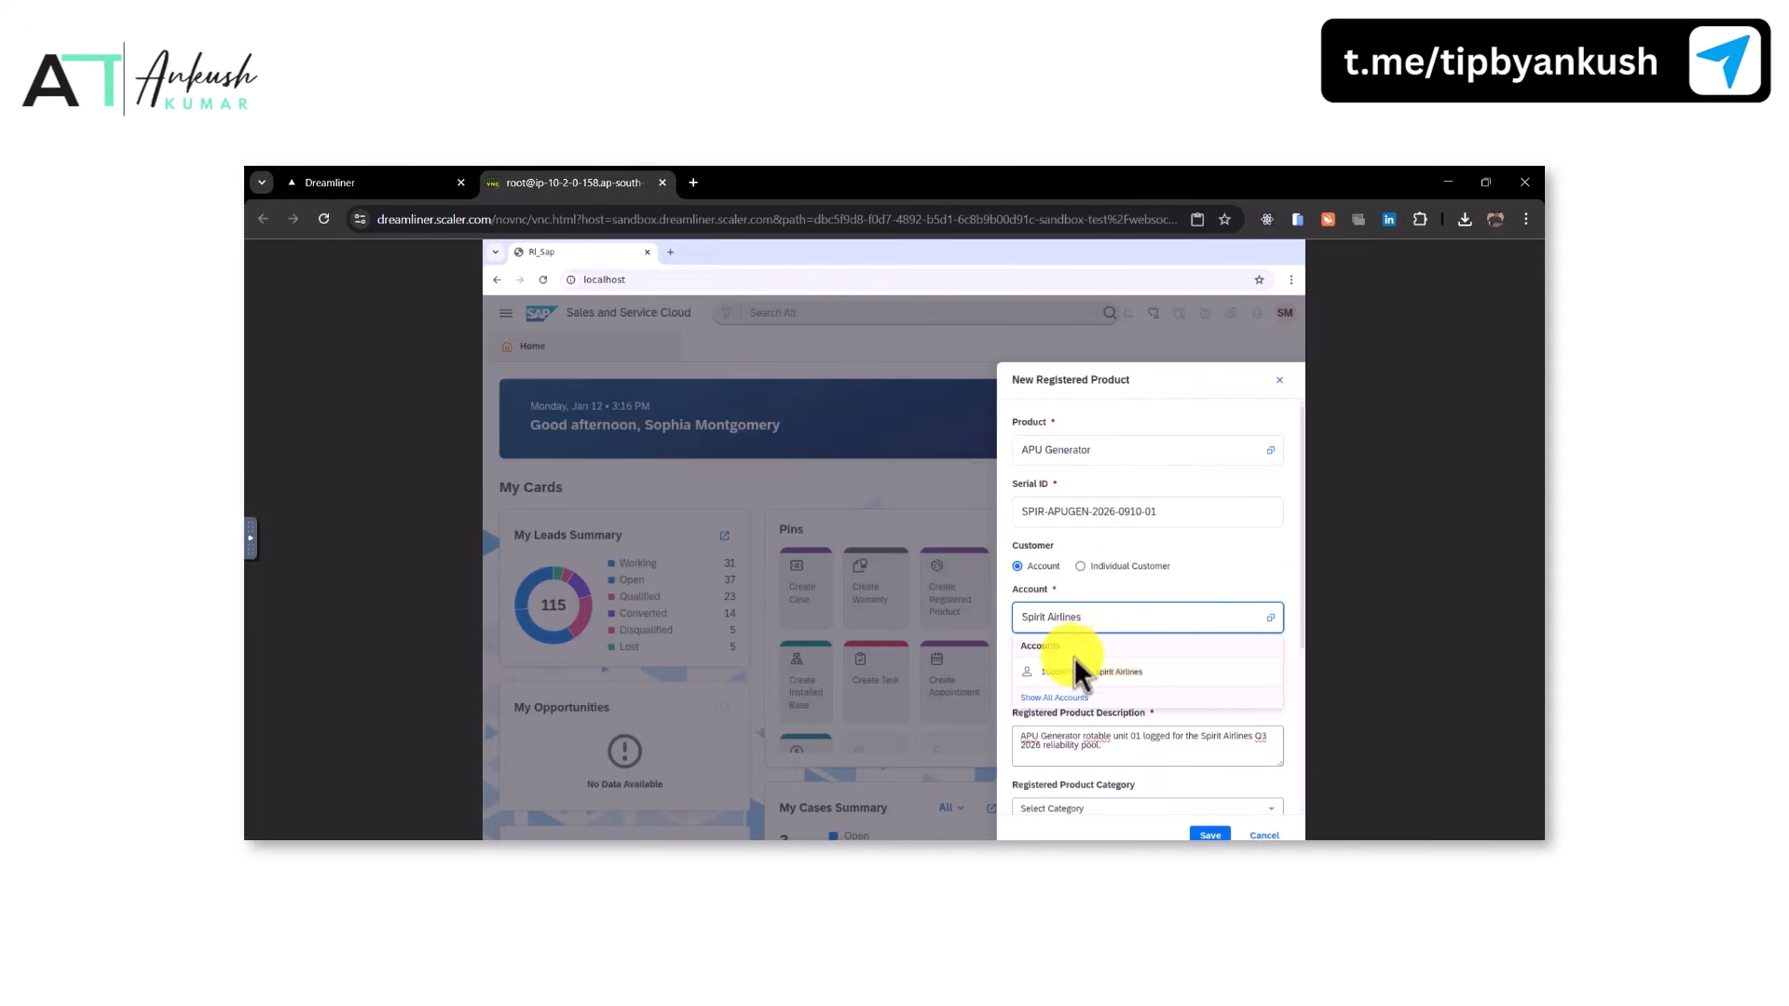
left_click(1055, 672)
Set the registered product's contact to the task's contact person
left_click(372, 183)
left_click_drag(527, 553, 612, 553)
key("ctrl+c")
left_click(573, 183)
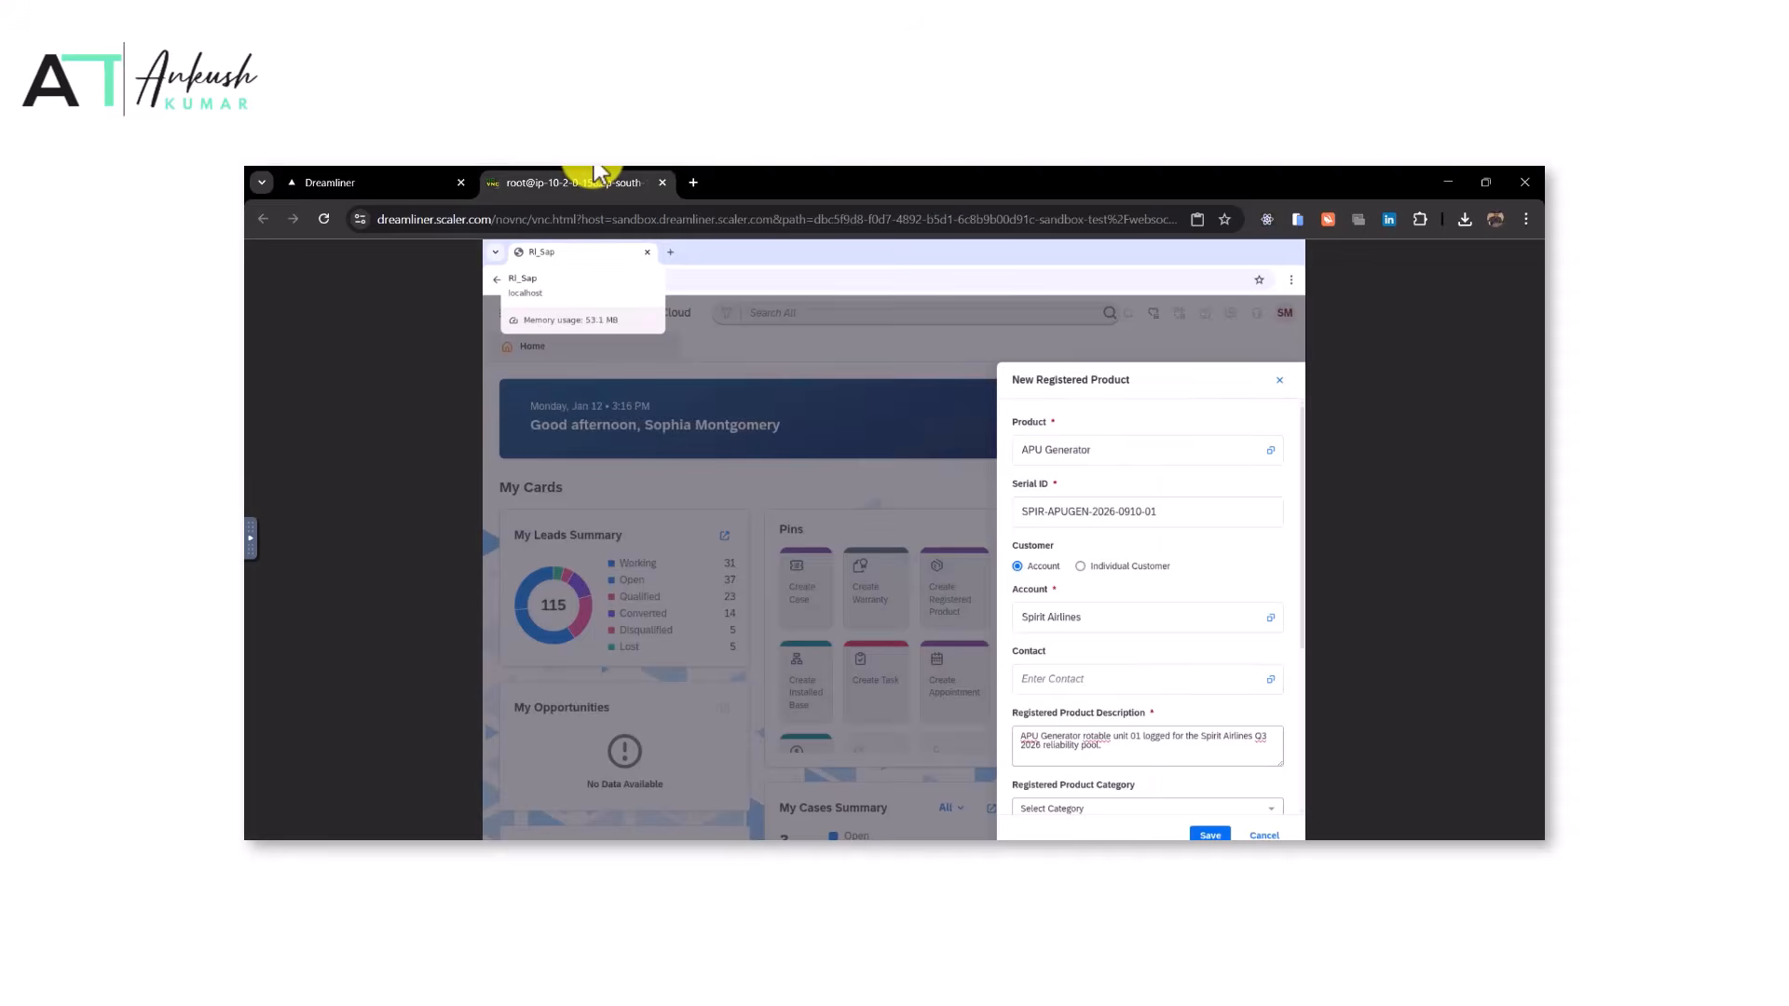
key("ctrl+v")
scroll(1104, 685, "down", 2)
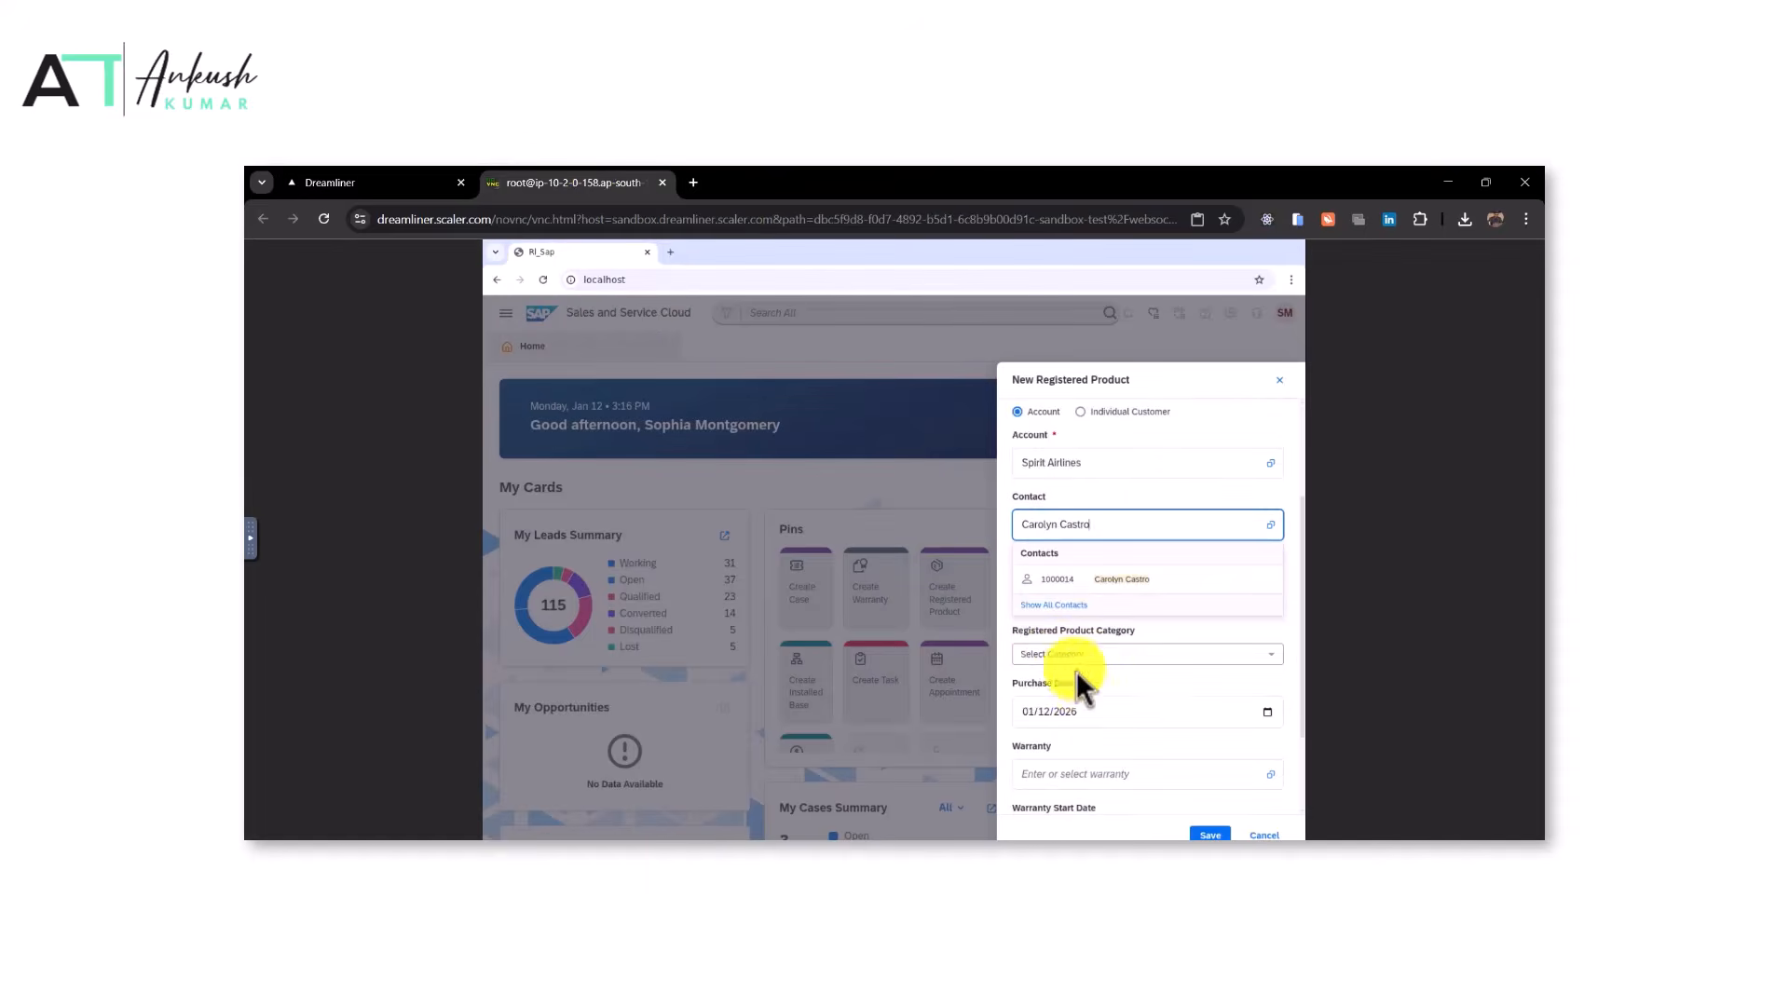
left_click(1062, 580)
Set the registered product's purchase date to September 10, 2026 using the date picker
scroll(1090, 669, "down", 2)
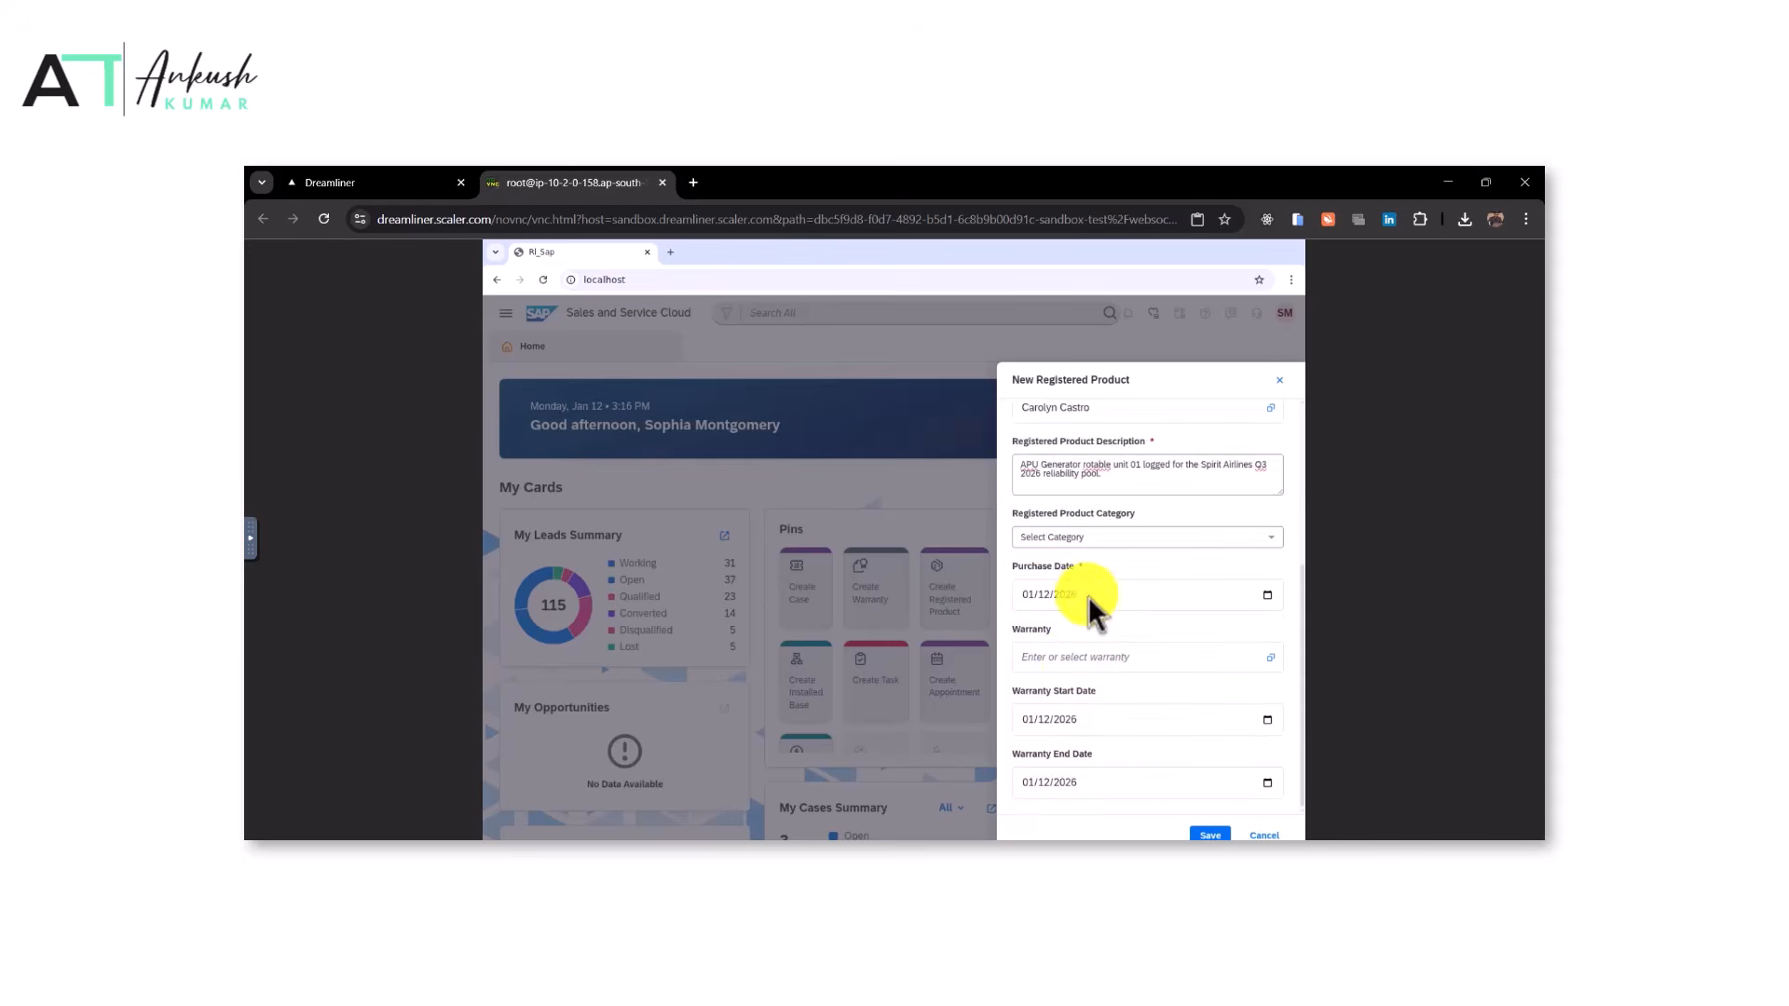
left_click(352, 180)
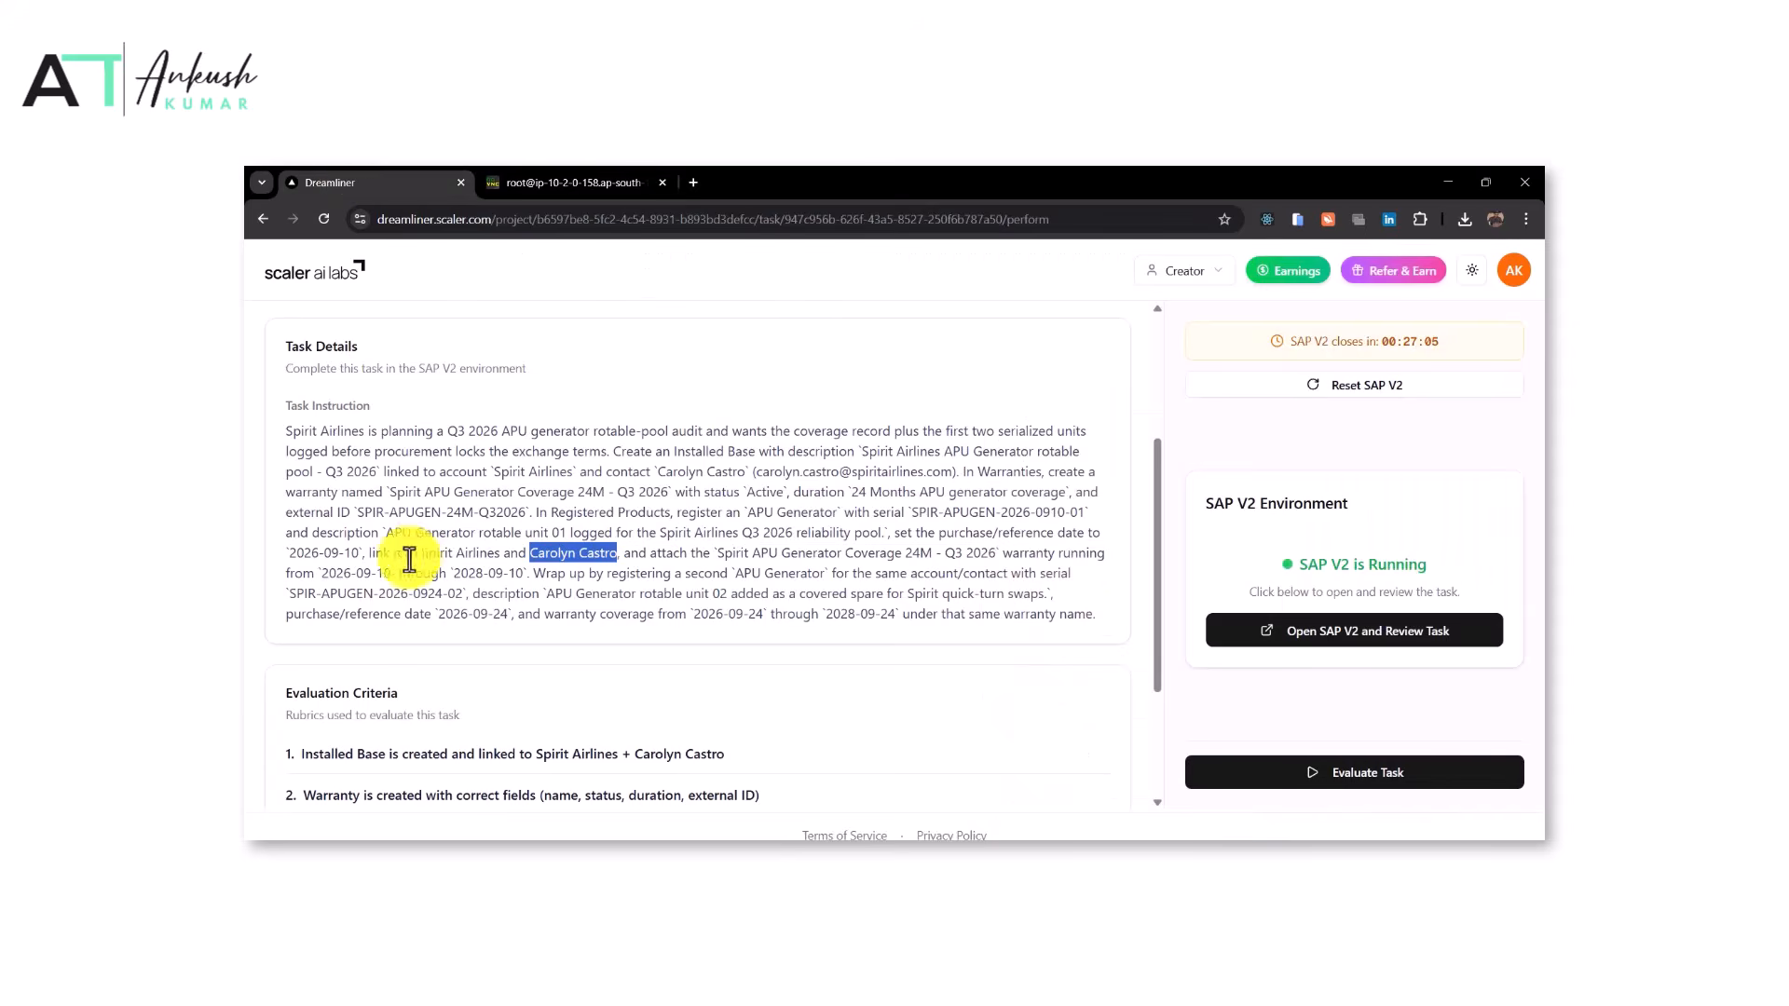
left_click(551, 172)
left_click(1267, 597)
left_click(1056, 625)
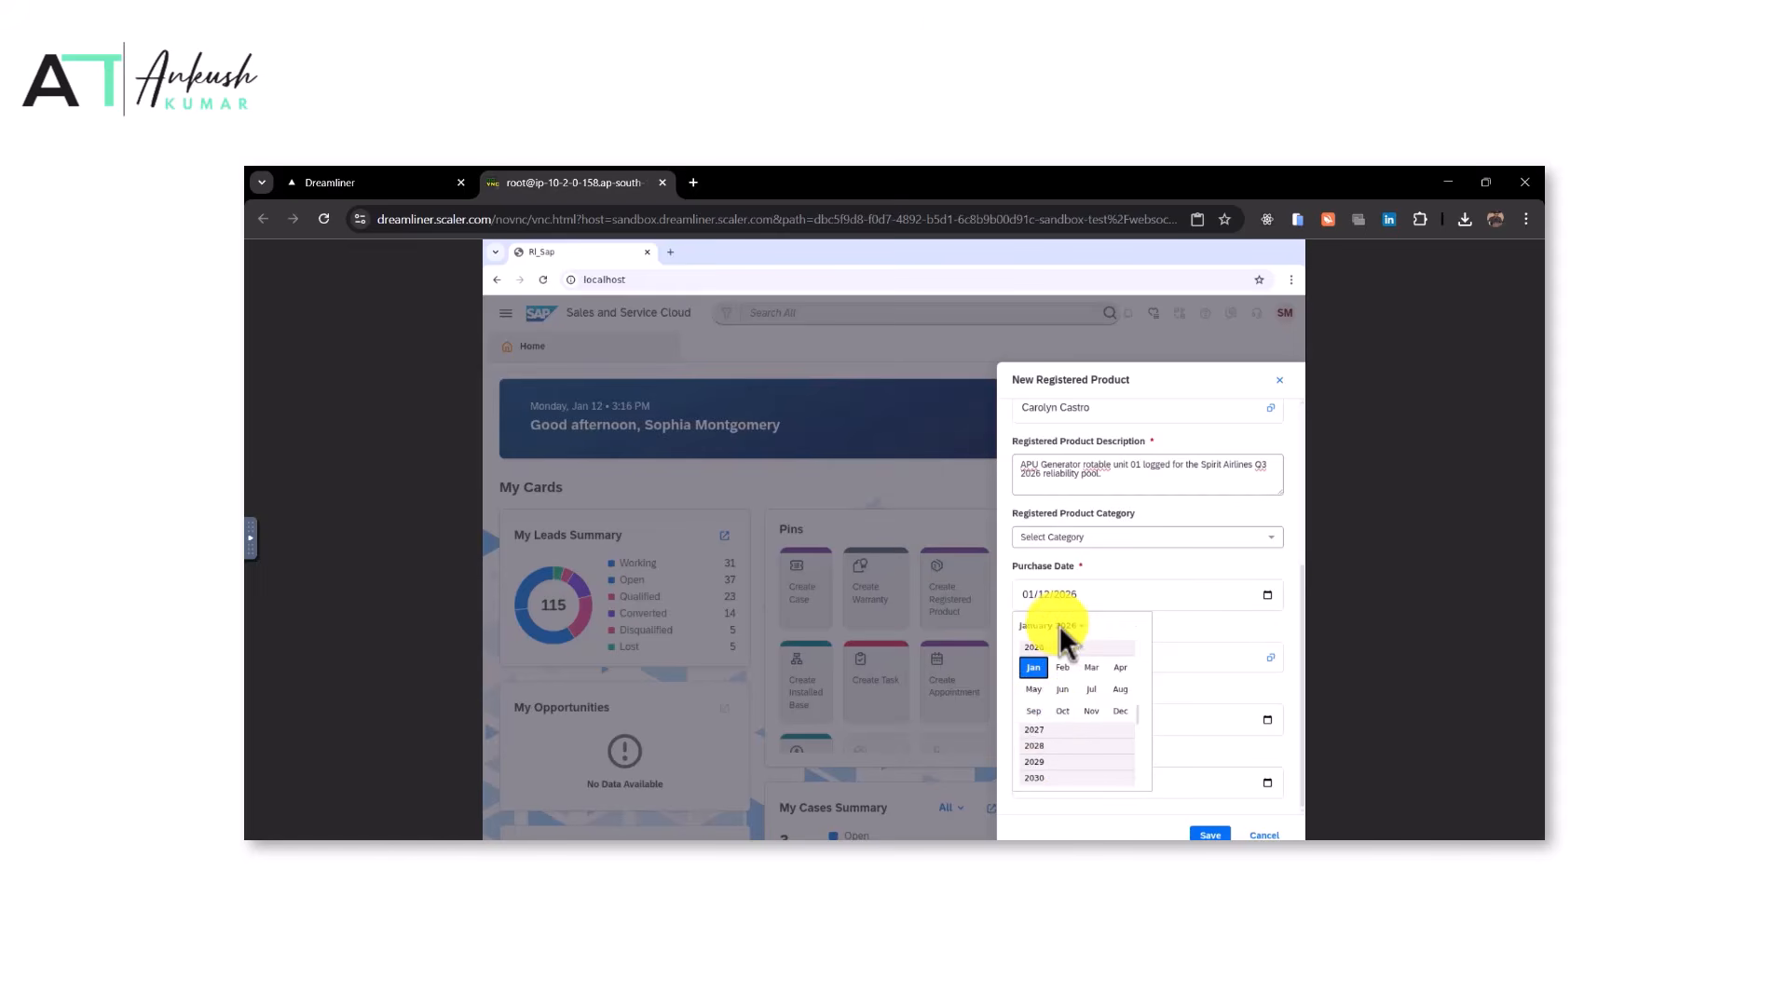
left_click(1033, 711)
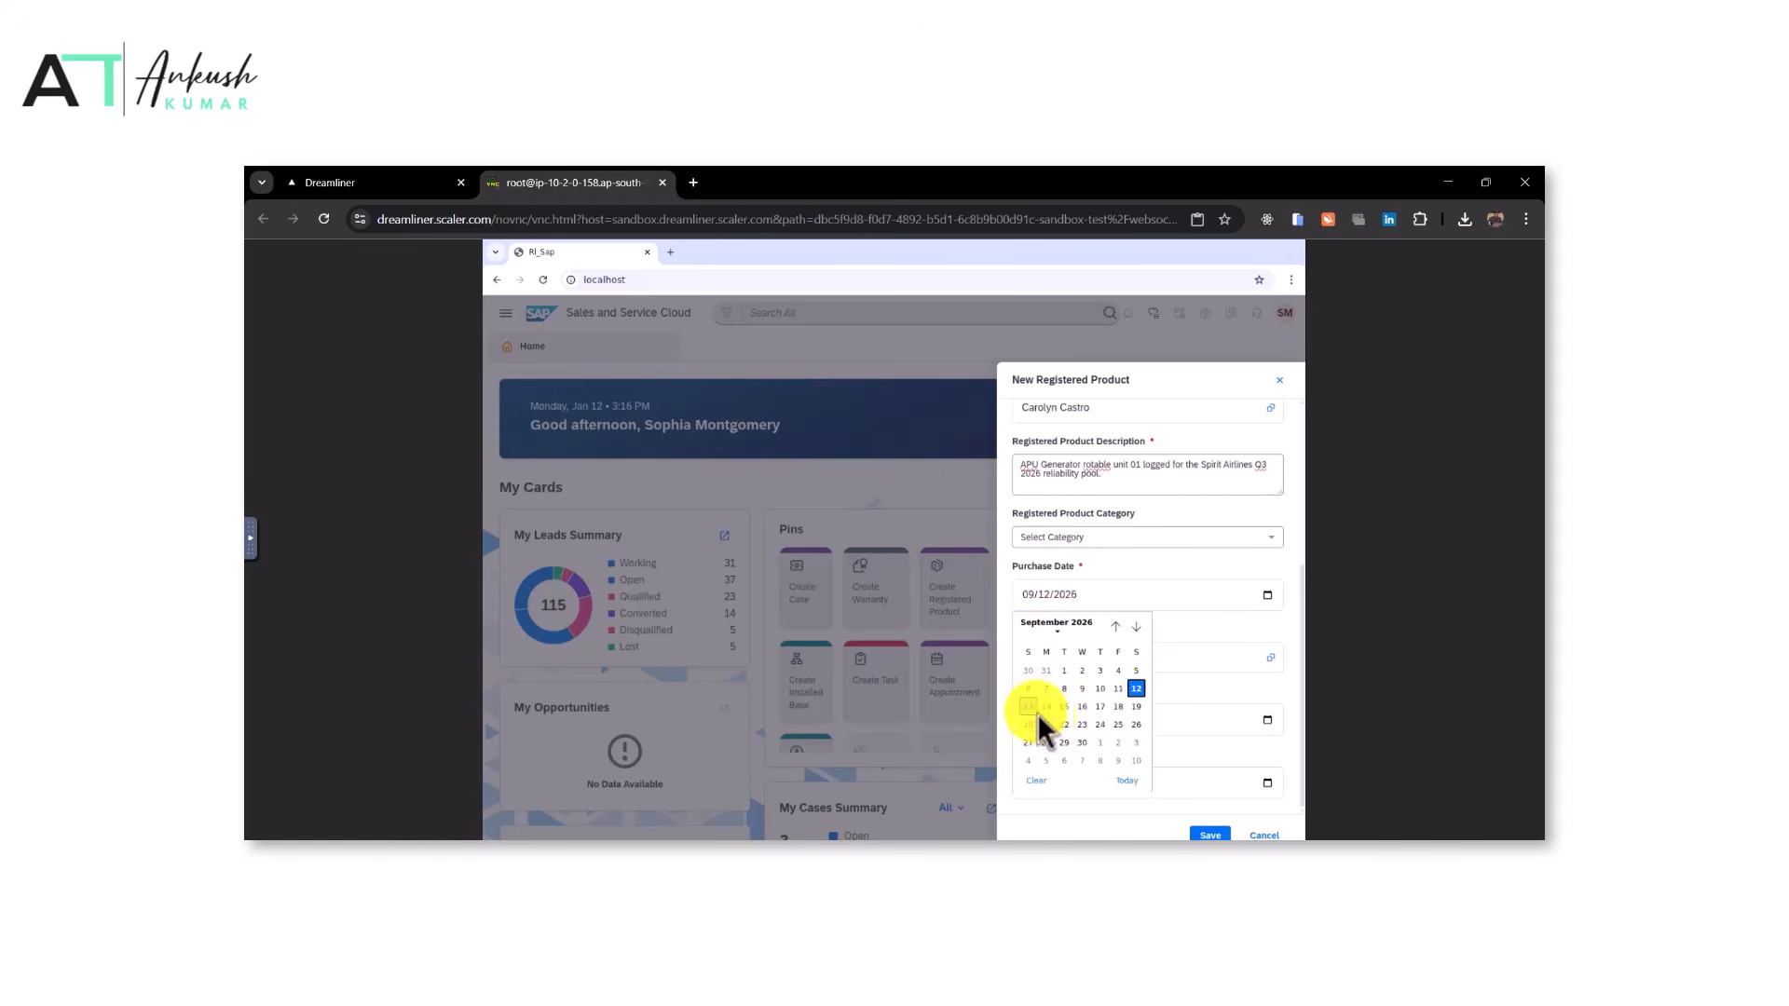
left_click(1100, 689)
Attach the warranty 'Spirit APU Generator Coverage 24M - Q3 2026' to the registered product
left_click(406, 179)
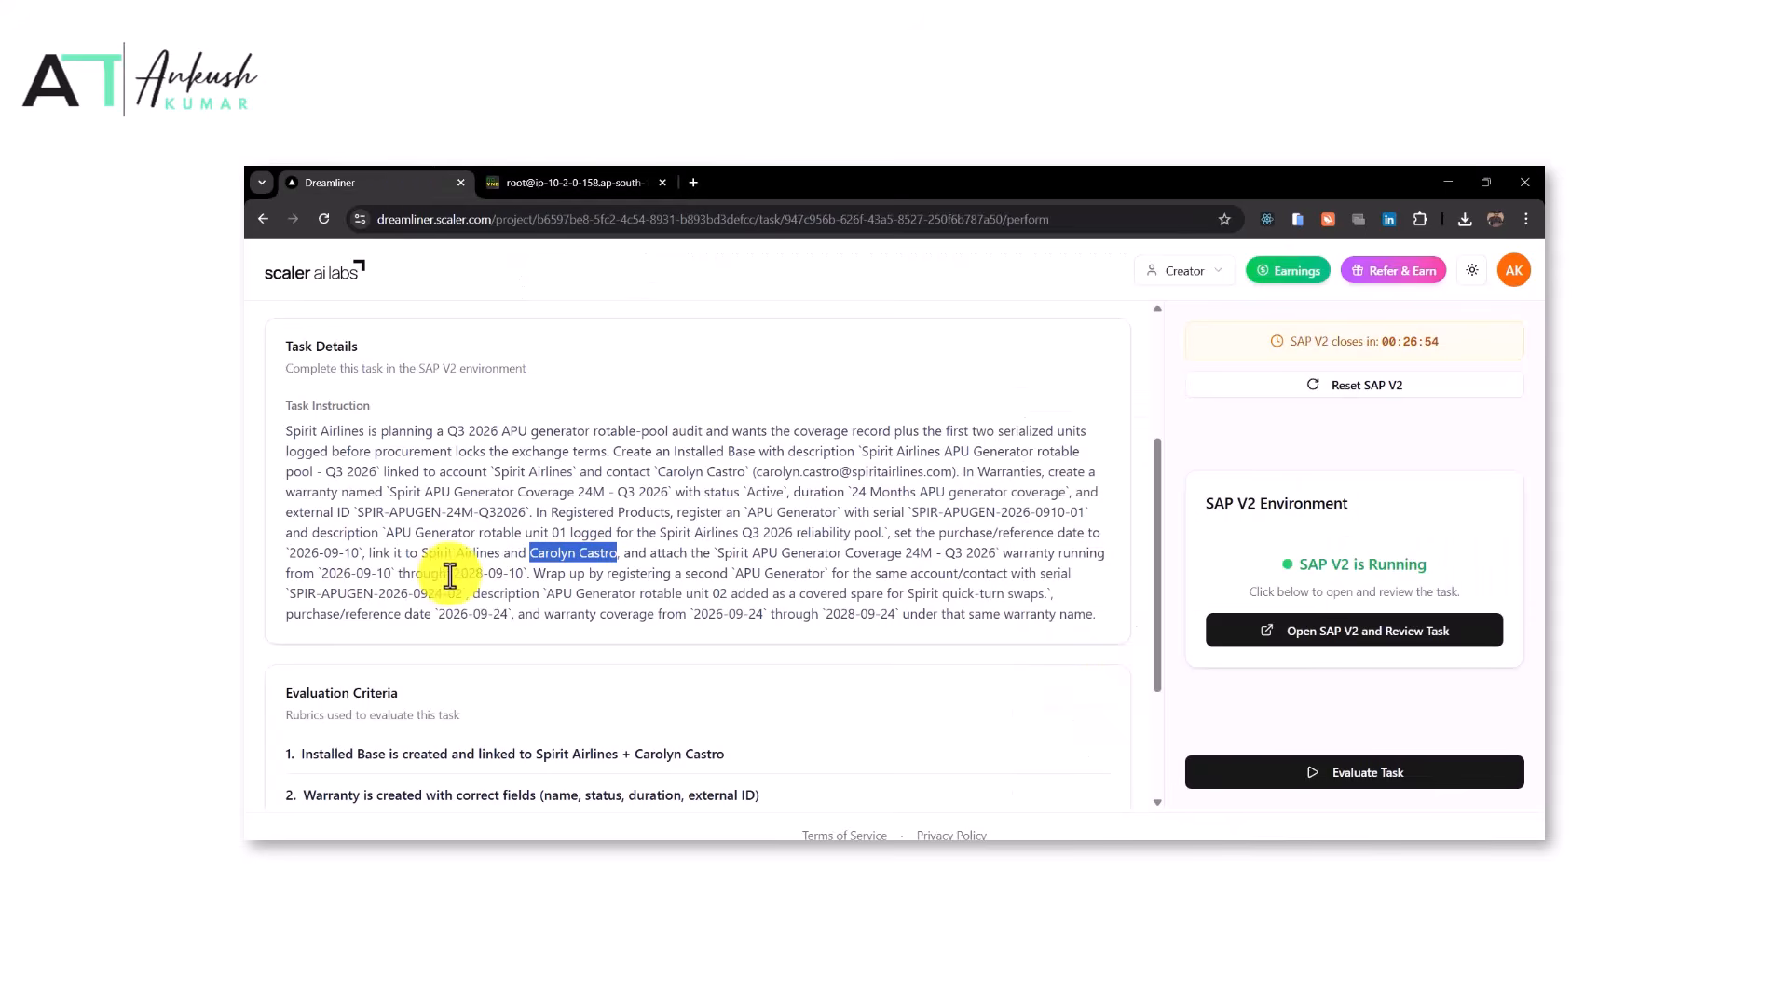
left_click_drag(718, 553, 995, 554)
left_click(612, 179)
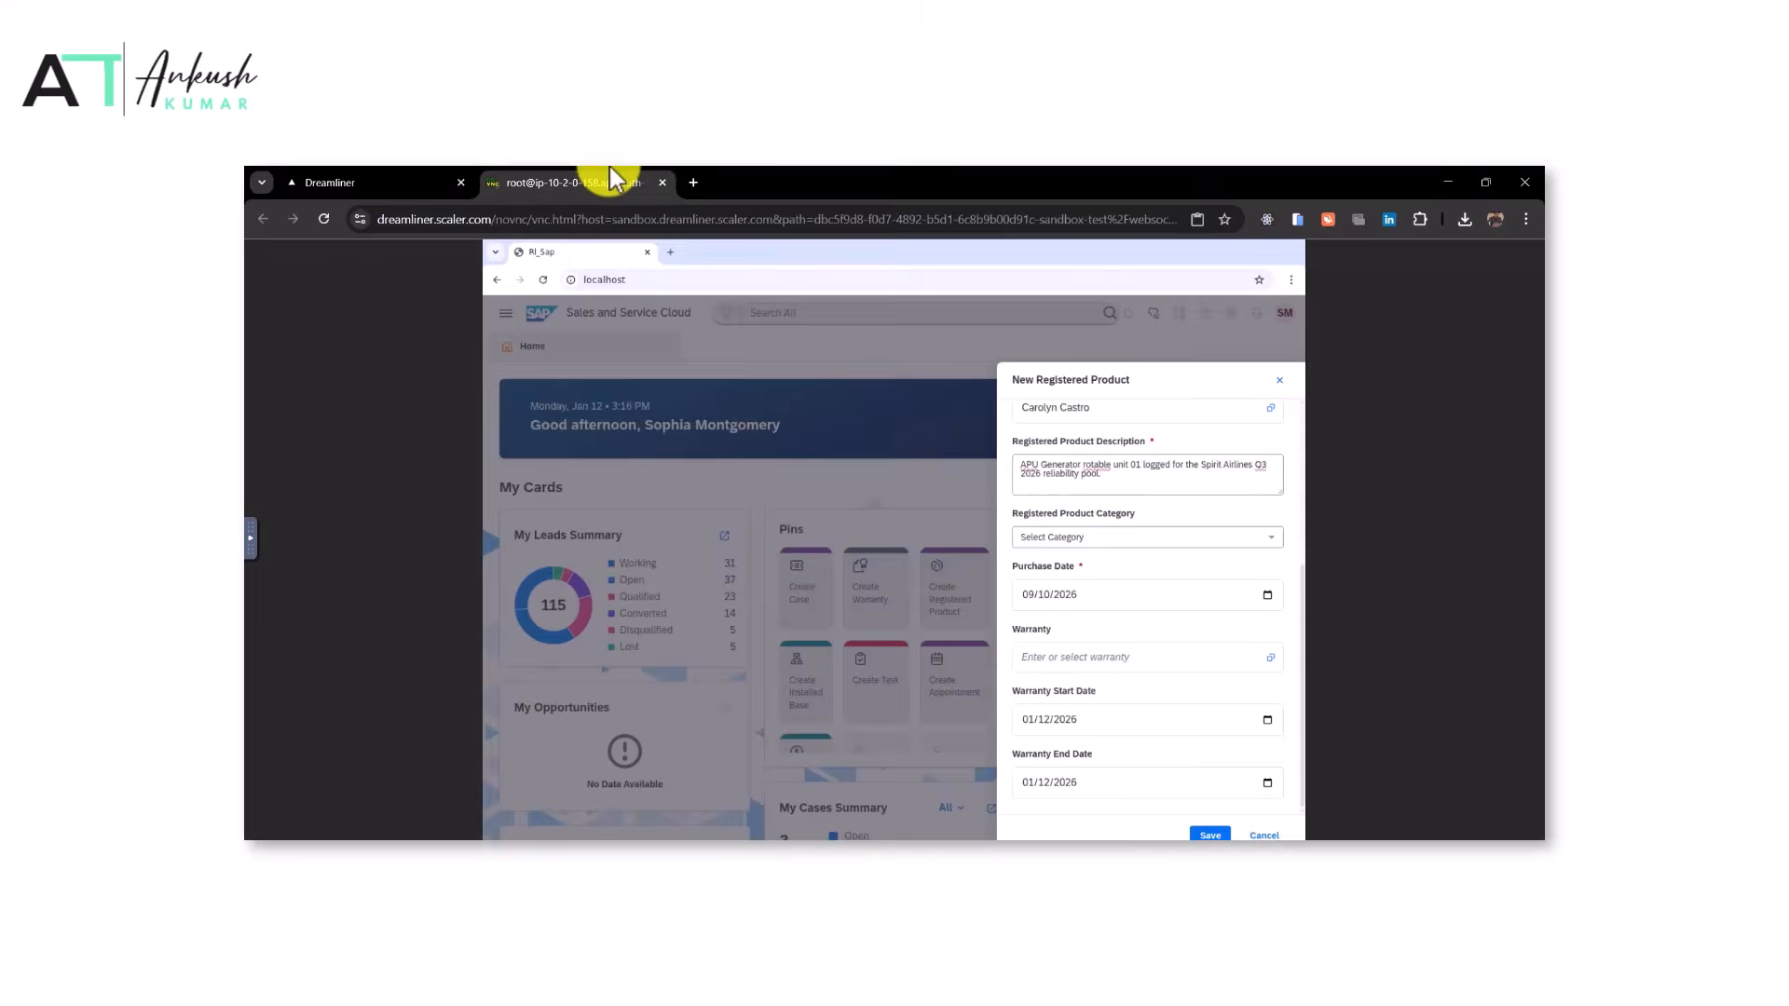
left_click(1074, 658)
key("ctrl+v")
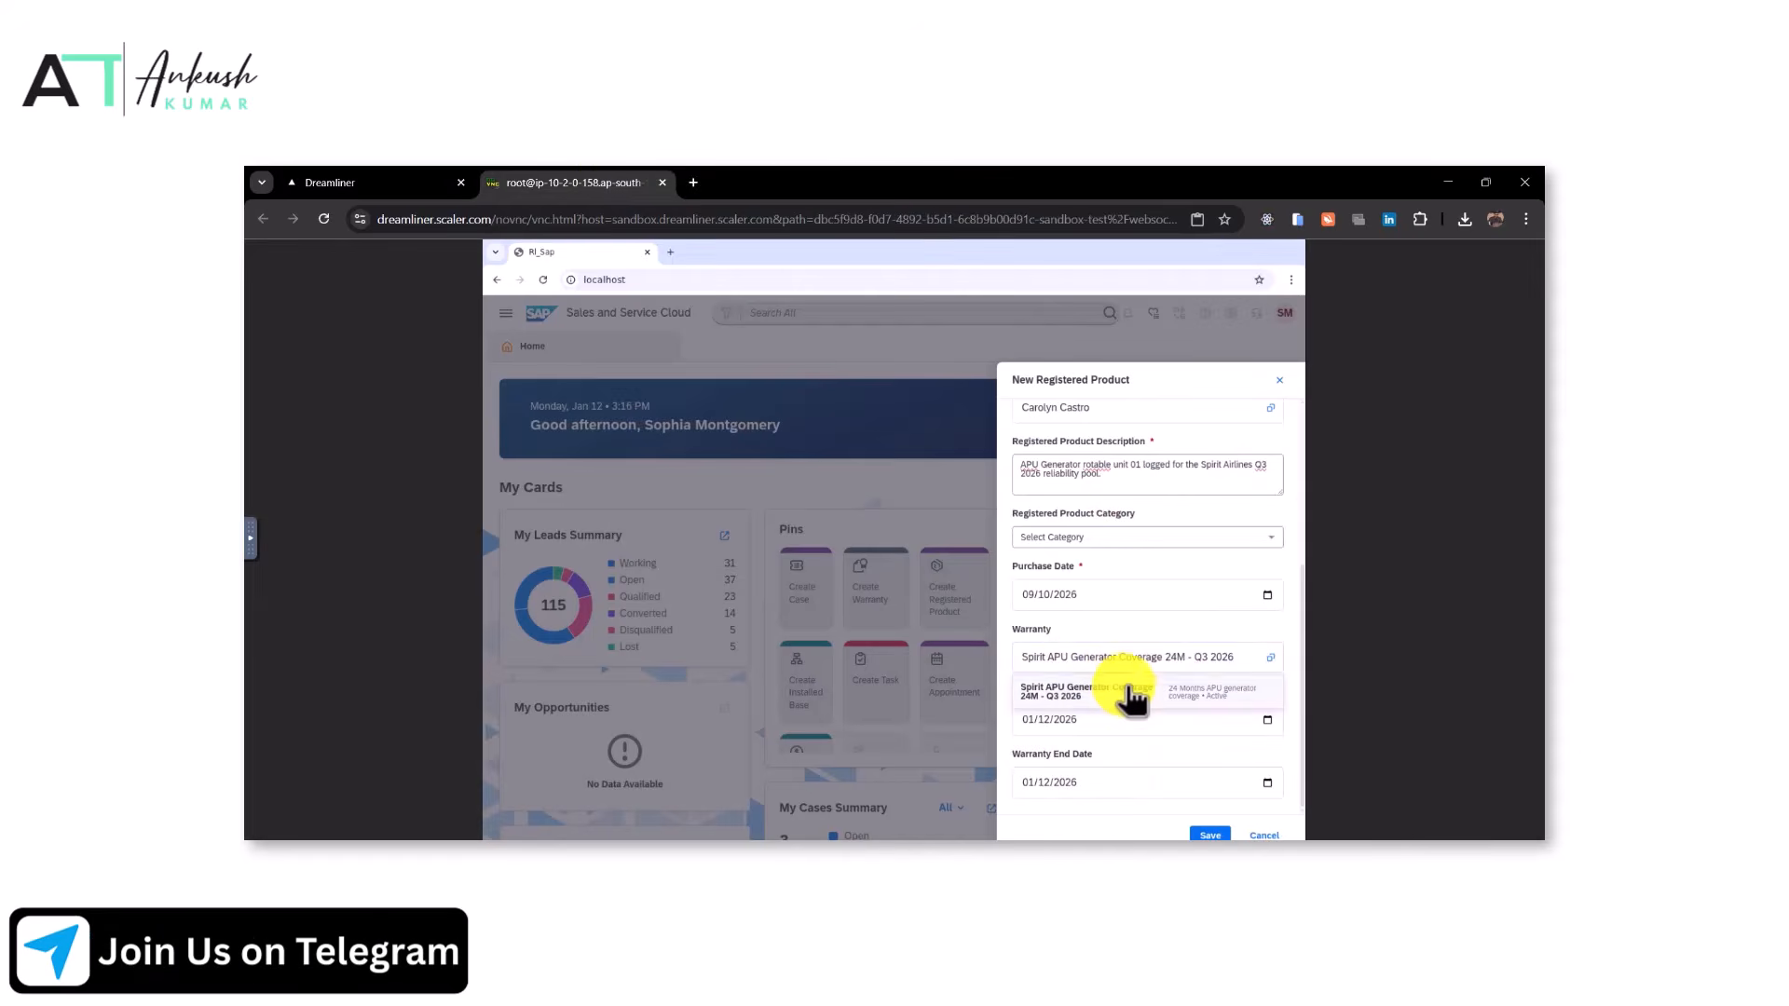
left_click(1129, 694)
Set the warranty start date to September 10, 2026 using the date picker
left_click(364, 182)
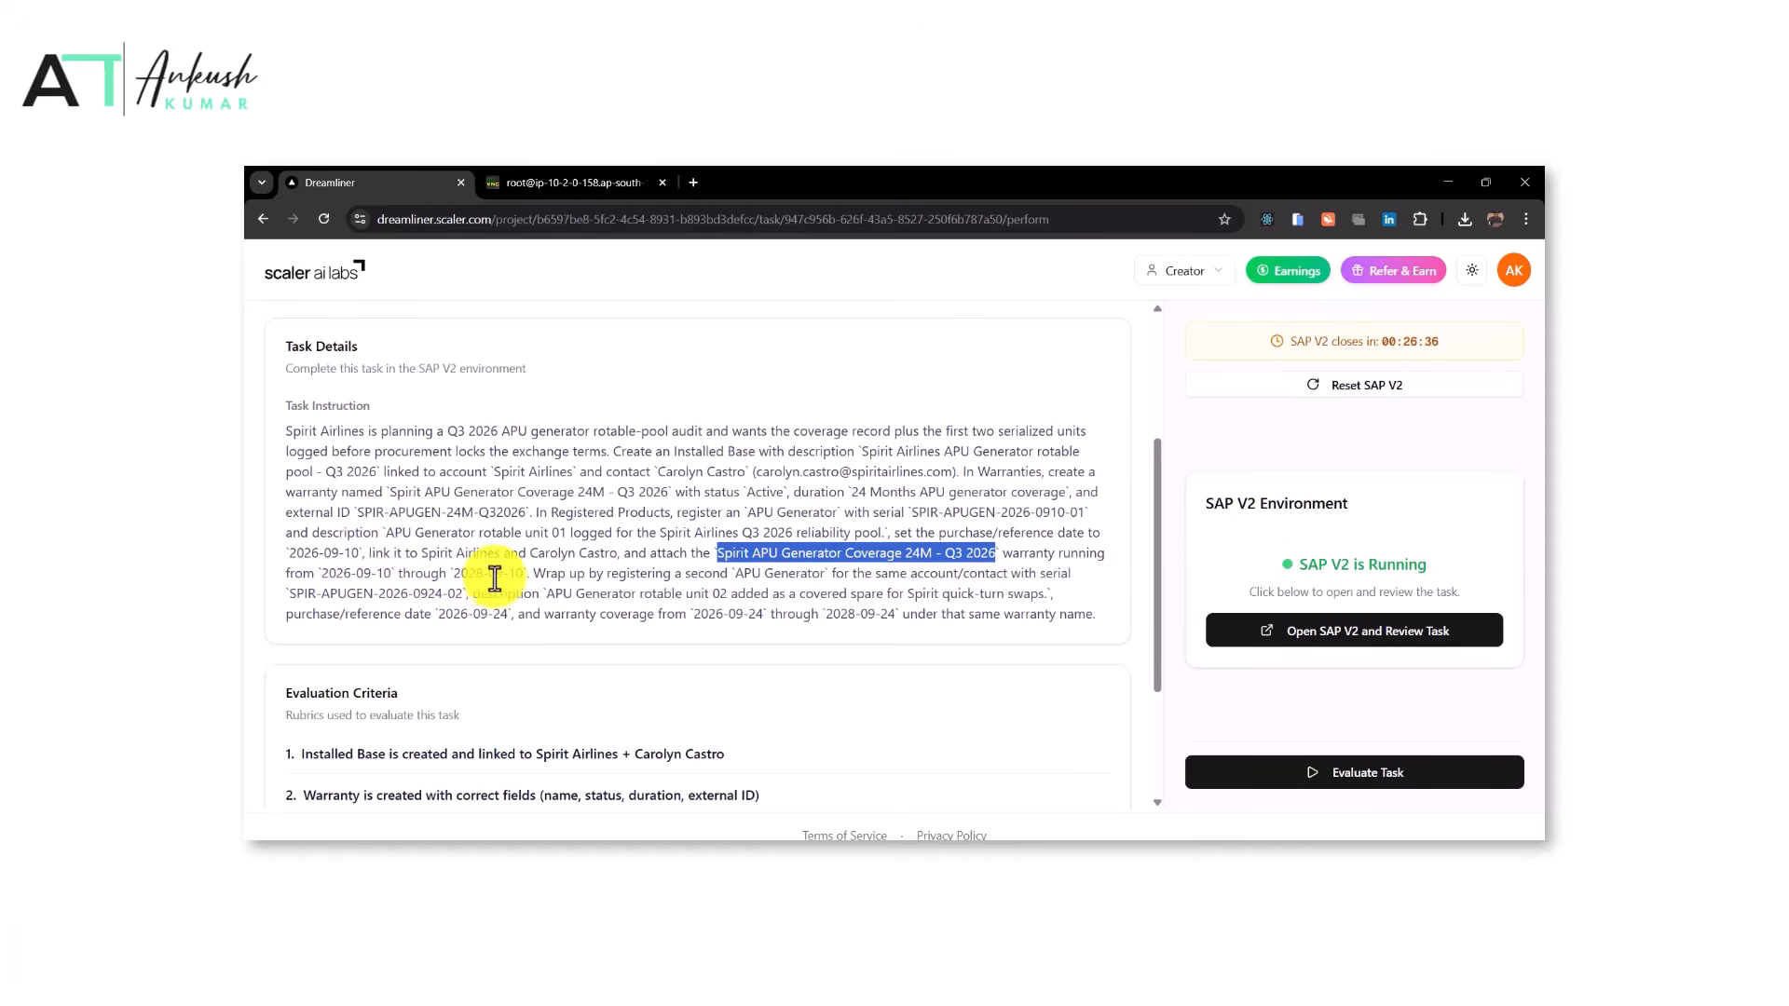
left_click(575, 182)
left_click(1267, 719)
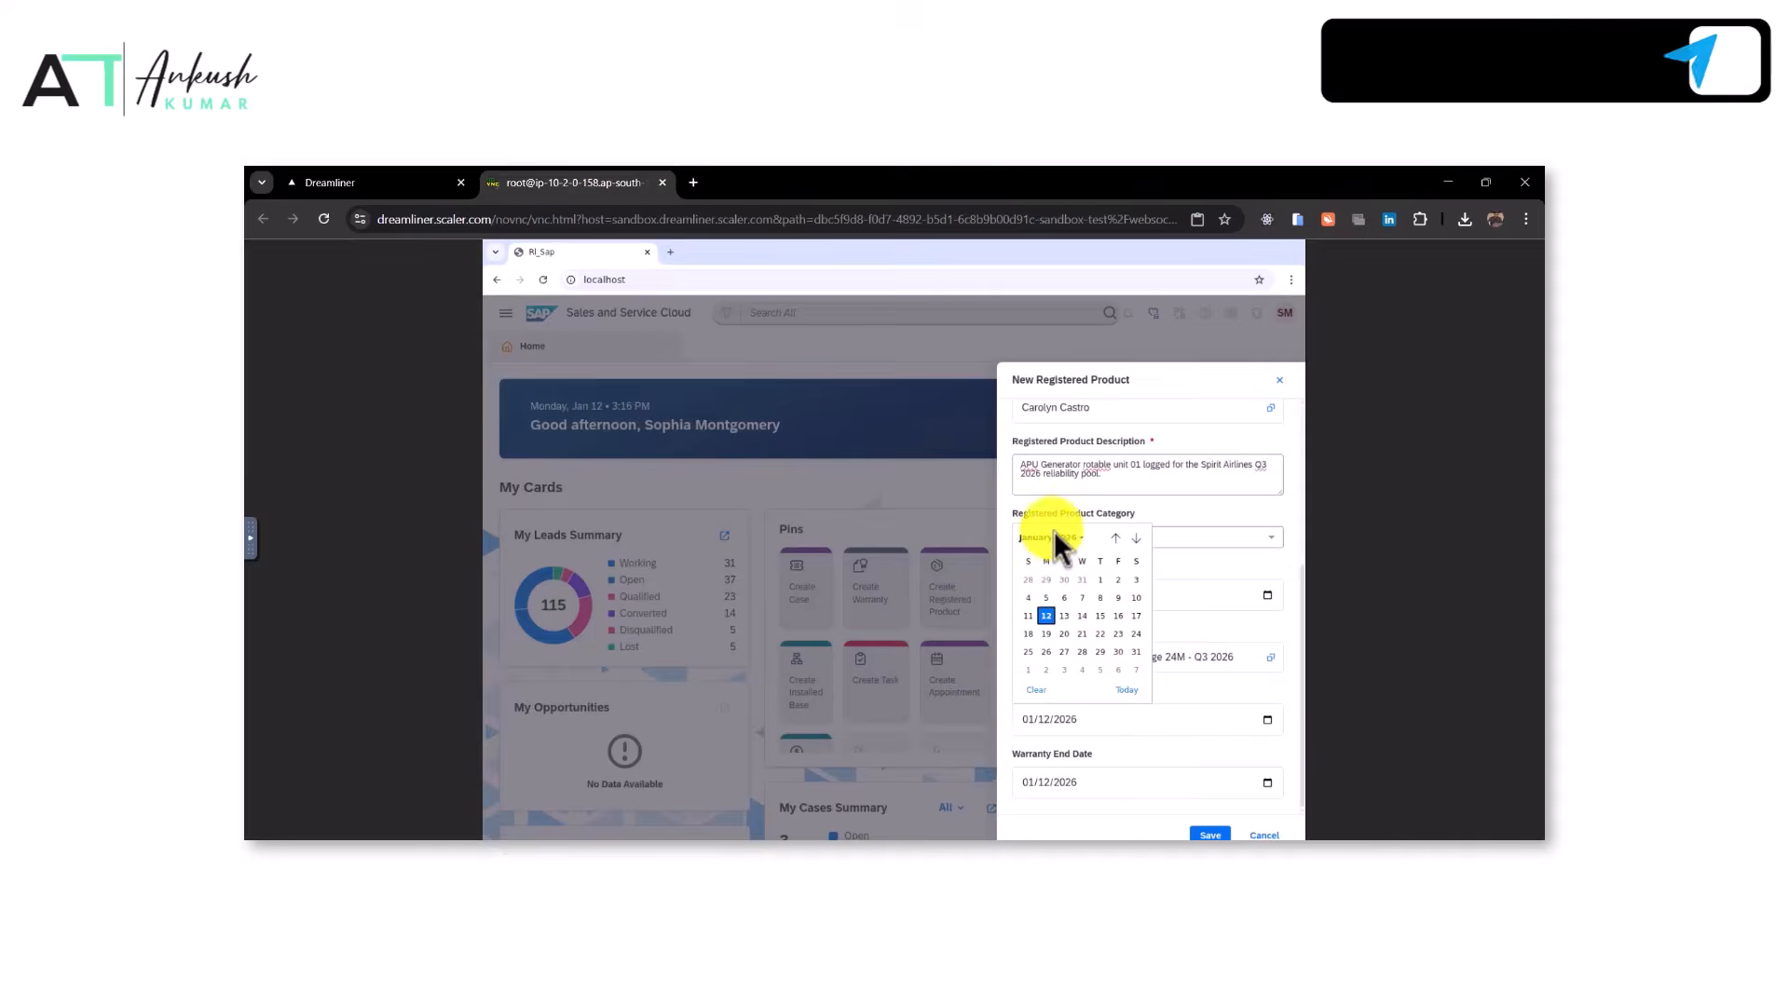
left_click(1053, 537)
left_click(1060, 617)
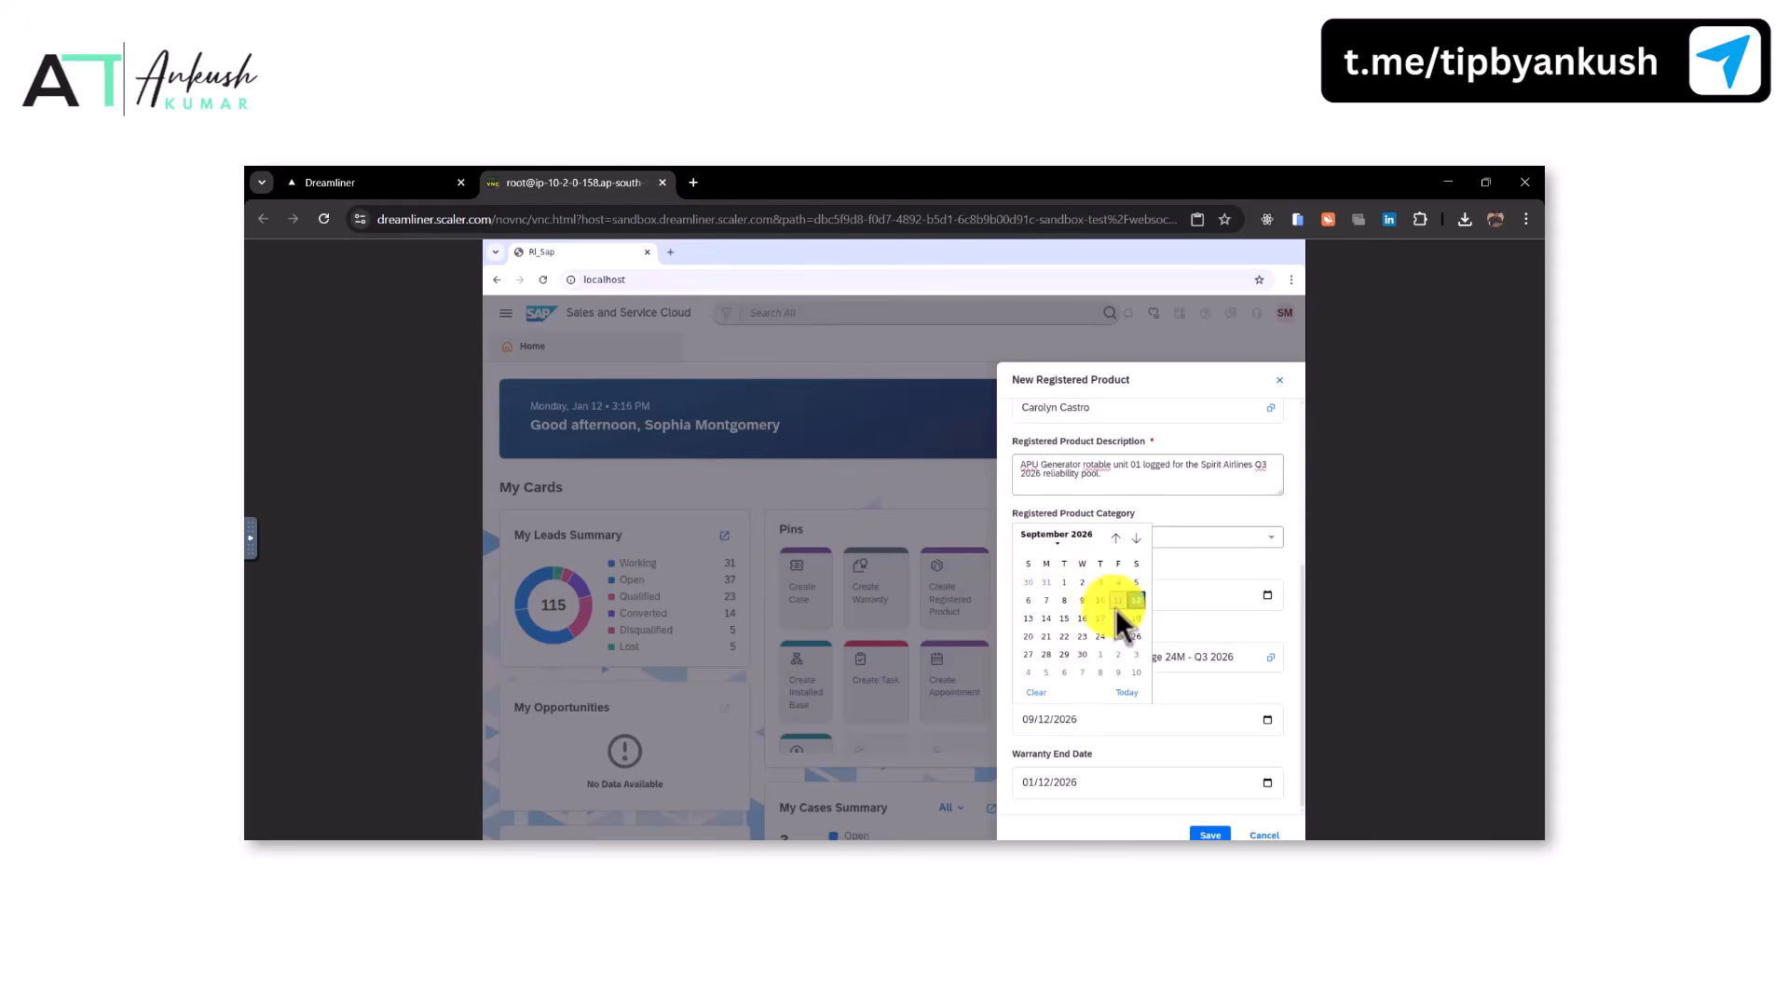
left_click(1100, 600)
Set the warranty end date to September 10, 2028 and save the first registered product
left_click(1267, 782)
left_click(1071, 594)
scroll(1048, 719, "down", 2)
left_click(1032, 690)
left_click(1027, 681)
left_click(1211, 834)
Start a second registered product and pick APU Generator as its product
left_click(420, 182)
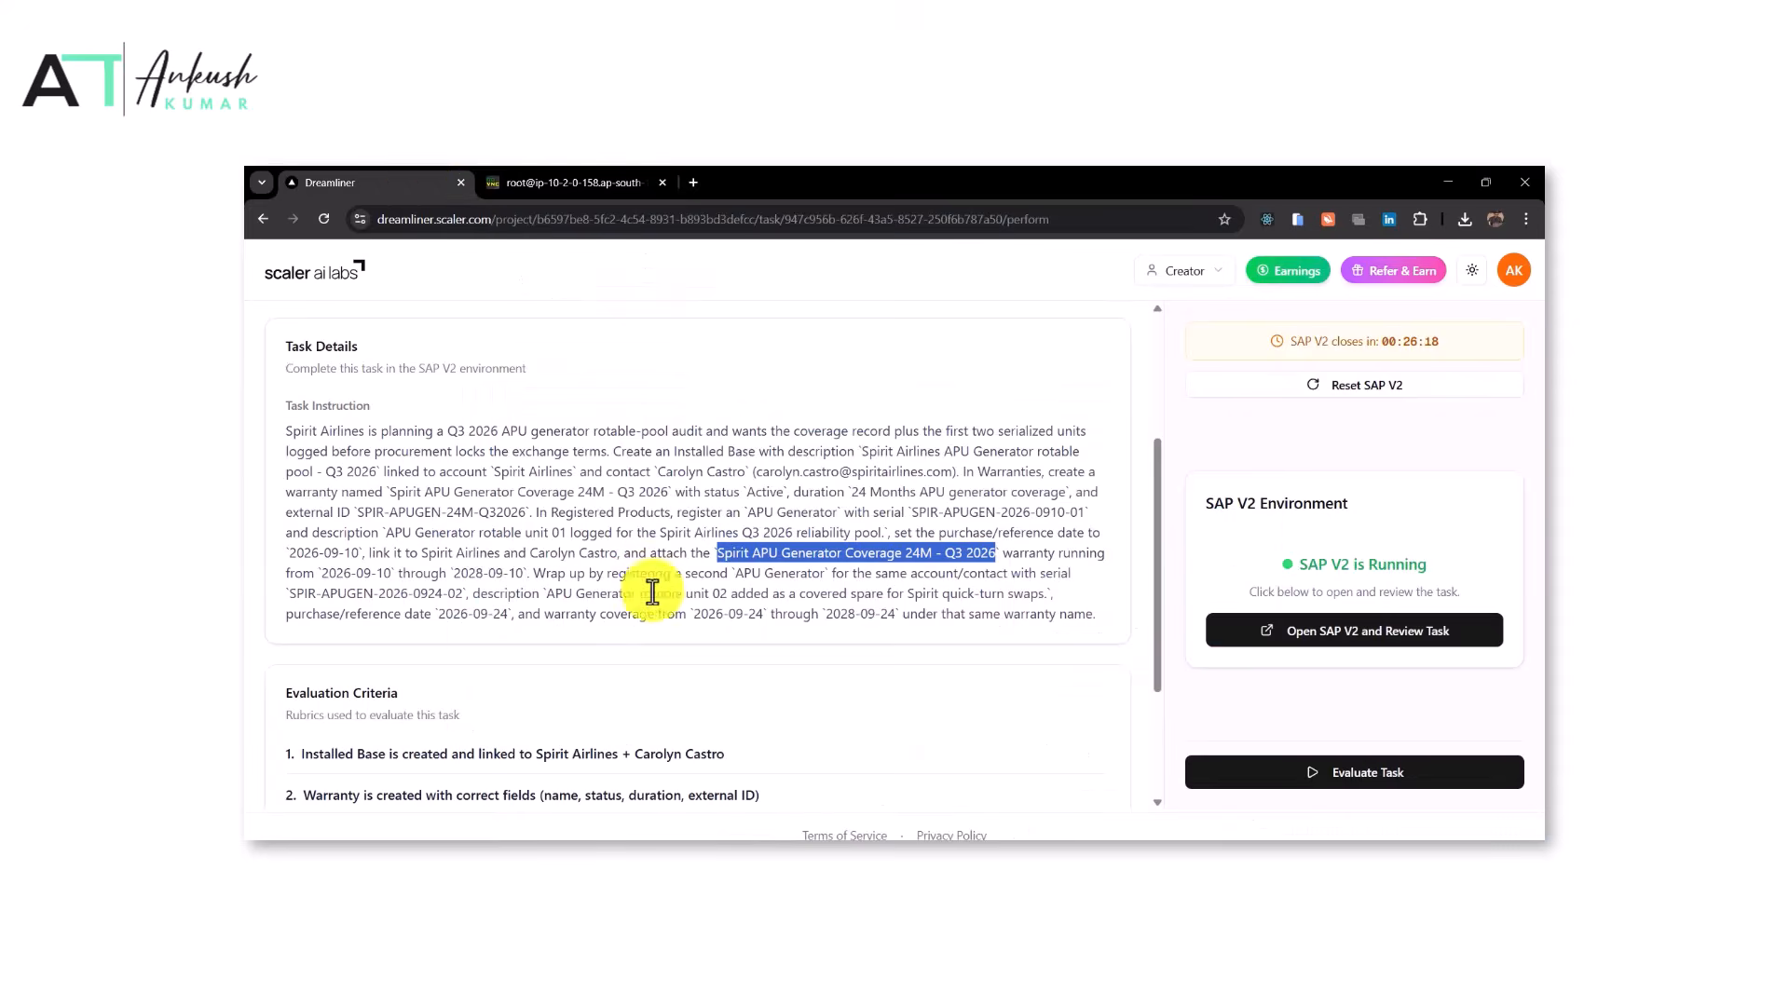
left_click_drag(736, 577, 826, 581)
left_click(559, 182)
left_click(299, 182)
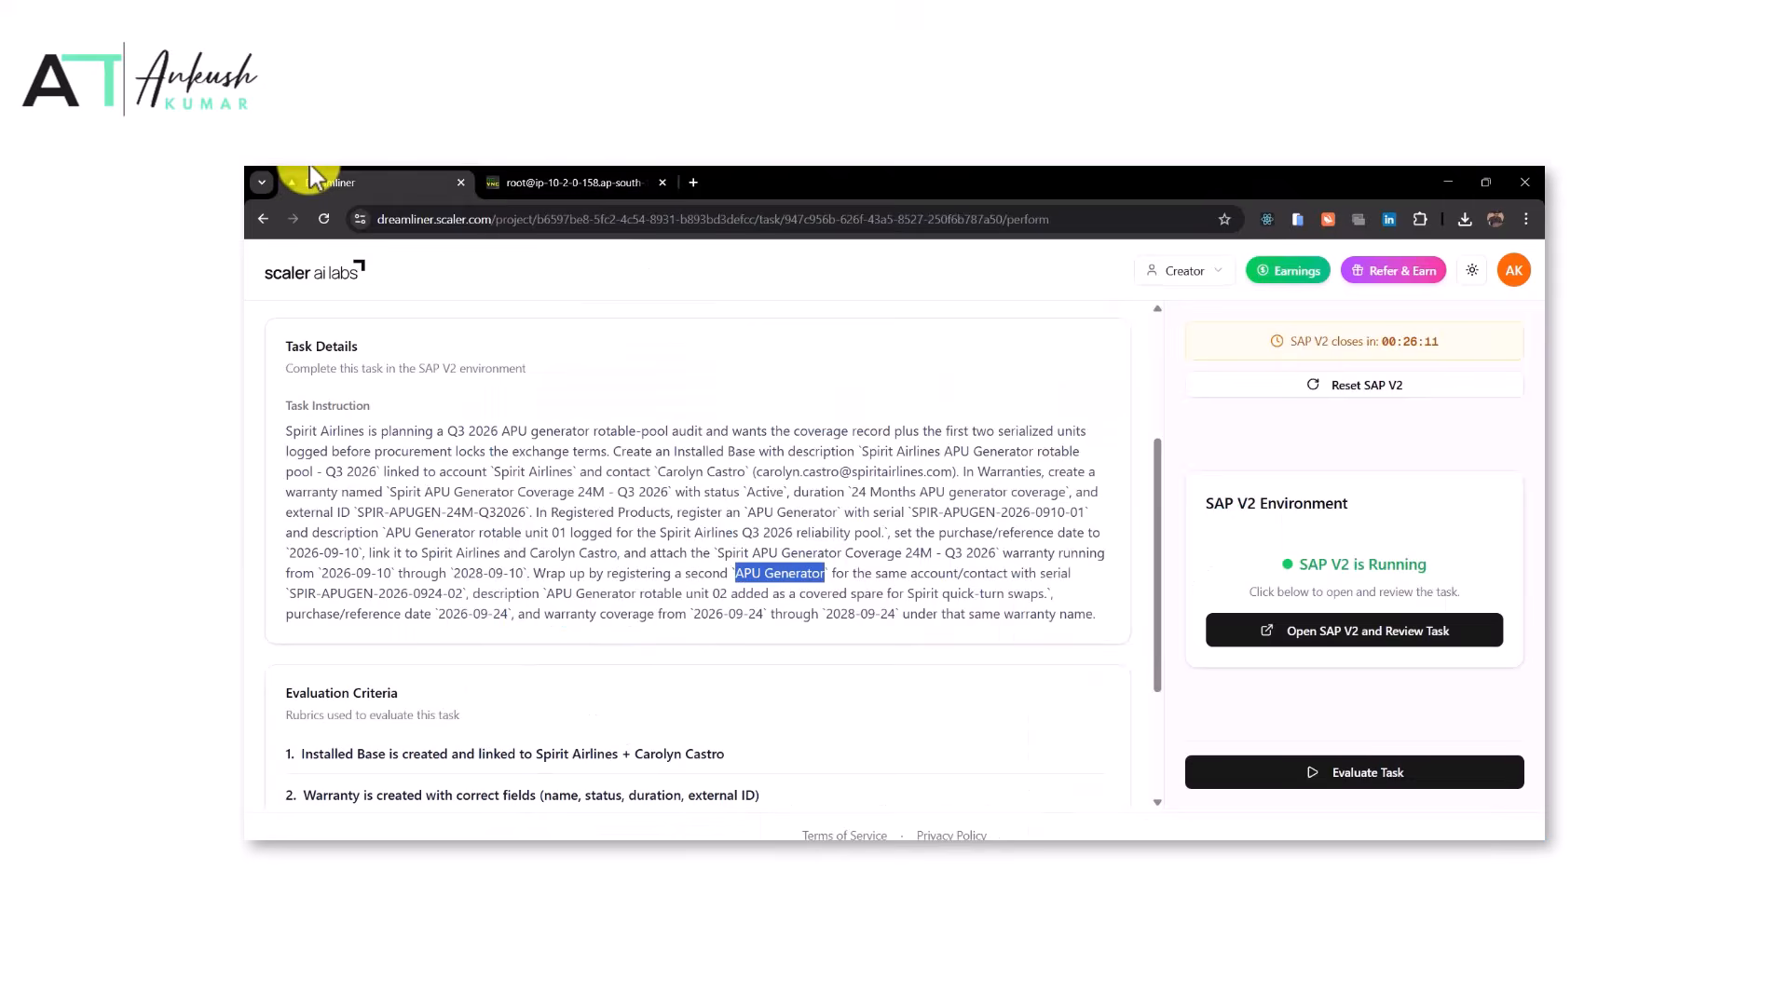
left_click(522, 182)
left_click(949, 606)
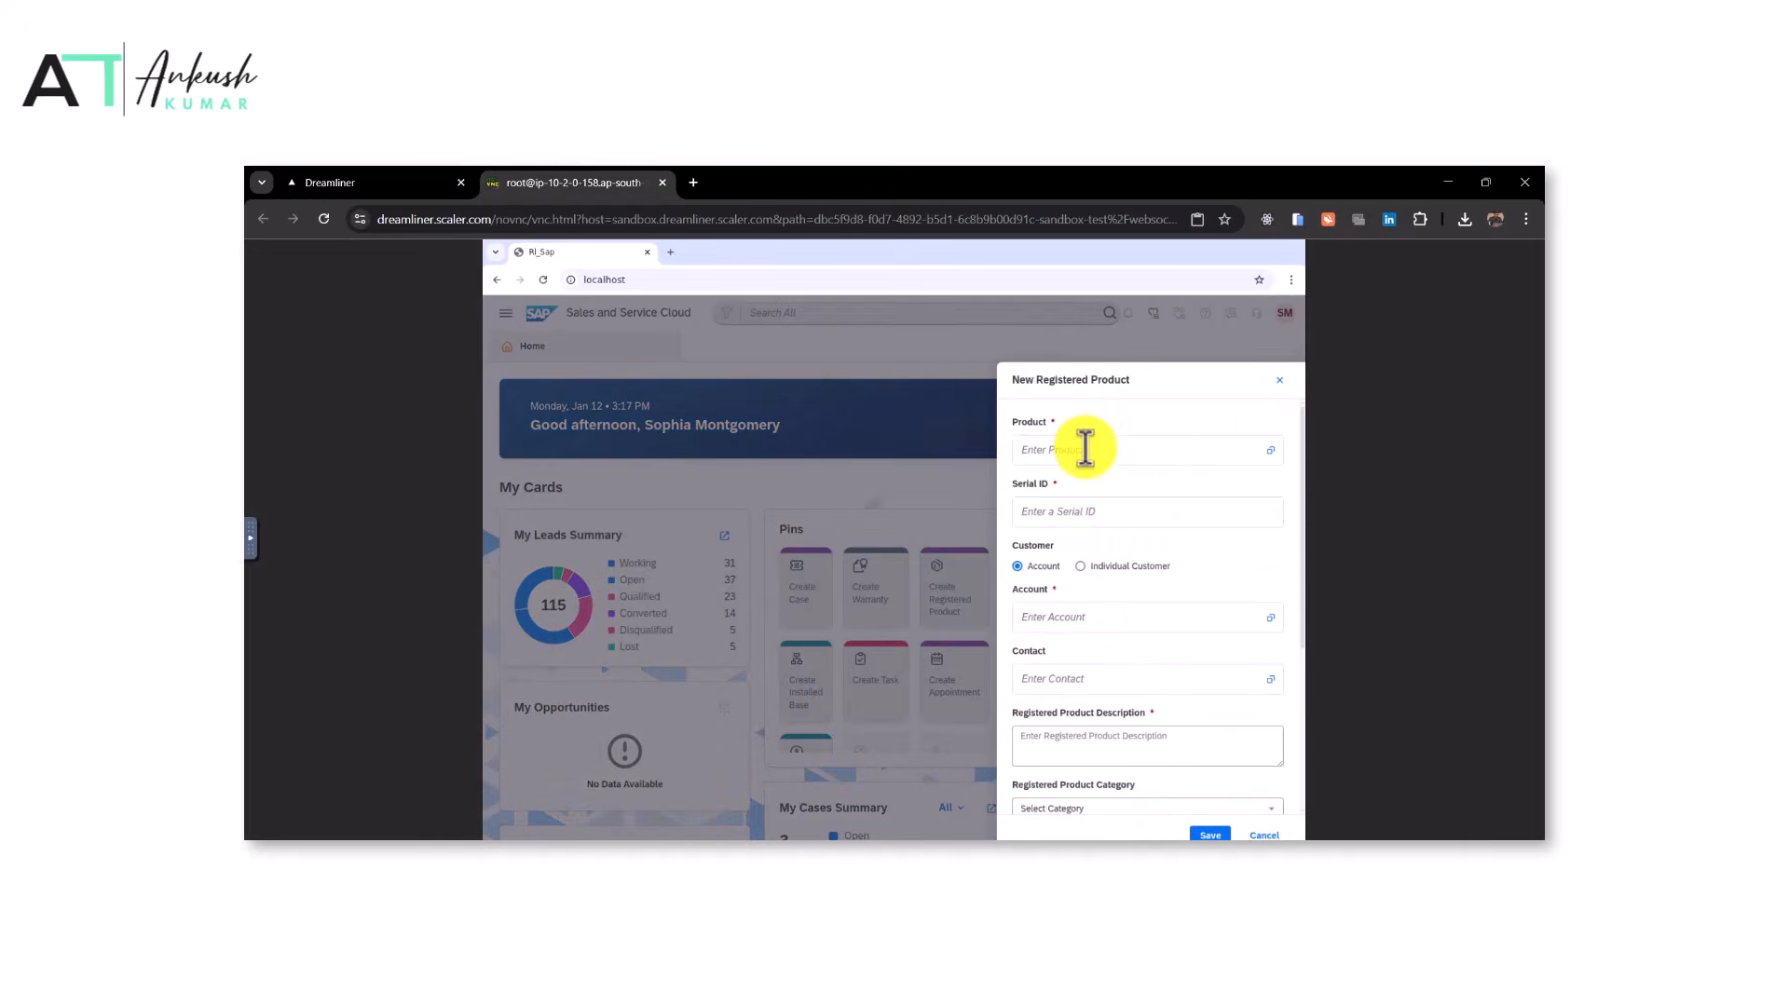
left_click(1078, 514)
left_click(447, 182)
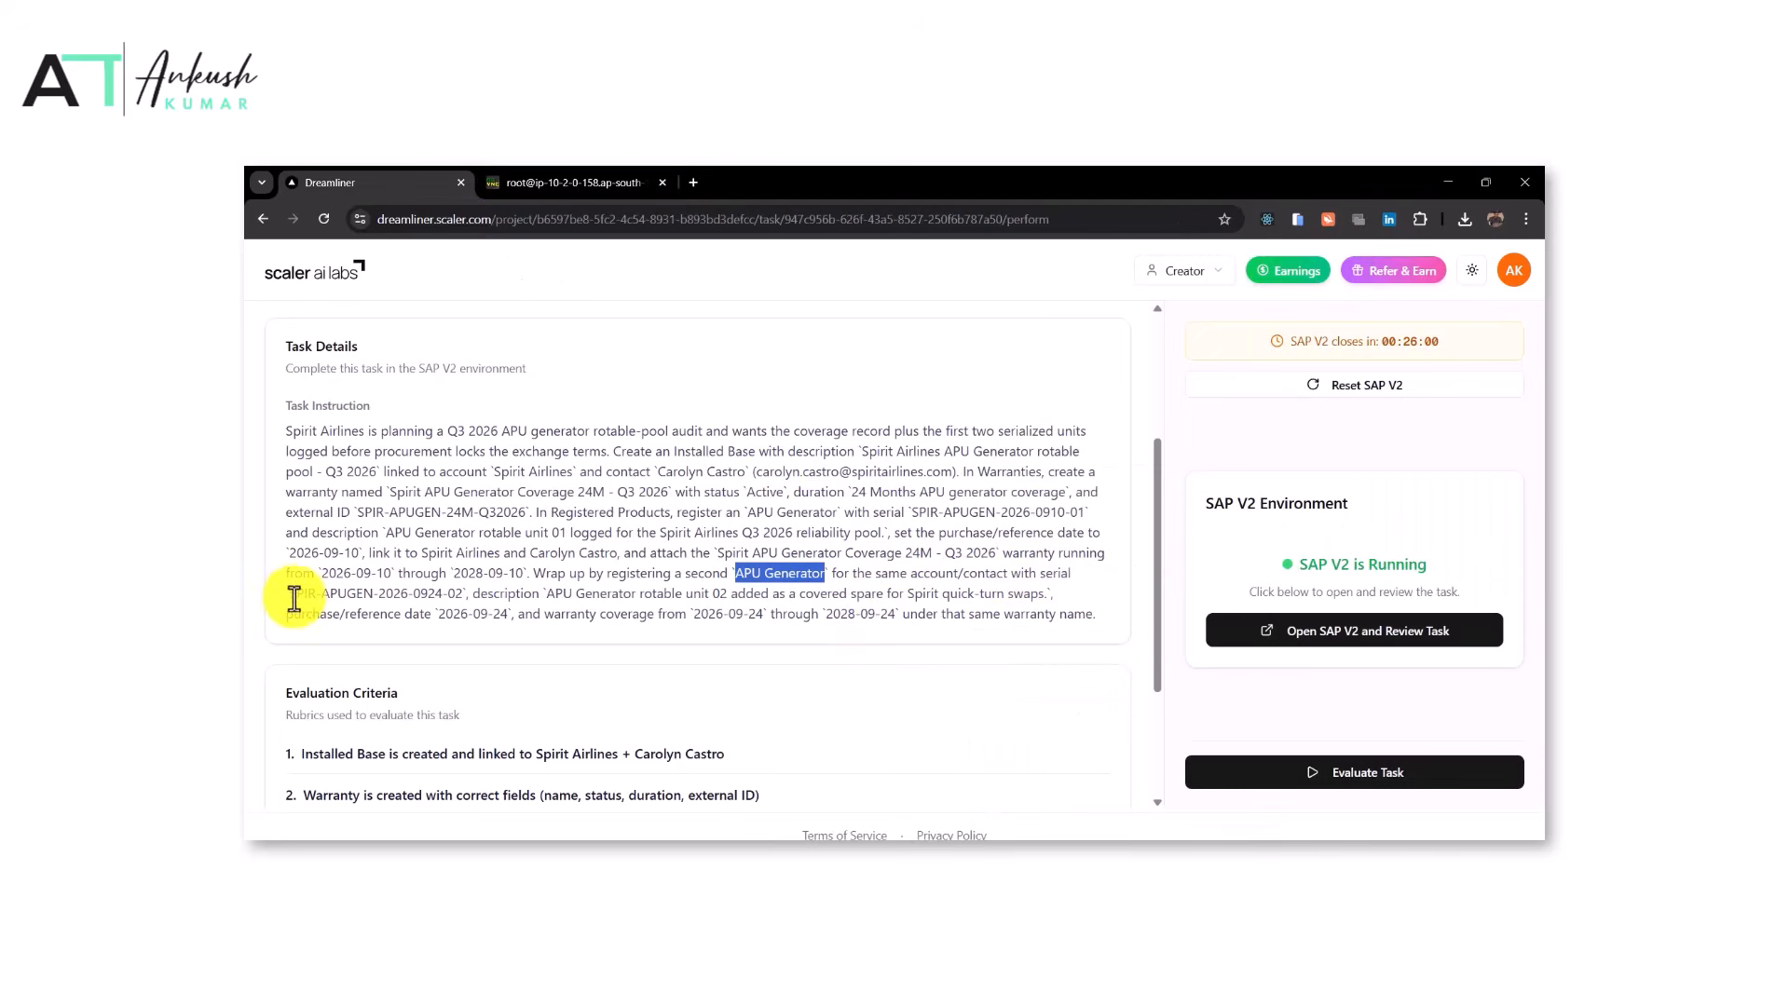
left_click_drag(290, 595, 463, 596)
left_click(522, 183)
left_click(1085, 513)
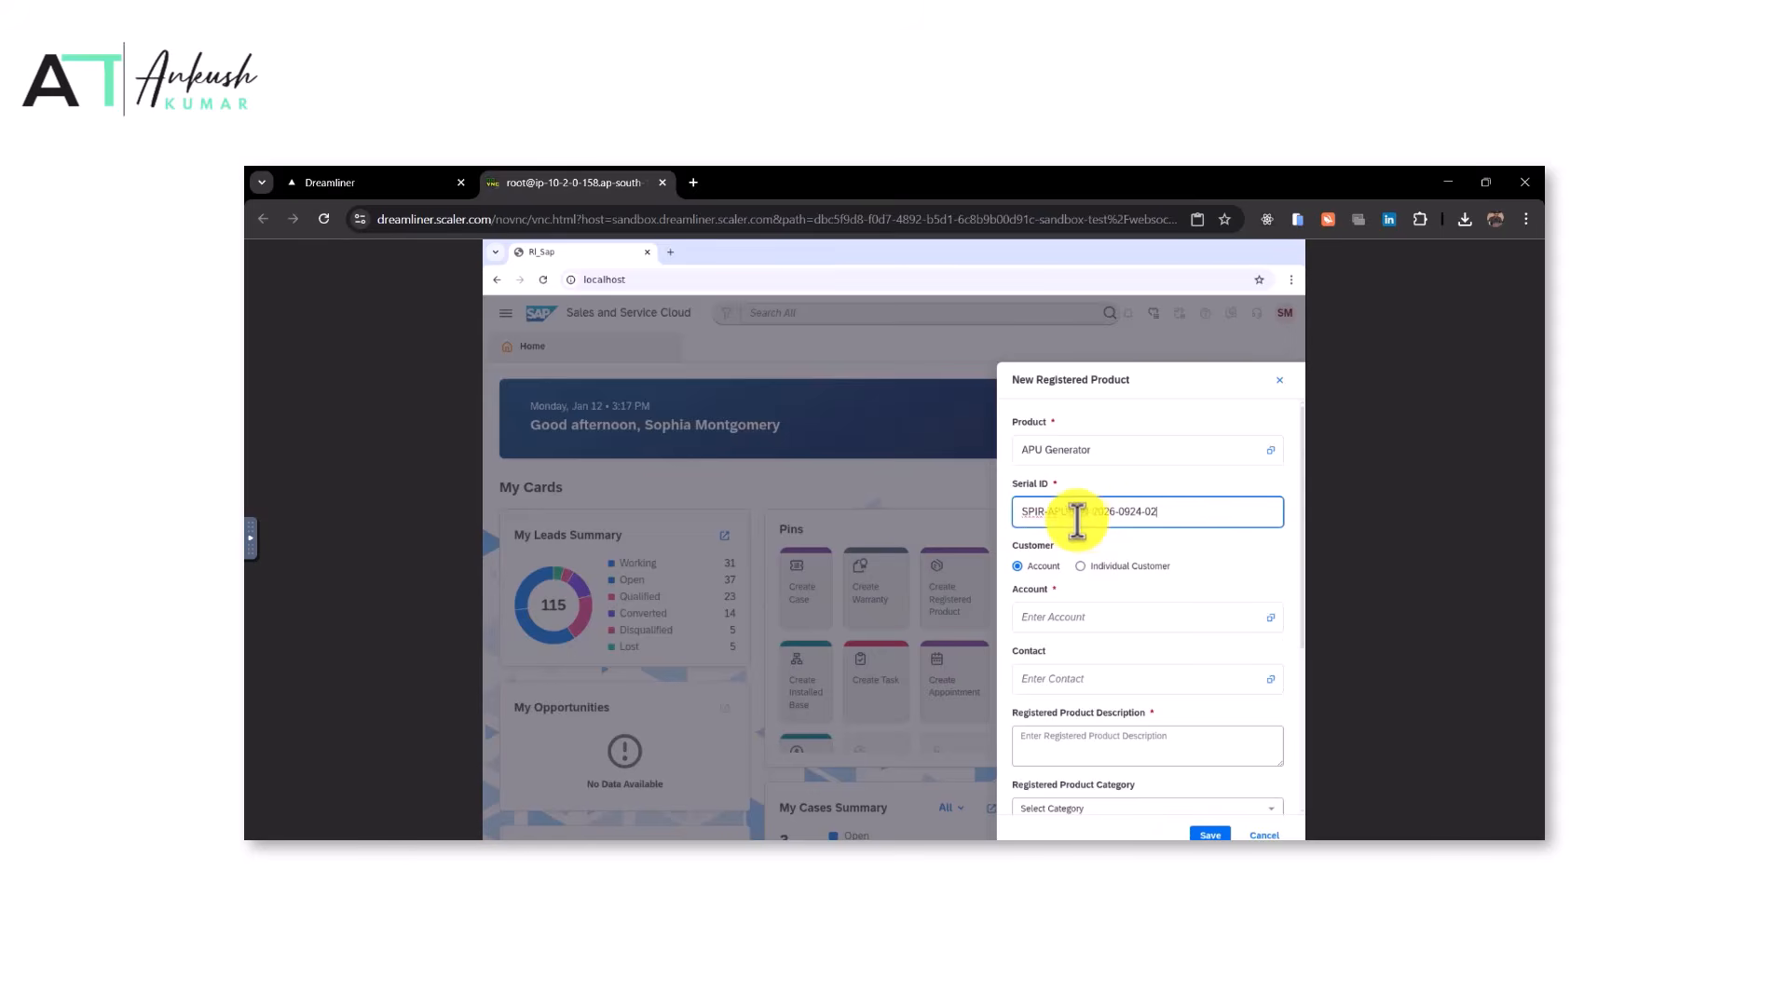
left_click(448, 181)
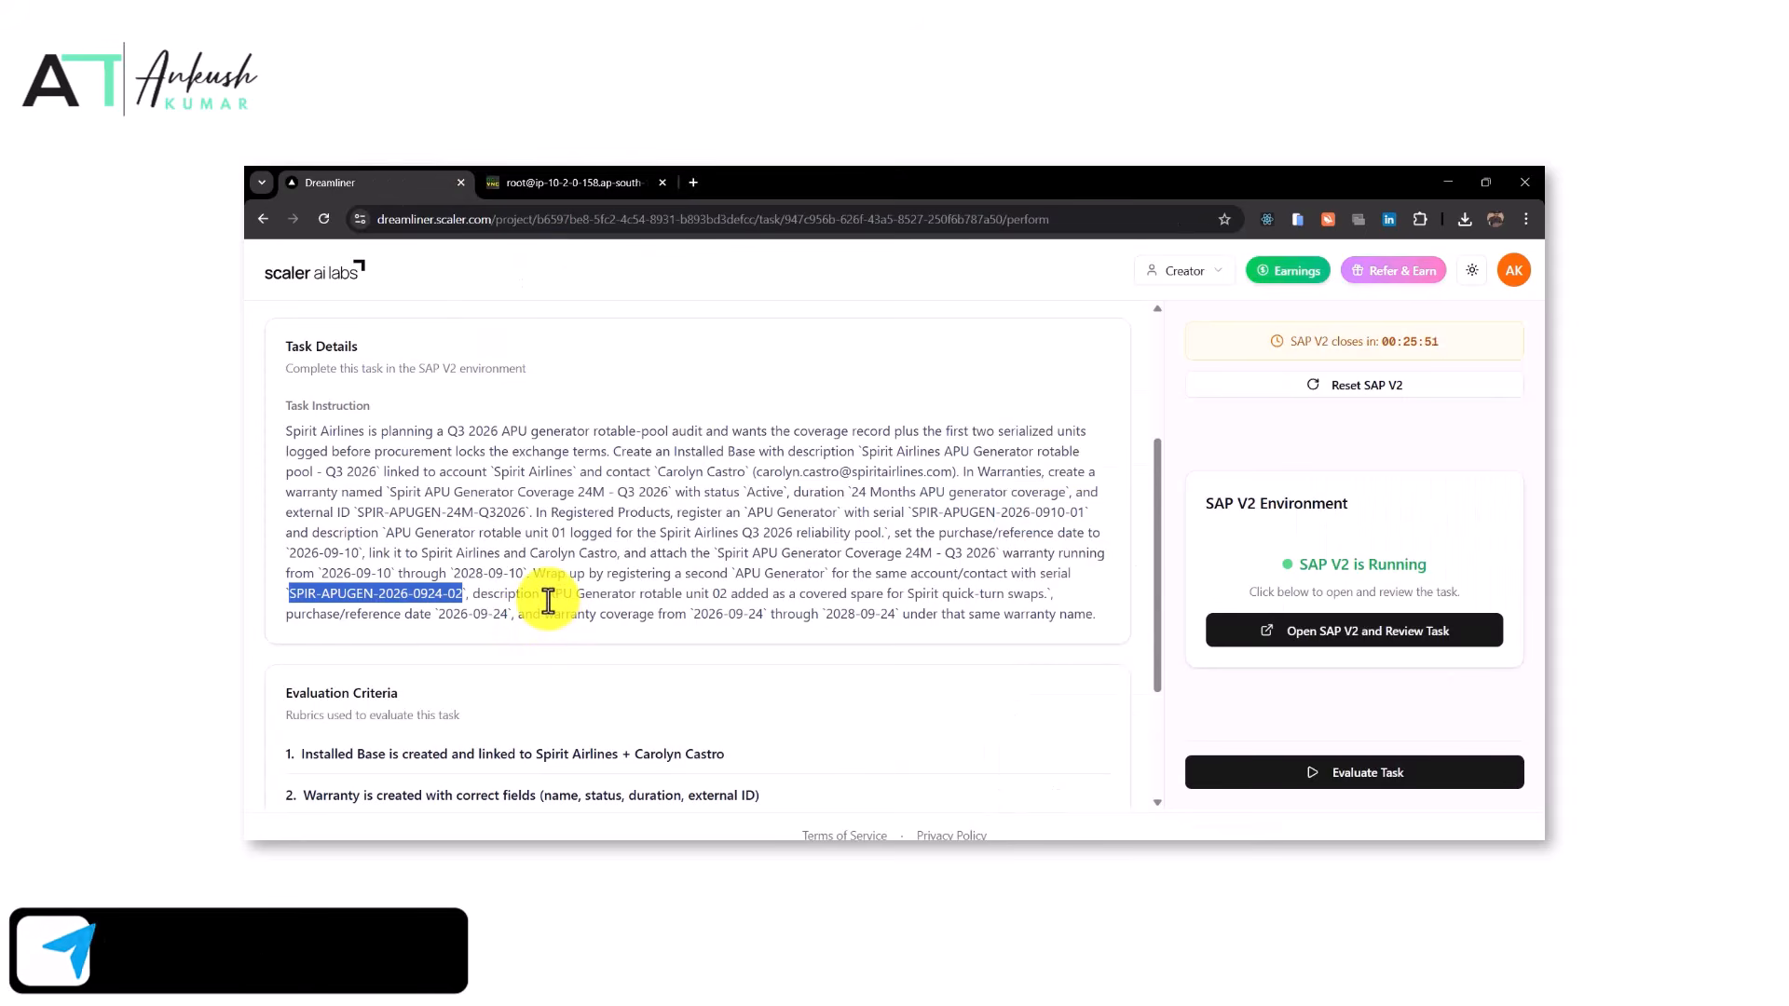
Fill the second product's description with "APU Generator rotable unit 02 added as a covered spare for Spirit quick-turn swaps." copied from the task
left_click_drag(546, 596, 1045, 594)
left_click(559, 182)
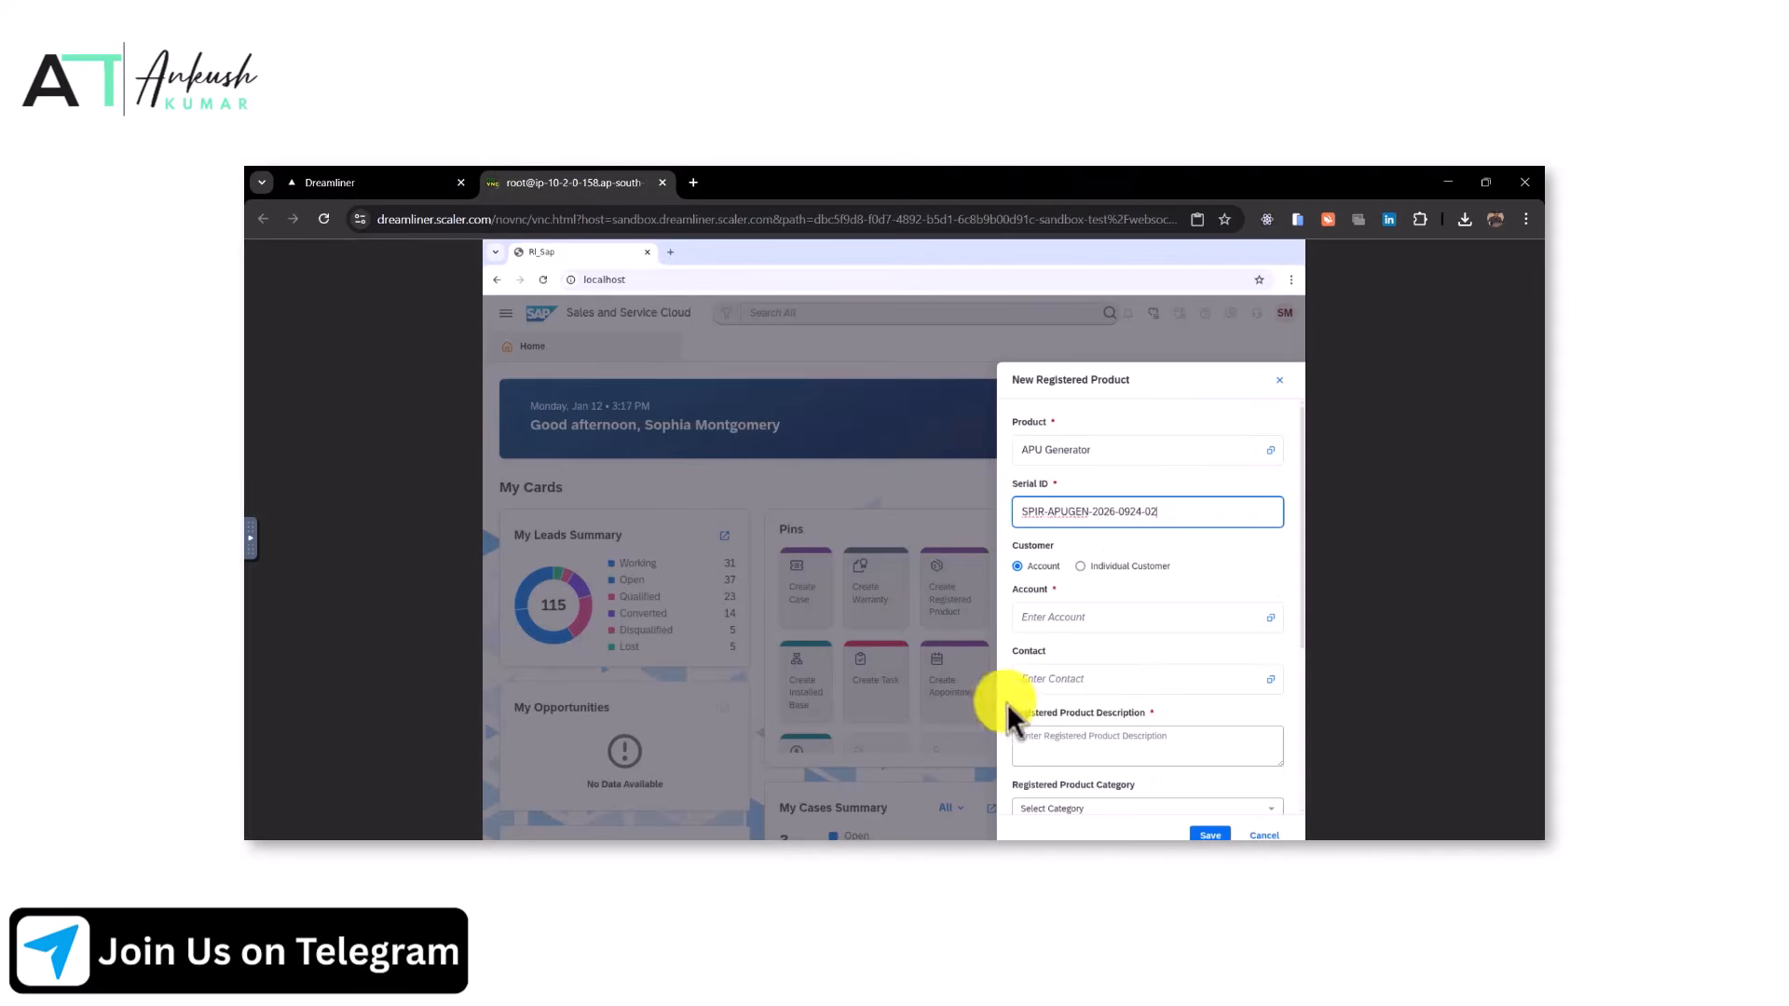
left_click(1080, 741)
type("APU Generator rotable unit 02 added as a covered spare for Spirit quick-turn swaps.")
left_click(400, 182)
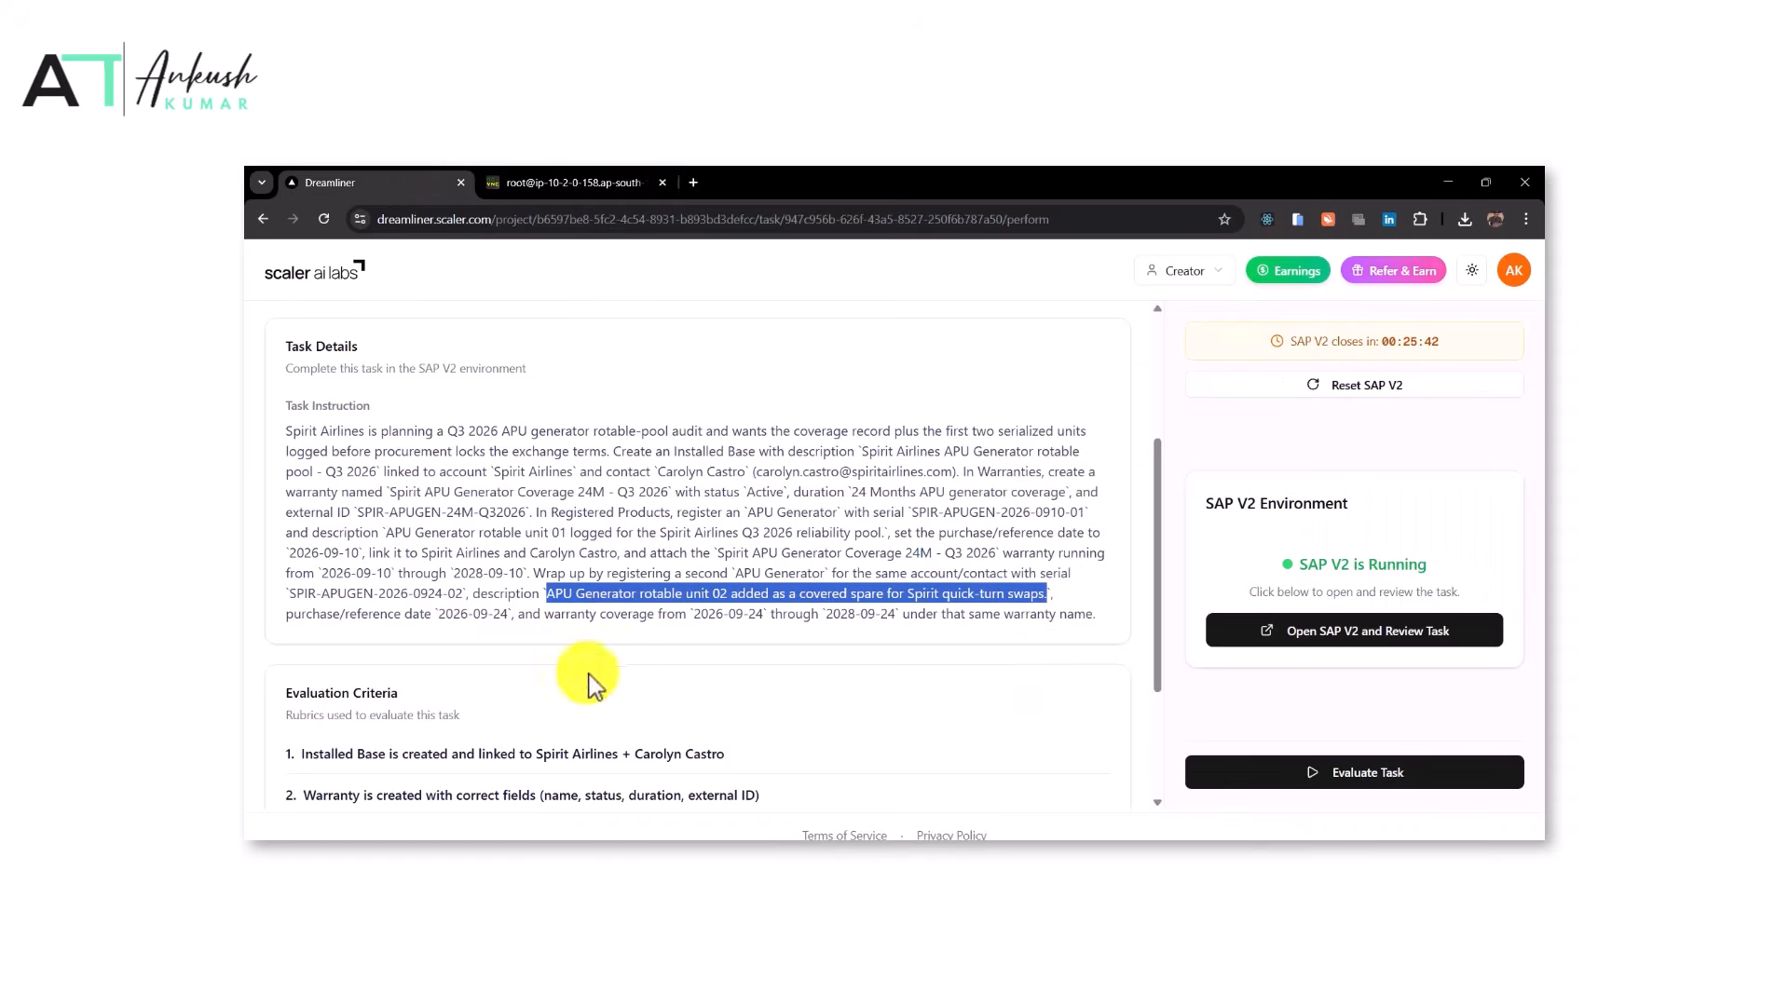
Link the second product to the Spirit Airlines account and to the contact named in the task
left_click_drag(422, 556, 511, 556)
key("ctrl+c")
left_click(582, 182)
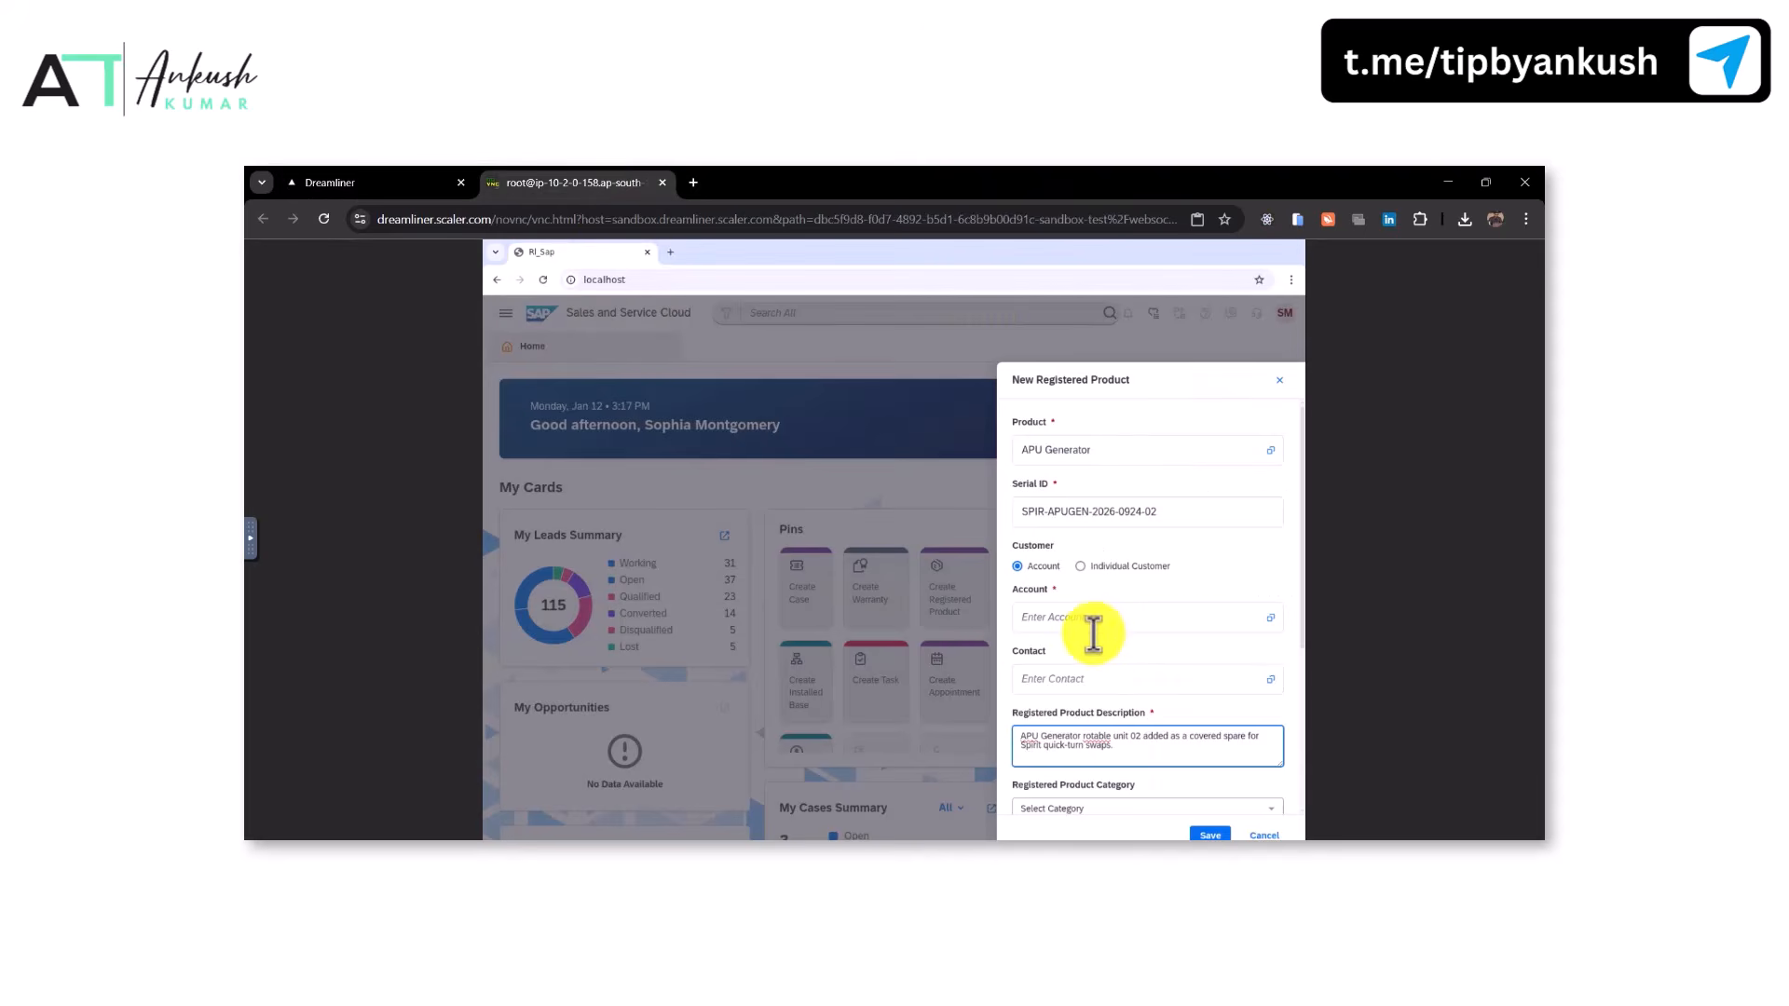
key("ctrl+v")
left_click(317, 181)
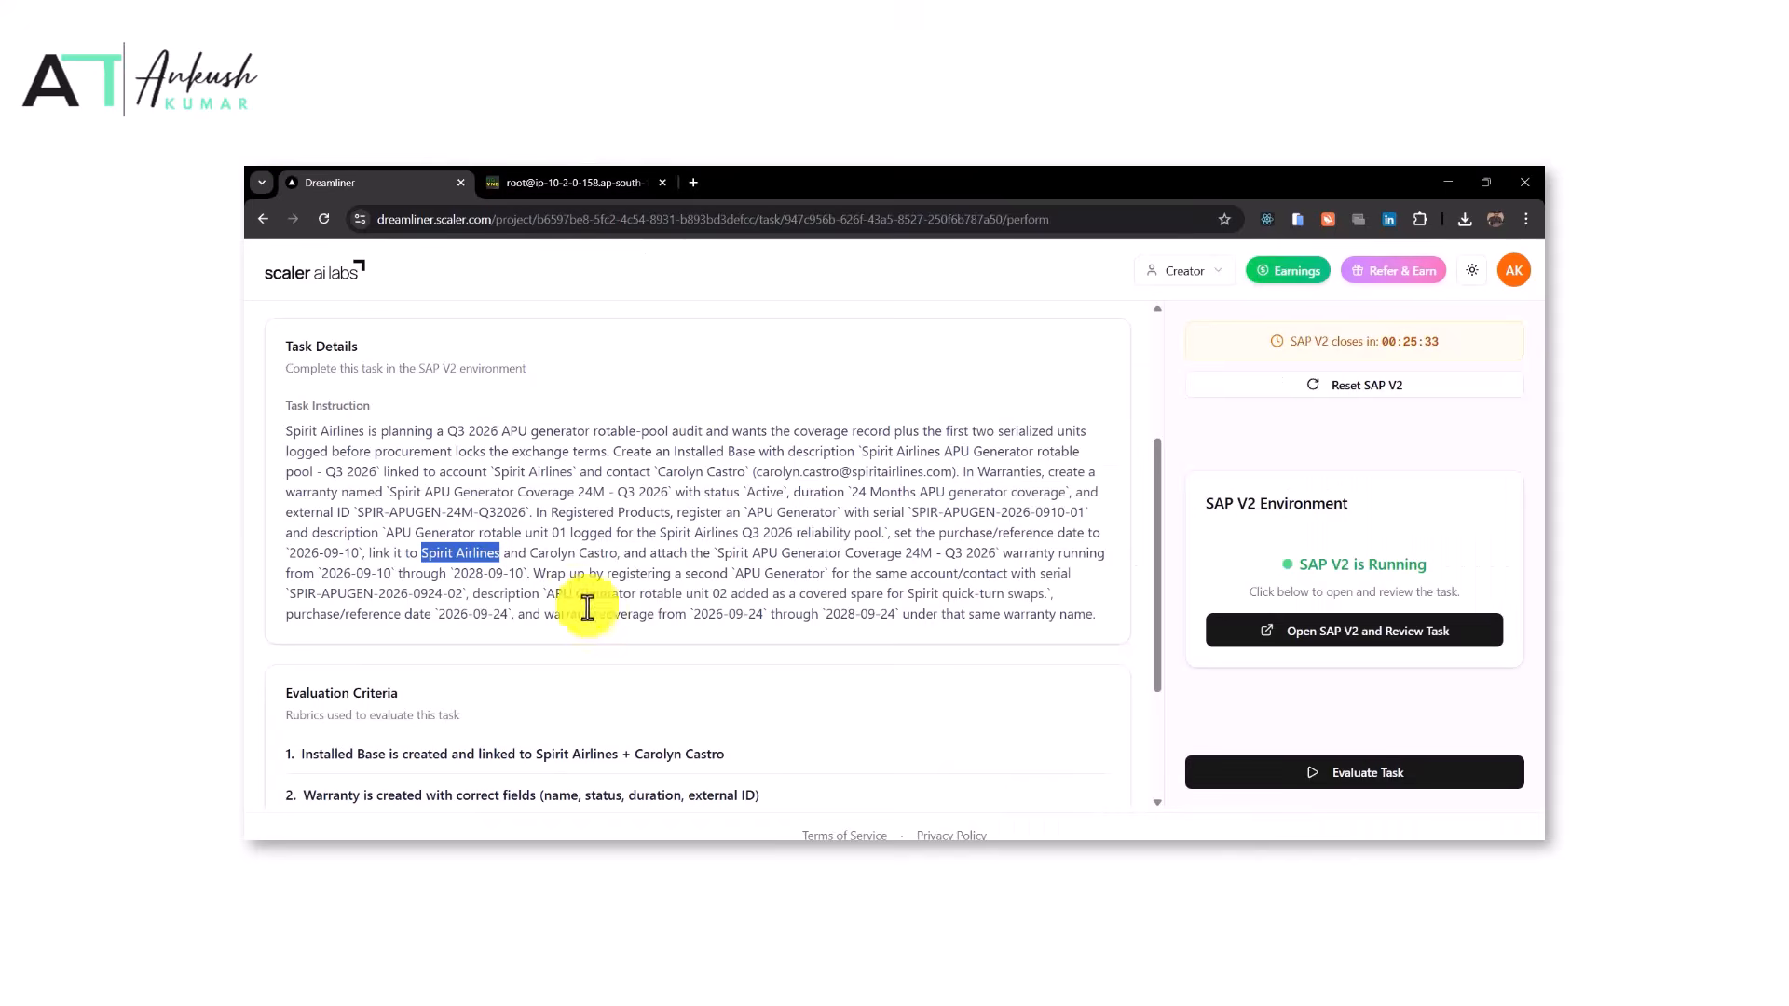
left_click_drag(530, 554, 603, 554)
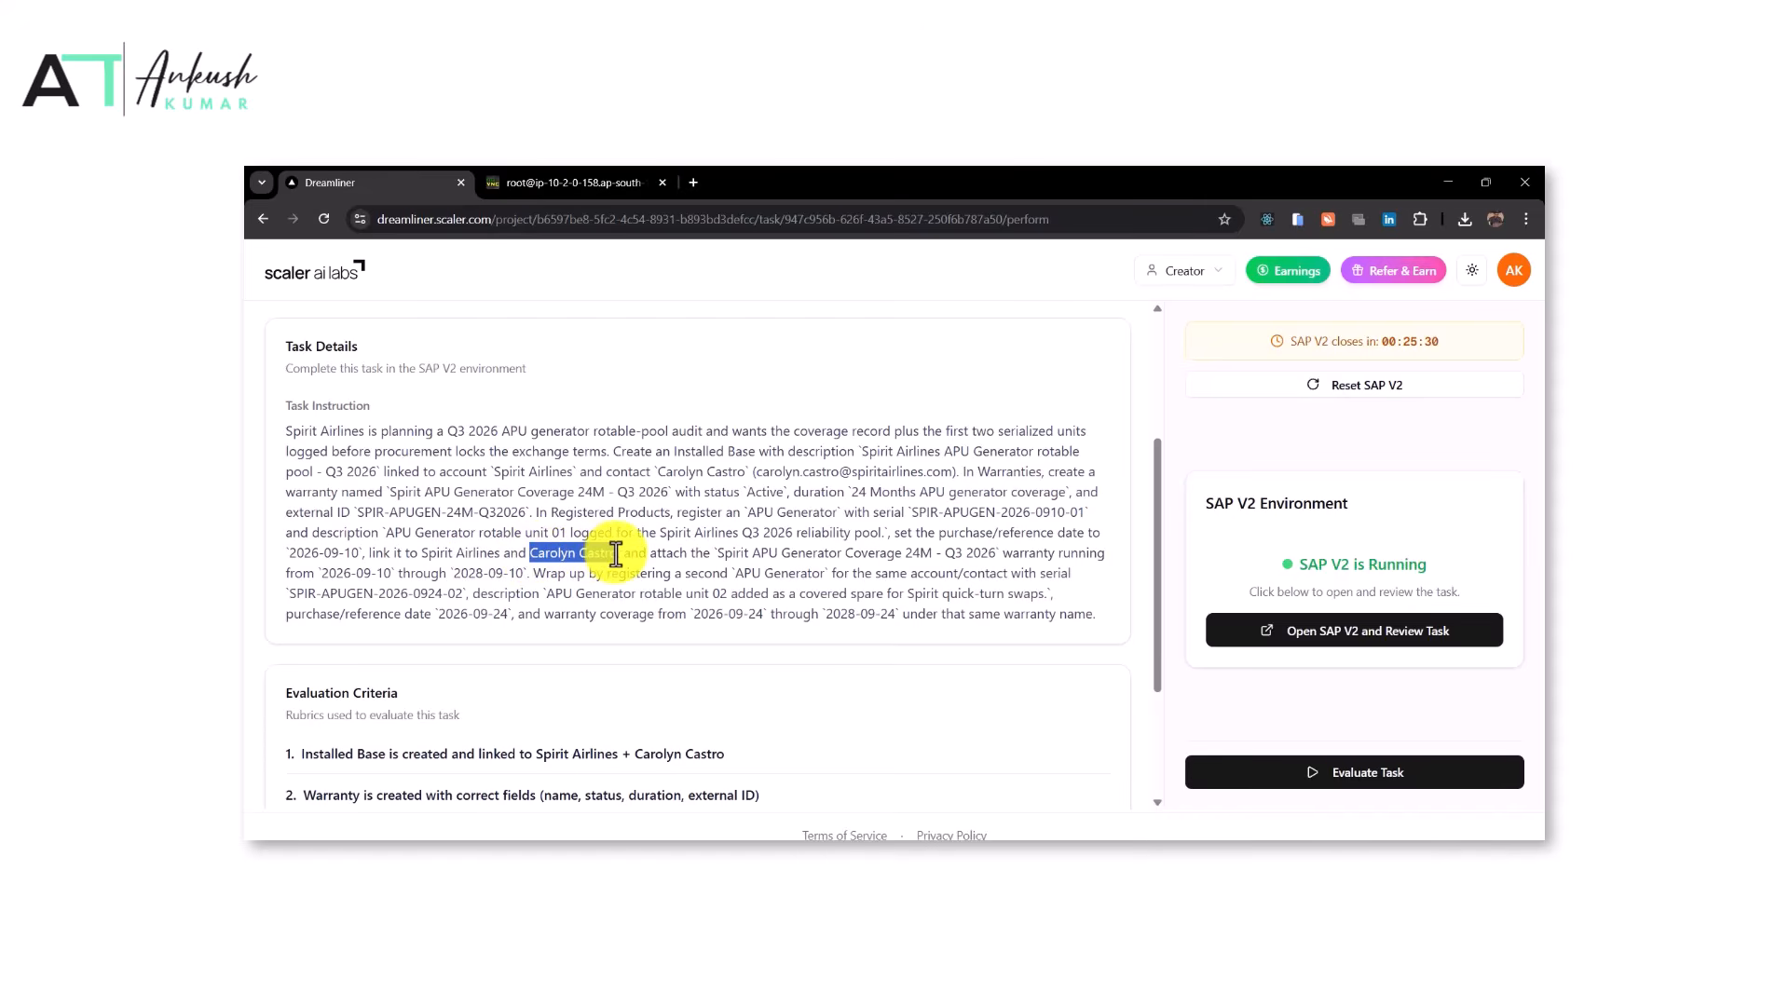
left_click(568, 181)
left_click(1072, 667)
left_click(1069, 674)
type("Carolyn Castro")
left_click(1080, 733)
Attach the Spirit APU Generator Coverage 24M - Q3 2026 warranty to the second product
left_click(430, 179)
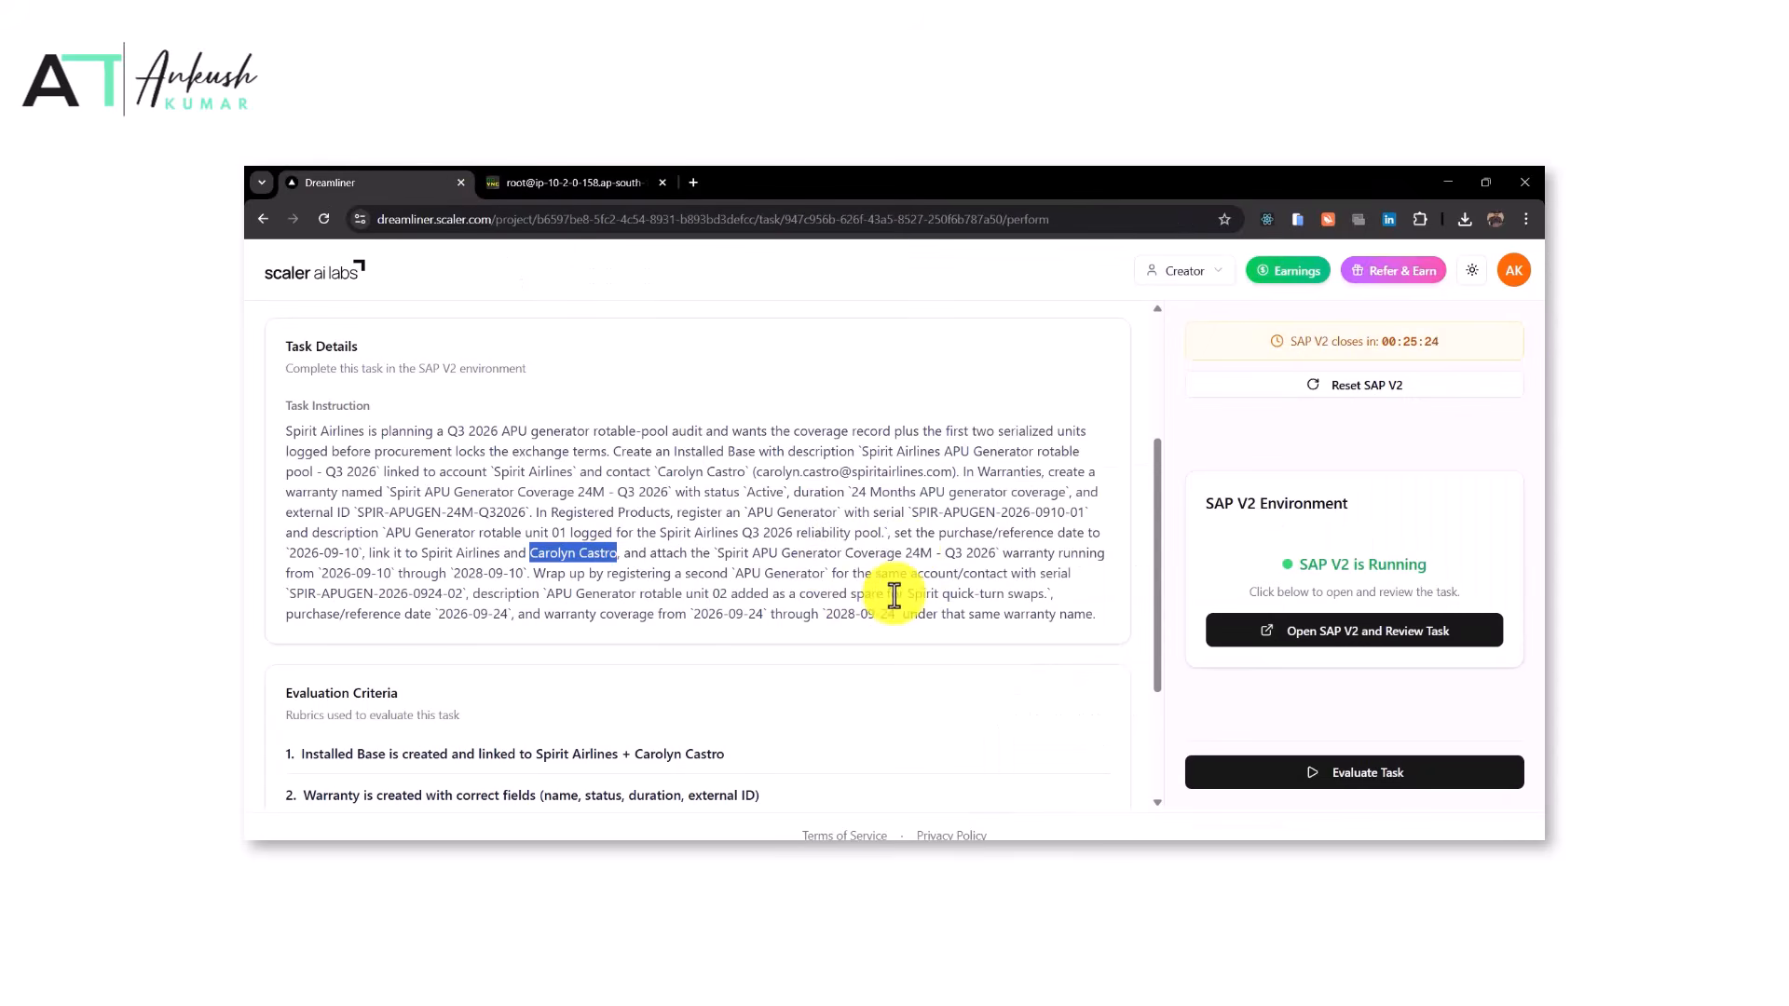
left_click_drag(716, 554, 996, 563)
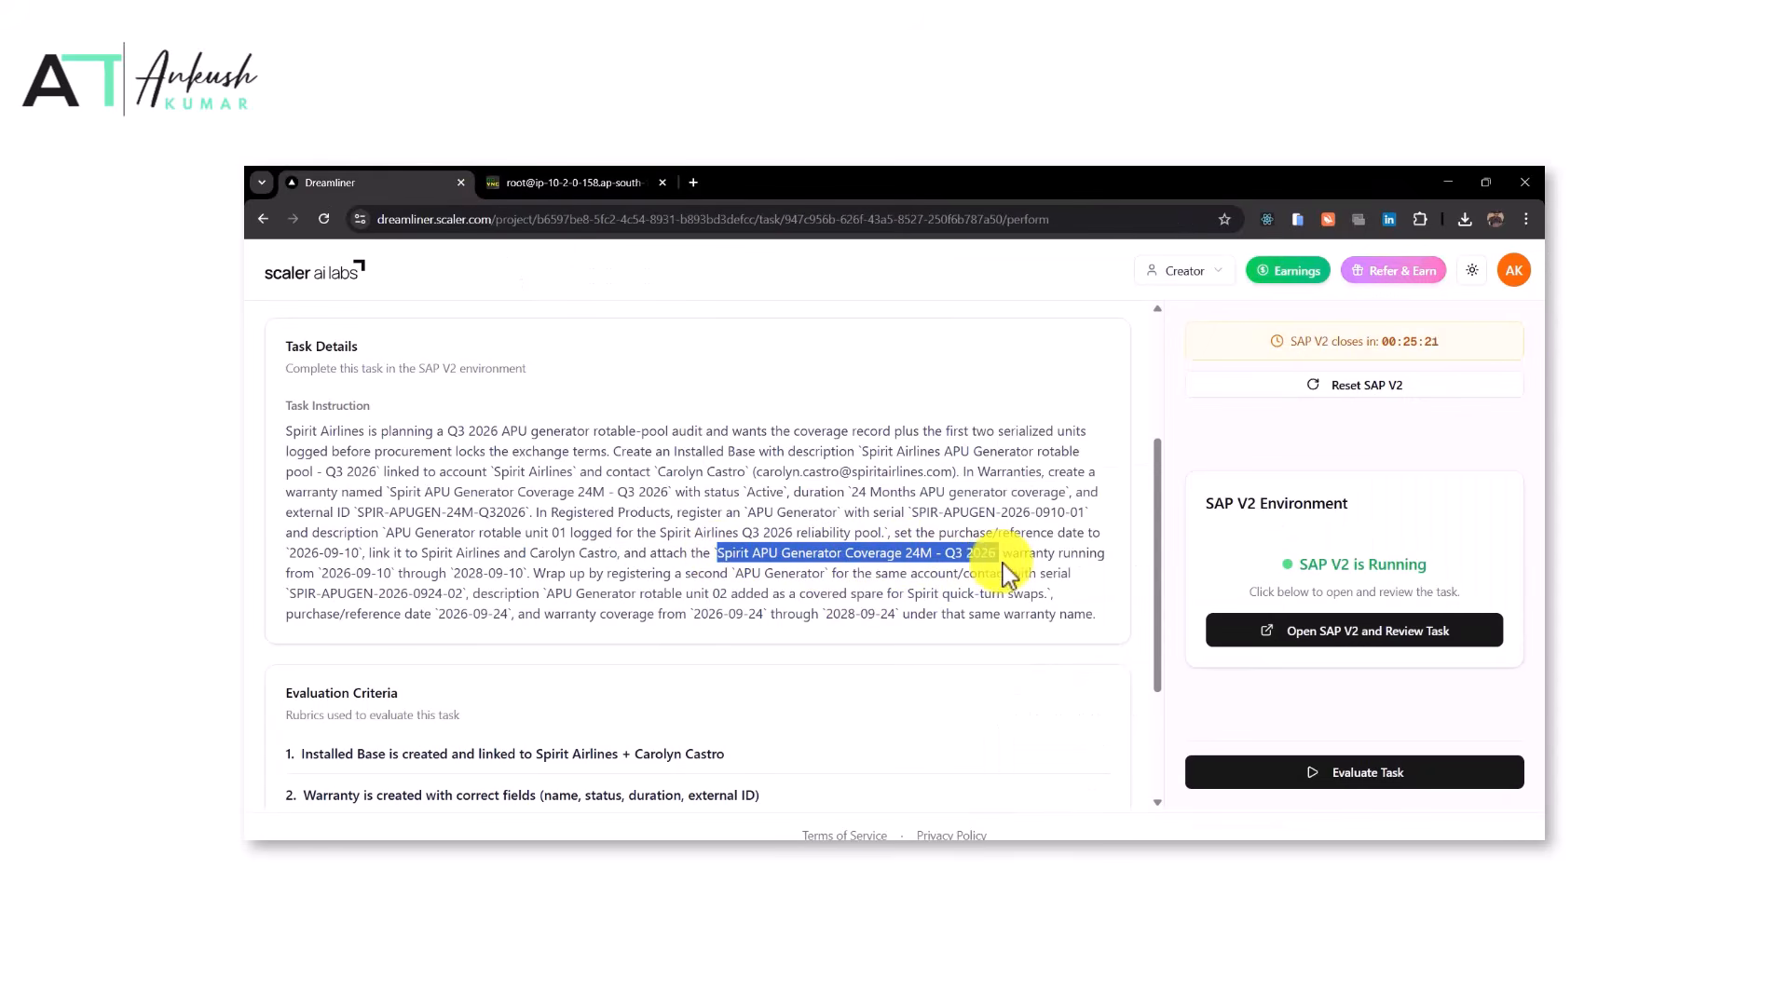
left_click_drag(610, 182, 1239, 658)
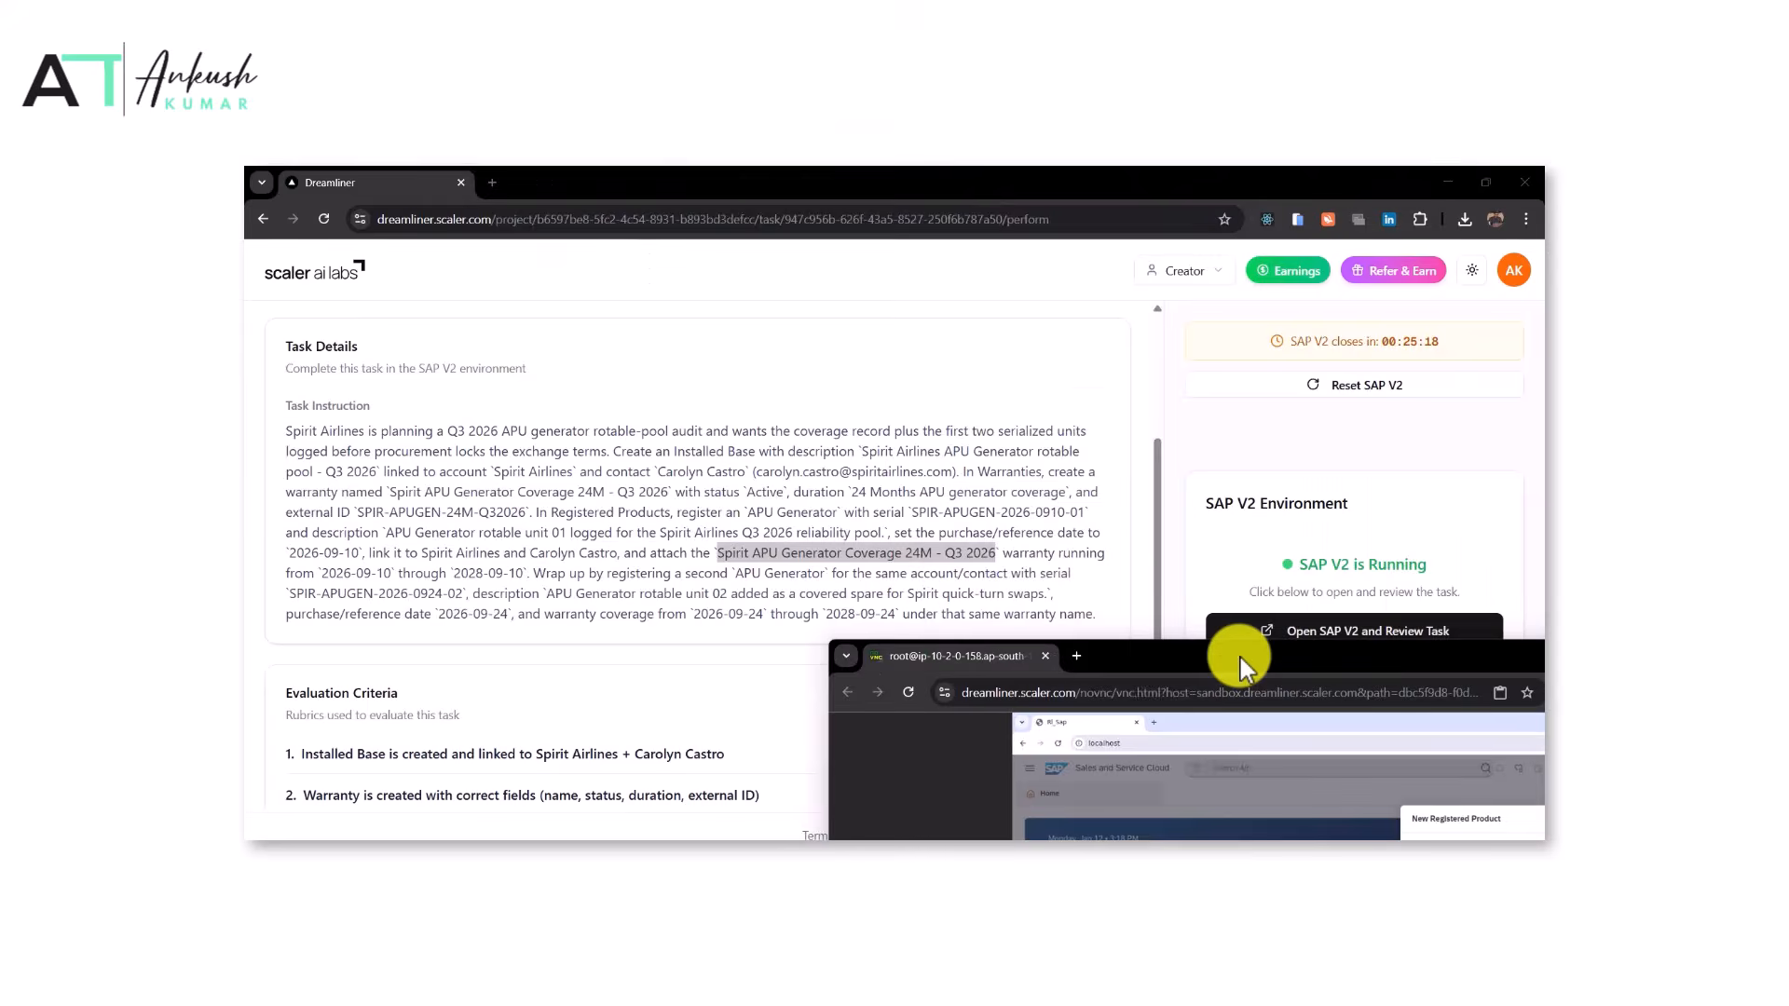
left_click_drag(904, 659, 580, 179)
scroll(1138, 717, "down", 3)
left_click(1085, 658)
type("Spirit APU Generator Coverage 24M - Q3 2026")
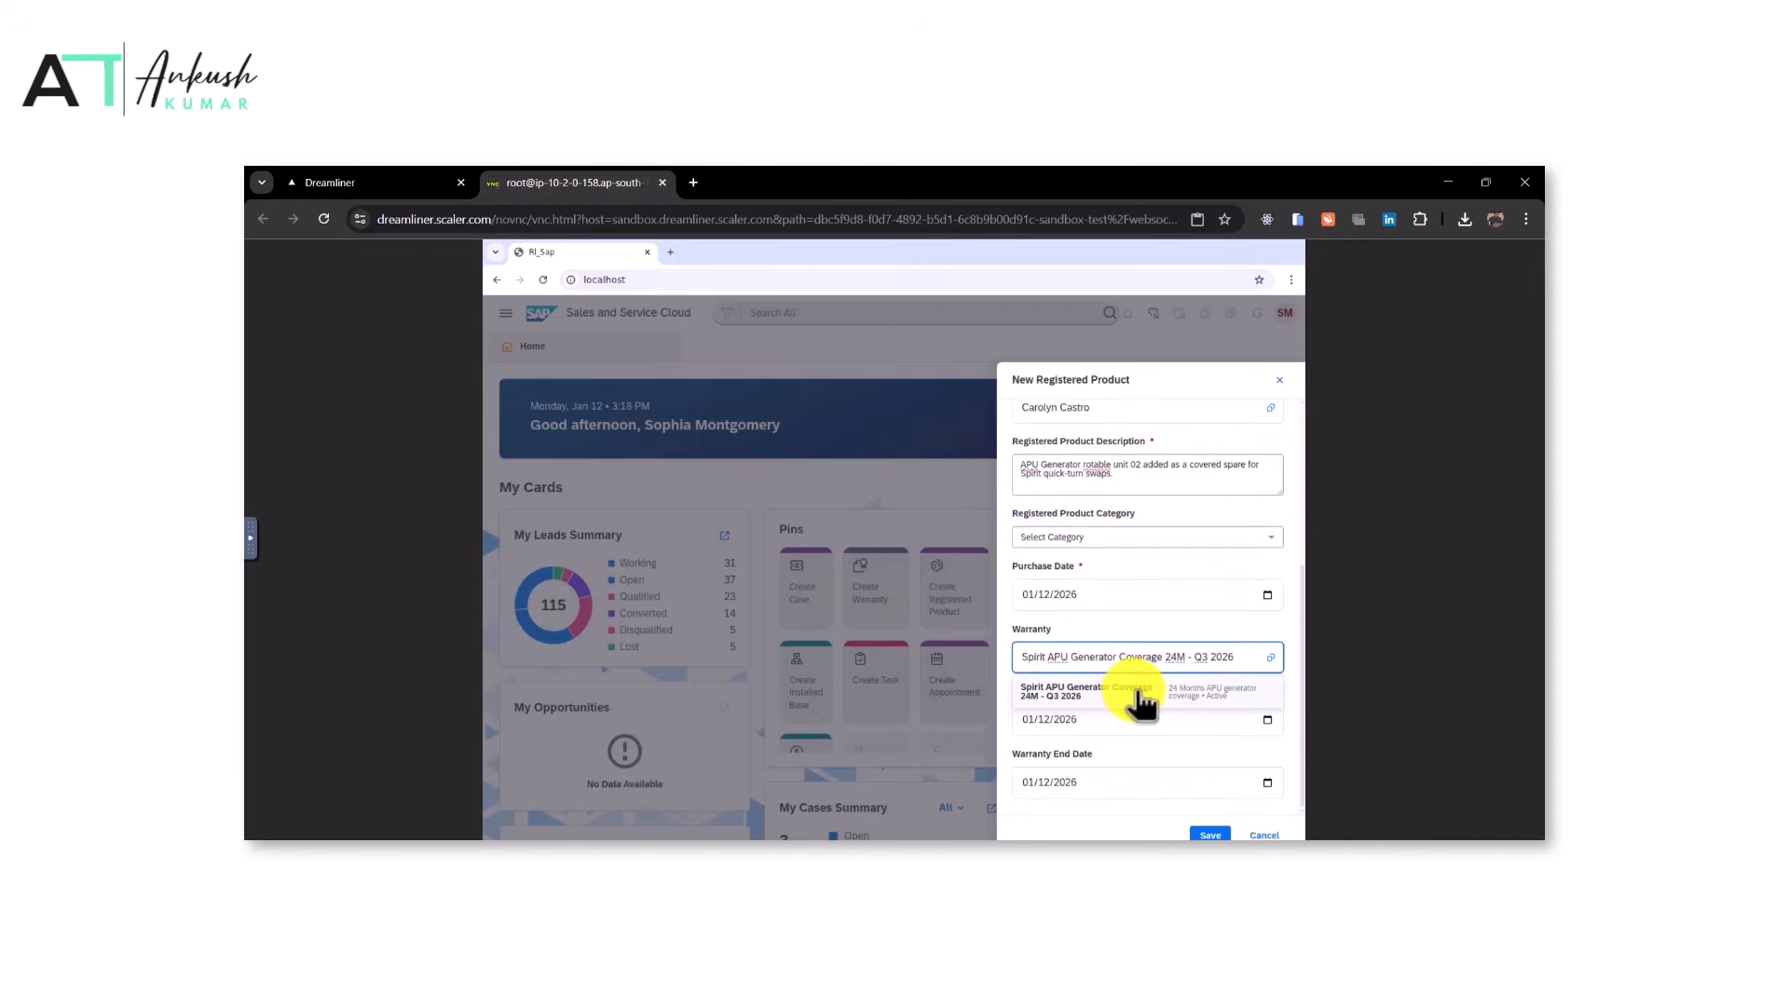
left_click(1140, 705)
Set the second product's warranty start date to September 24, 2026 using the date picker
left_click(351, 181)
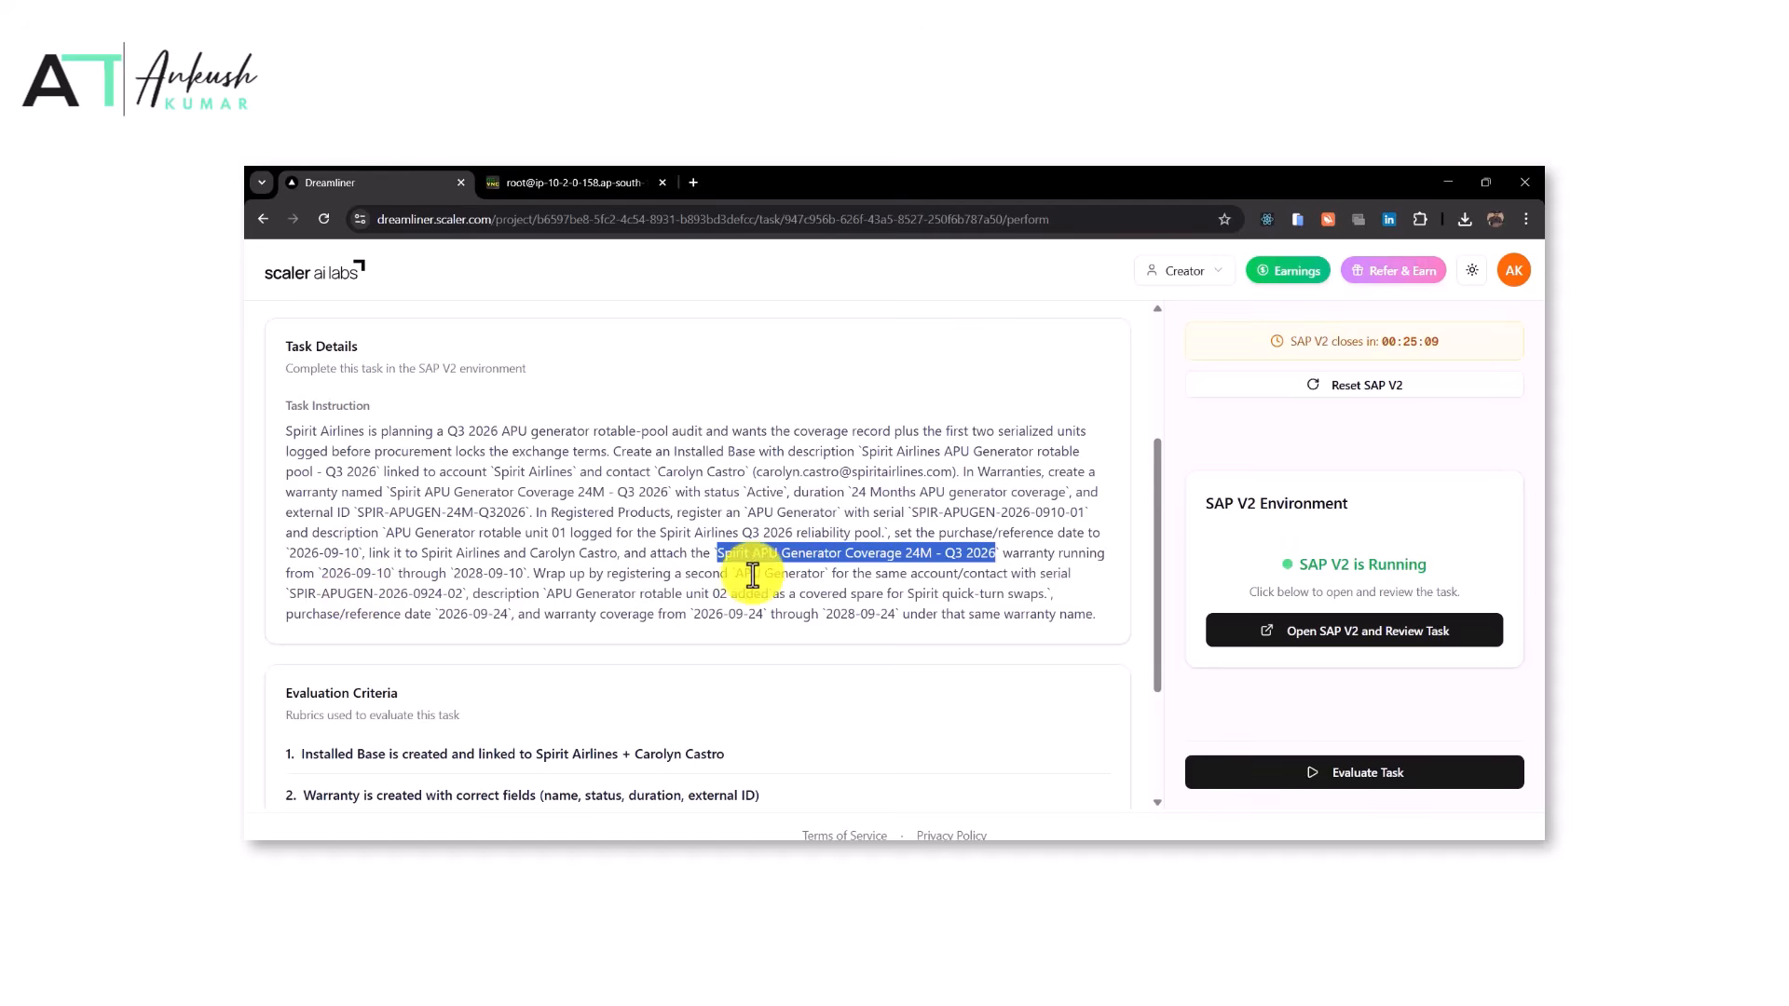
left_click_drag(508, 615, 446, 613)
left_click(570, 183)
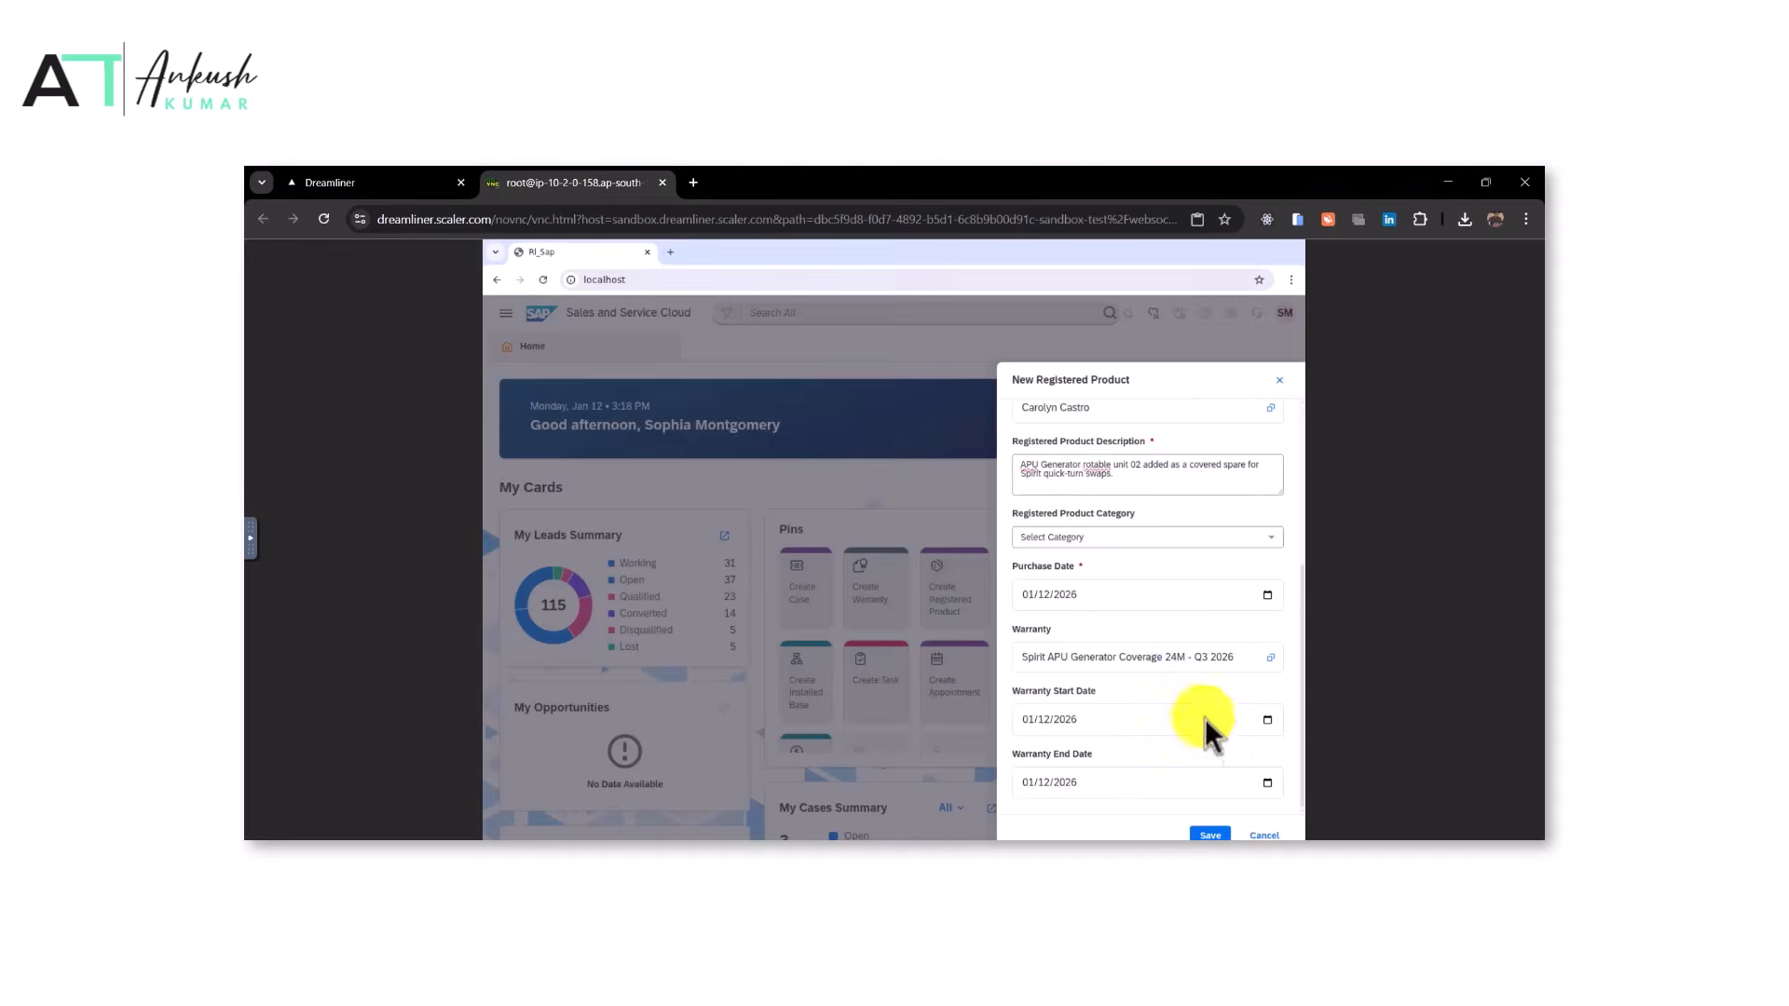
left_click(1276, 721)
left_click(1268, 719)
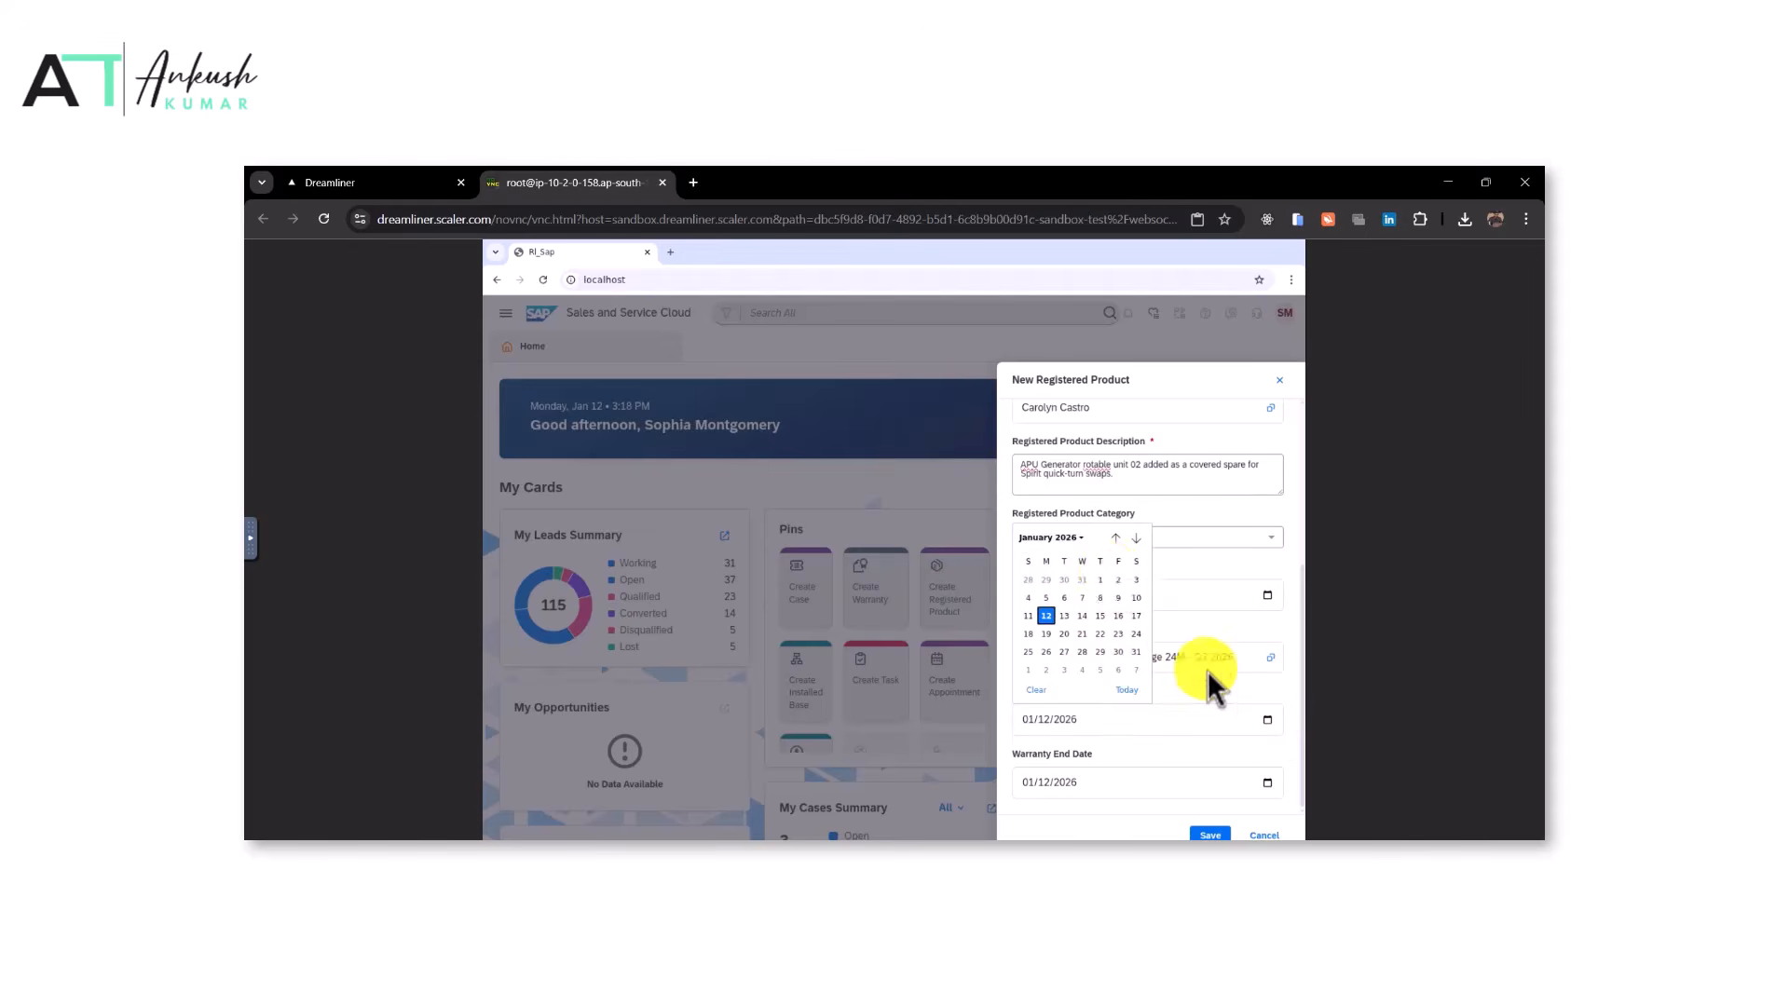
left_click(1071, 537)
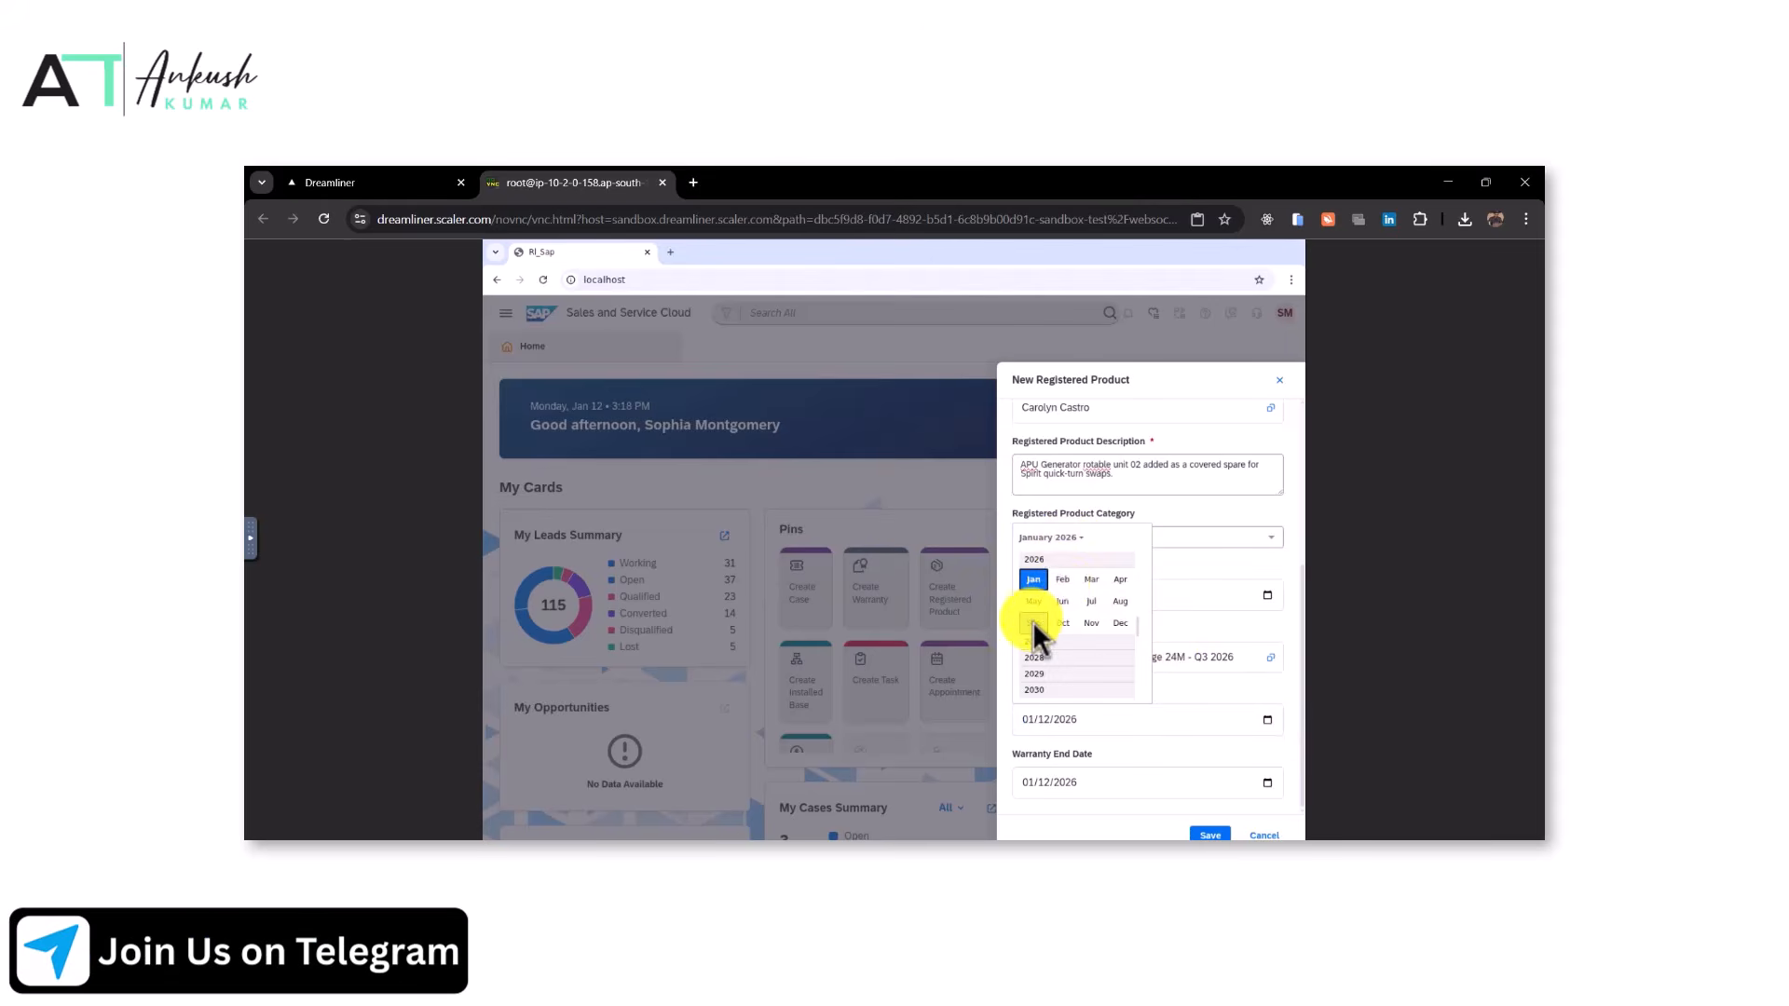
left_click(1032, 623)
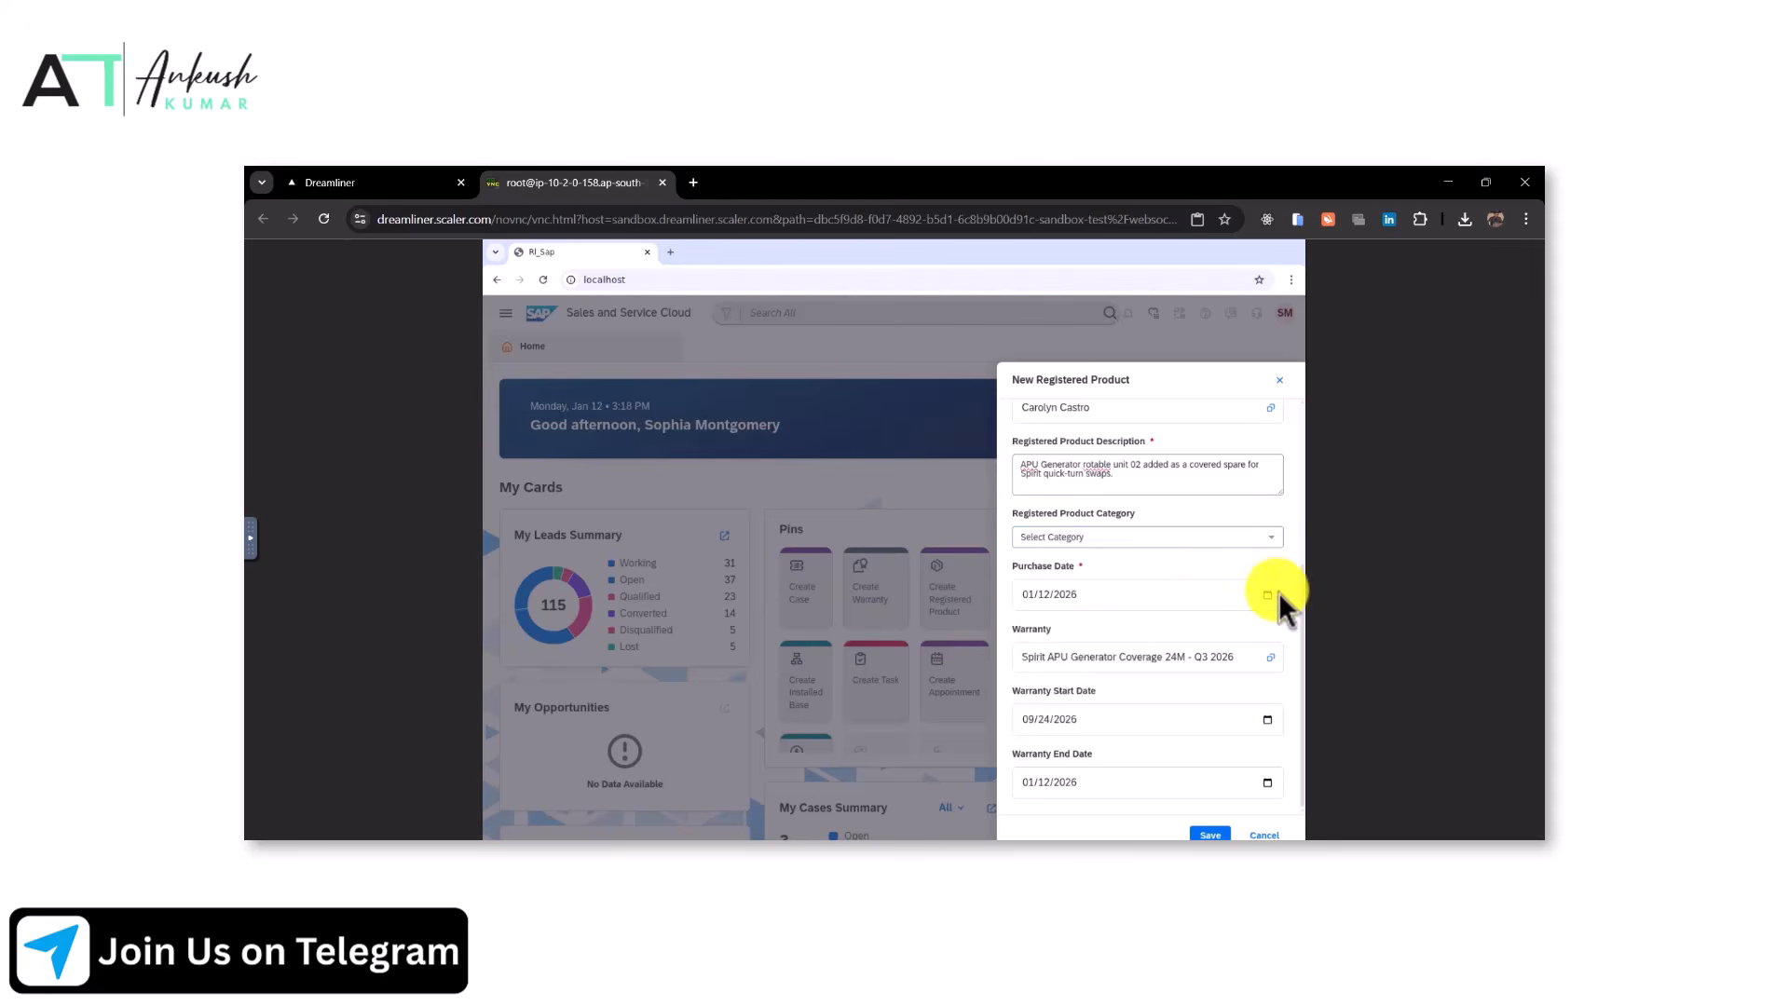
Set the second product's purchase date to September 24, 2026
left_click(1269, 594)
left_click(1064, 629)
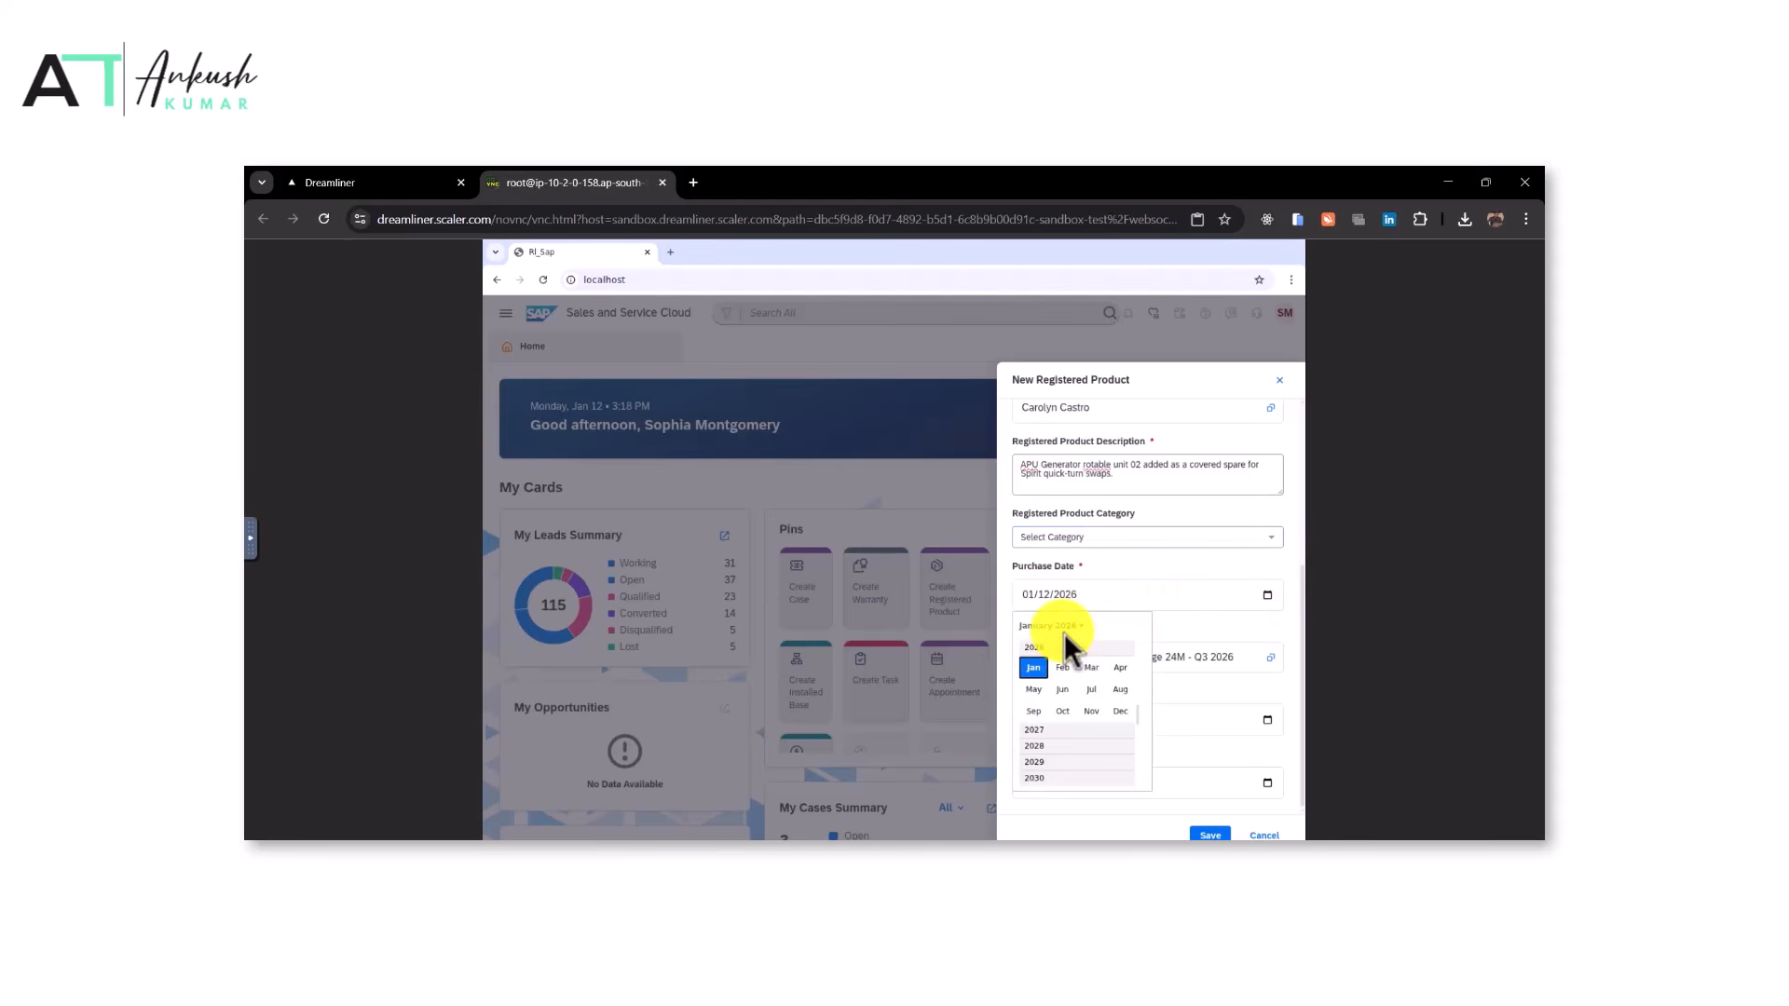
left_click(1033, 711)
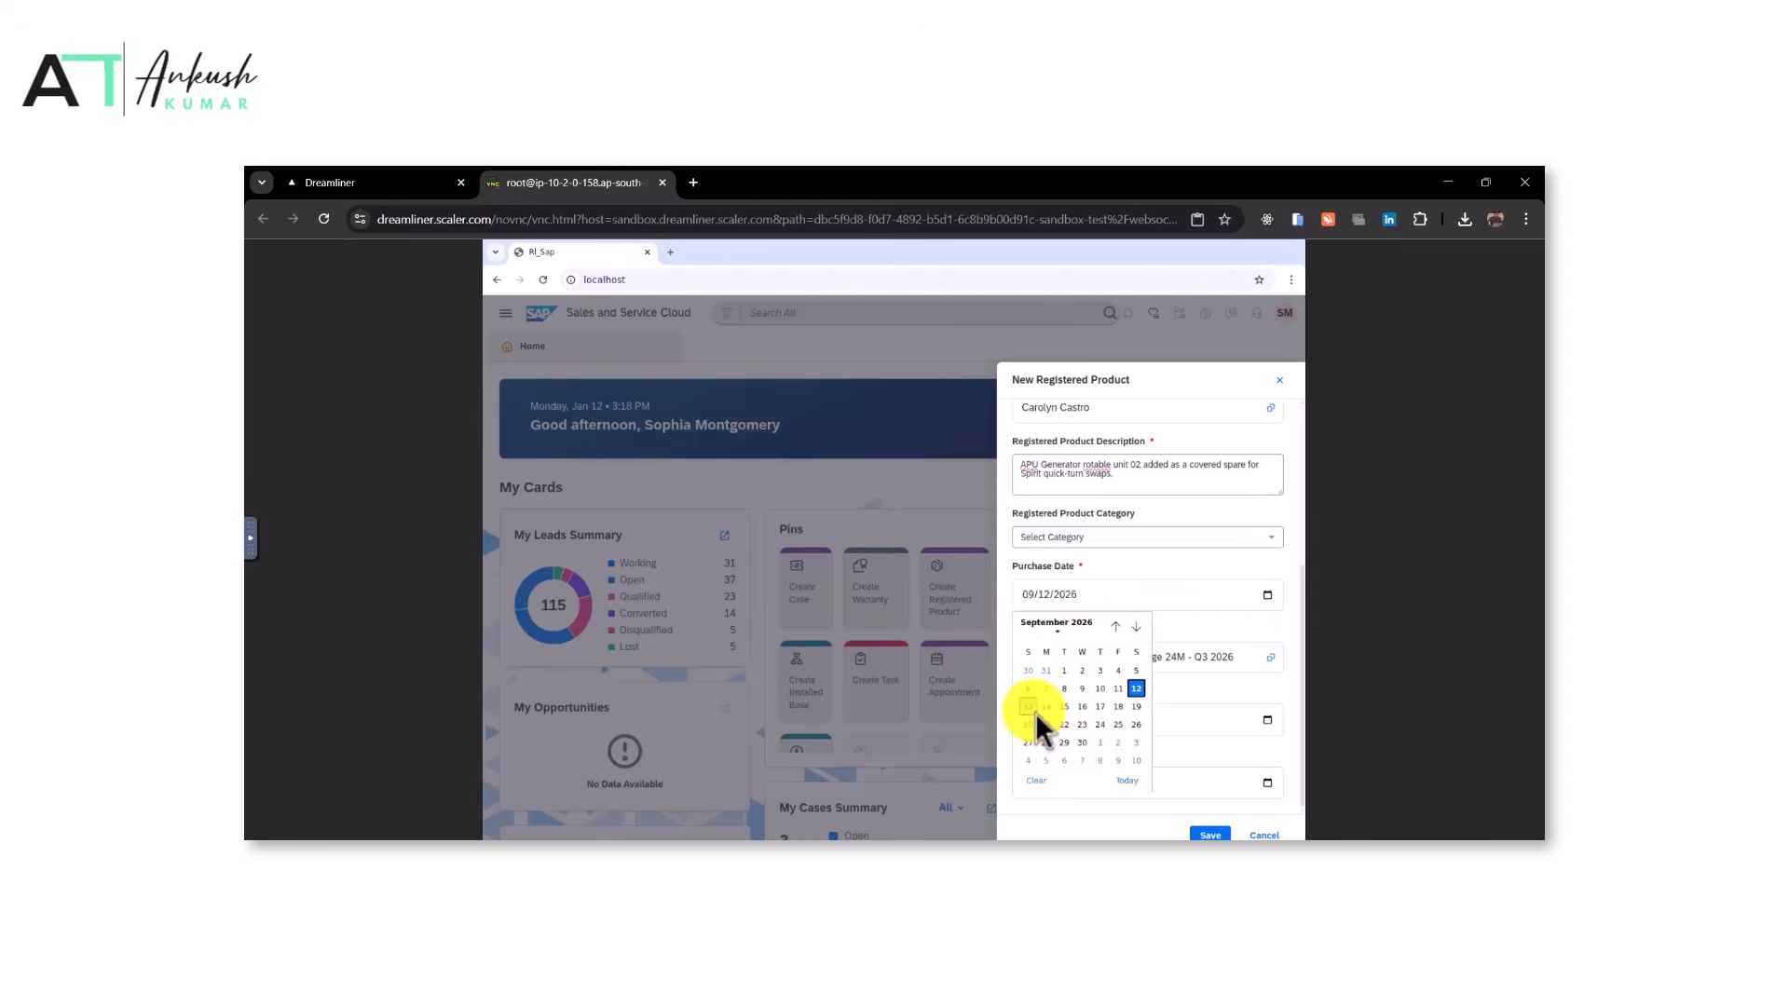
left_click(1105, 729)
Set the warranty end date to September 24, 2028 and save the second registered product
left_click(1267, 785)
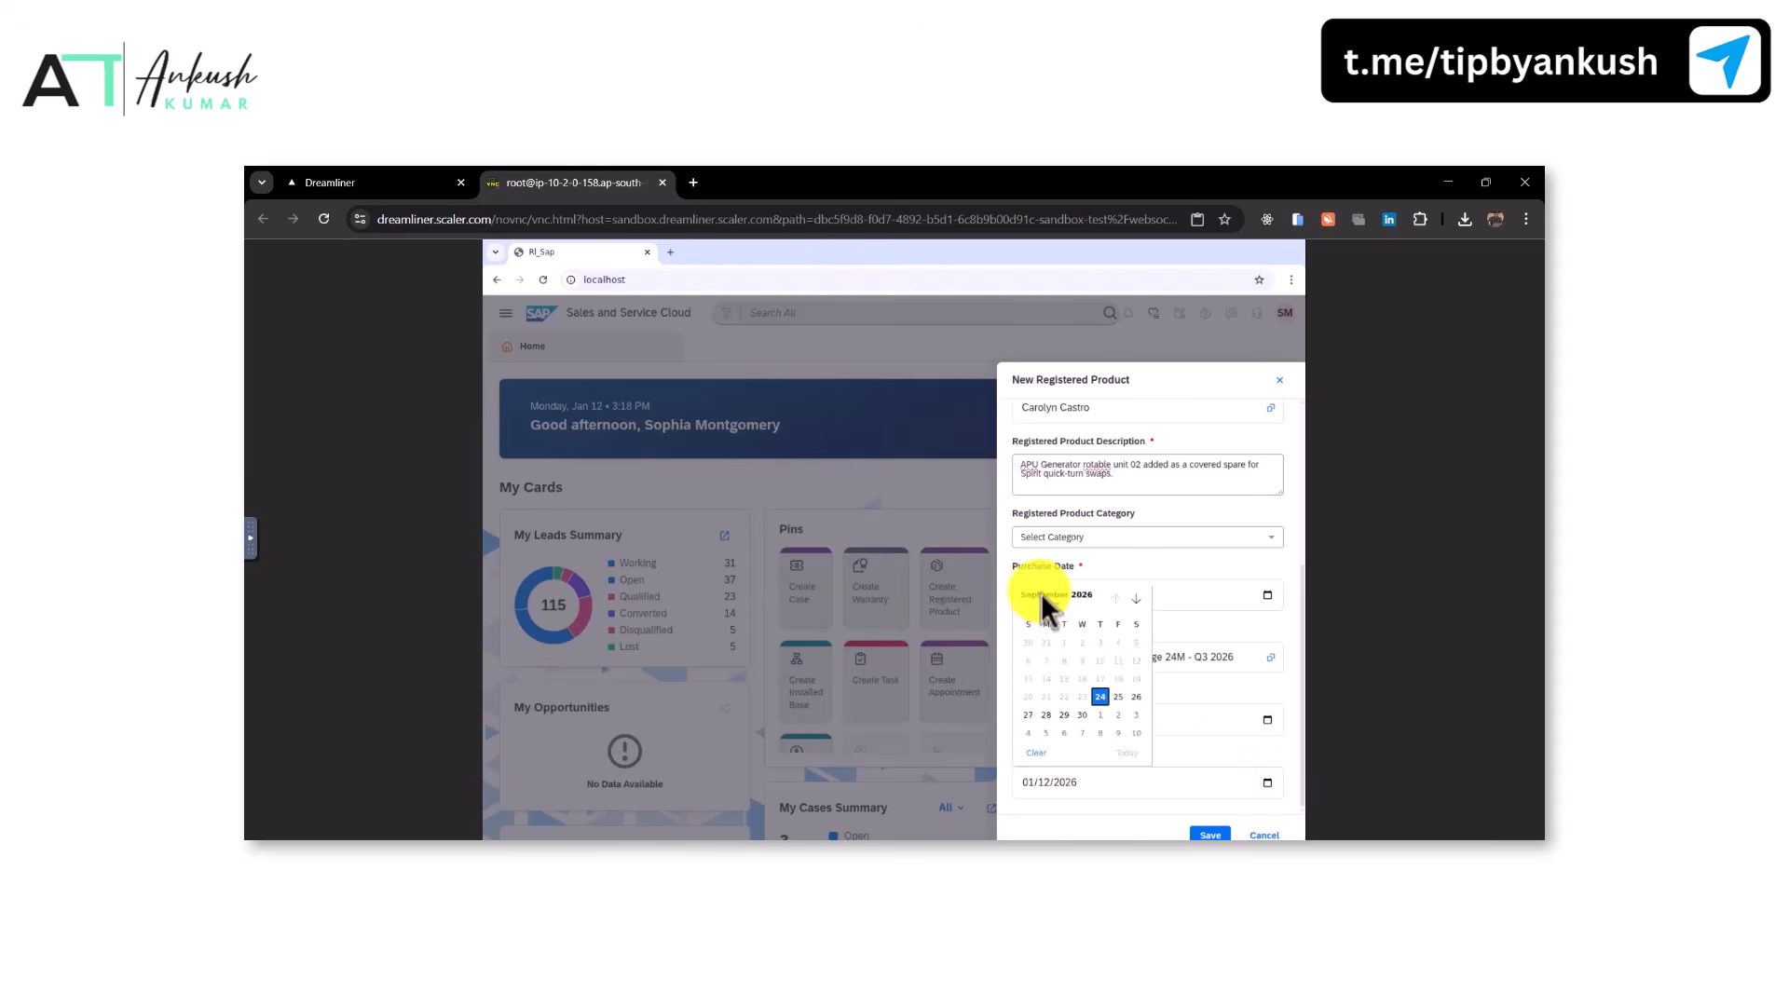
left_click(1048, 598)
left_click(1041, 718)
left_click(1031, 689)
left_click(1029, 715)
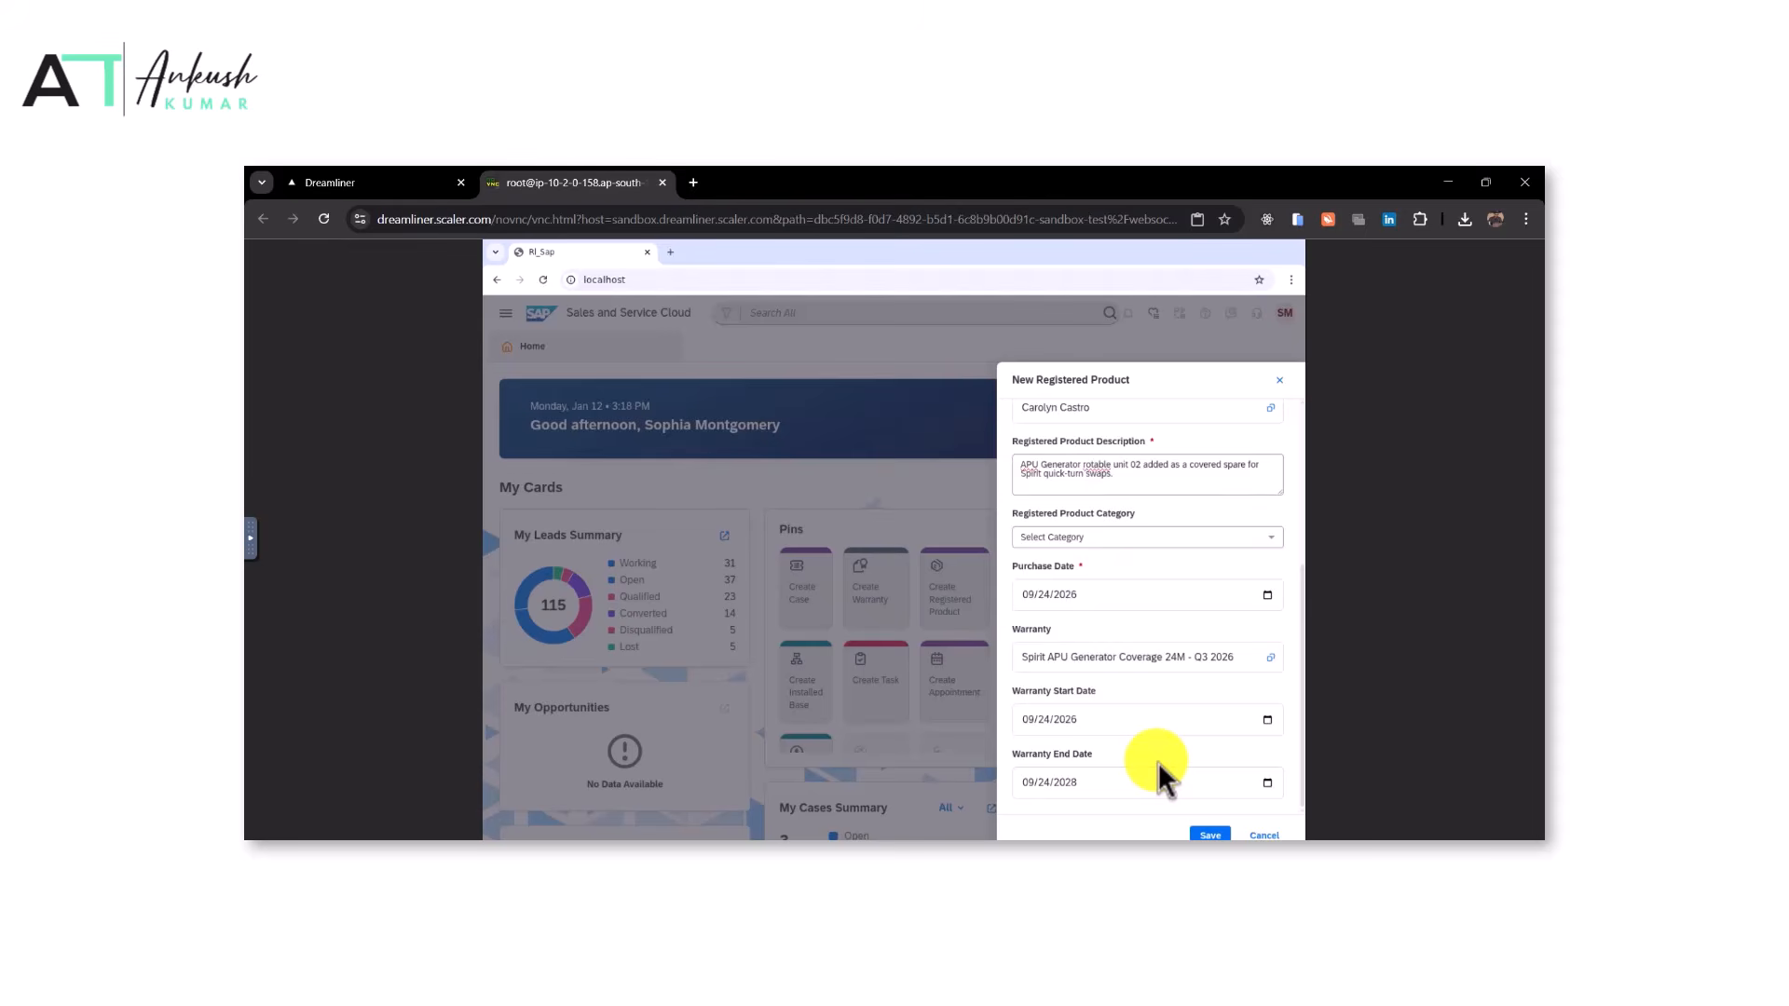
scroll(1159, 762, "up", 4)
scroll(1159, 762, "down", 3)
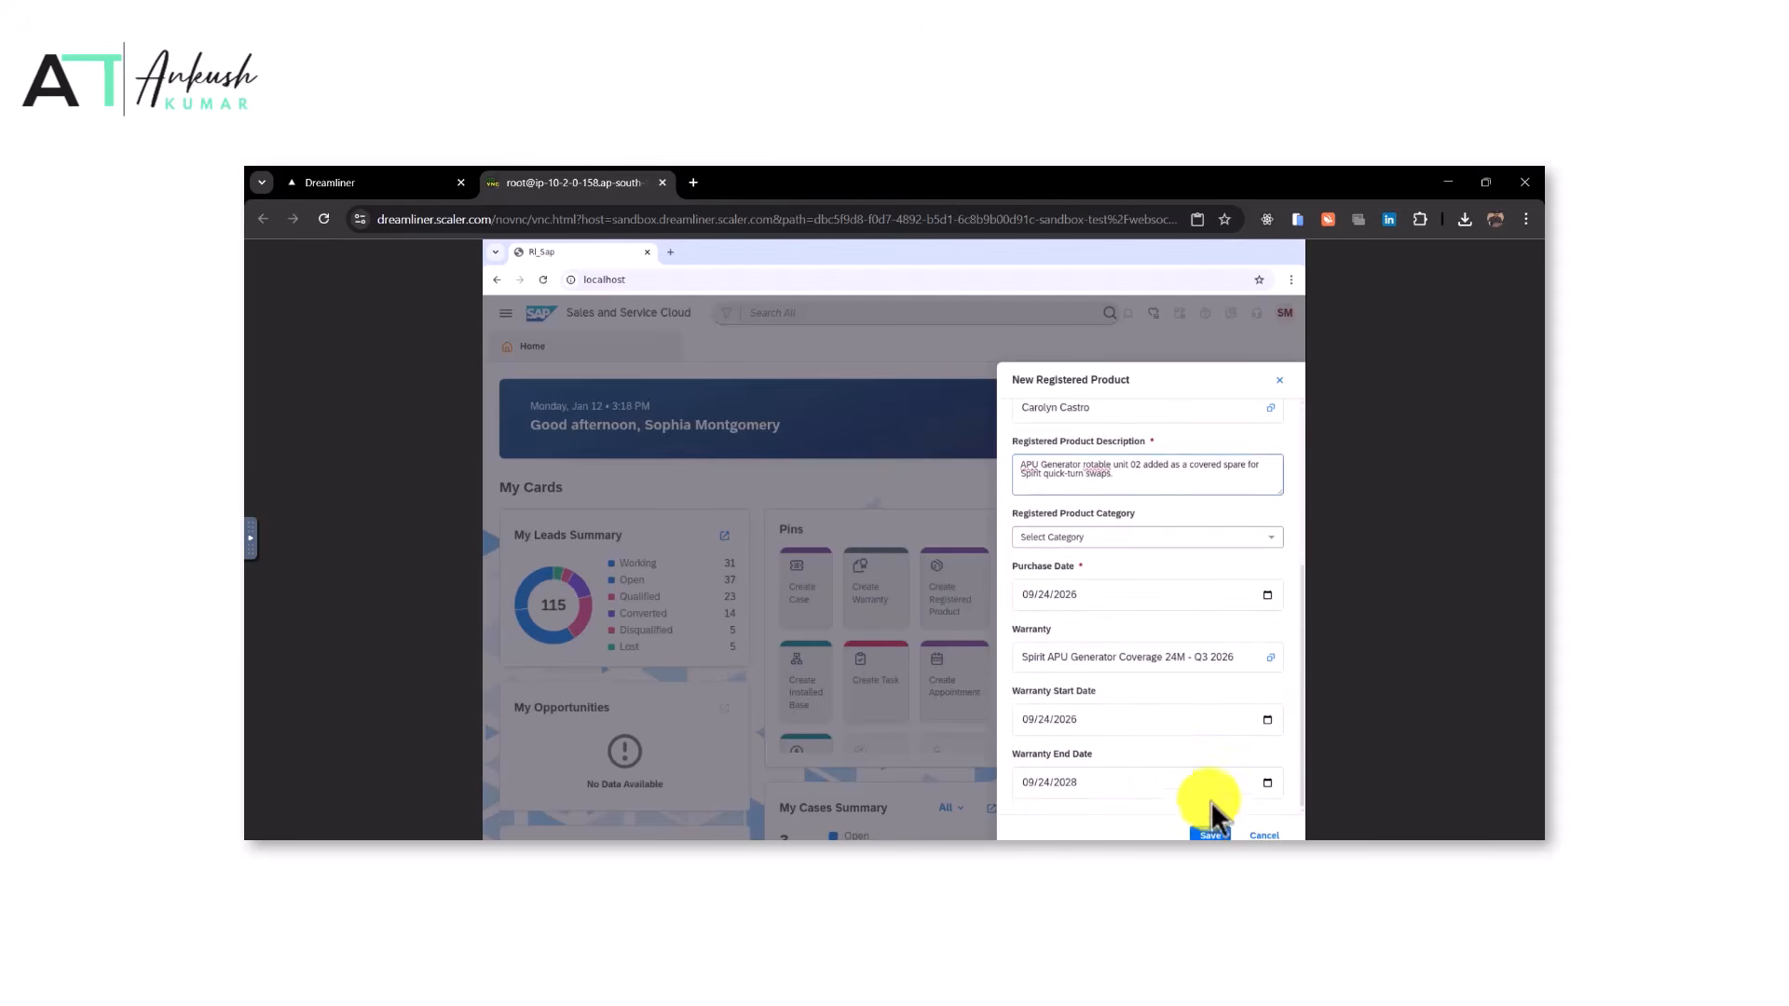
left_click(1200, 836)
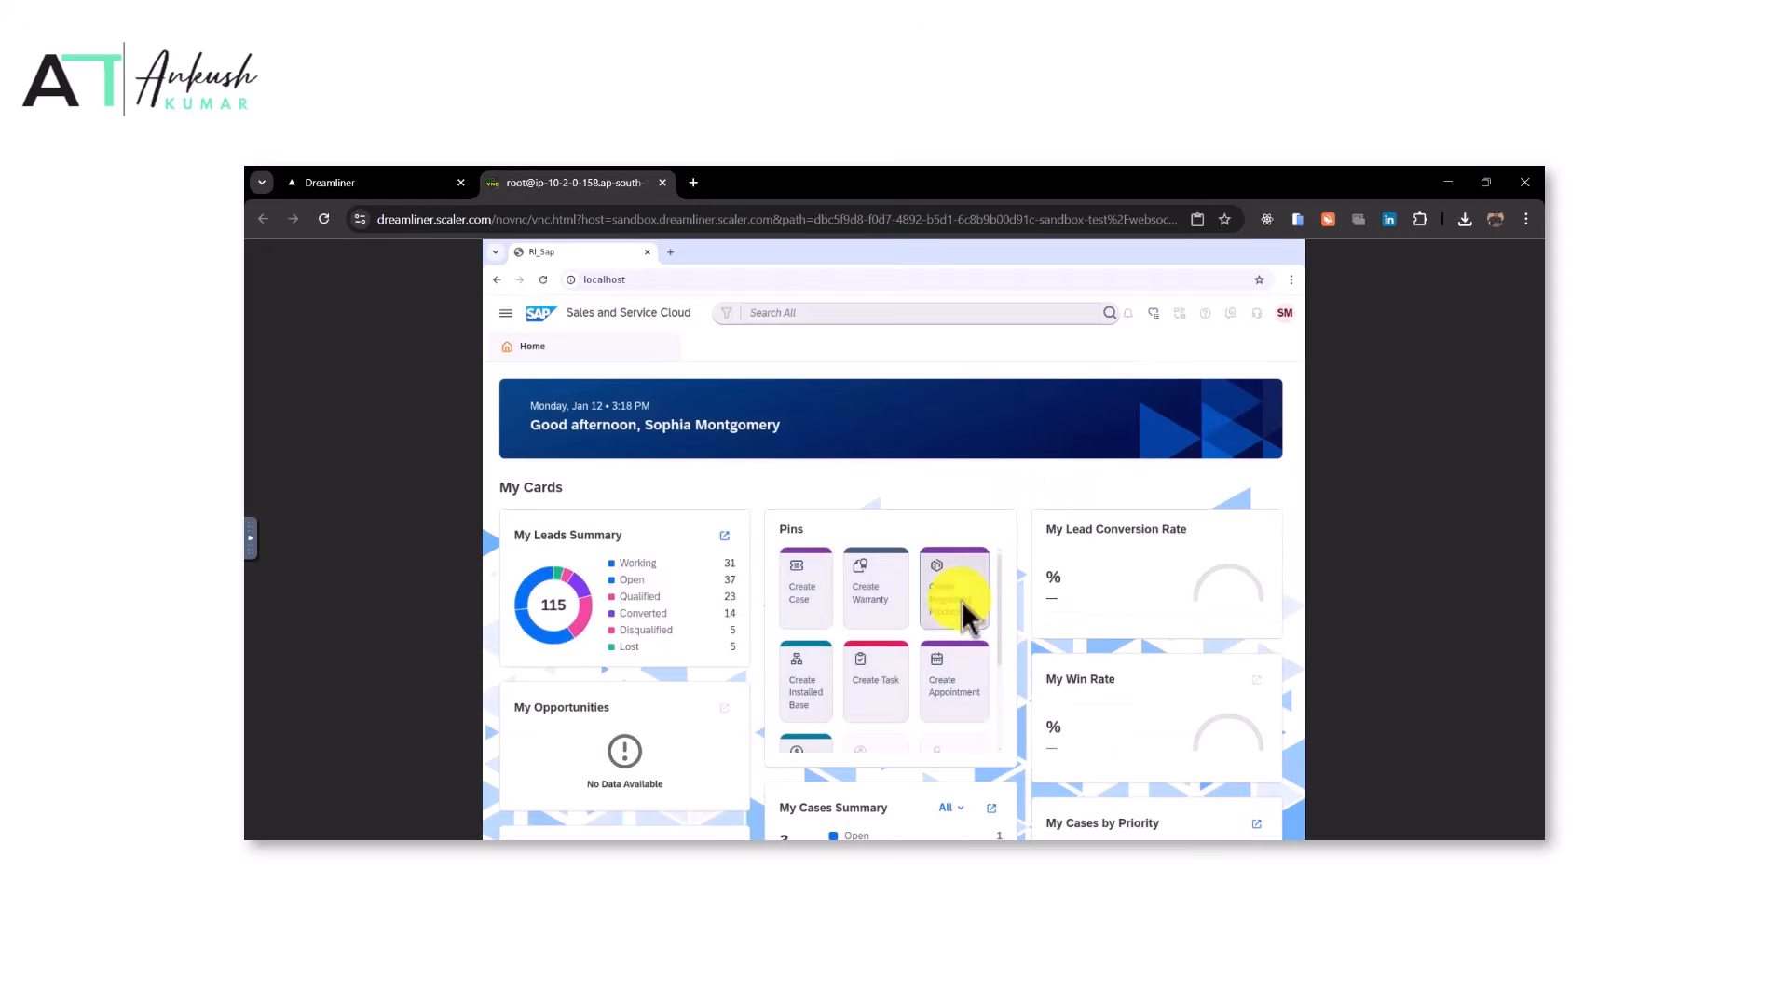
Run the task evaluation on the task page and mark the task as reviewed
left_click(419, 179)
scroll(818, 578, "down", 3)
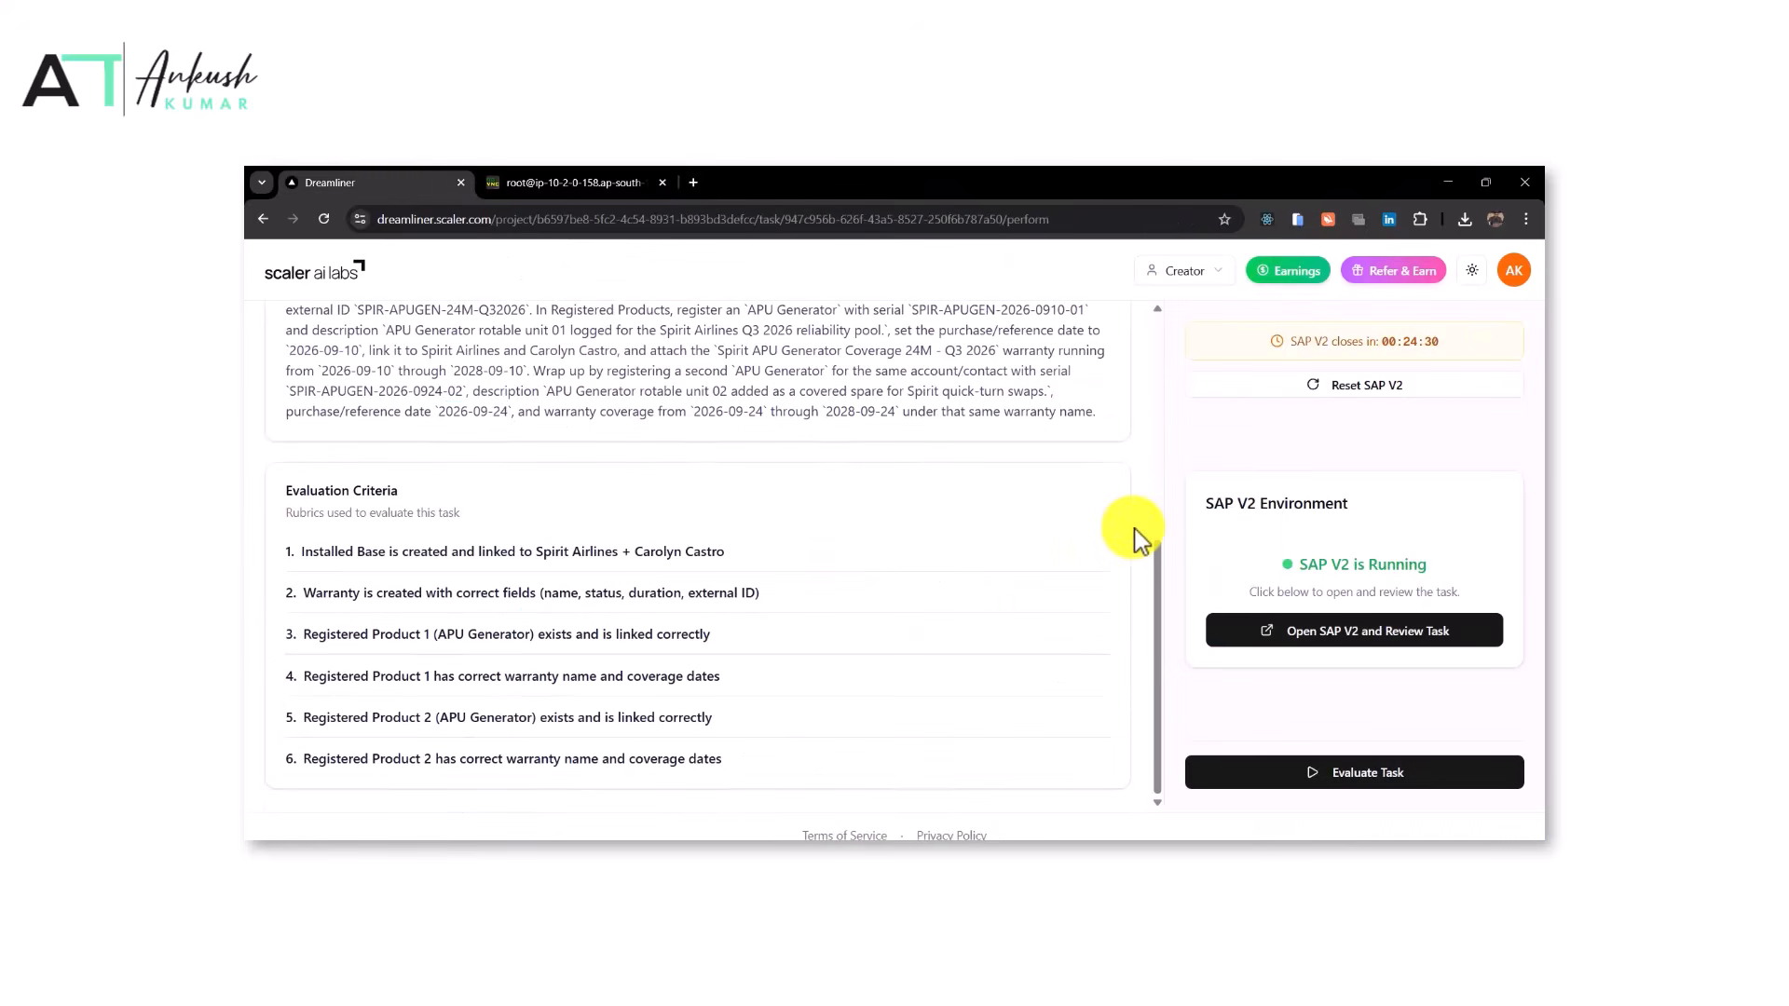
left_click(1346, 778)
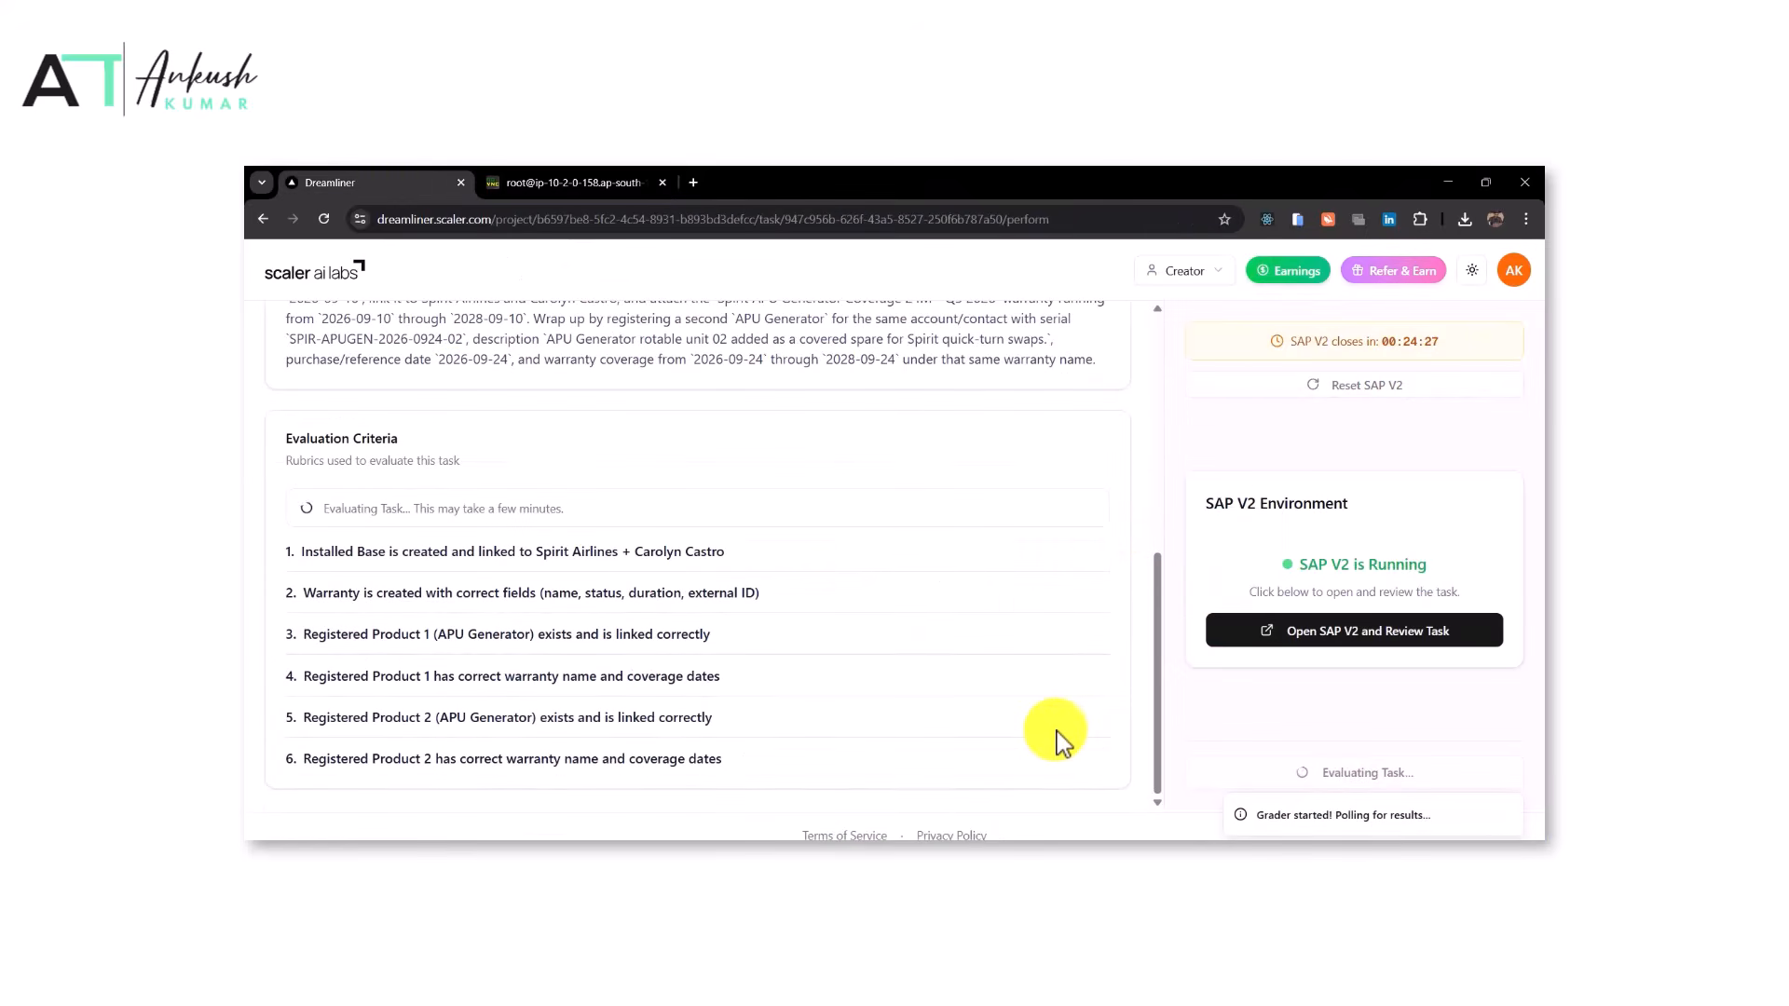
scroll(1058, 738, "down", 2)
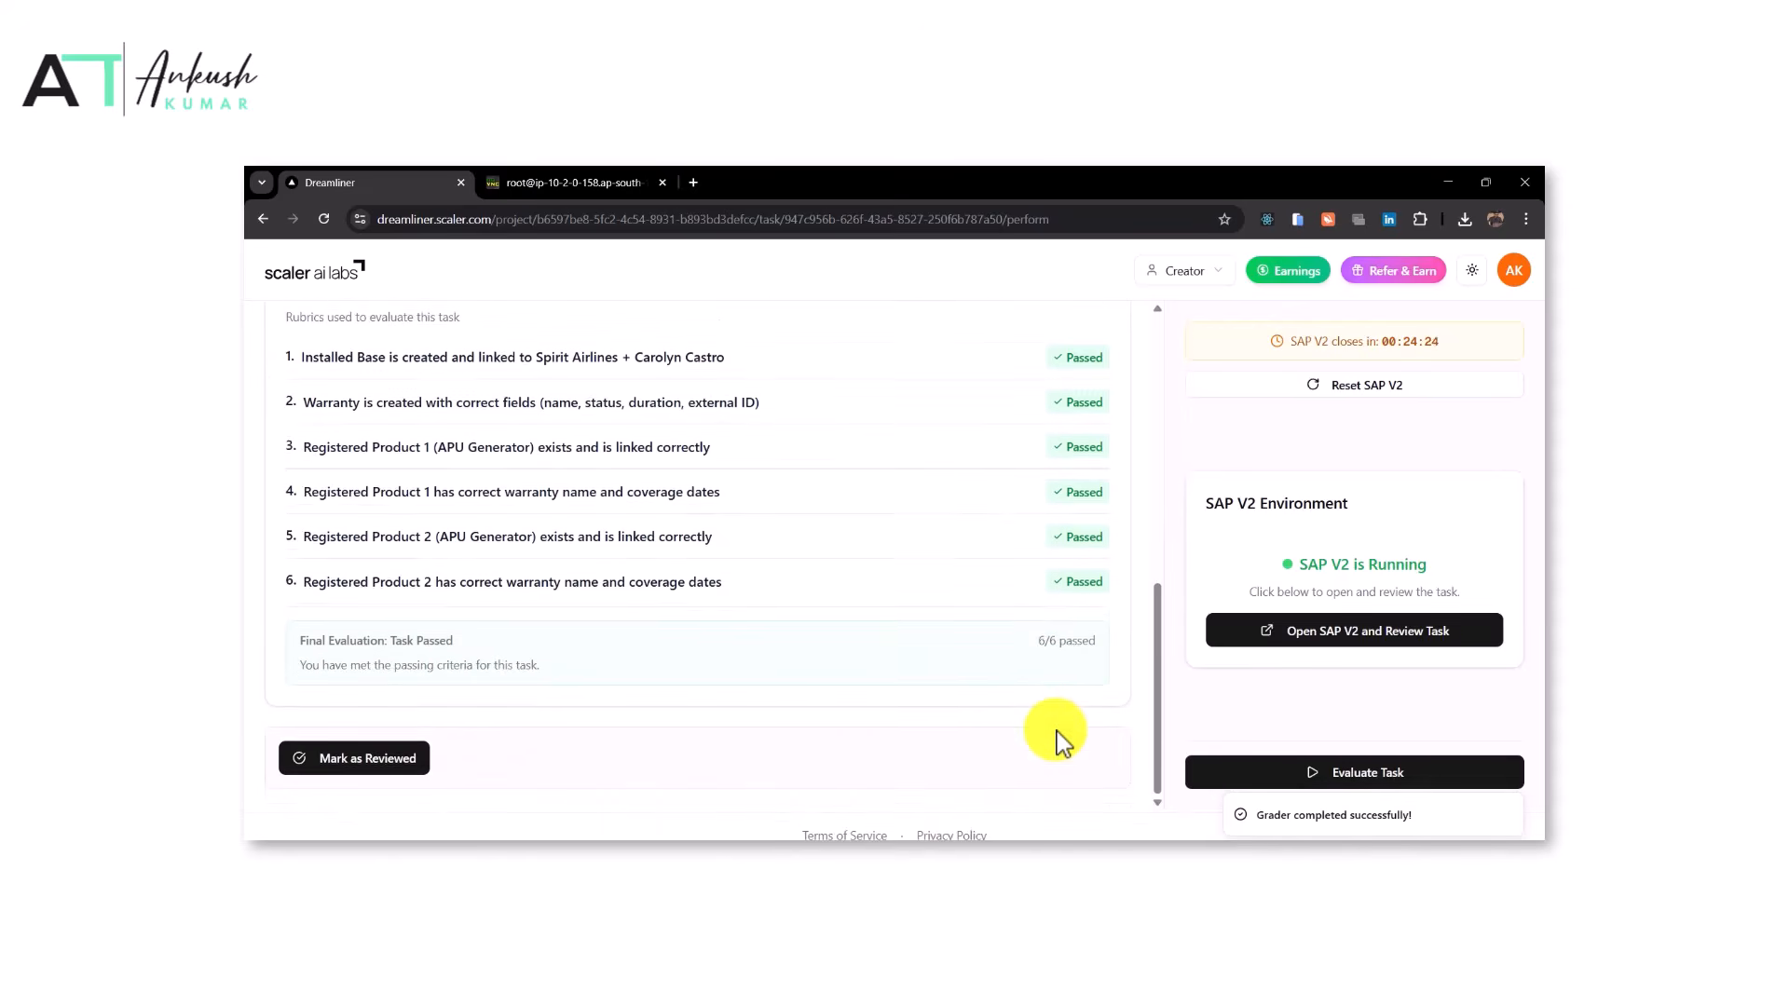
left_click(377, 762)
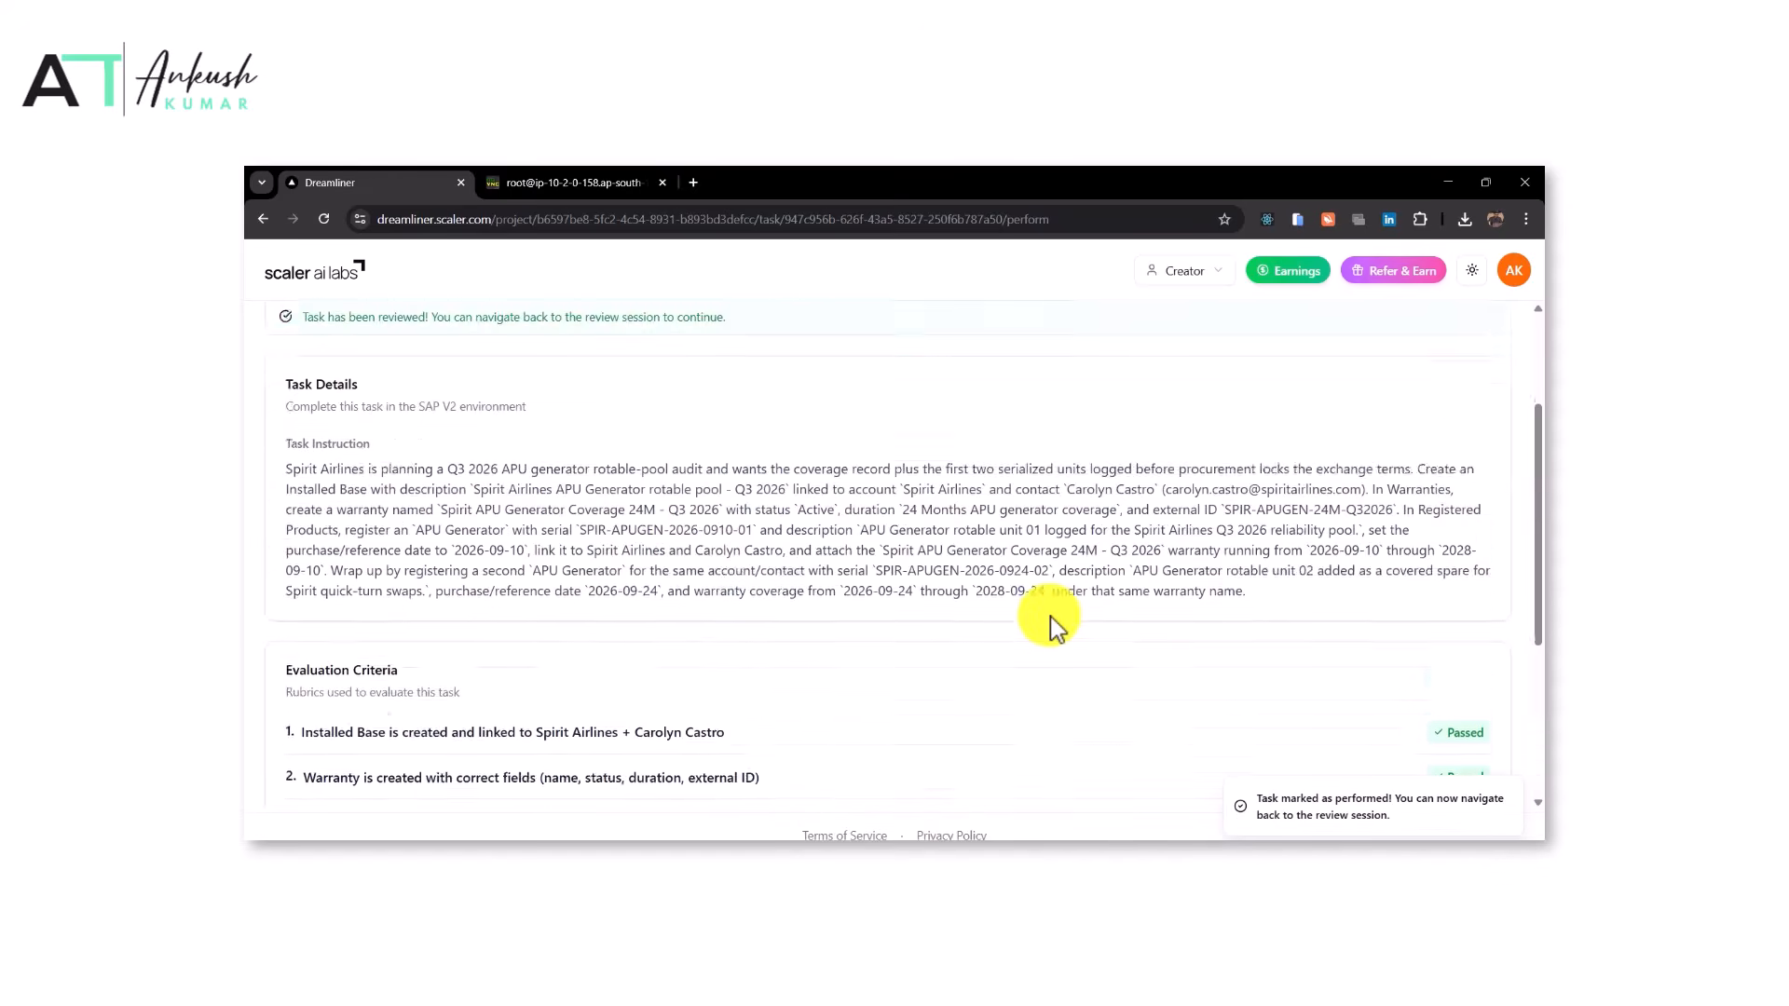
Return from the task to the project's review sessions list
left_click(289, 343)
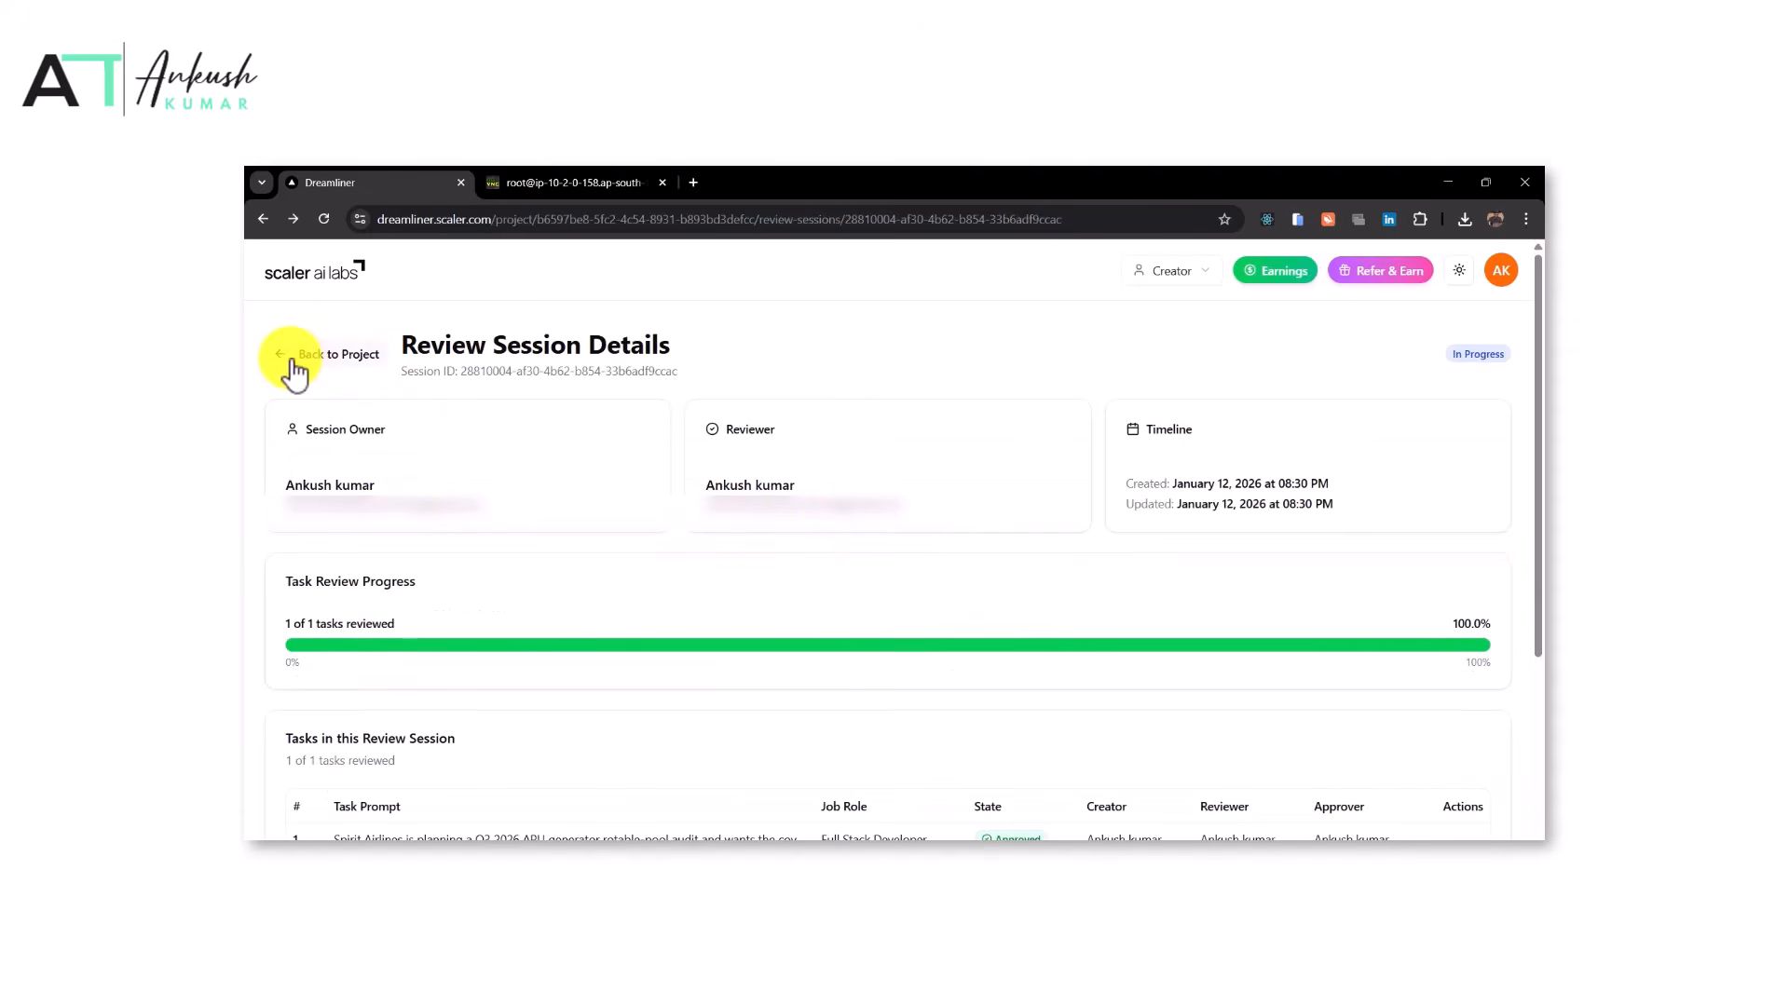
left_click(293, 368)
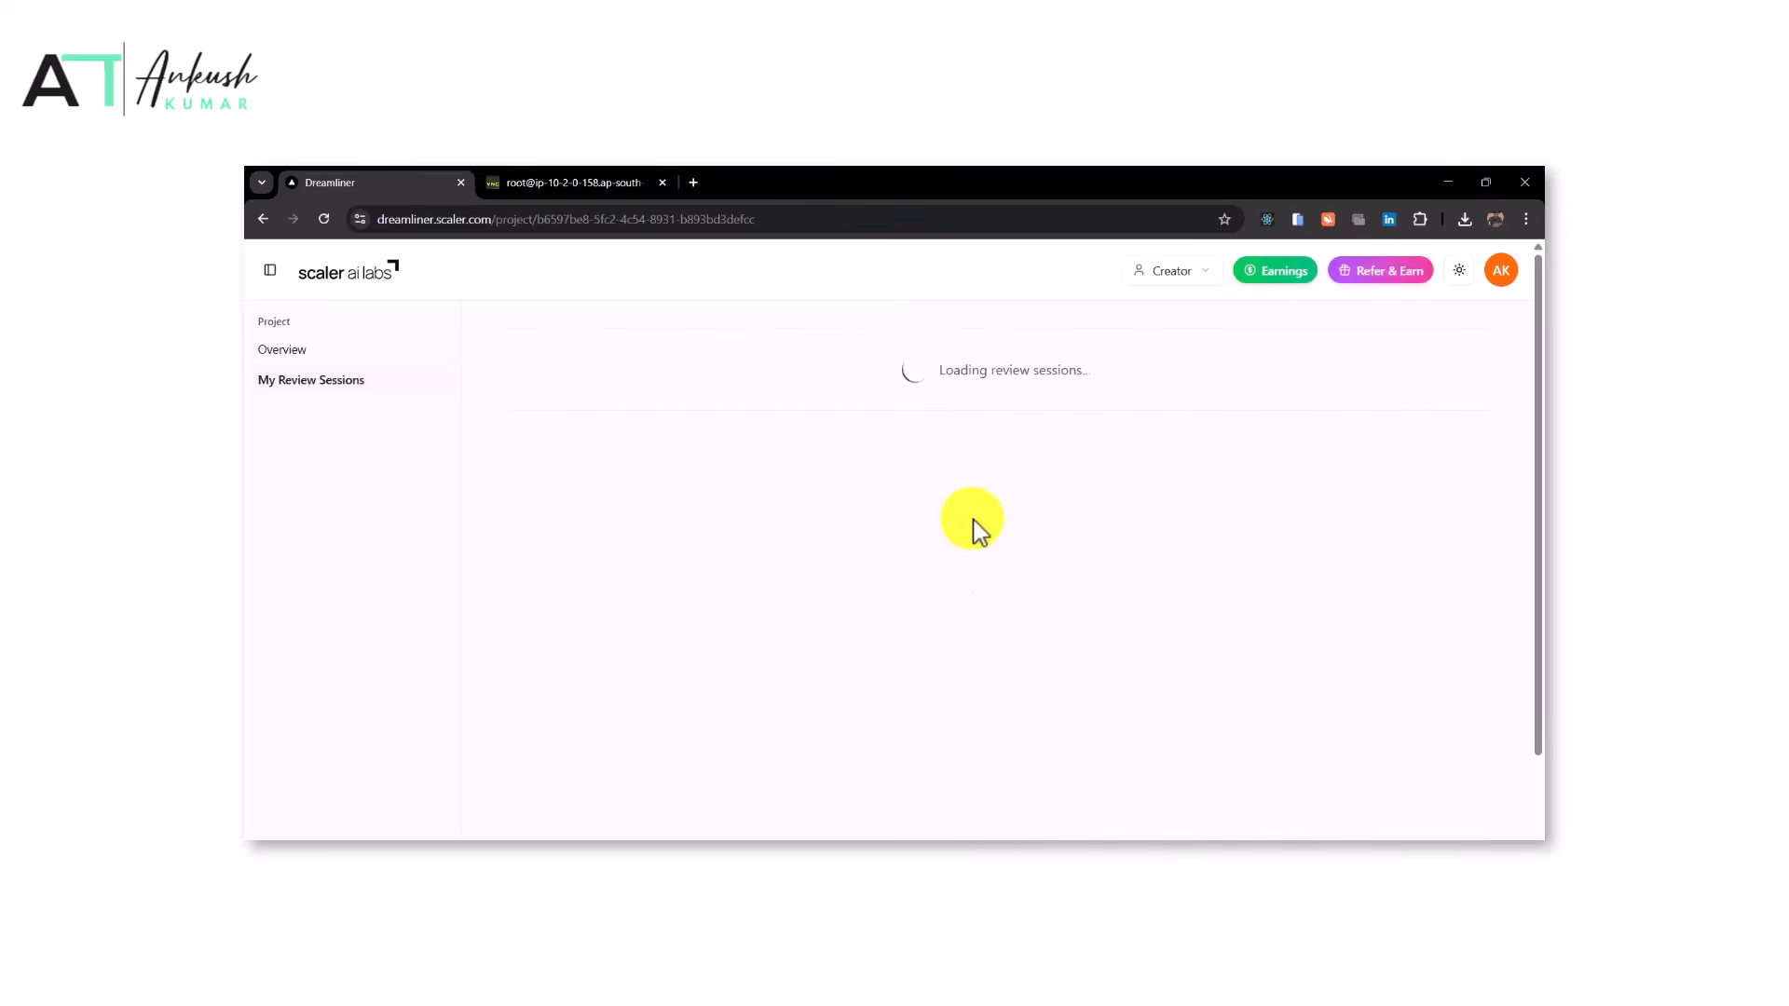
left_click(331, 225)
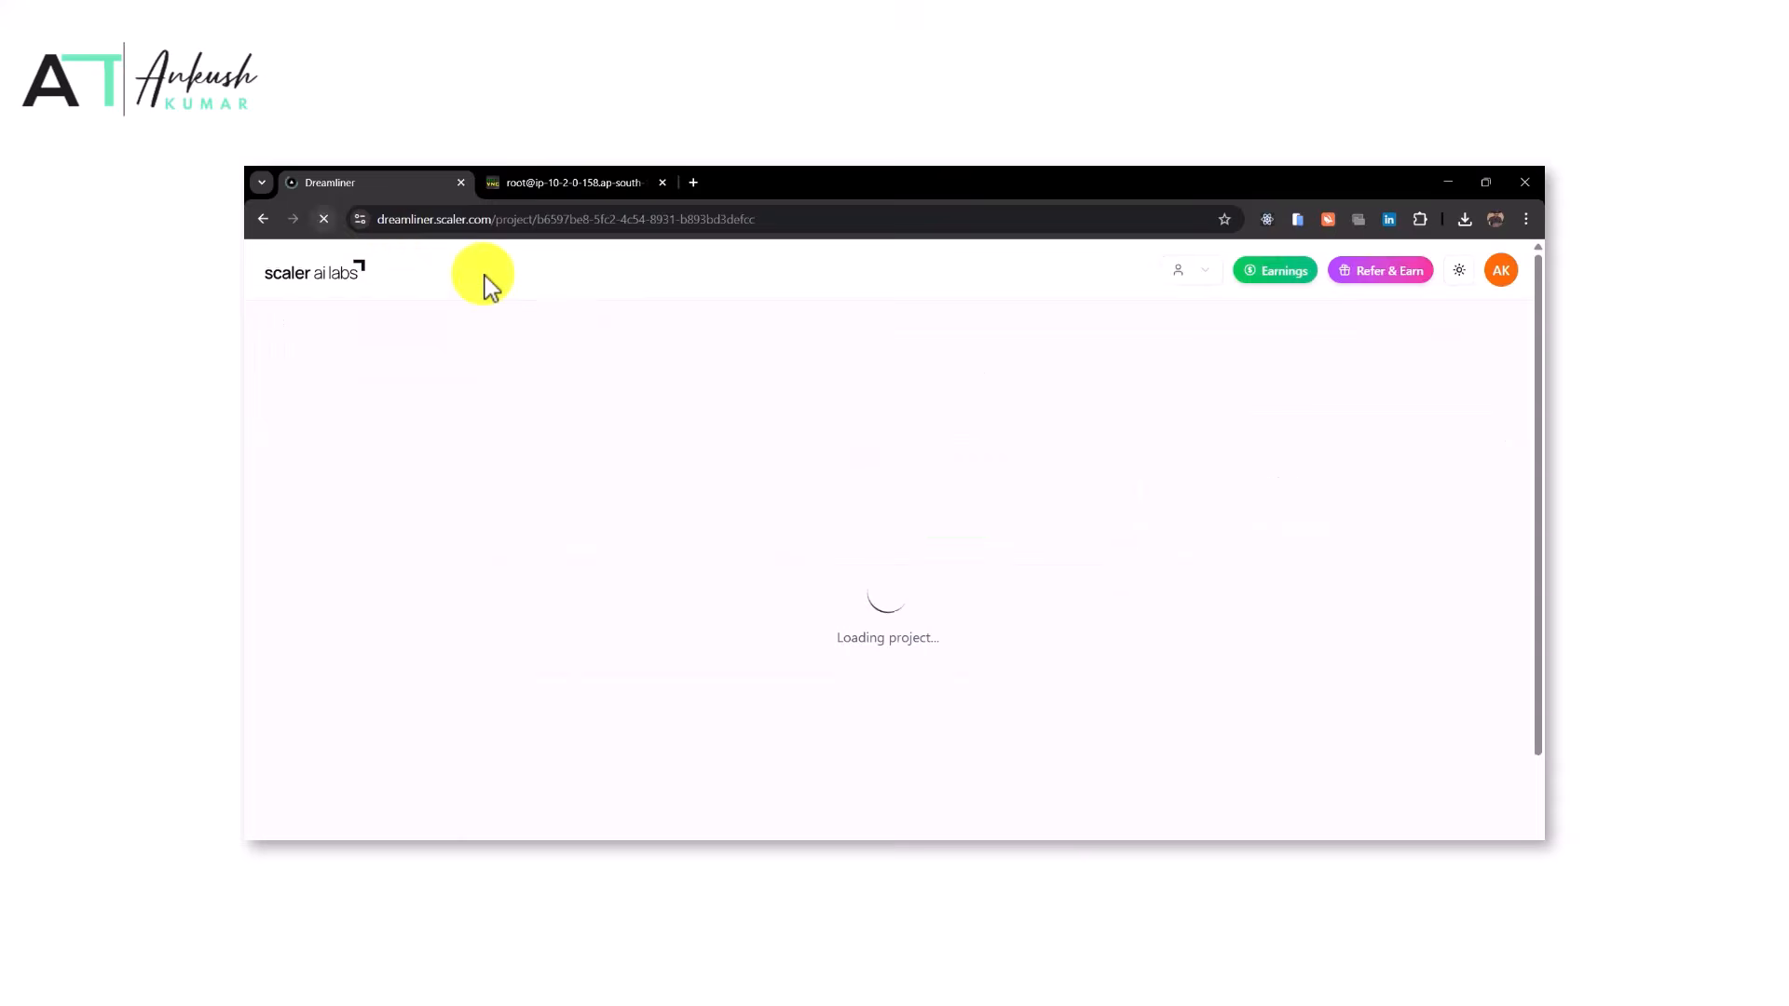
Open the Earnings page and examine the task earnings summary, then go back to the review sessions
left_click(1278, 279)
scroll(1015, 615, "down", 1)
scroll(1002, 629, "down", 2)
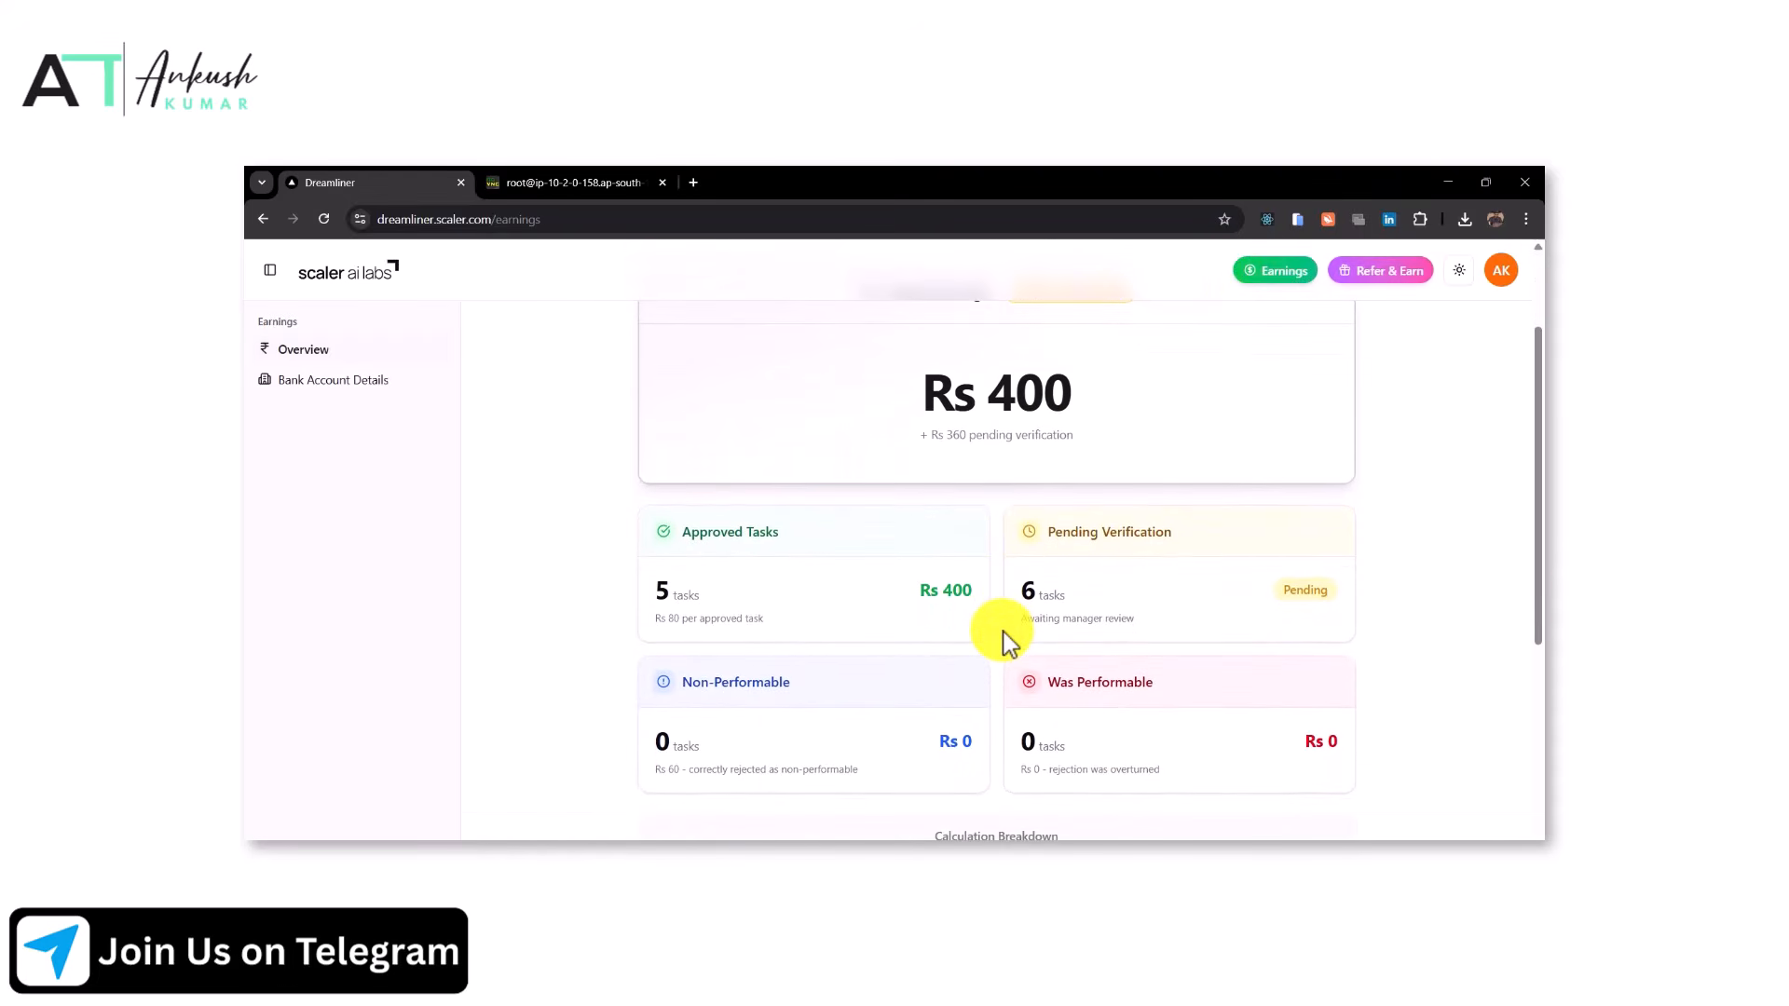
scroll(1003, 630, "up", 2)
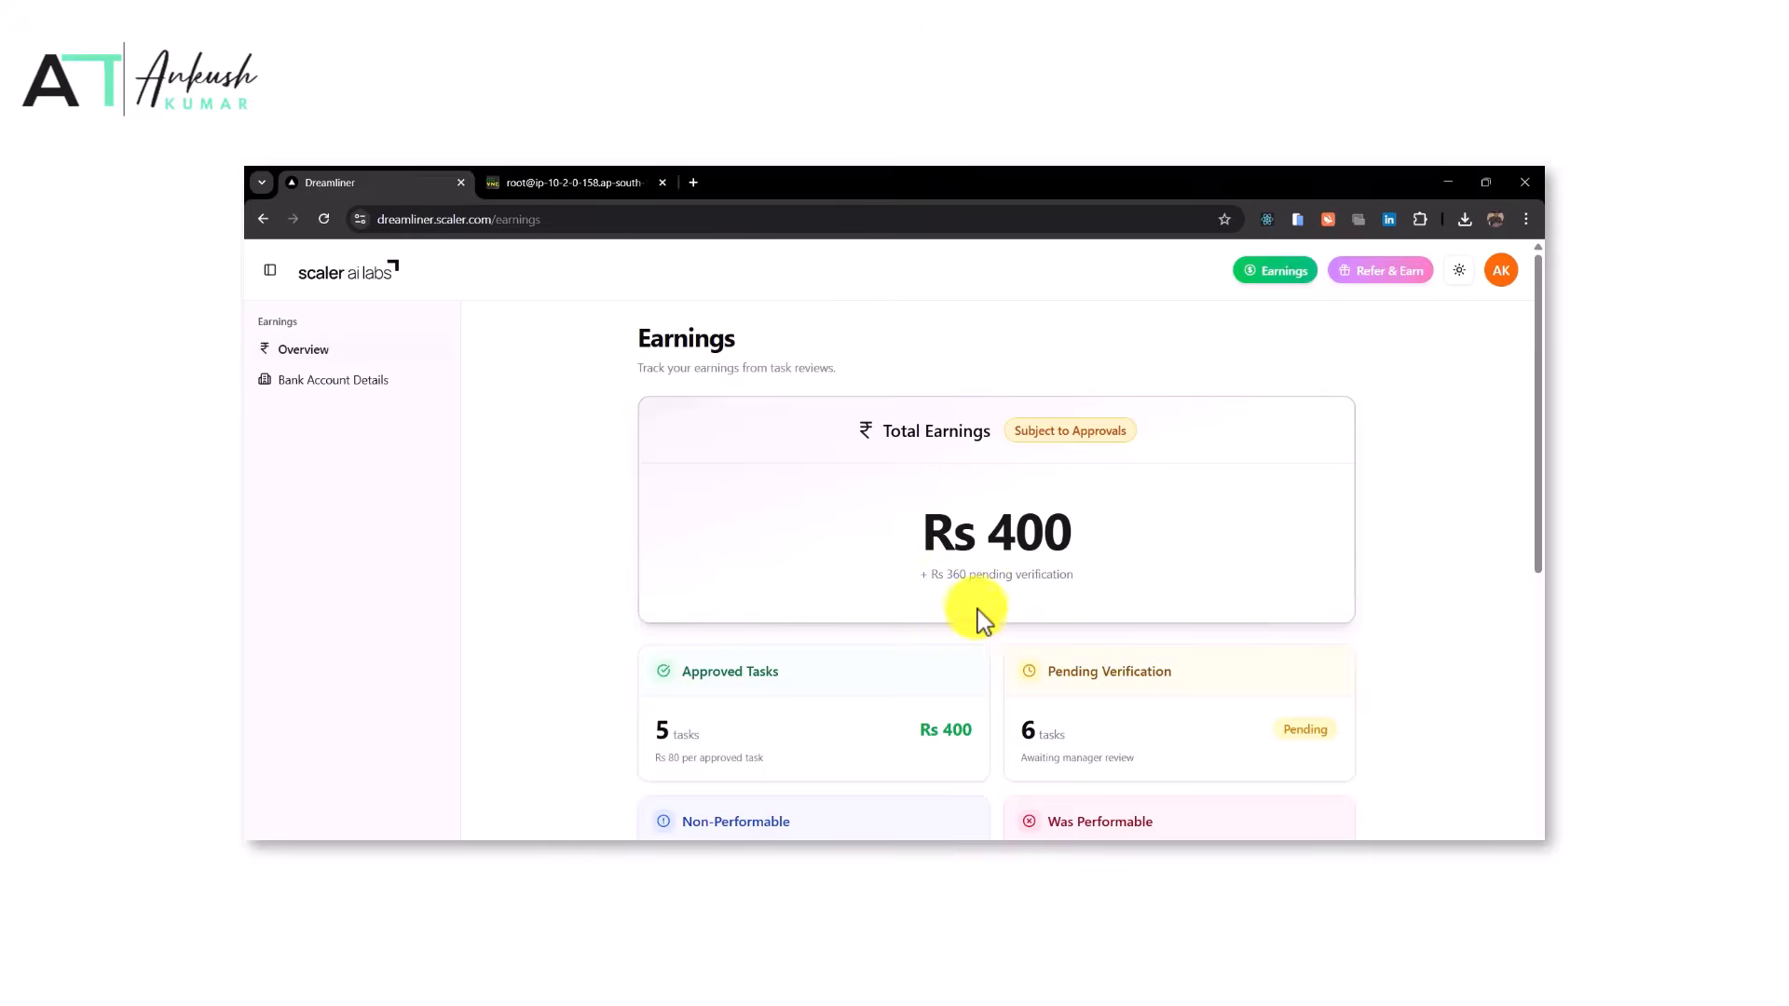
left_click(263, 222)
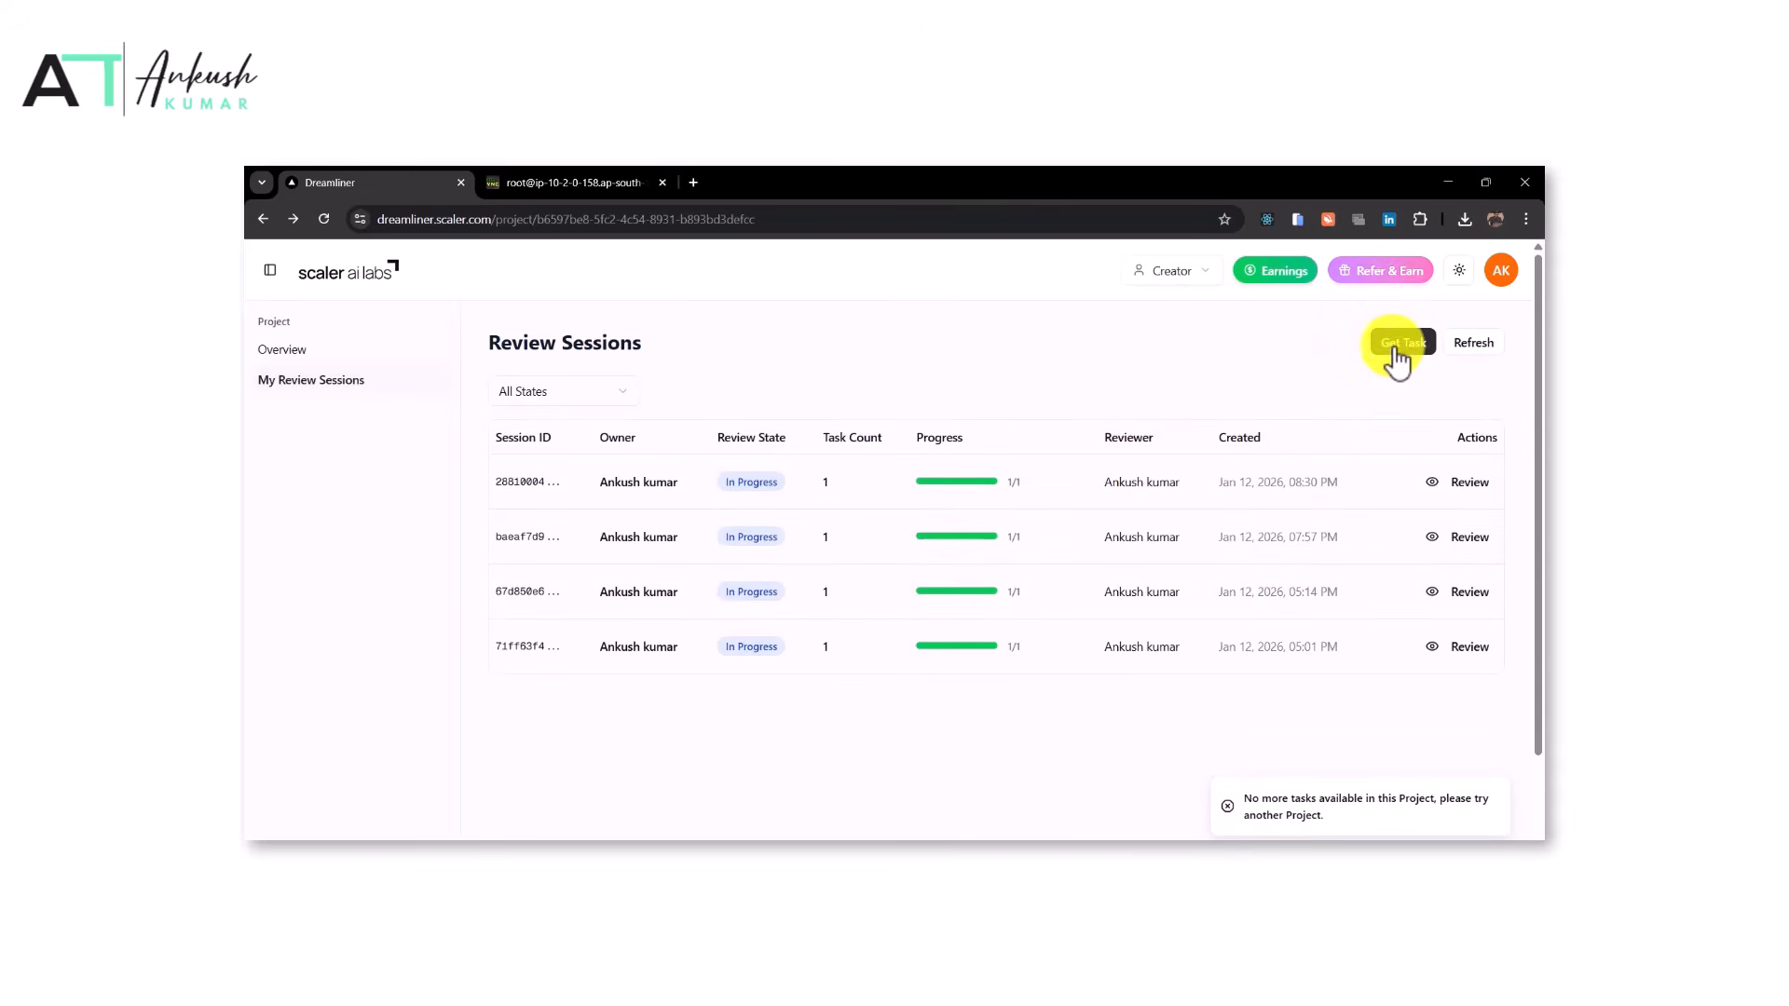
Refresh the review sessions and return to the projects home page
left_click(1469, 351)
left_click(332, 279)
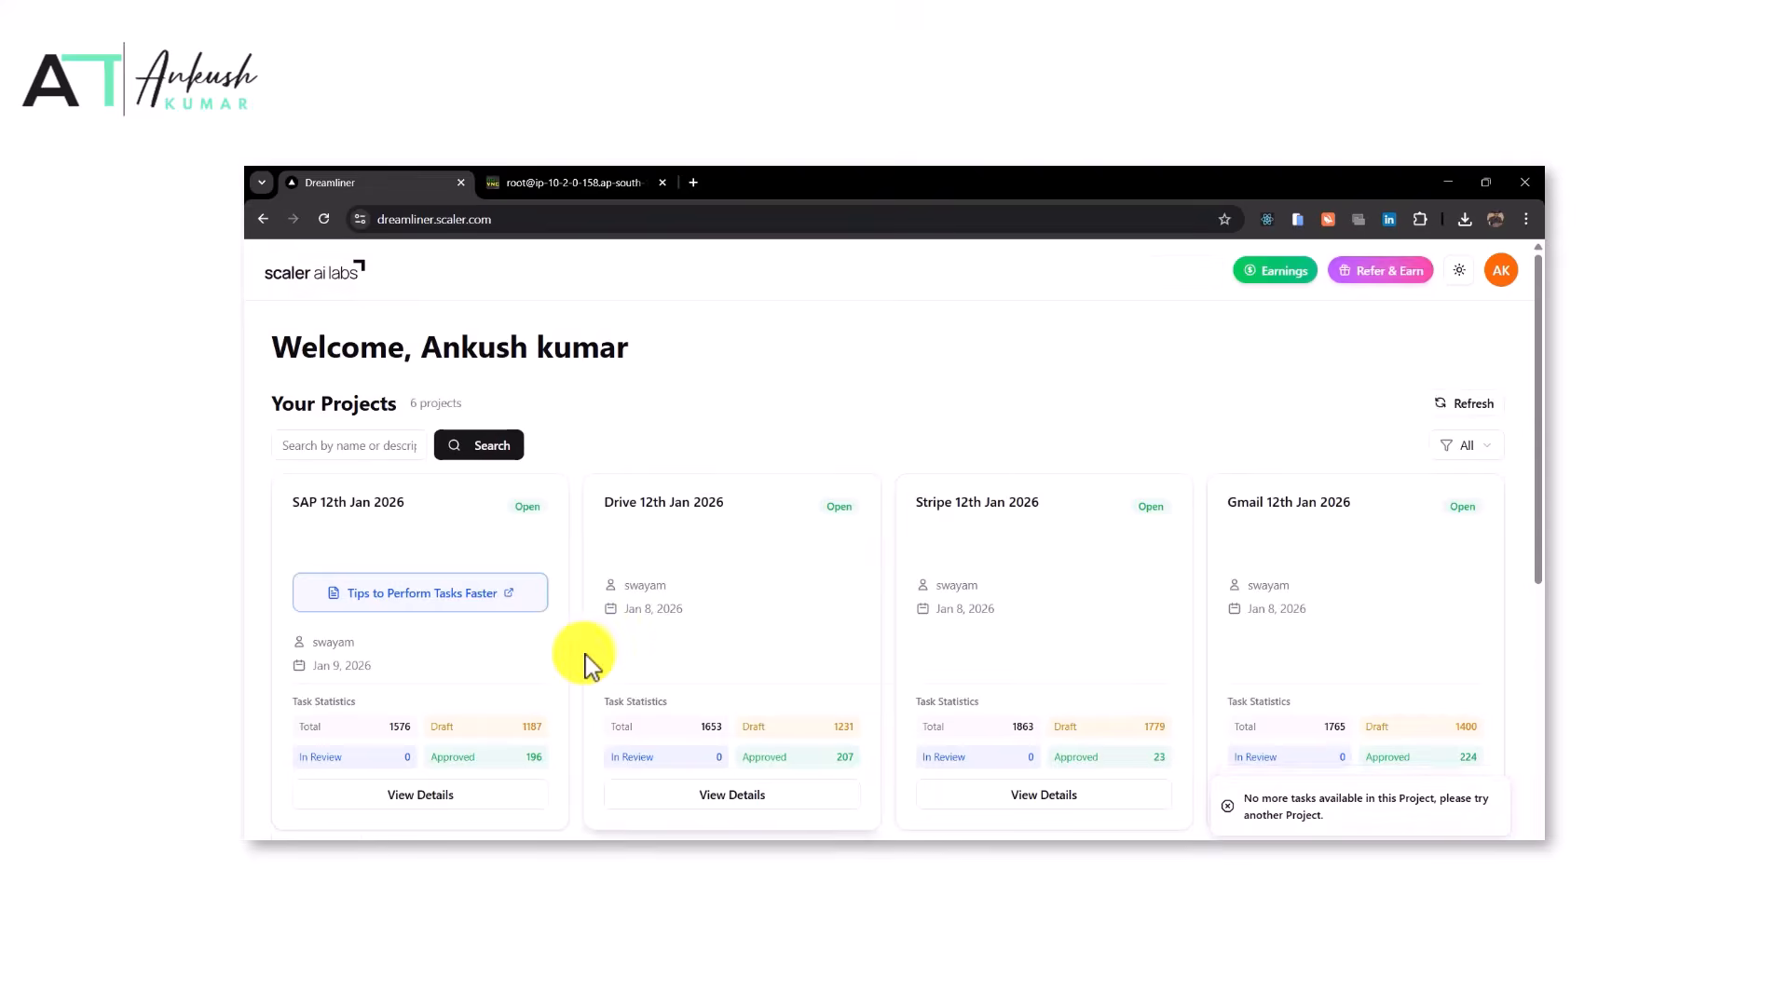
scroll(584, 663, "down", 8)
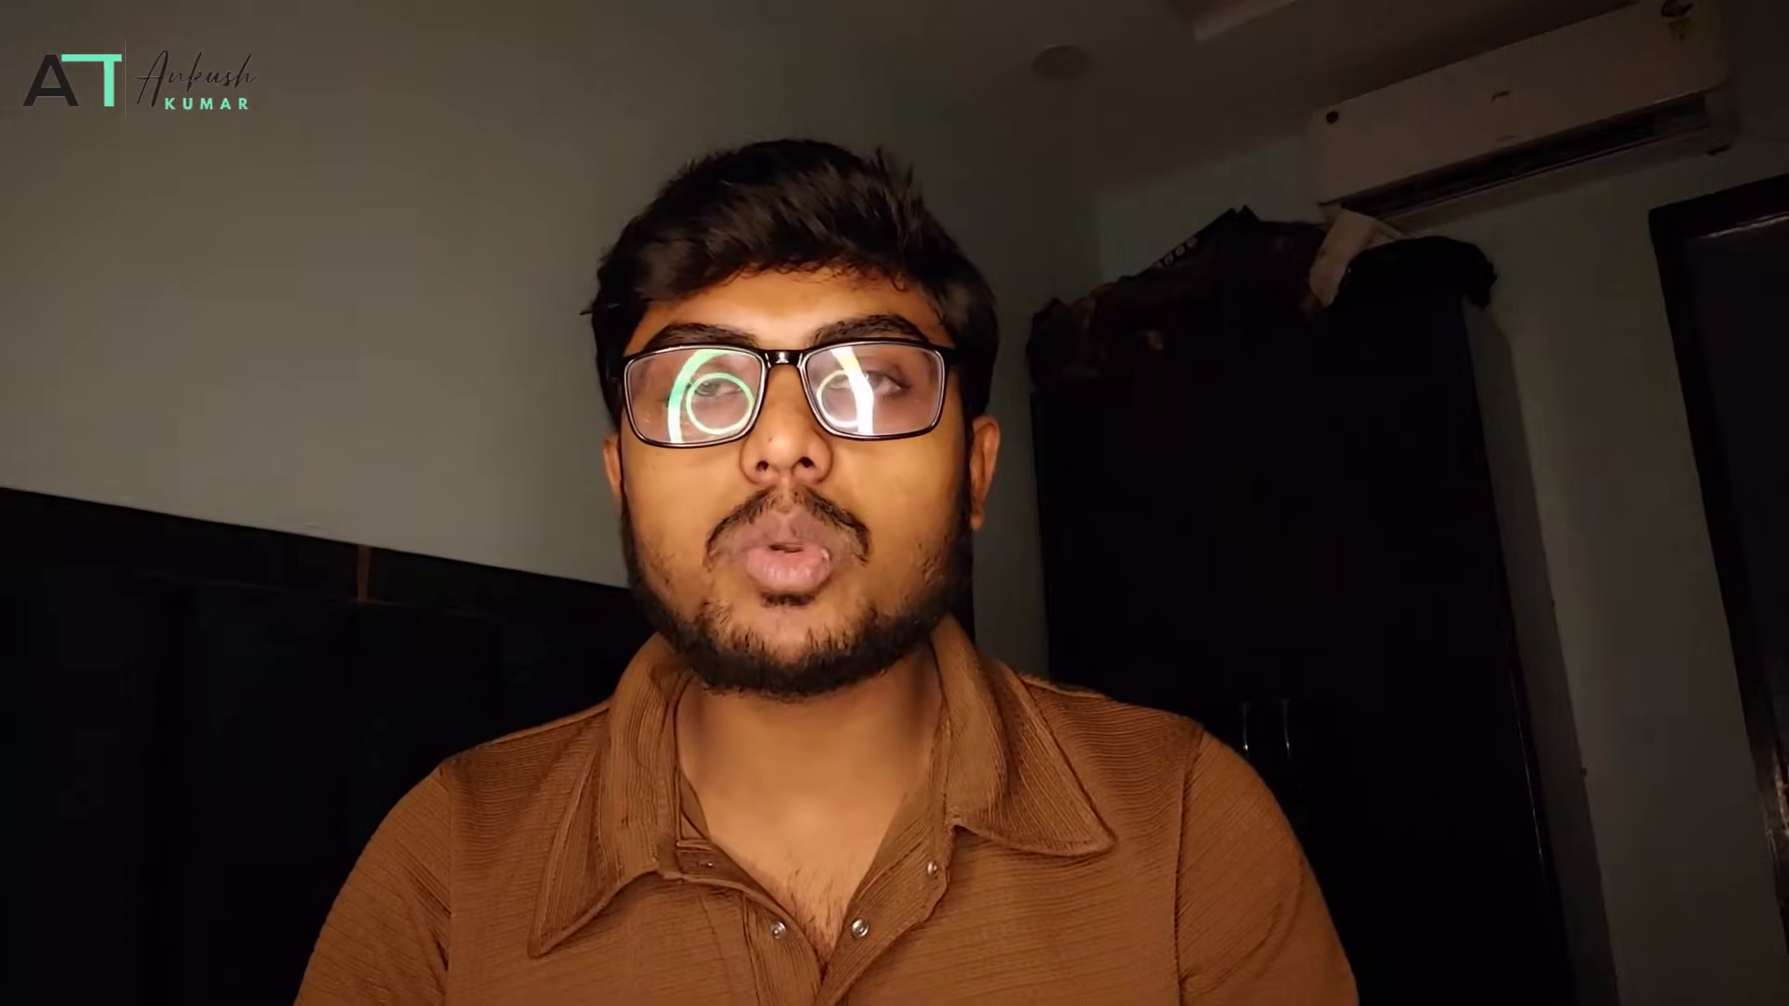